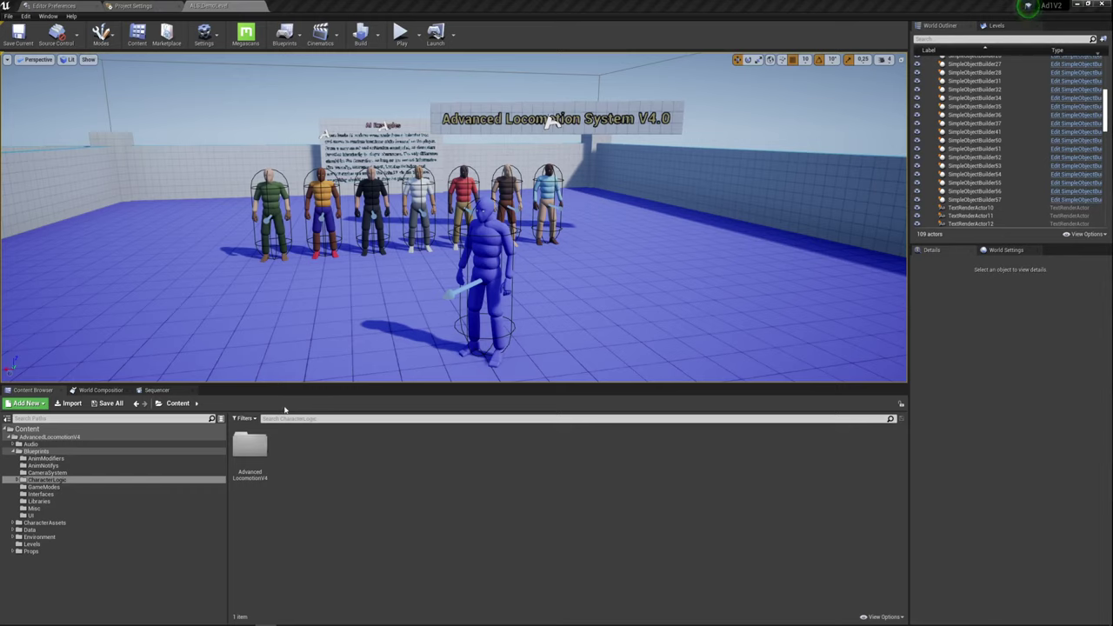
- Open the mannequin's blueprint and browse to its parent class, ALS_Base_CharacterBP, in CharacterLogic
click(497, 254)
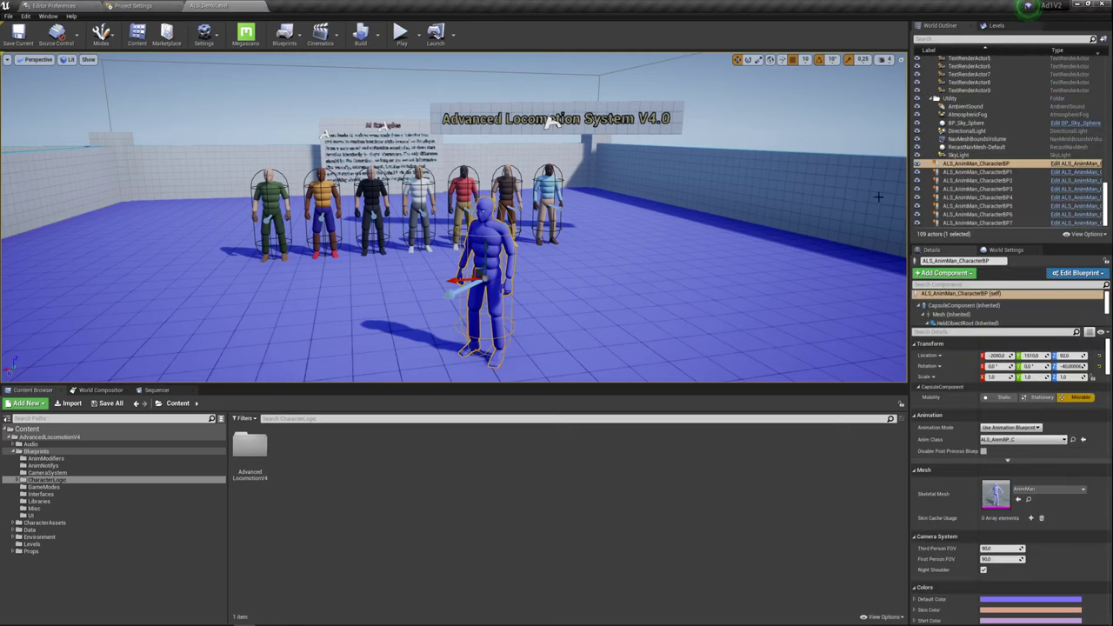
click(1076, 163)
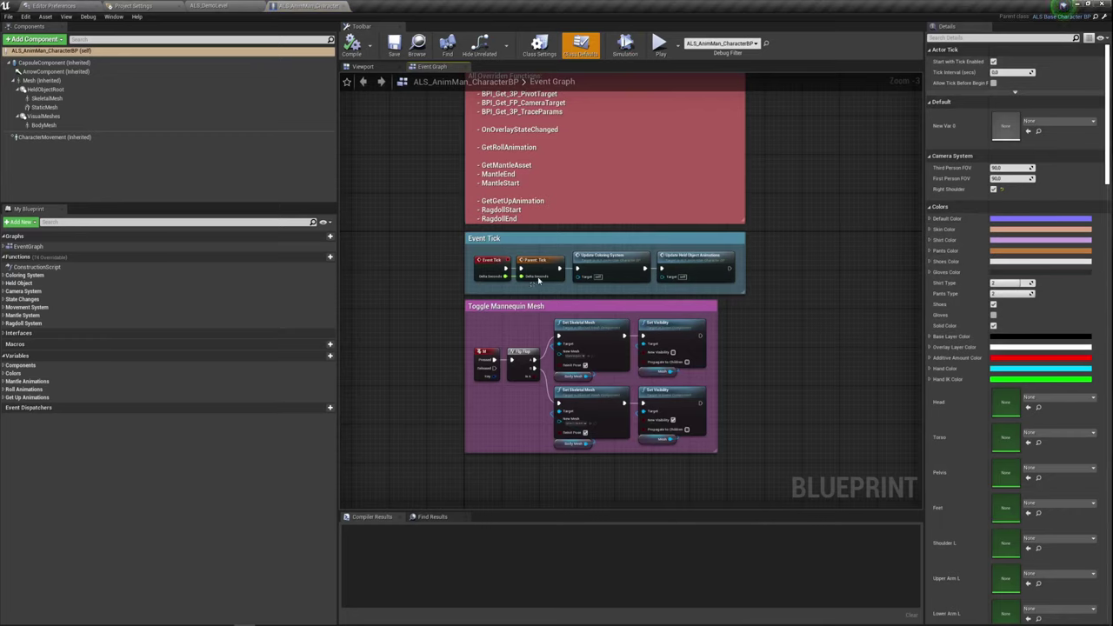
drag(539, 279, 554, 251)
drag(554, 250, 549, 288)
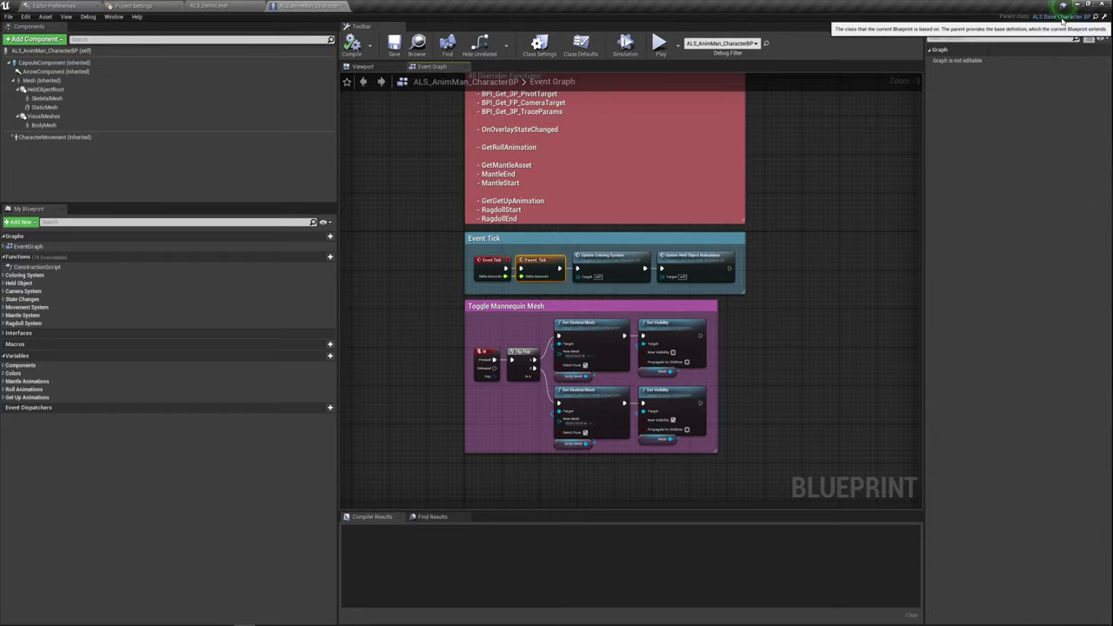
click(1062, 21)
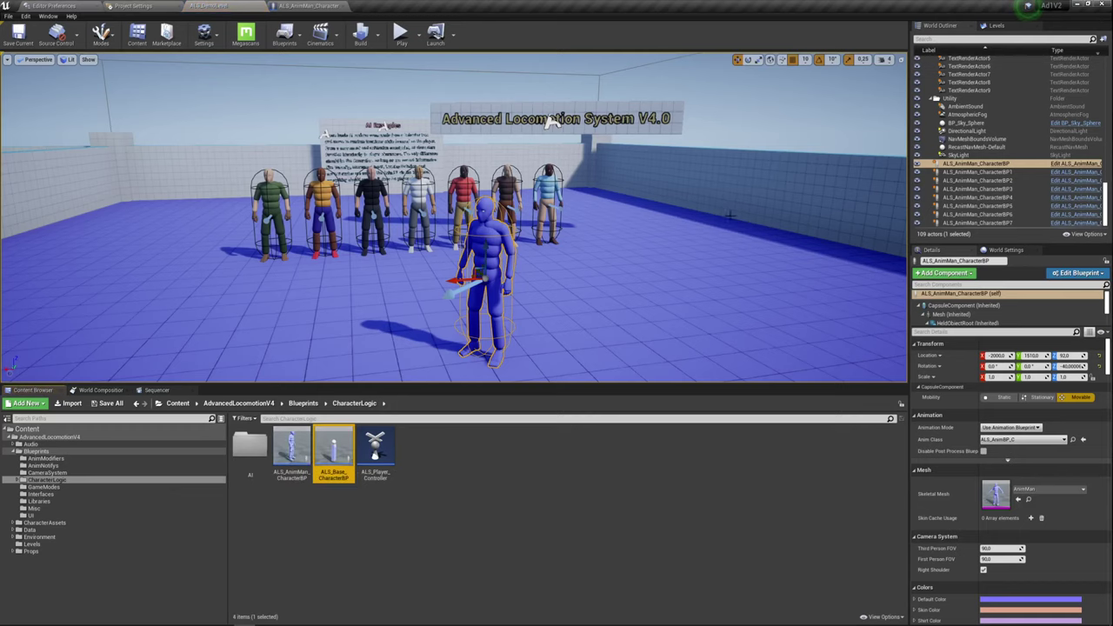
double_click(338, 448)
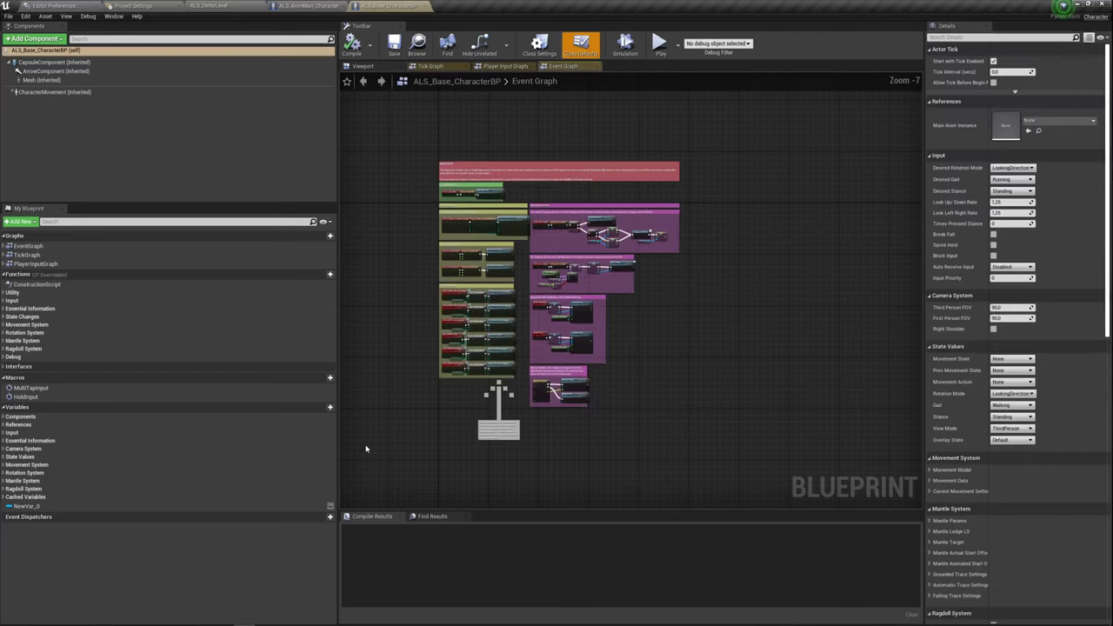
scroll(608, 321, up, 5)
scroll(599, 472, down, 4)
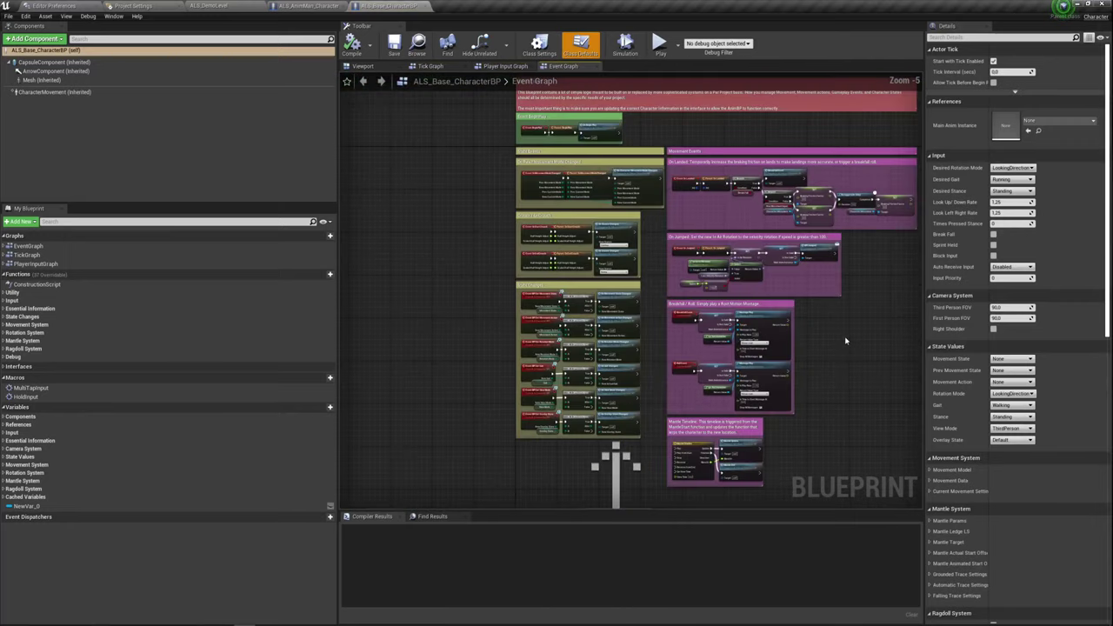
scroll(592, 248, up, 3)
scroll(592, 248, up, 1)
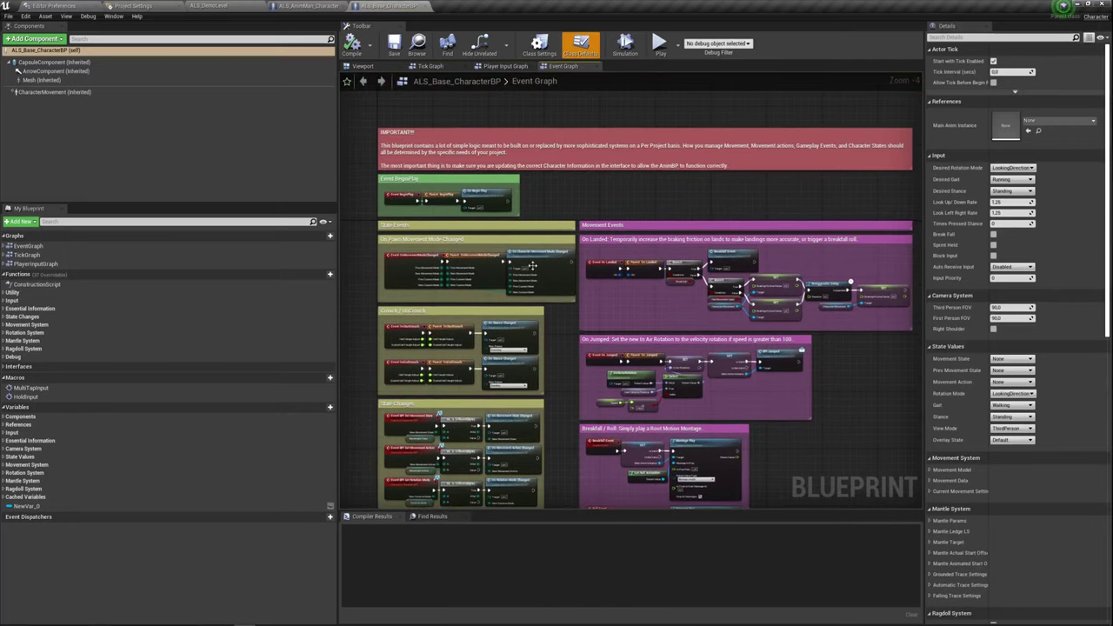
scroll(565, 272, up, 1)
right_drag(568, 275, 598, 271)
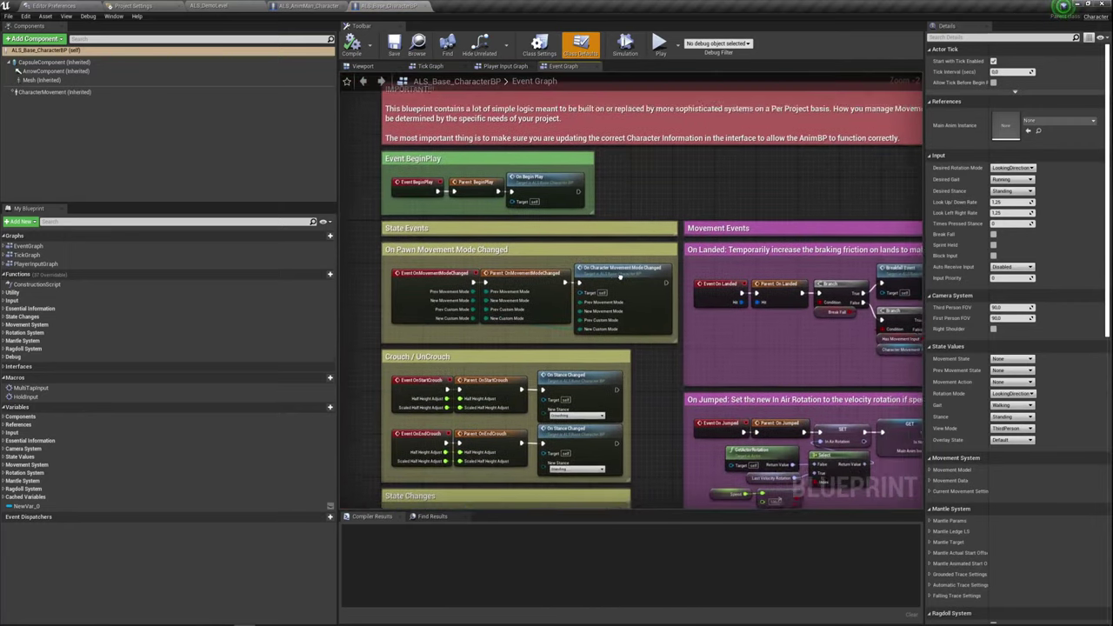
drag(338, 258, 167, 278)
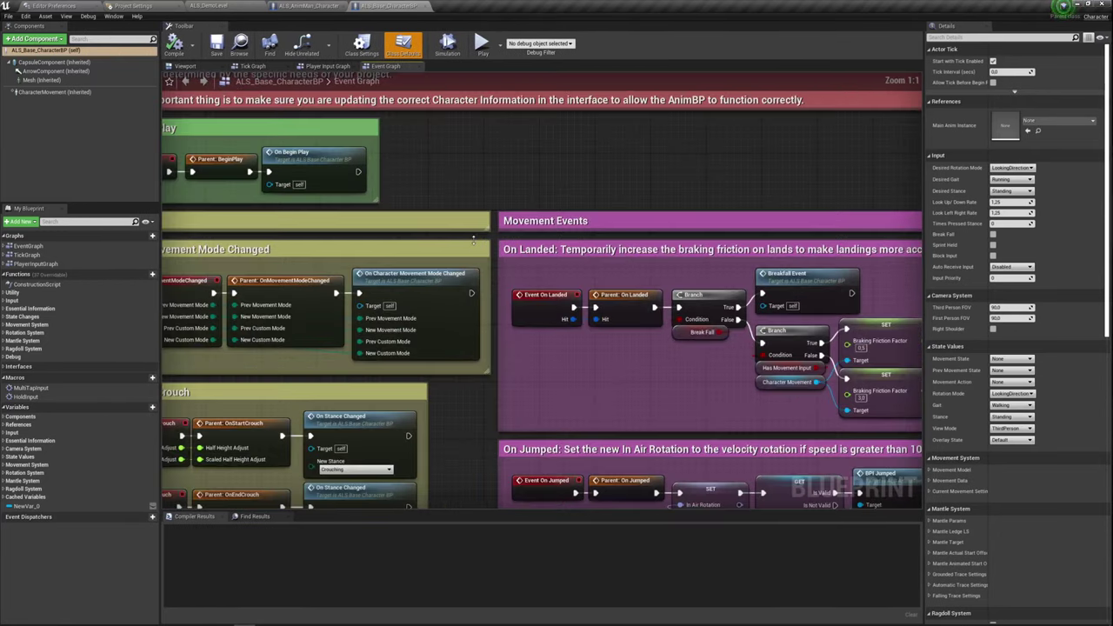
scroll(348, 261, down, 1)
right_drag(417, 382, 432, 168)
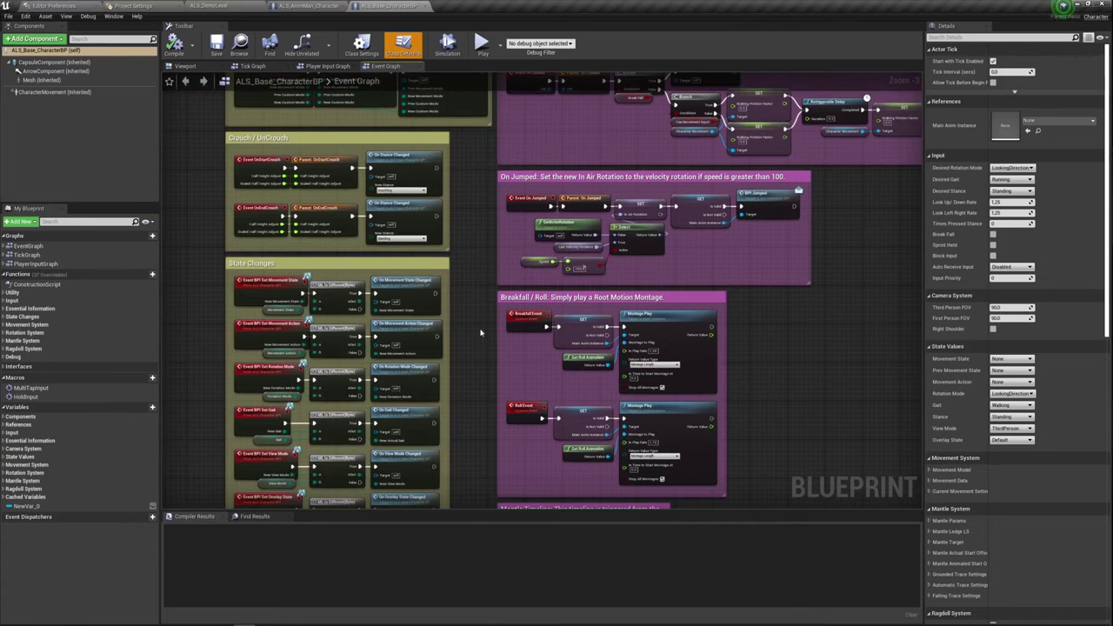
mouse_move(480, 332)
right_down()
mouse_move(540, 374)
mouse_move(544, 363)
right_up()
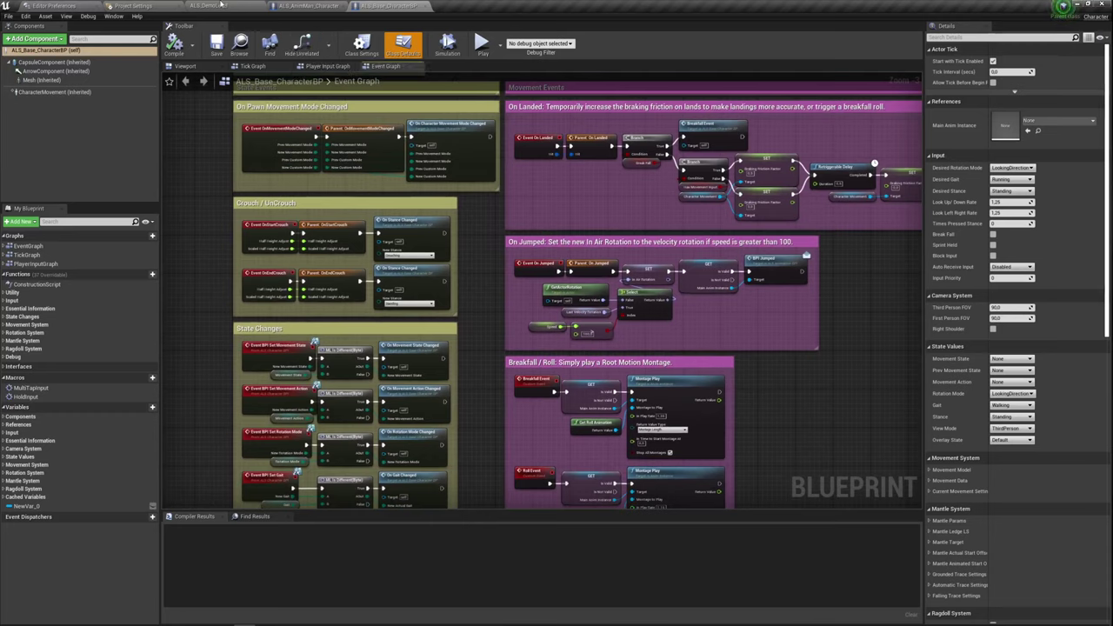
click(221, 5)
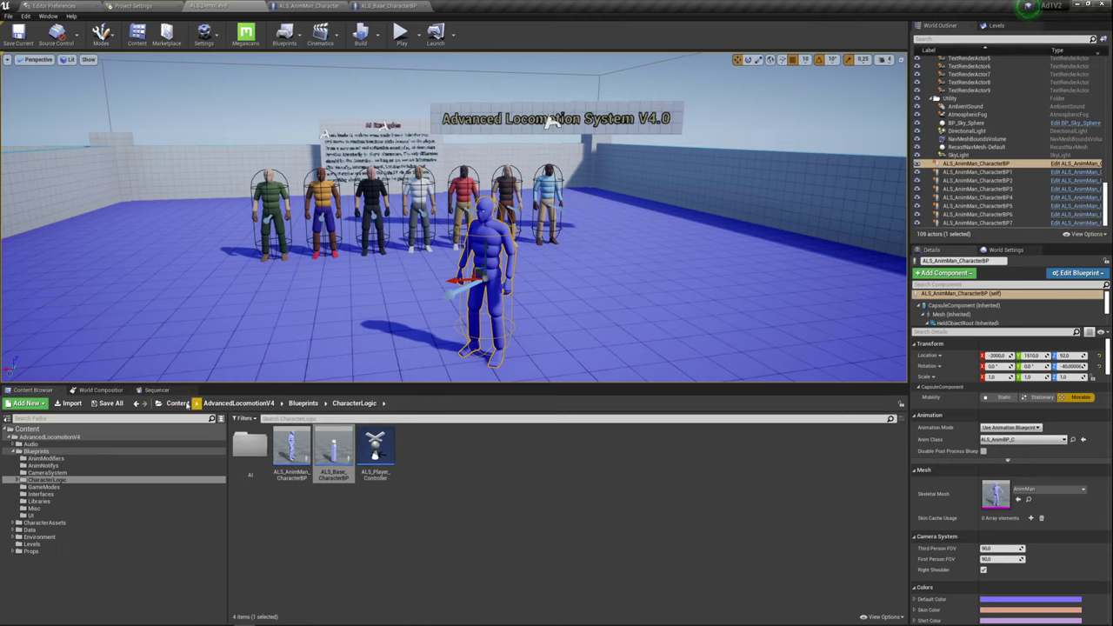
- Create a Character-based blueprint class named NewBlueprint in the root Content folder
click(184, 404)
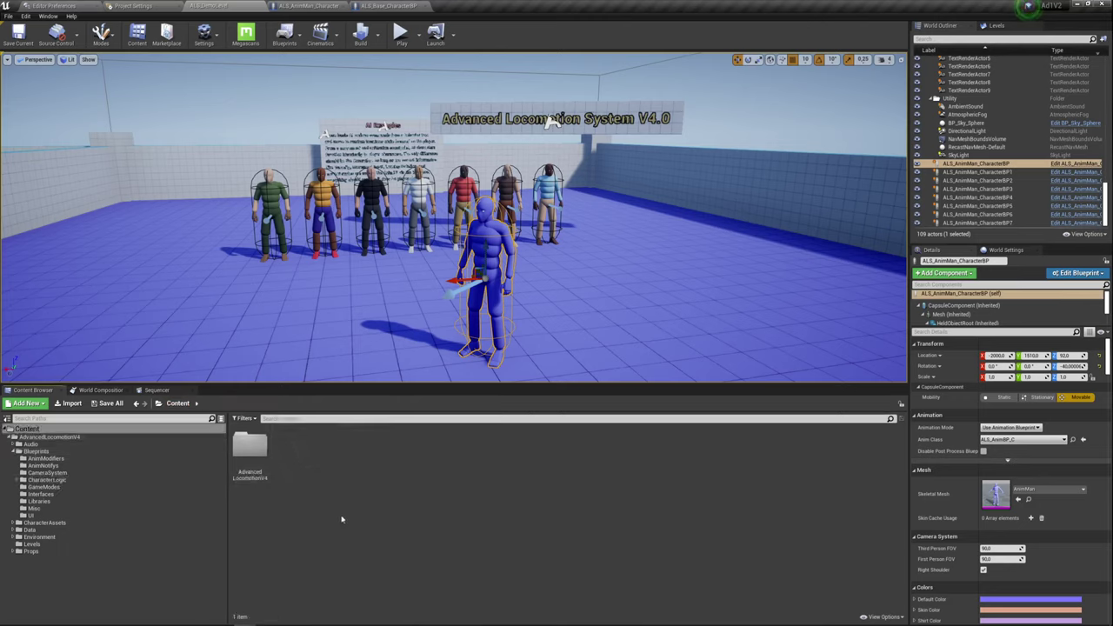
right_click(329, 470)
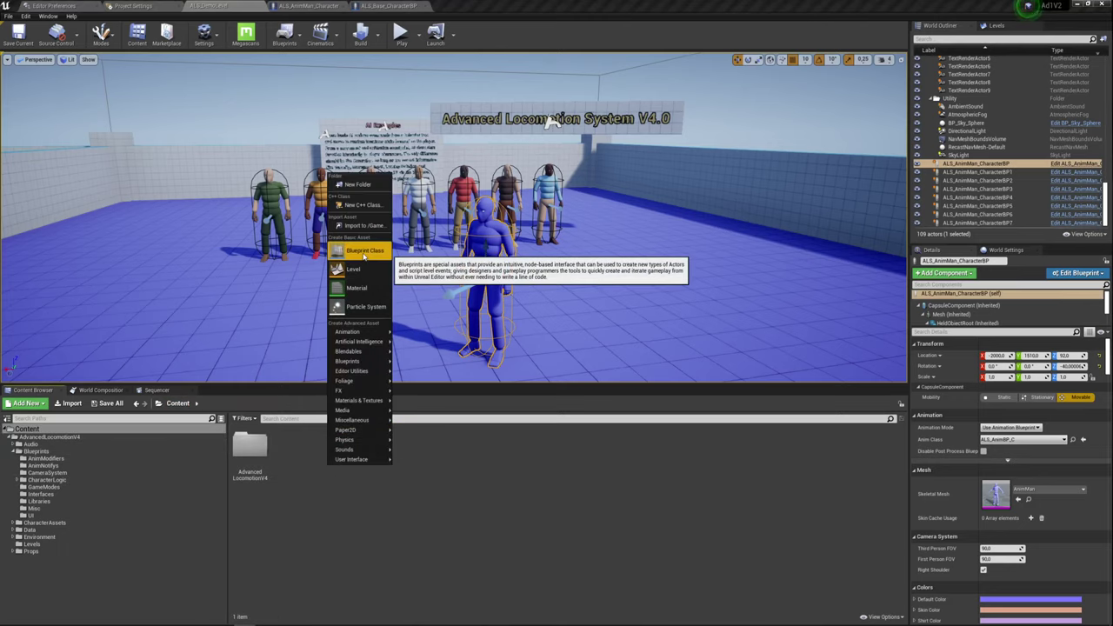
click(364, 252)
click(461, 276)
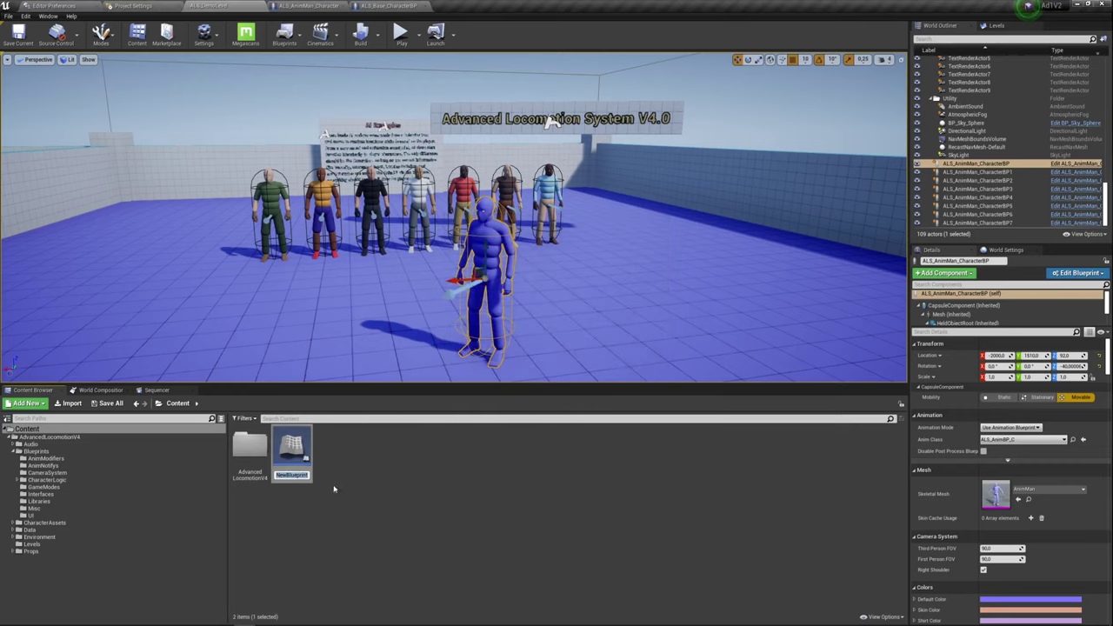
key(Return)
- Open NewBlueprint on its Event Graph and dock the editor into the main window
double_click(291, 448)
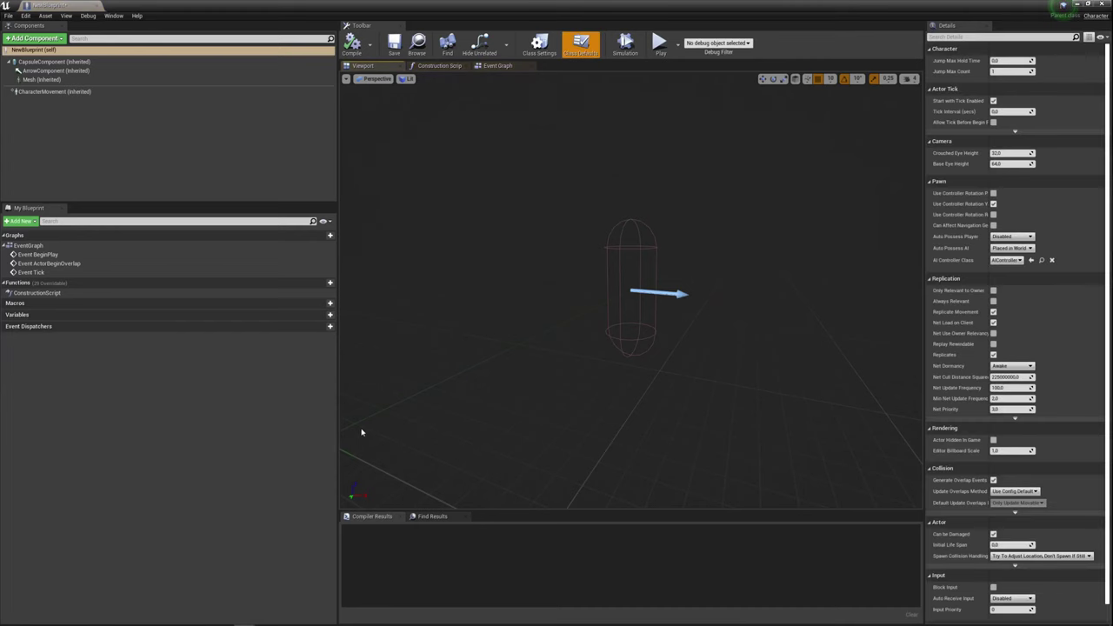
click(502, 66)
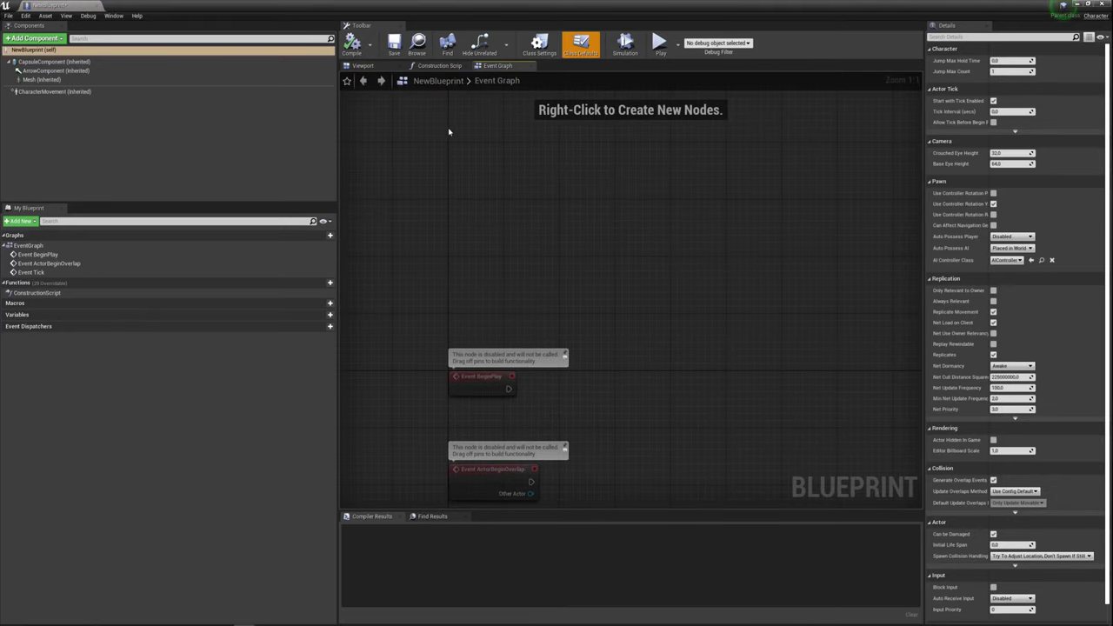
drag(410, 241, 622, 202)
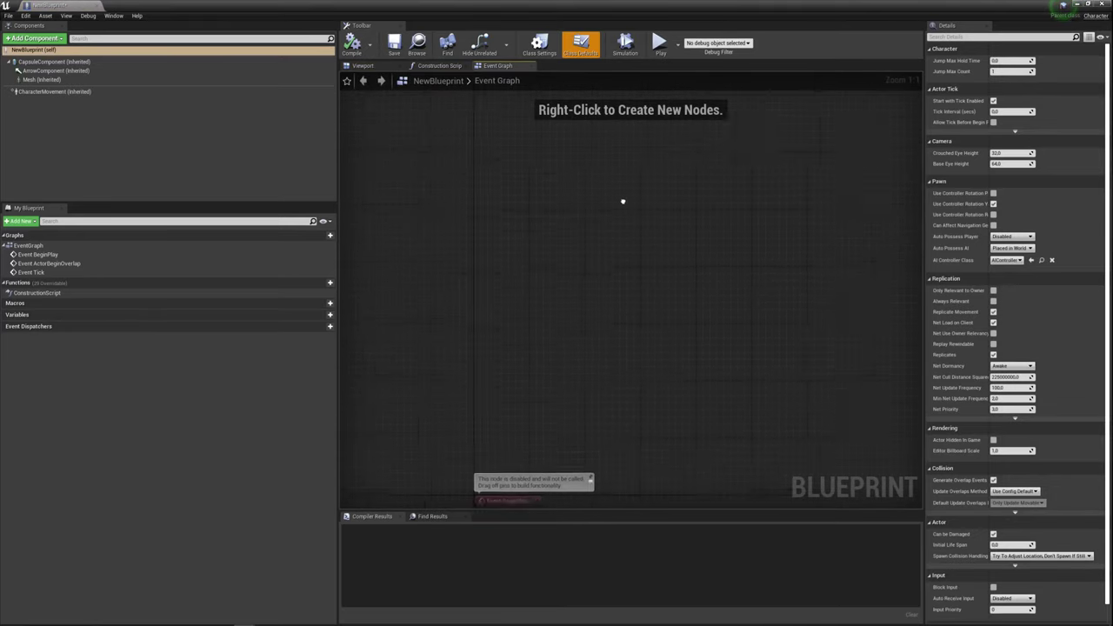
right_click(496, 206)
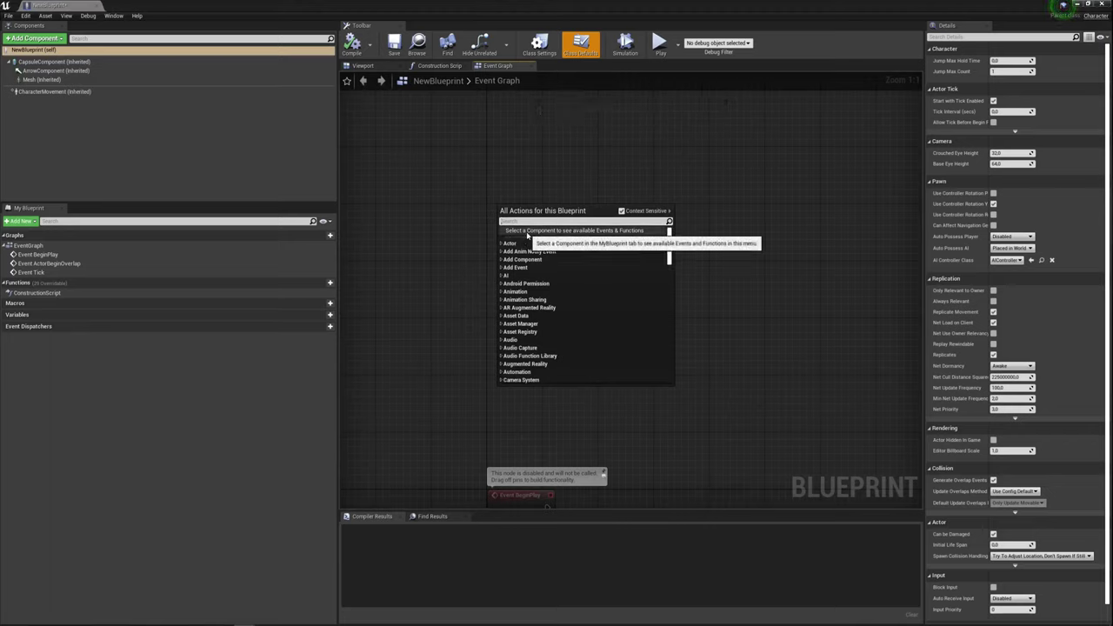
click(81, 8)
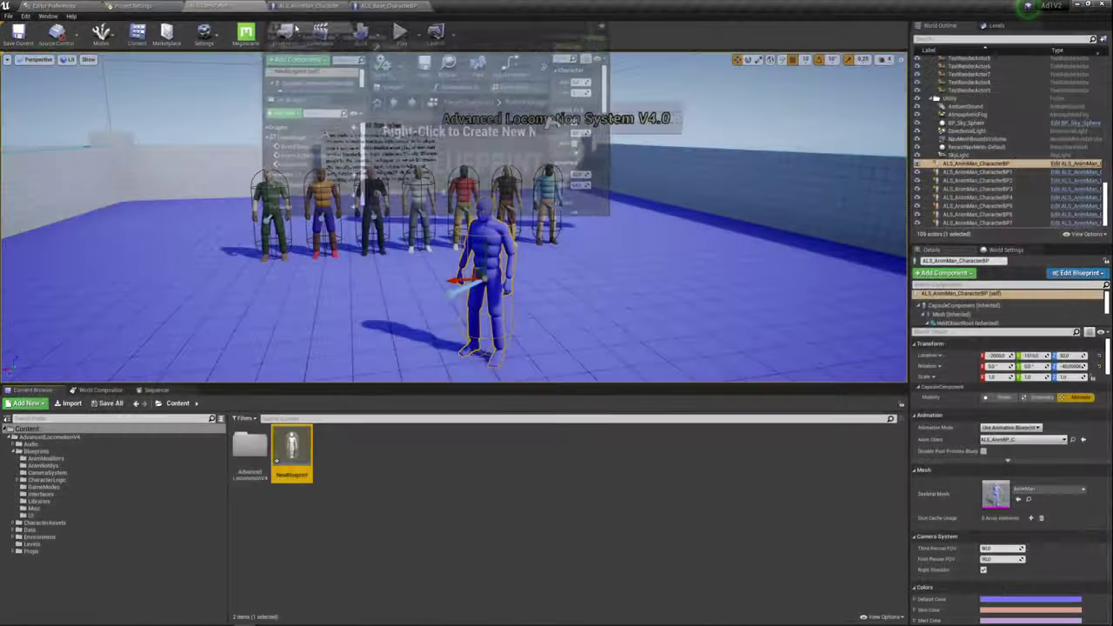
drag(81, 8, 487, 11)
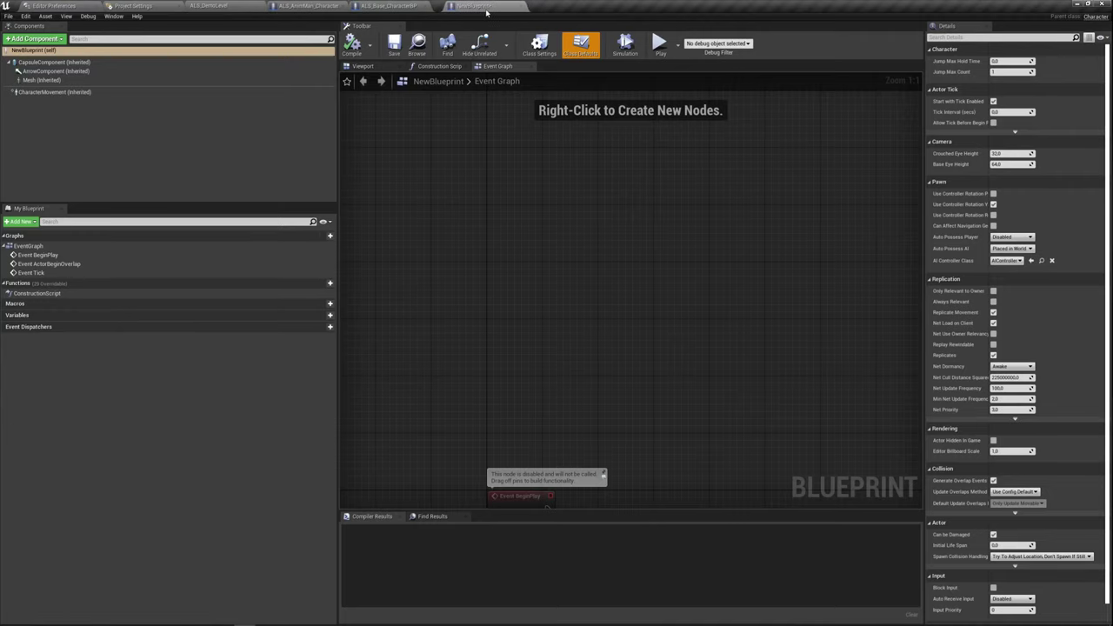
click(133, 6)
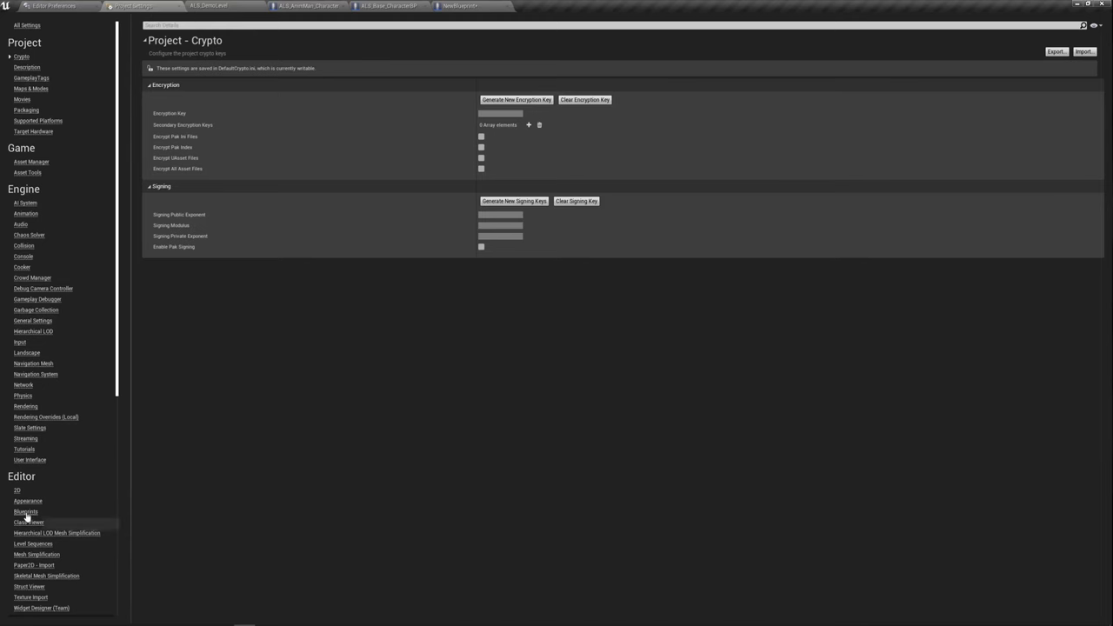
scroll(21, 513, down, 3)
scroll(24, 538, up, 2)
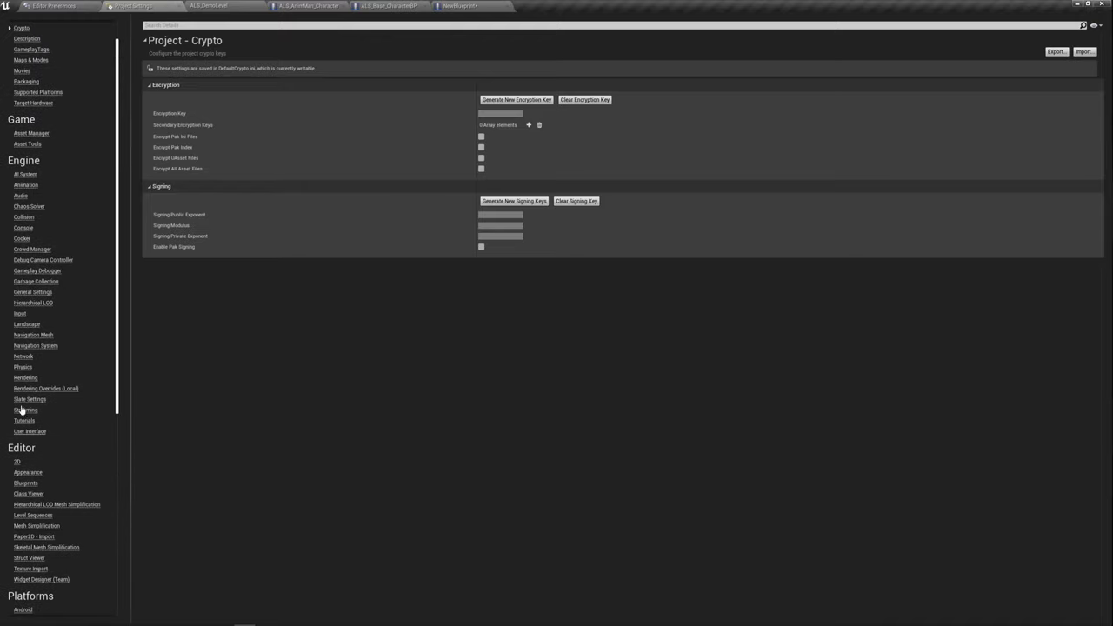
click(20, 313)
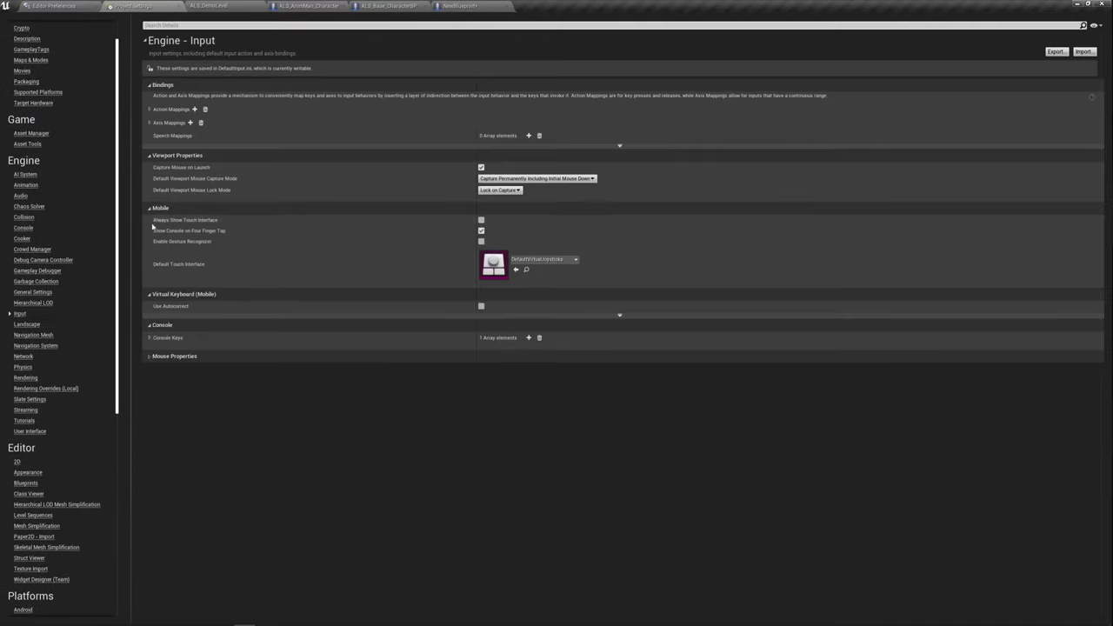
click(150, 110)
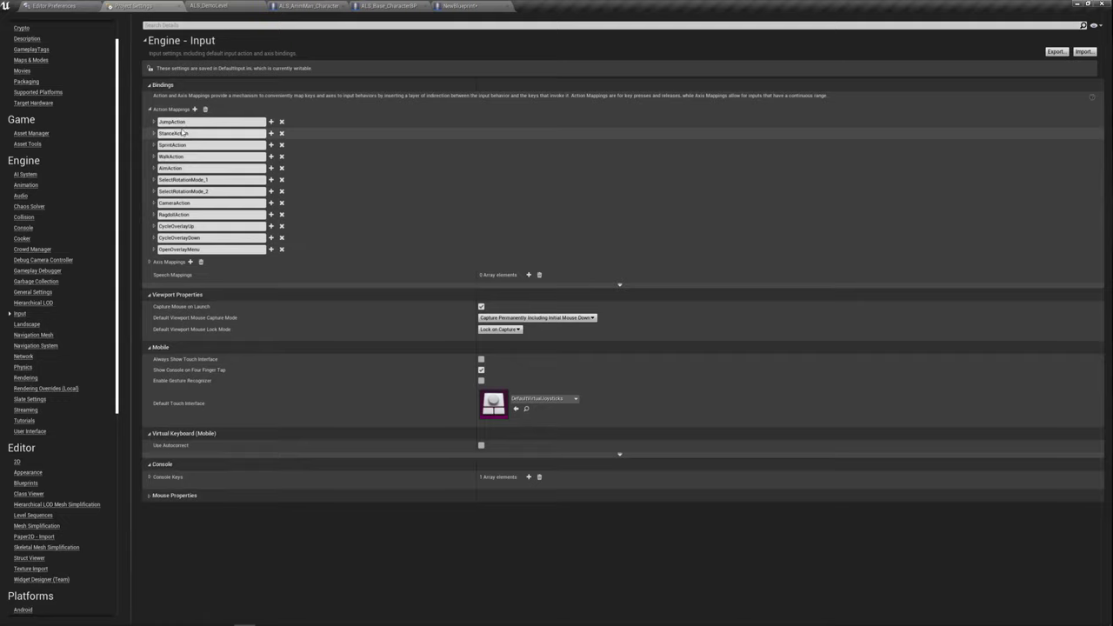
click(150, 262)
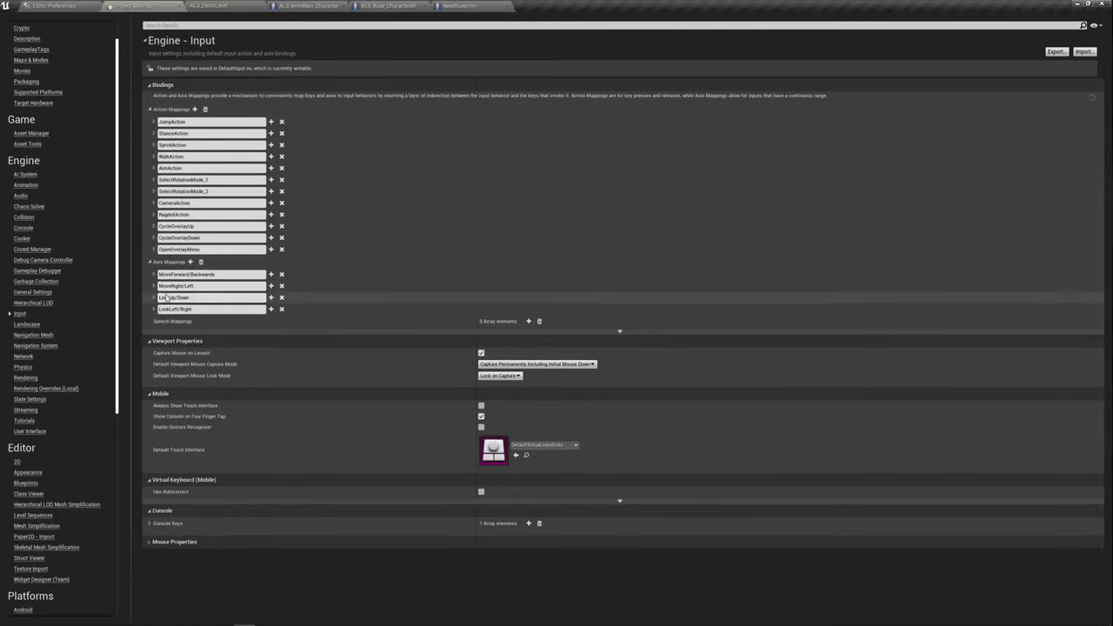
- Add an InputAxis MoveForward/Backwards event to NewBlueprint's graph
click(487, 6)
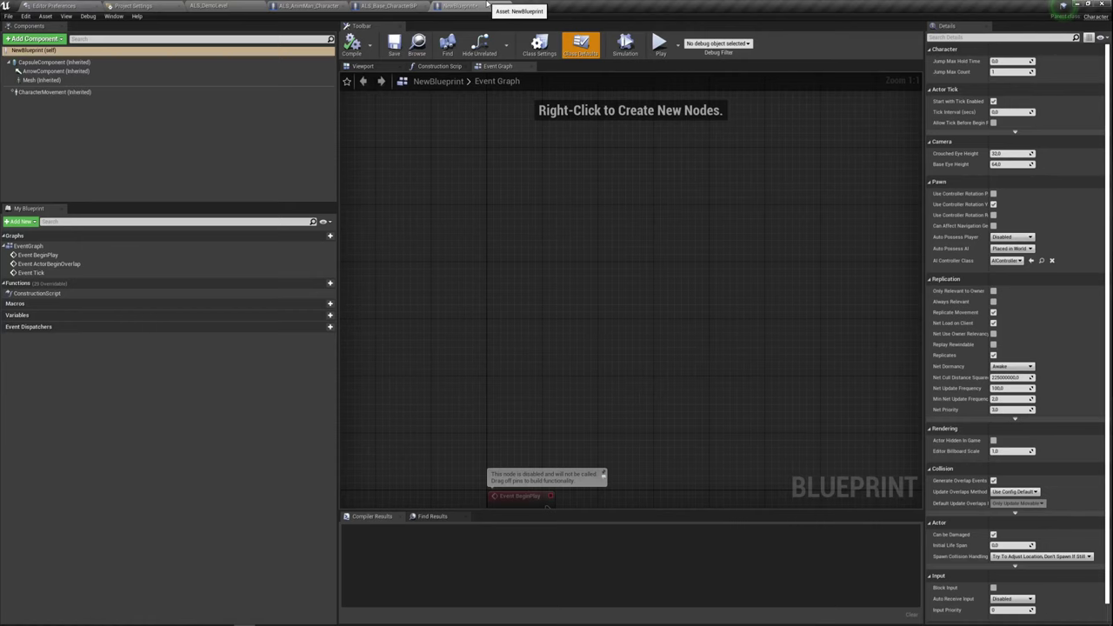
right_click(433, 172)
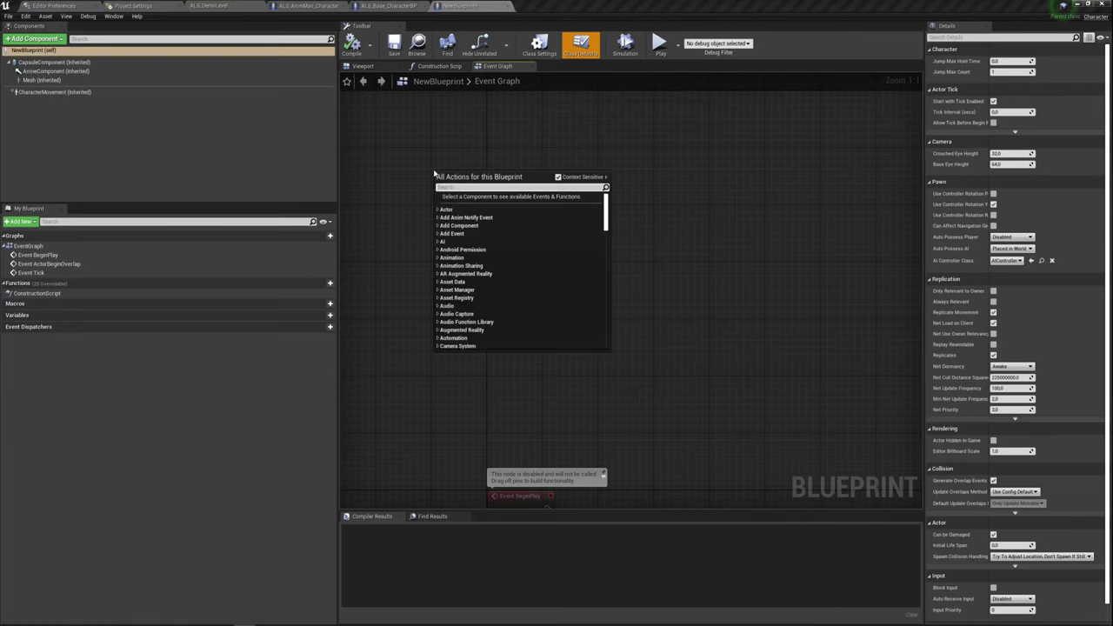
text(move)
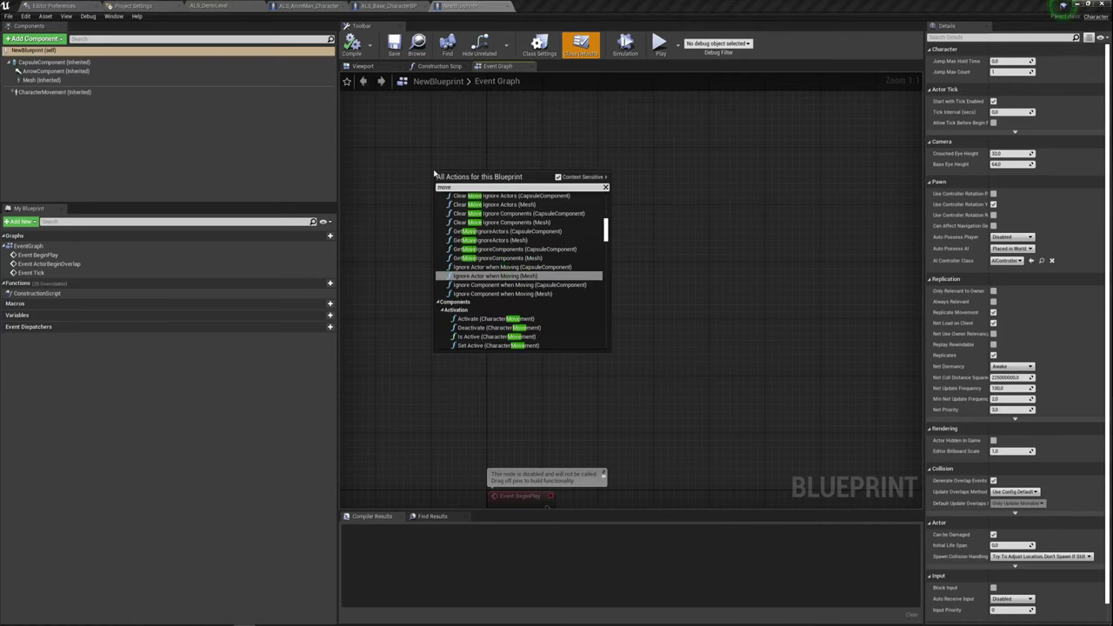
text(fo)
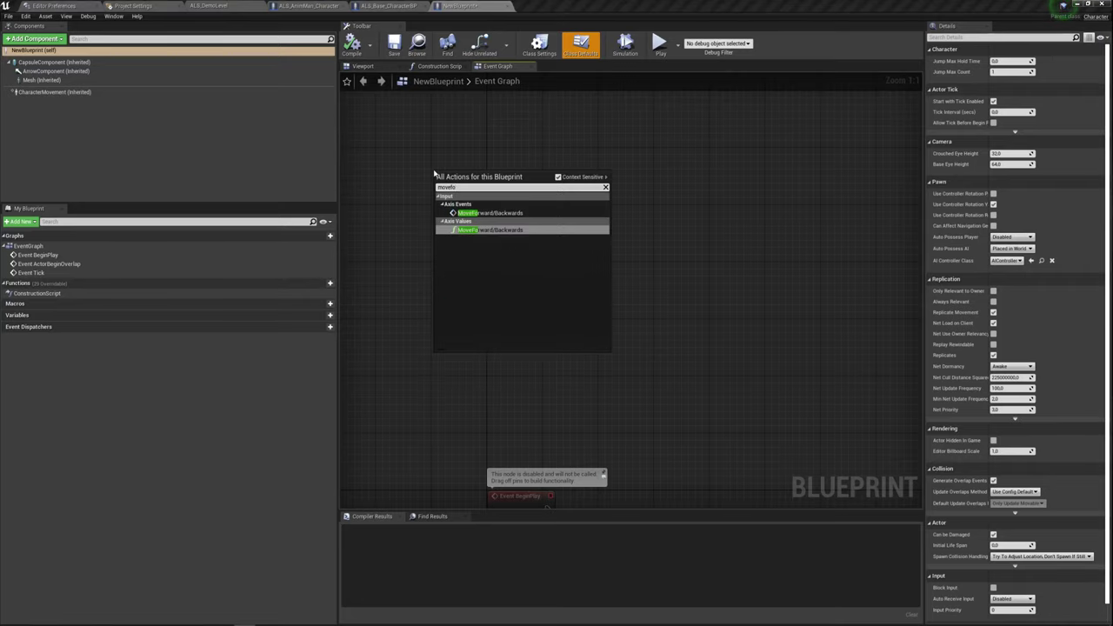
click(482, 213)
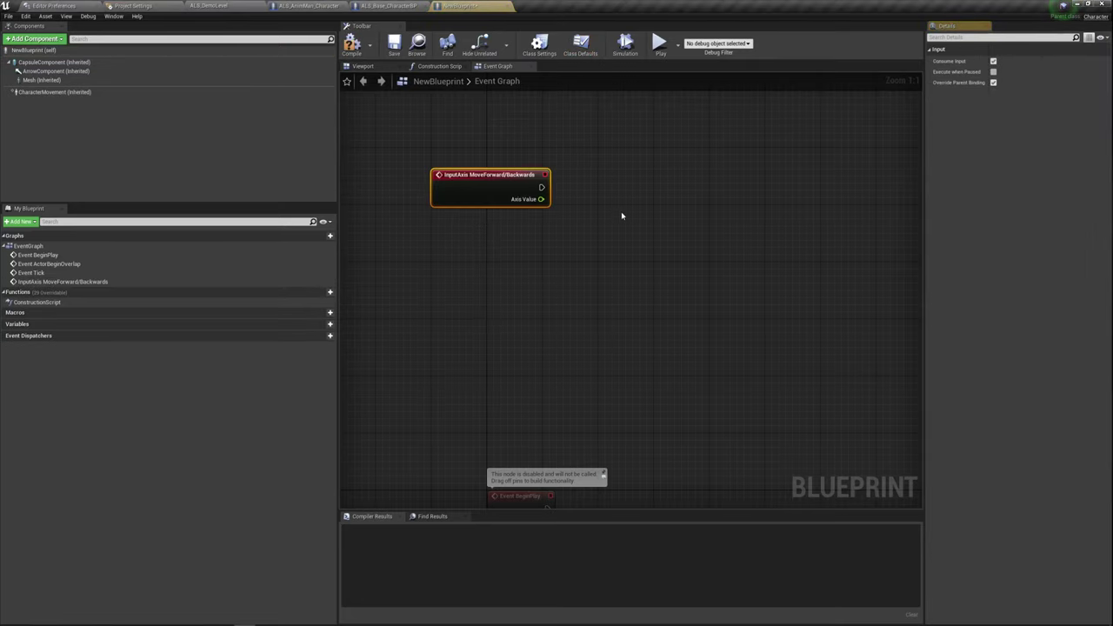
right_drag(620, 211, 555, 223)
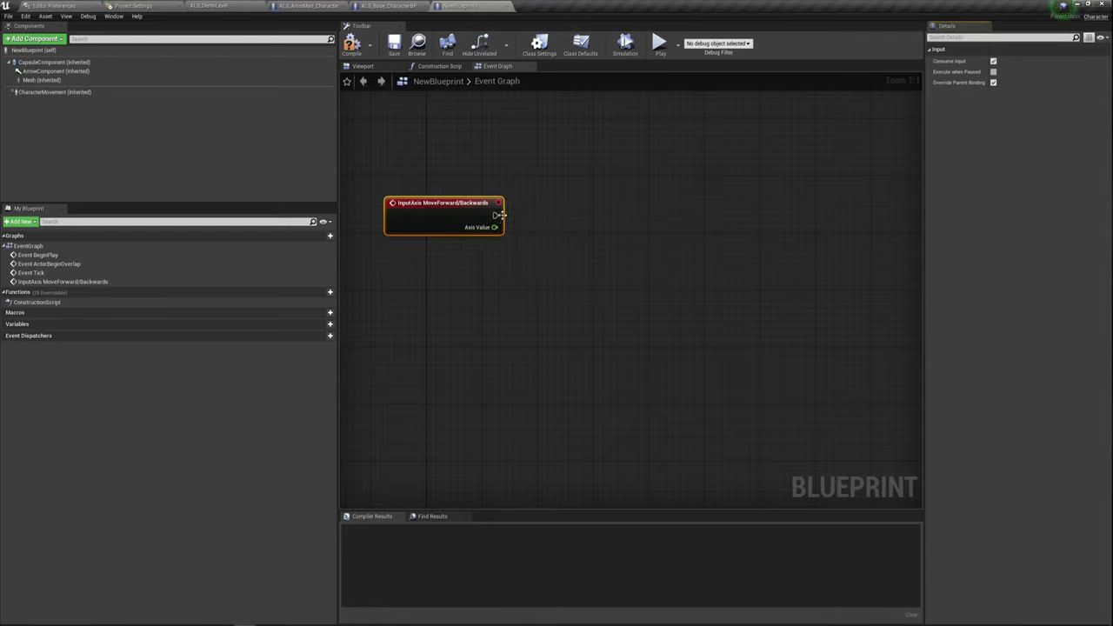
- Wire the event into an Add Controller Pitch Input node, with Axis Value feeding Val
drag(494, 215, 545, 195)
text(add)
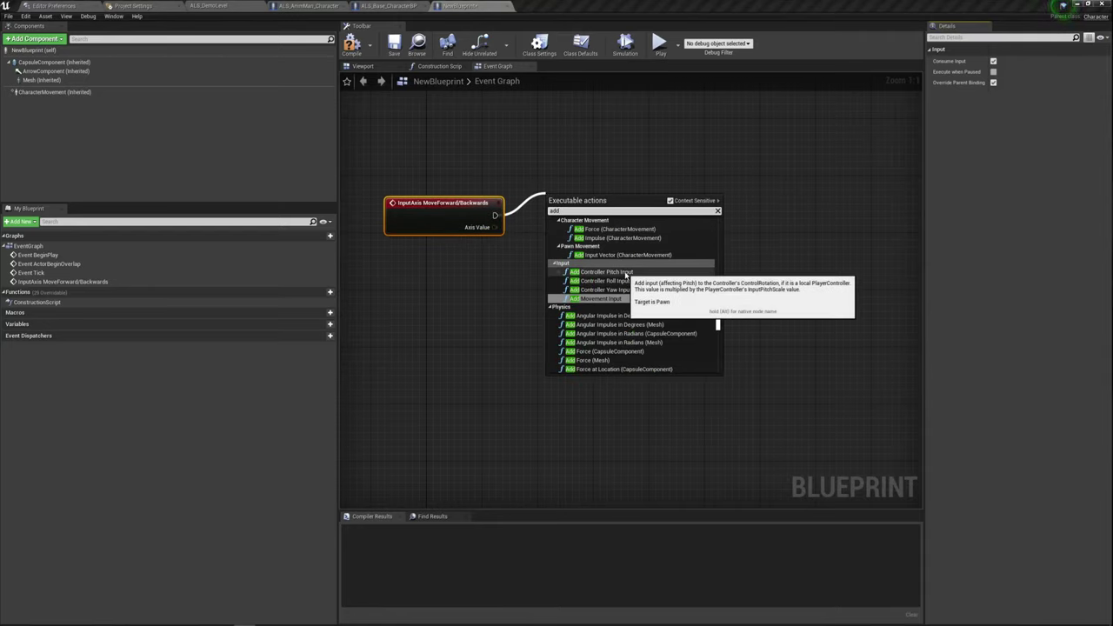
click(626, 273)
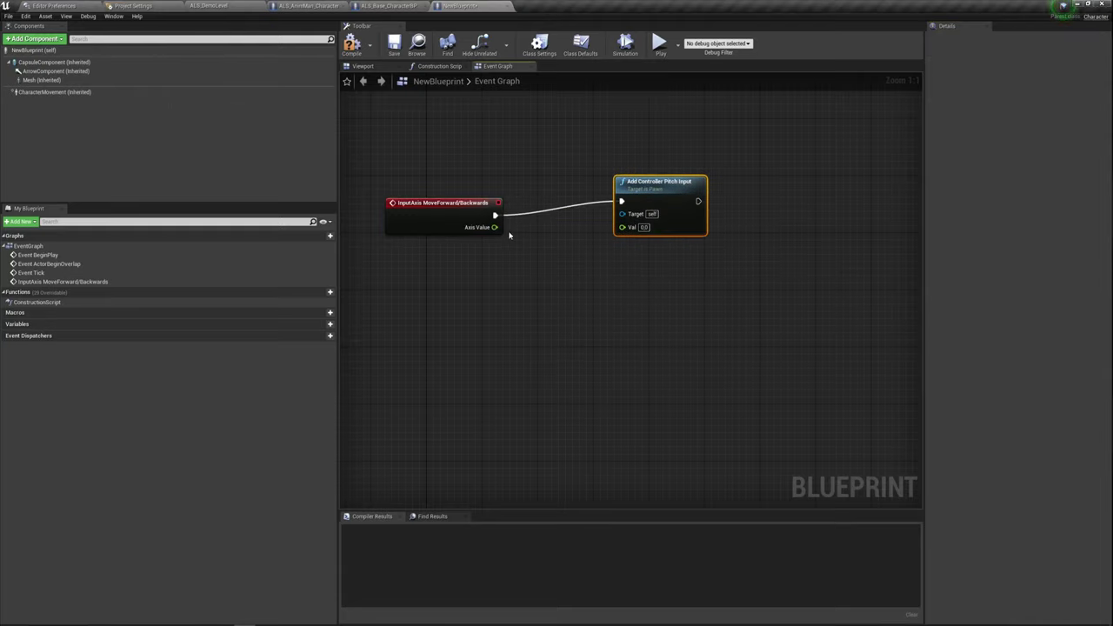
drag(494, 226, 621, 227)
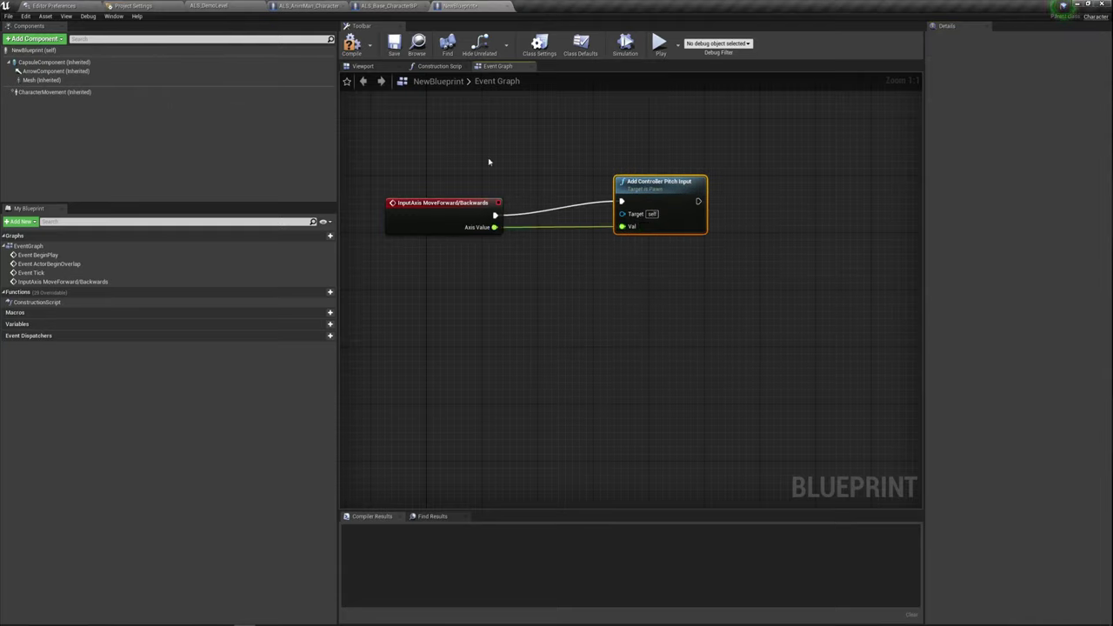
- Shift the axis event and pitch input nodes lower, then box-select both
drag(461, 173, 745, 249)
drag(644, 186, 643, 193)
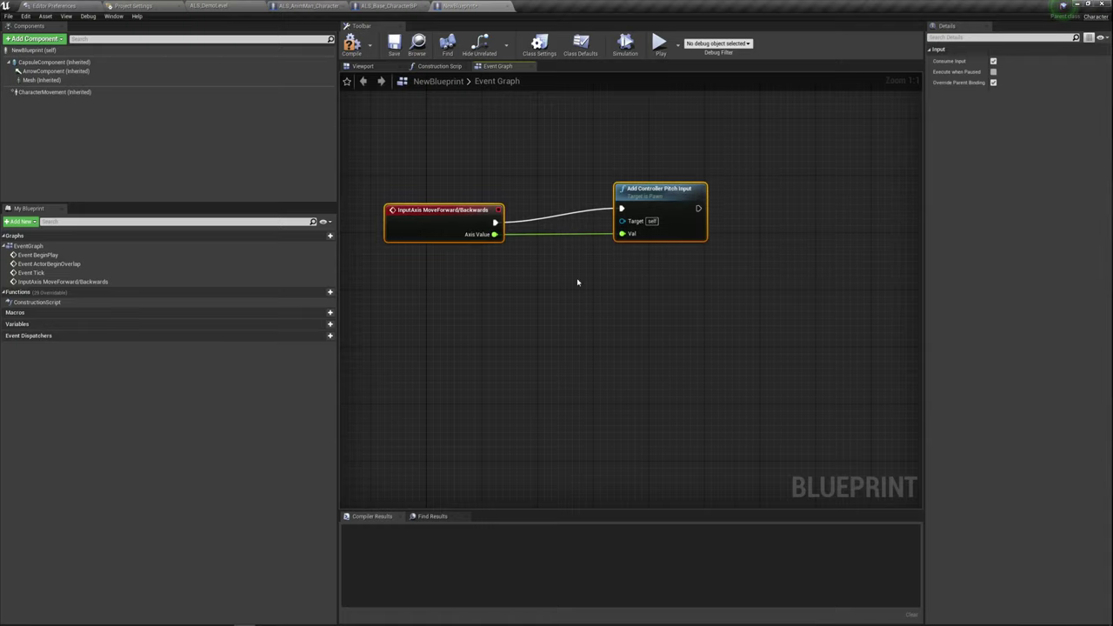
click(476, 228)
right_drag(522, 338, 507, 284)
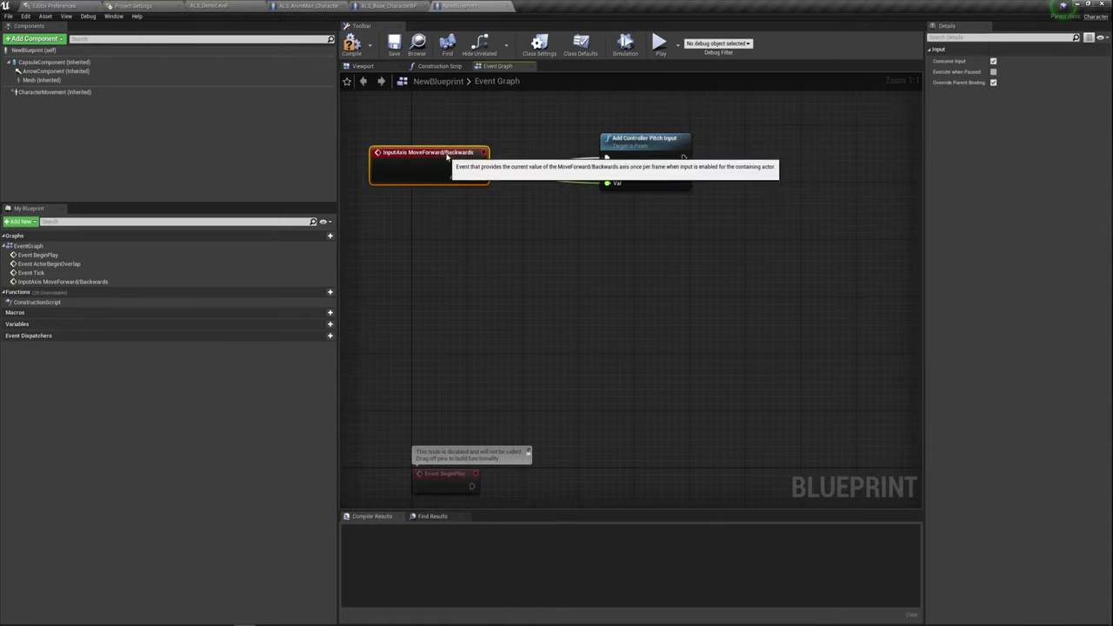
right_drag(556, 249, 551, 305)
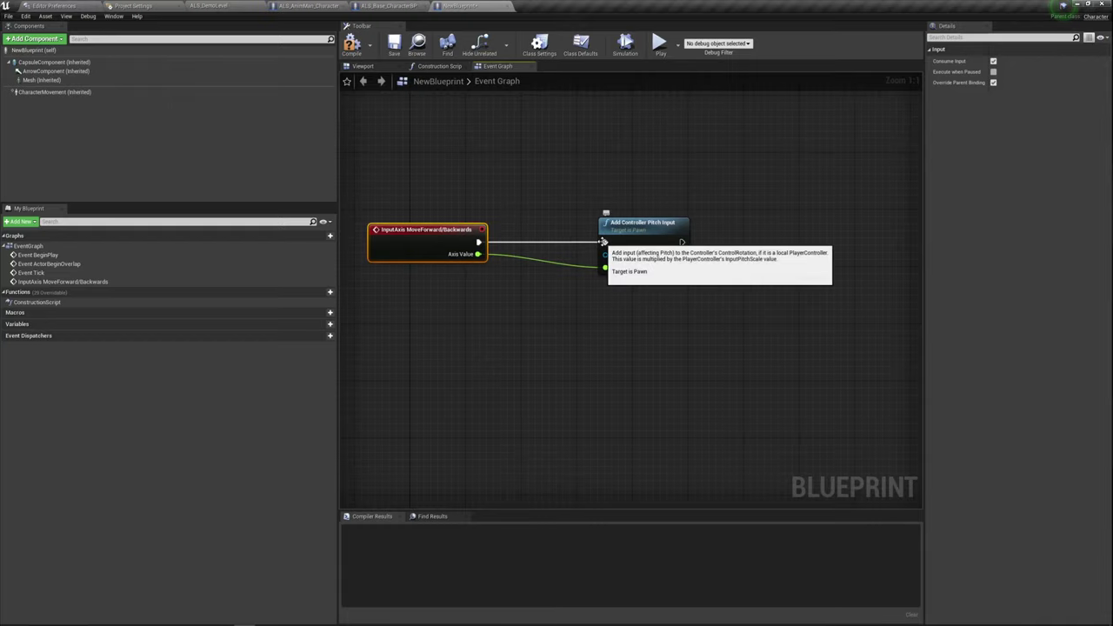
mouse_move(431, 203)
mouse_down()
mouse_move(614, 278)
mouse_move(655, 310)
mouse_up()
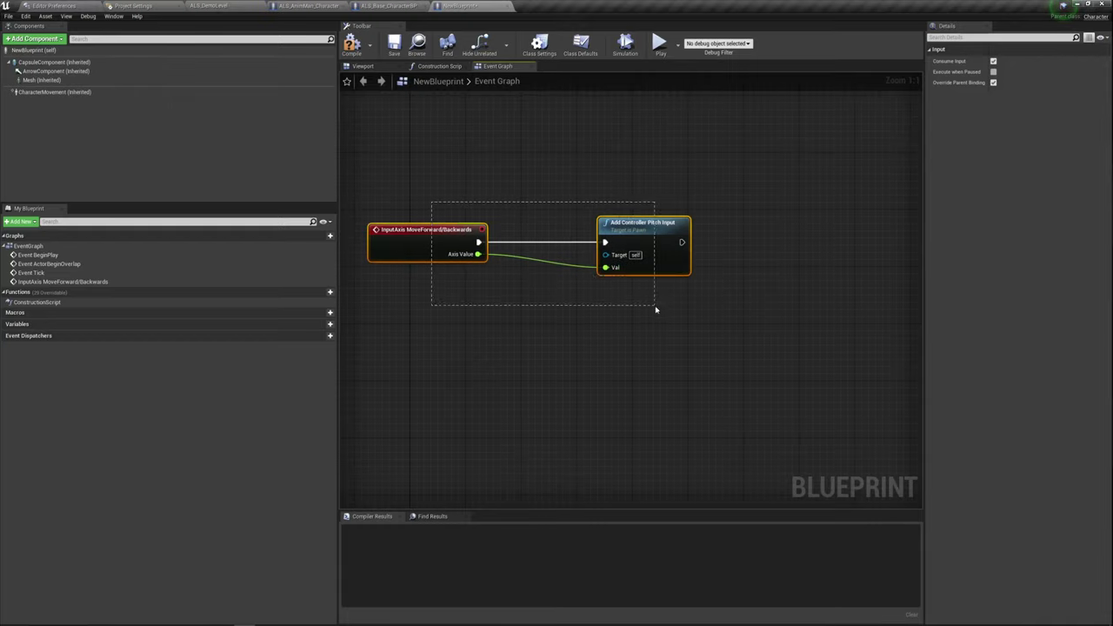
- Box-select the axis event and pitch input nodes together
click(655, 308)
drag(456, 276, 644, 233)
drag(405, 324, 619, 254)
drag(450, 206, 621, 279)
drag(459, 278, 687, 235)
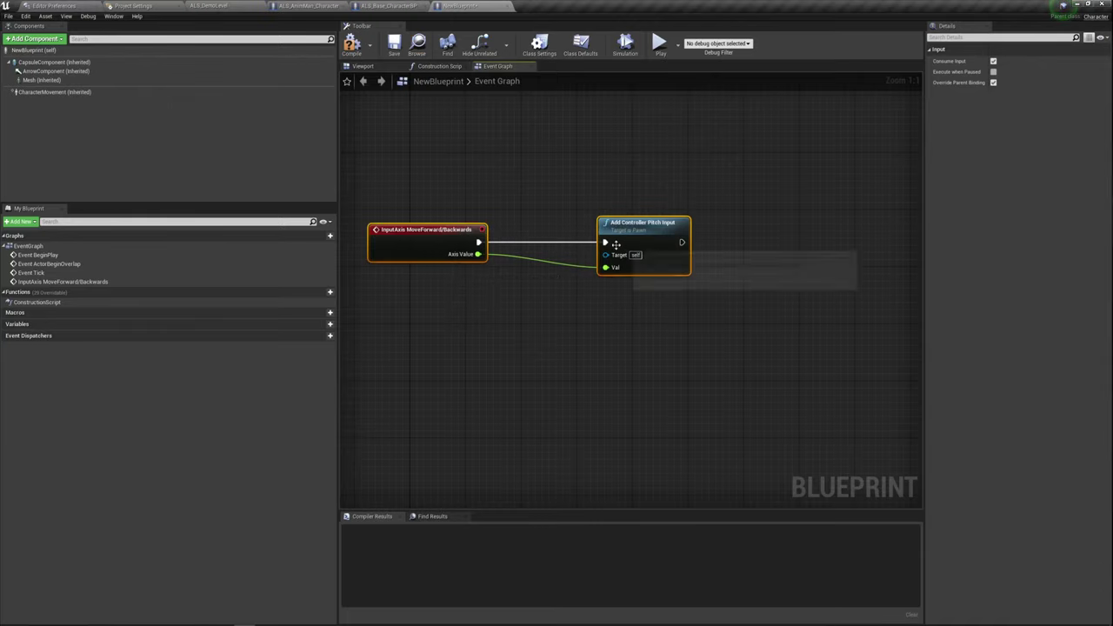
- Add a Custom Event node, CustomEvent_0, in empty space below the pitch-input setup
mouse_move(595, 325)
right_down()
mouse_move(619, 254)
mouse_move(486, 248)
right_up()
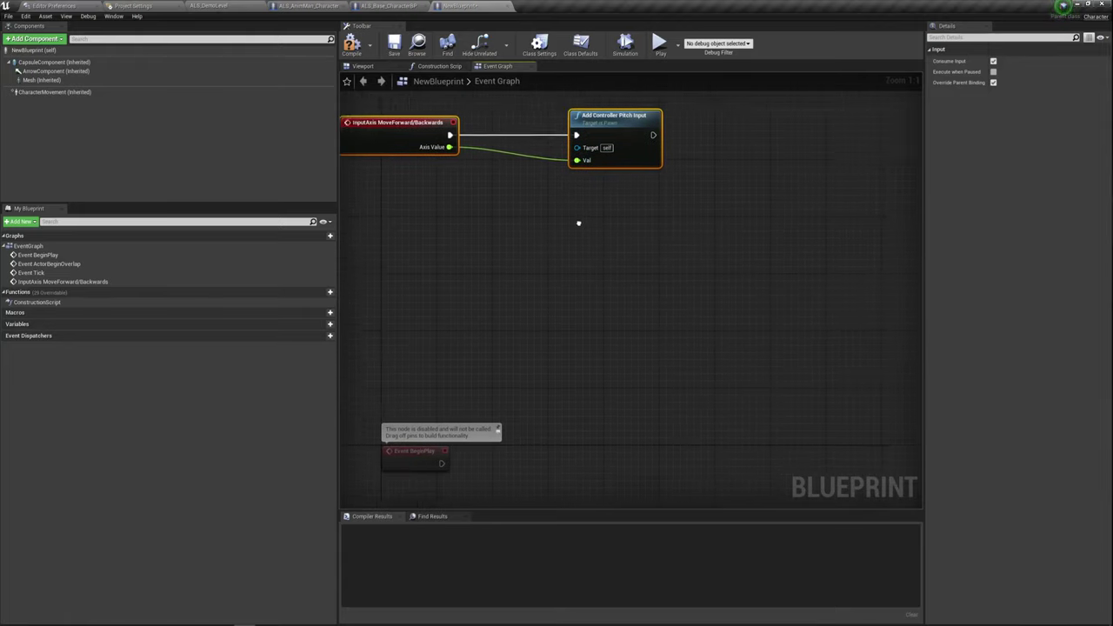
right_click(486, 248)
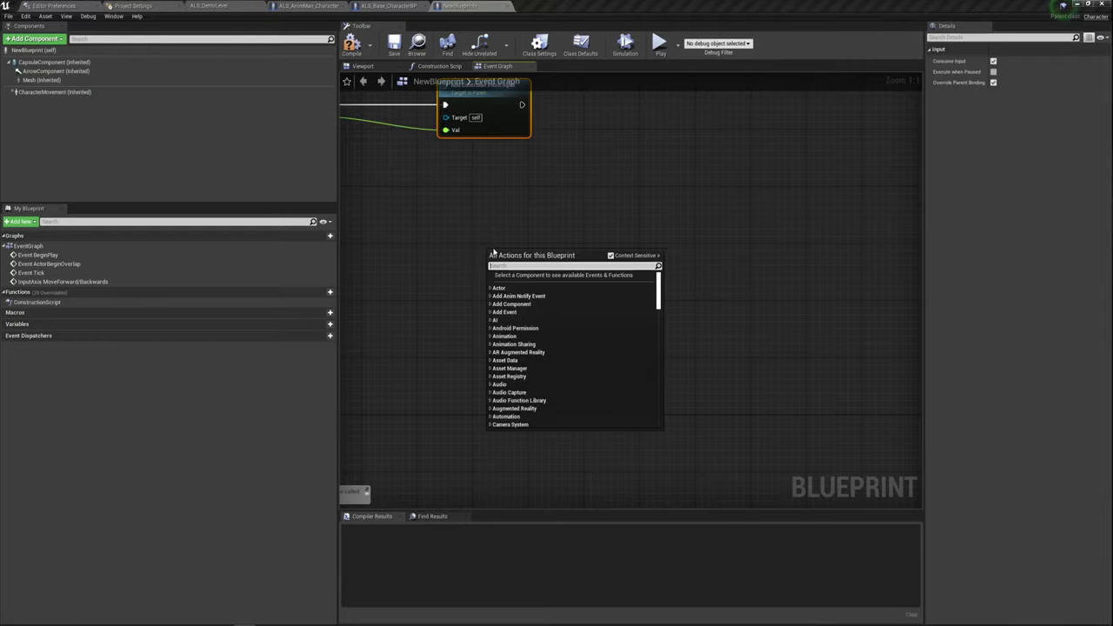
text(cust)
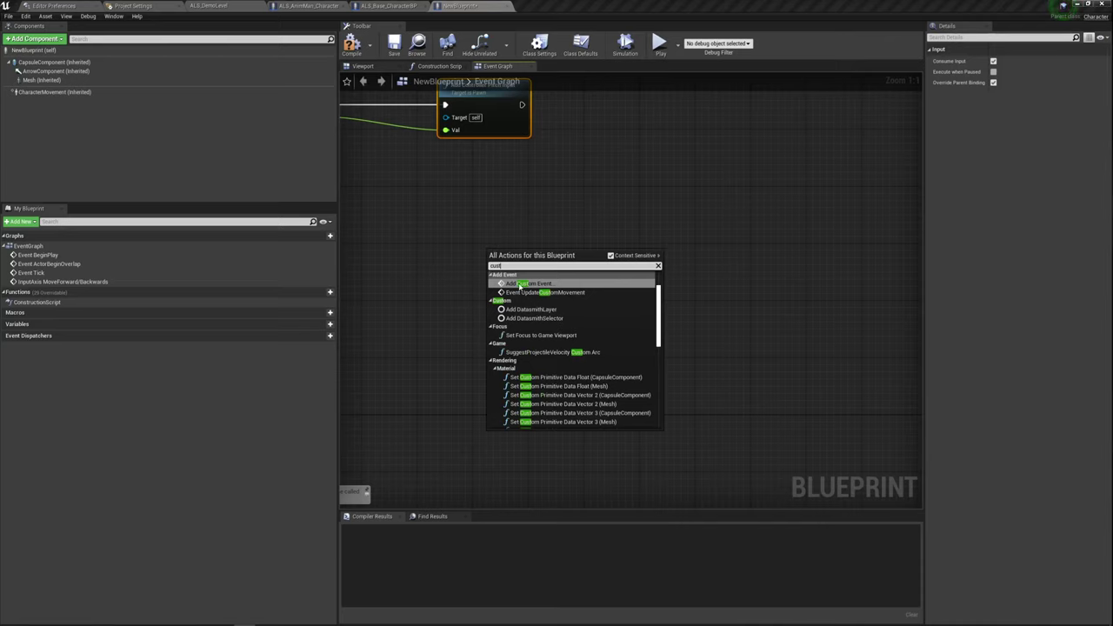
click(520, 284)
right_drag(576, 281, 522, 280)
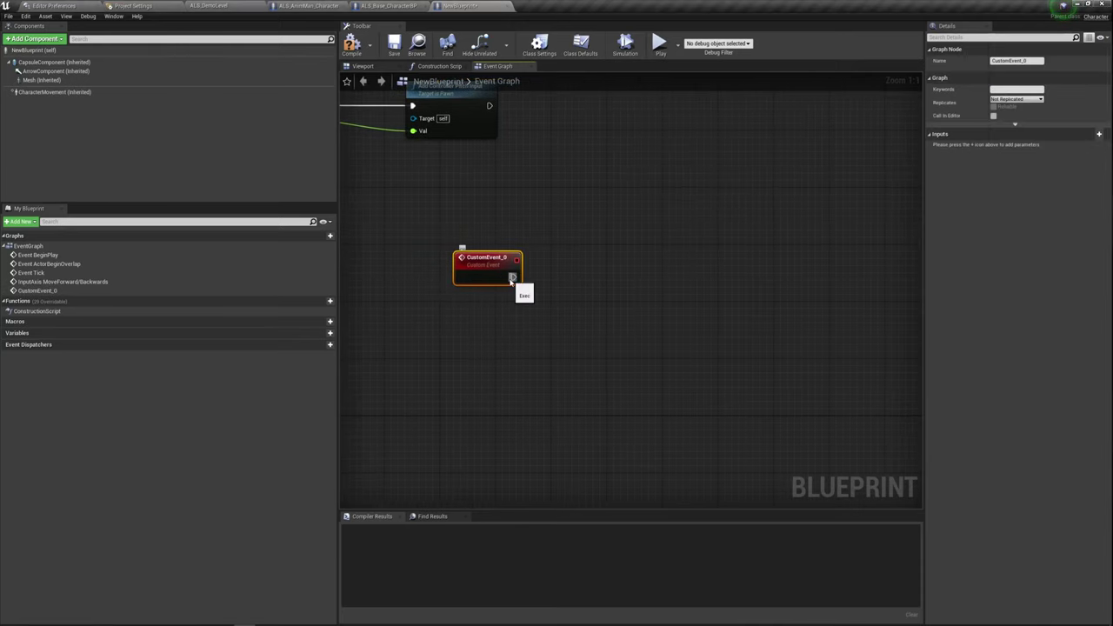
- On CharacterMovement, tick Can Crouch and change Max Walk Speed Crouched from 300 to 150
click(57, 92)
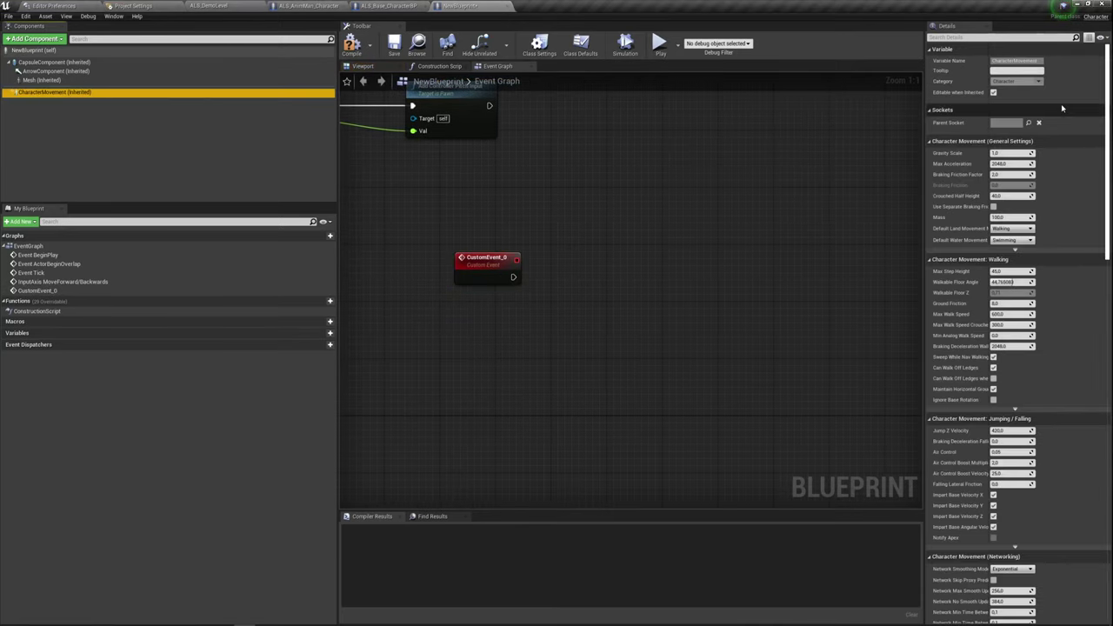
scroll(1068, 174, down, 5)
scroll(1074, 253, down, 5)
scroll(1079, 312, down, 5)
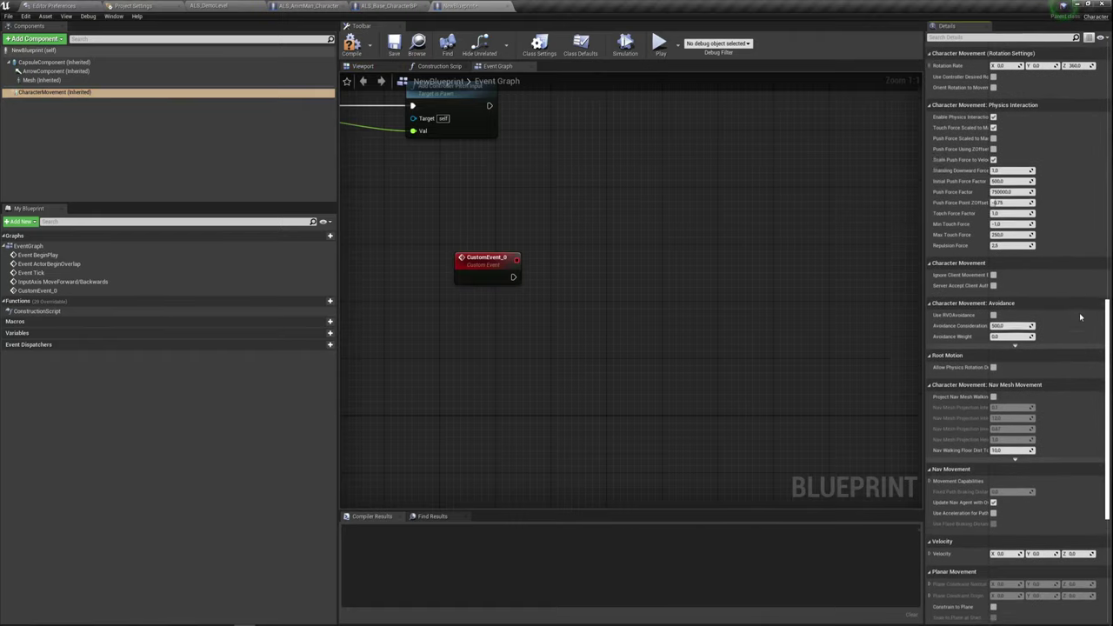
scroll(1079, 316, up, 3)
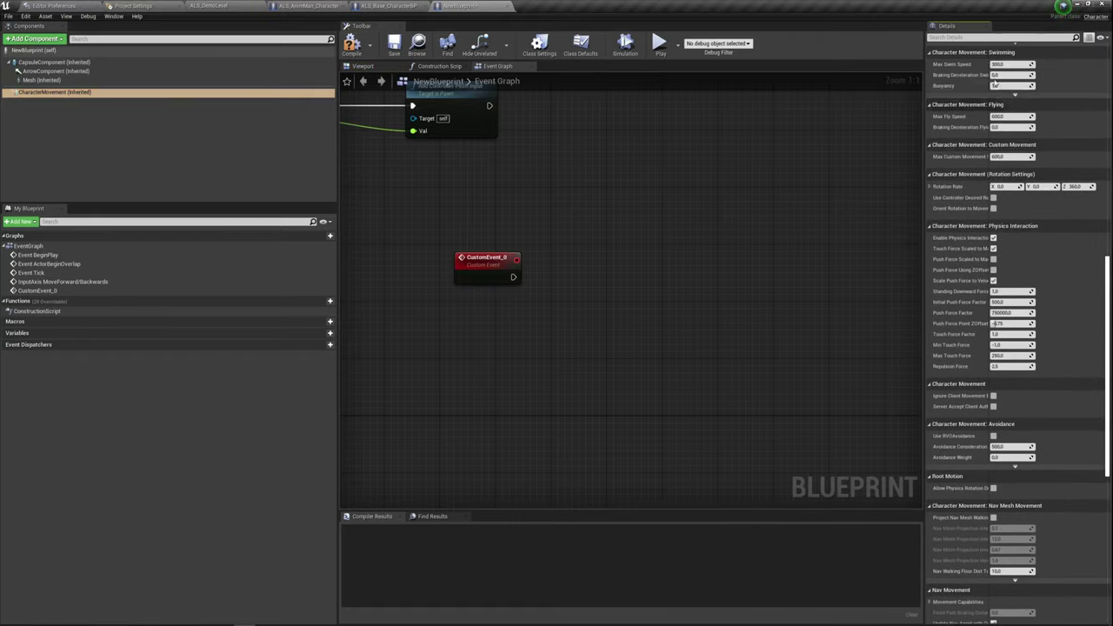
click(981, 37)
text(crou)
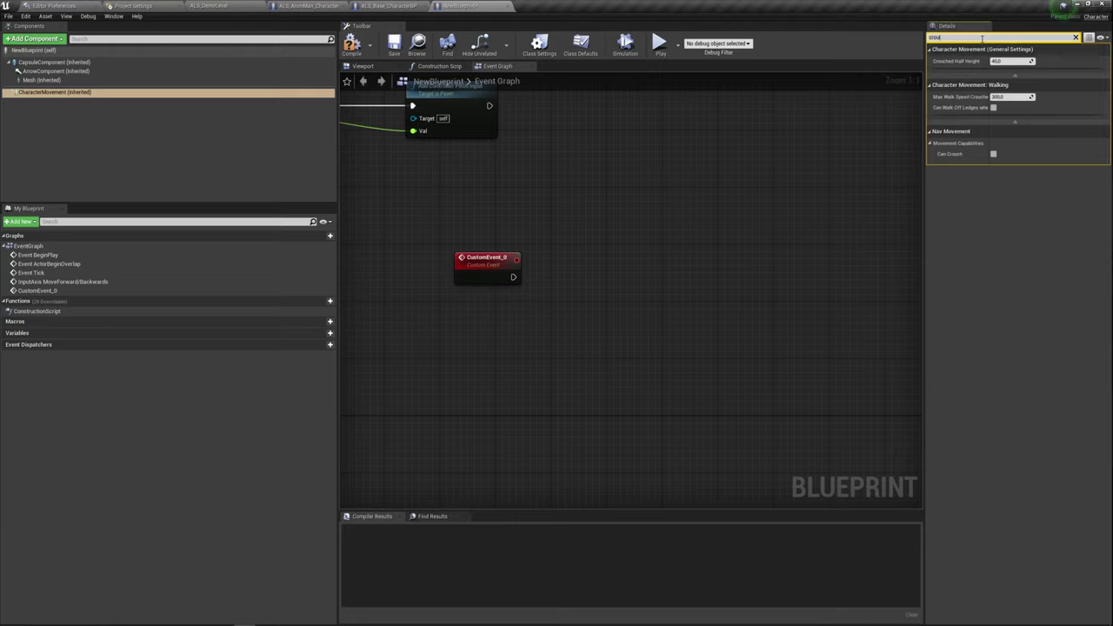
click(993, 154)
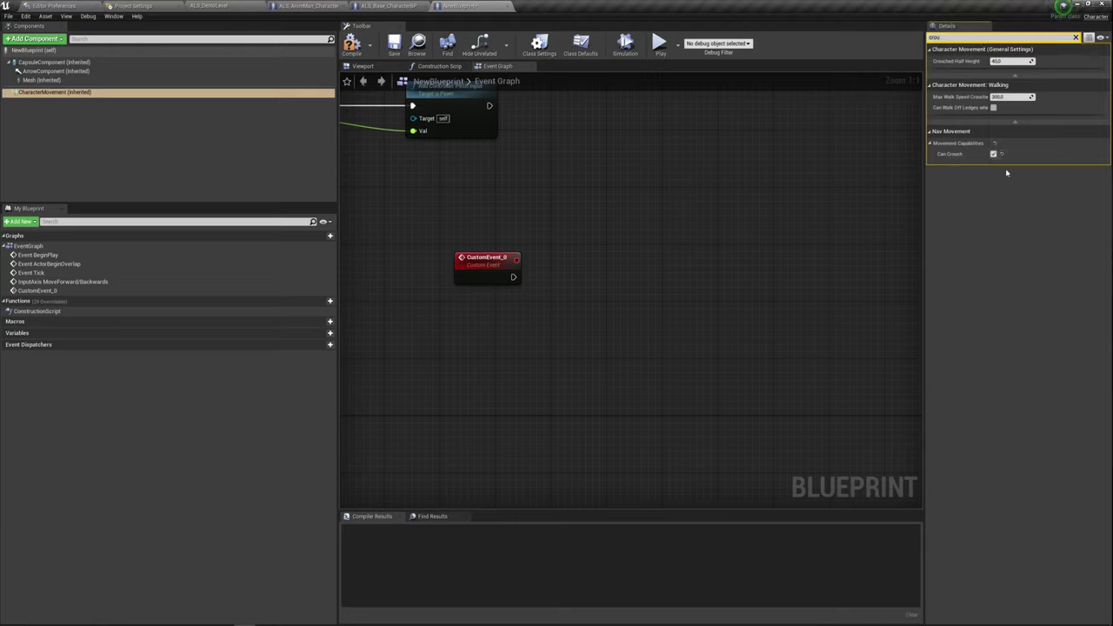
click(1007, 97)
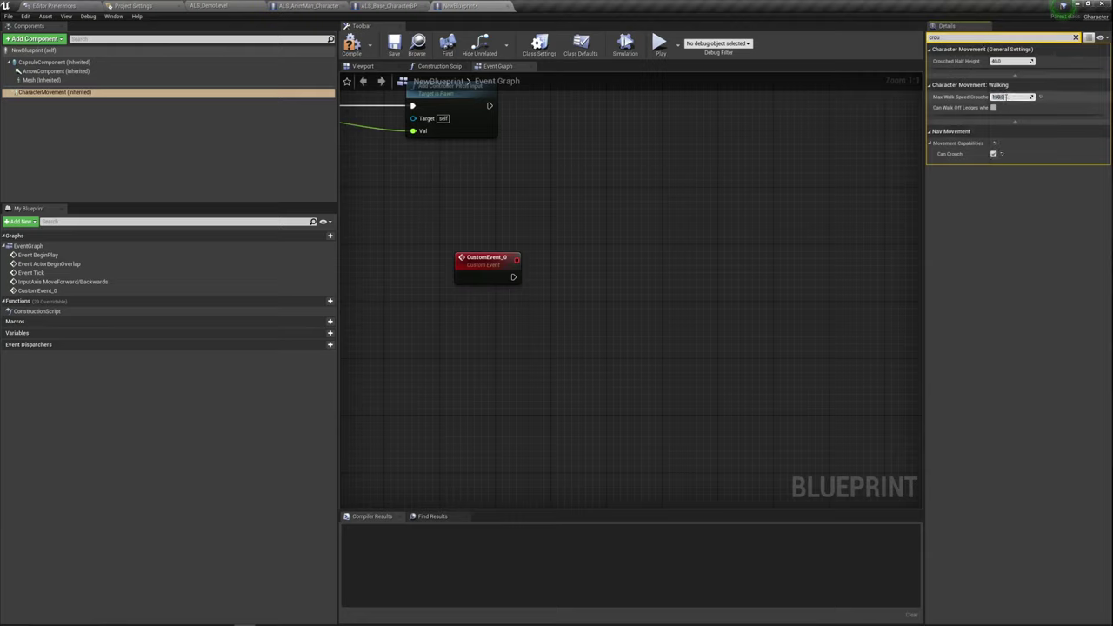
text(150)
key(Return)
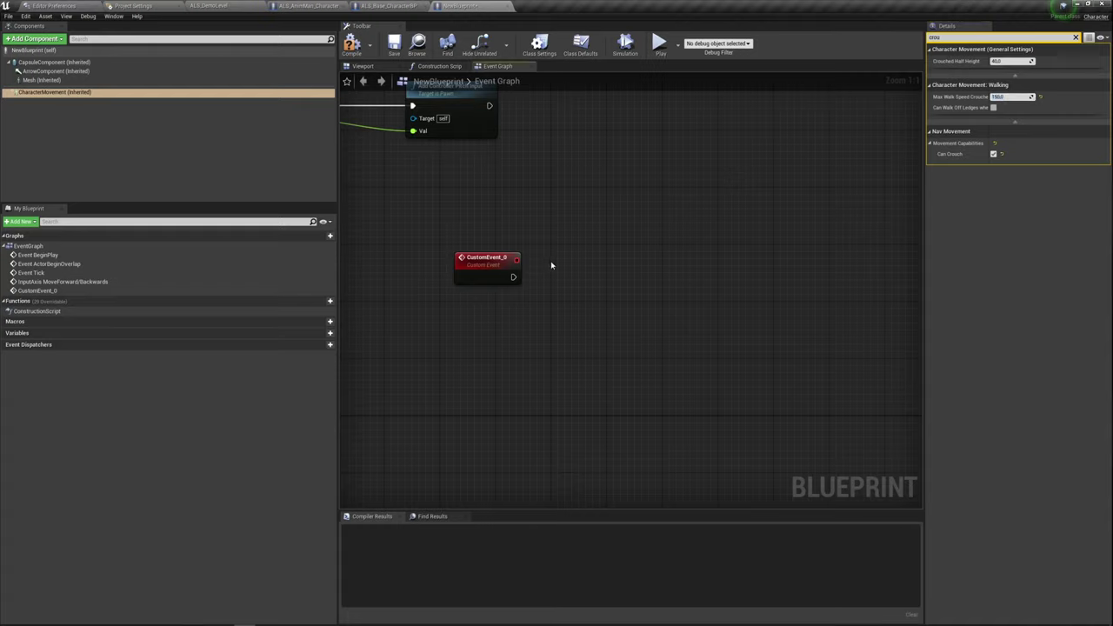
- Wire a Flip Flop node to CustomEvent_0's execution output
drag(513, 276, 576, 251)
text(fli)
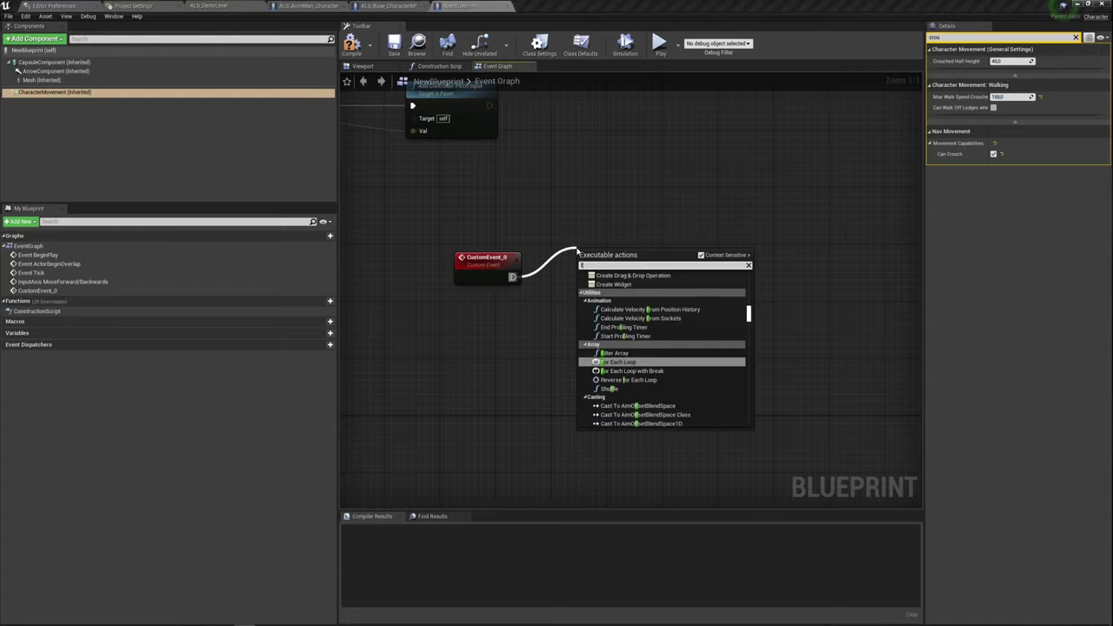
key(Return)
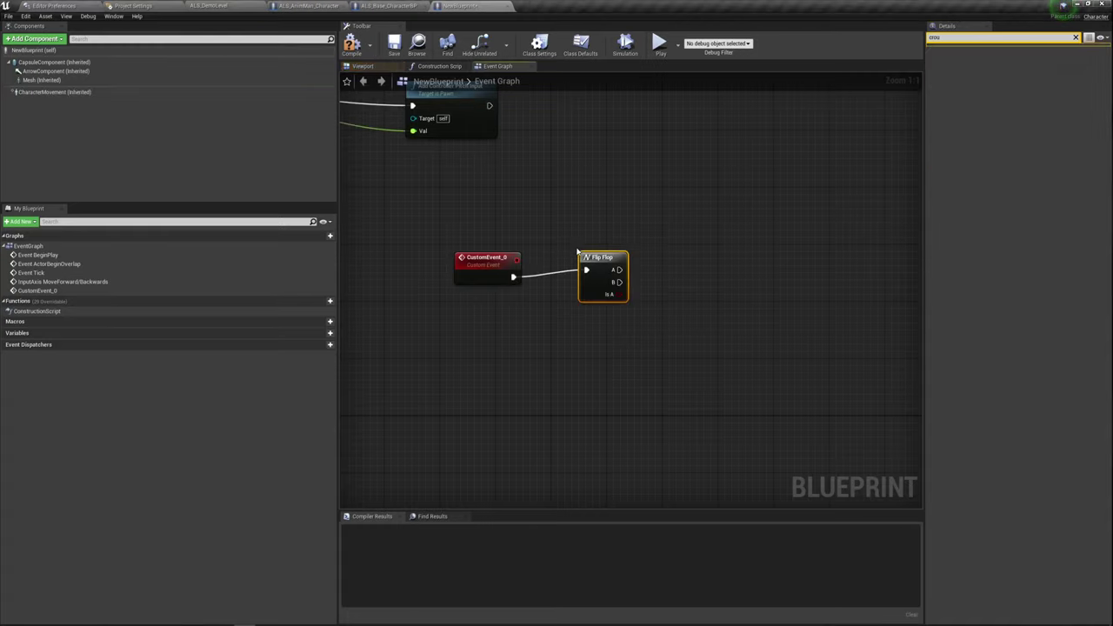
right_drag(576, 271, 494, 267)
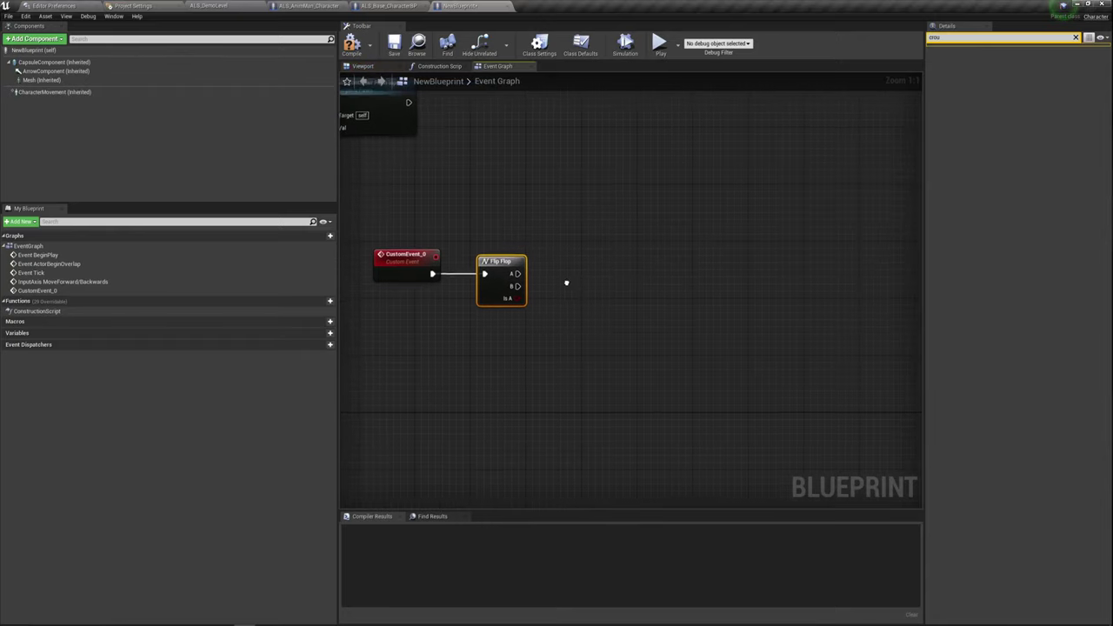
- Call Crouch from Flip Flop's A and Un Crouch from B, then tidy both nodes
drag(515, 273, 552, 250)
text(crou)
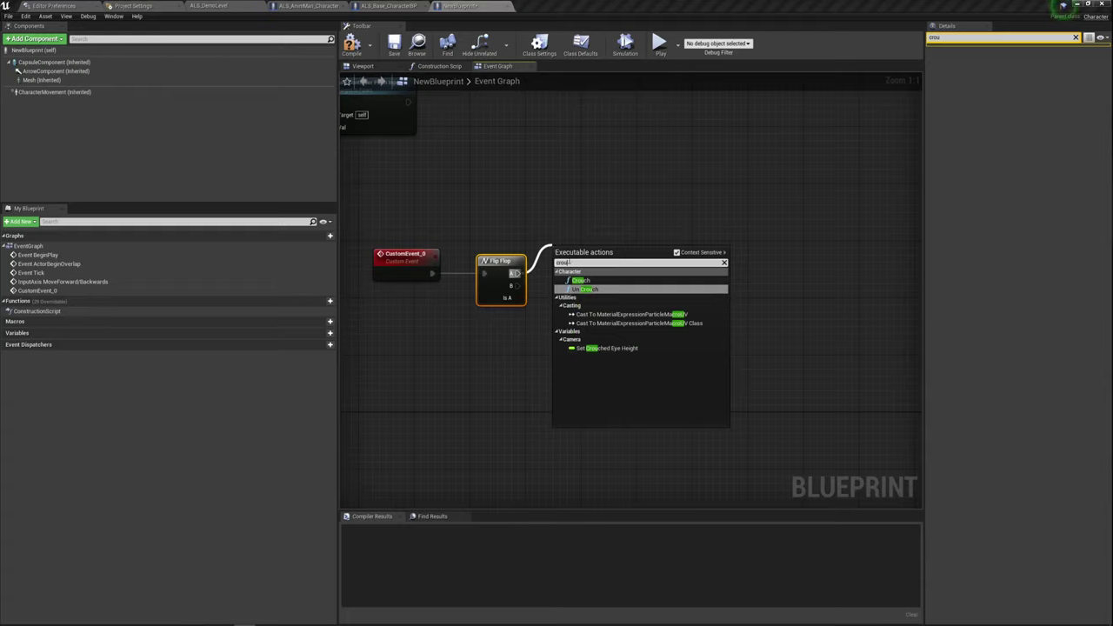
key(Return)
drag(514, 286, 561, 340)
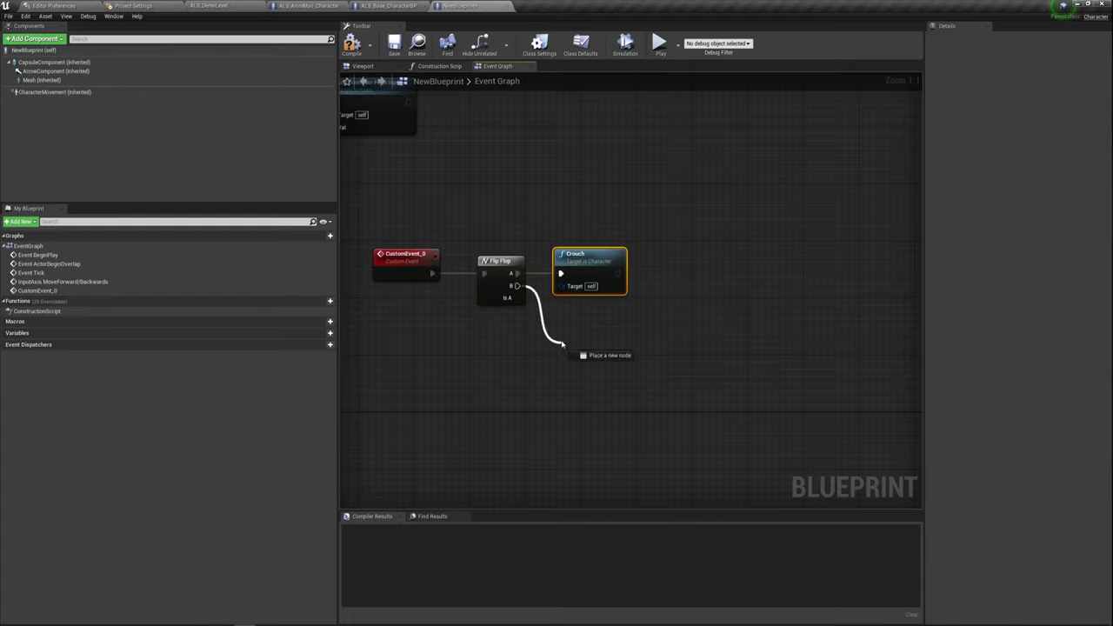
text(unc)
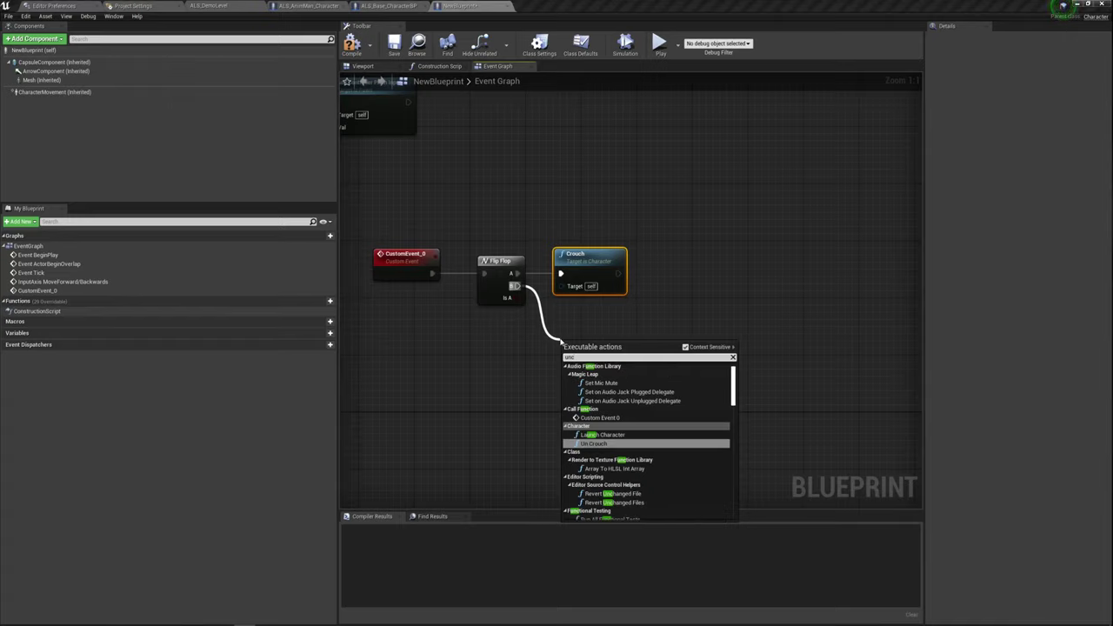
click(594, 444)
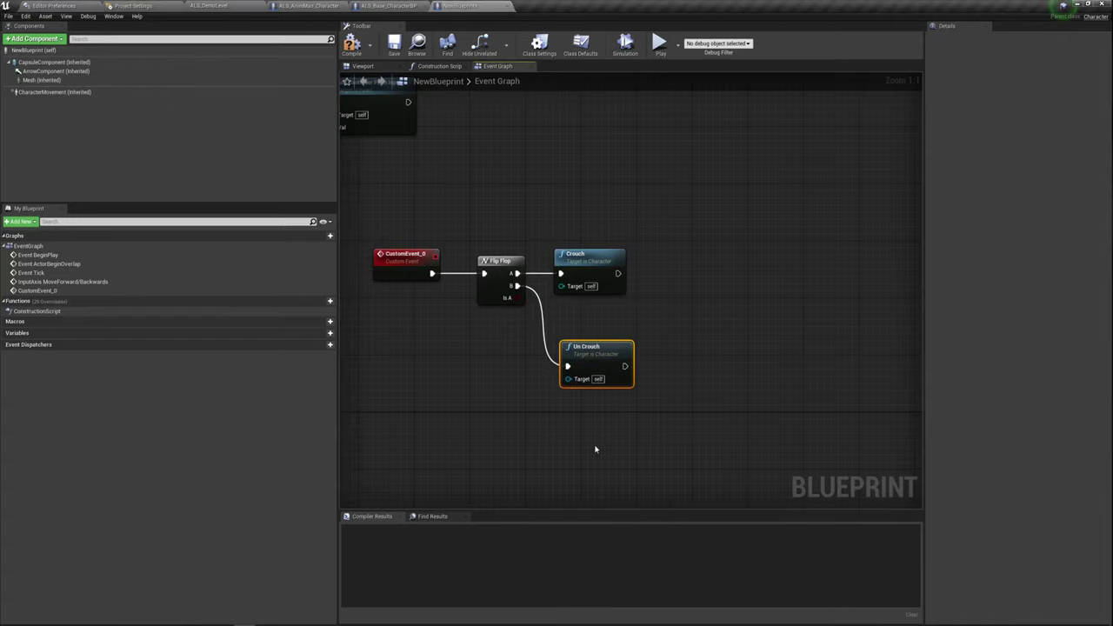
drag(591, 357, 581, 322)
drag(554, 374, 588, 243)
- Recheck CharacterMovement's crouch settings and clear the Details property filter
click(61, 92)
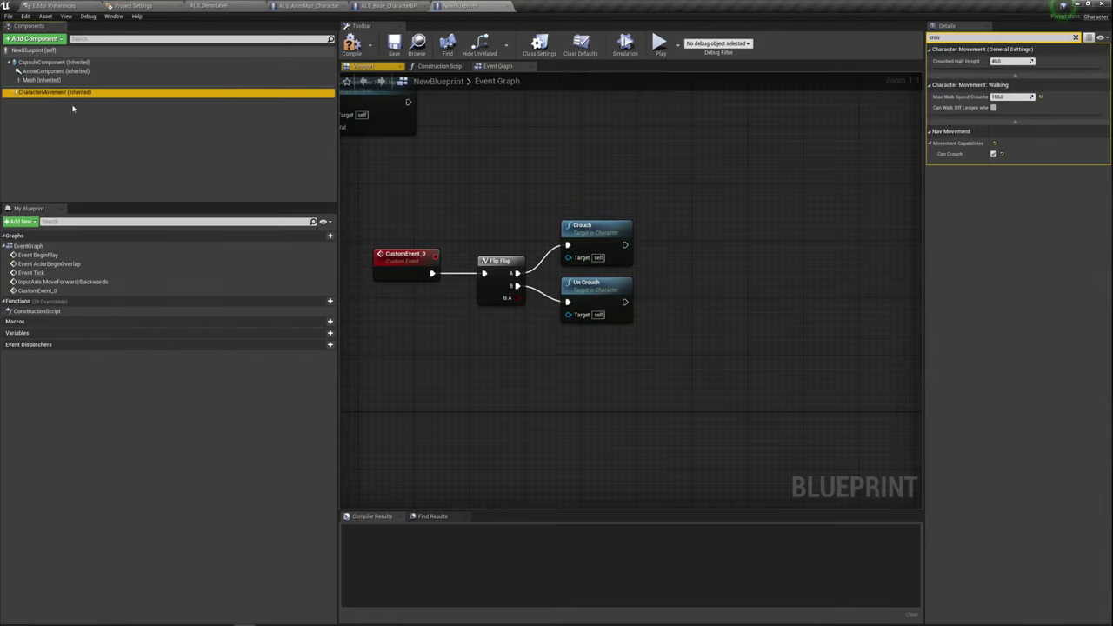
click(1076, 38)
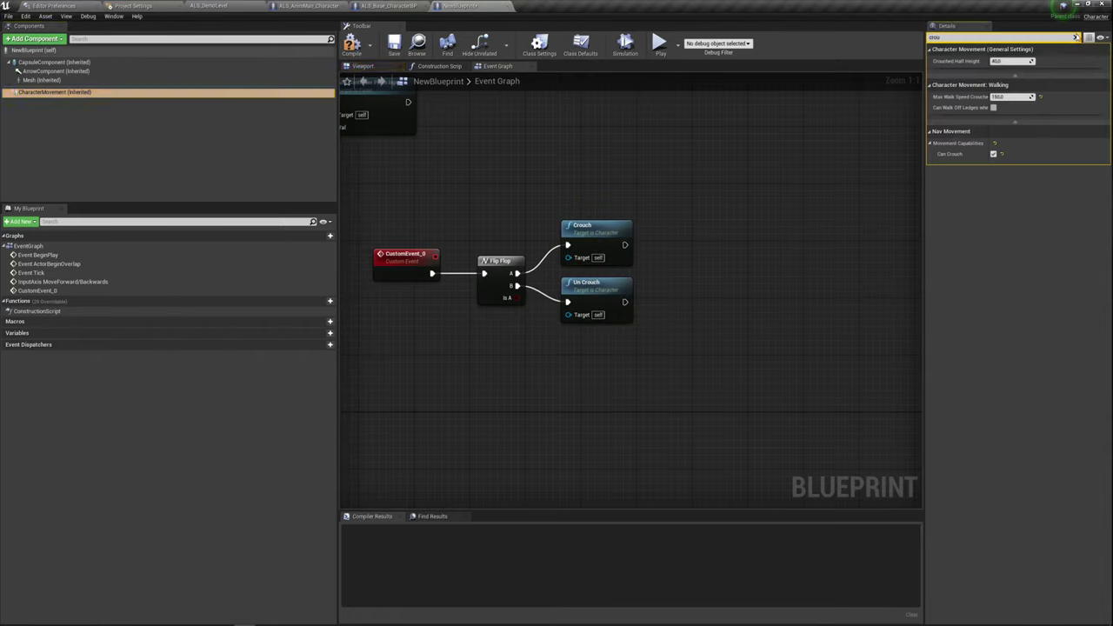
click(1075, 38)
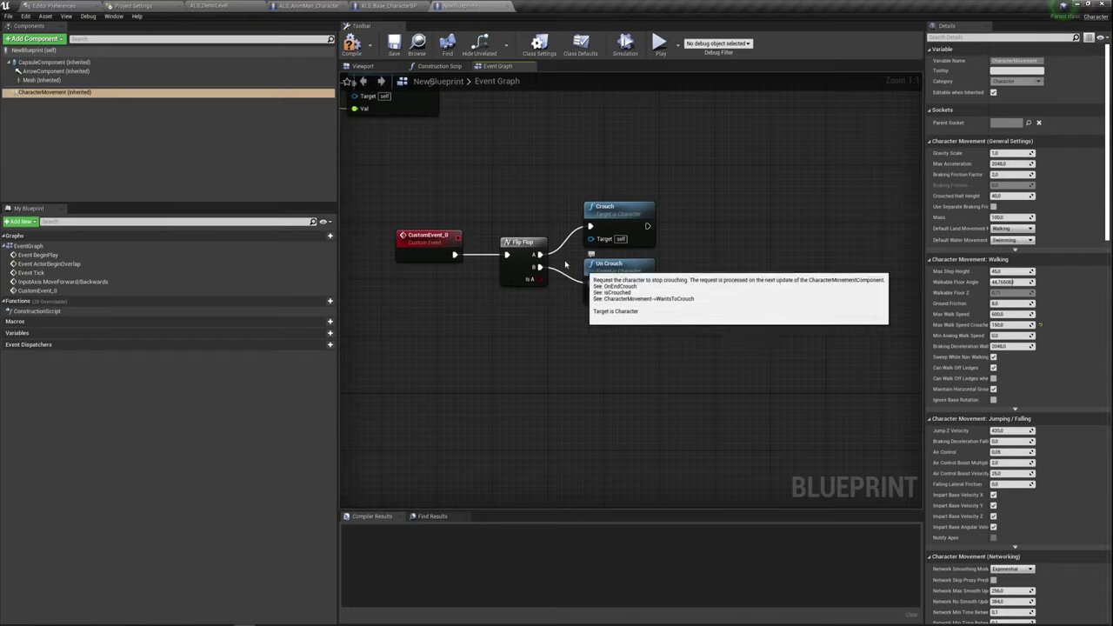
- Look over the components Viewport and the crouch graph, then switch to ALS_DemoLevel
click(364, 67)
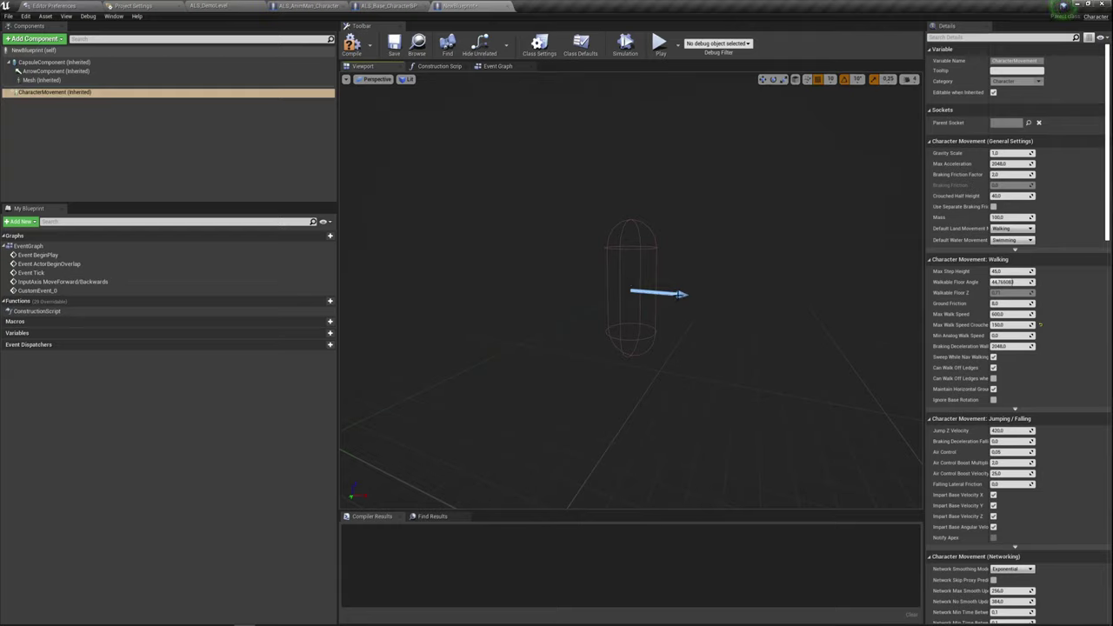
click(496, 68)
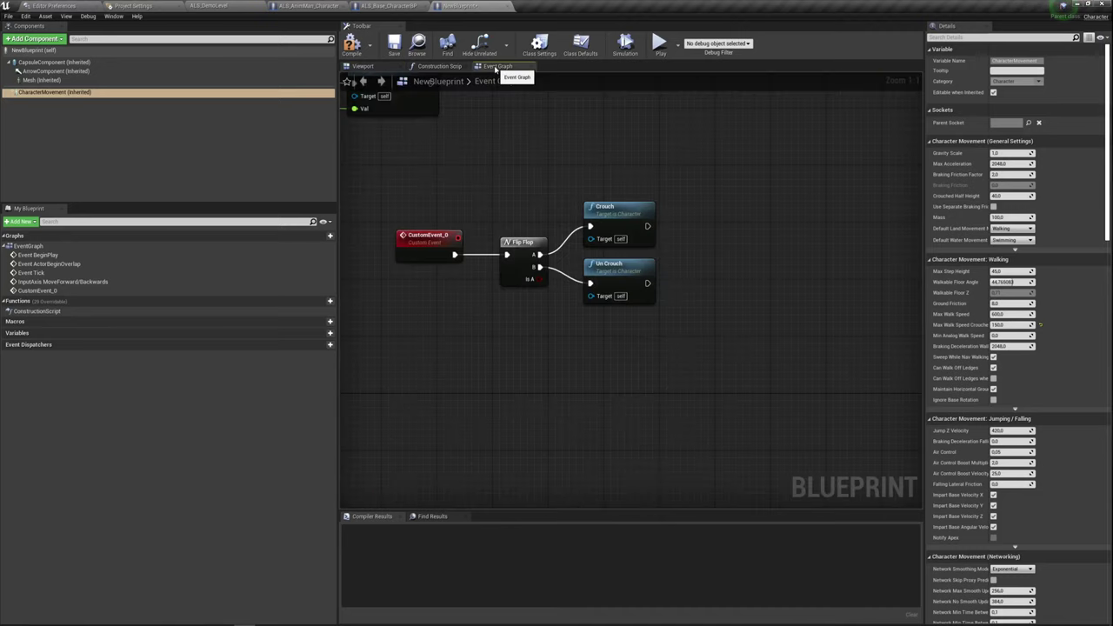
drag(398, 212, 457, 293)
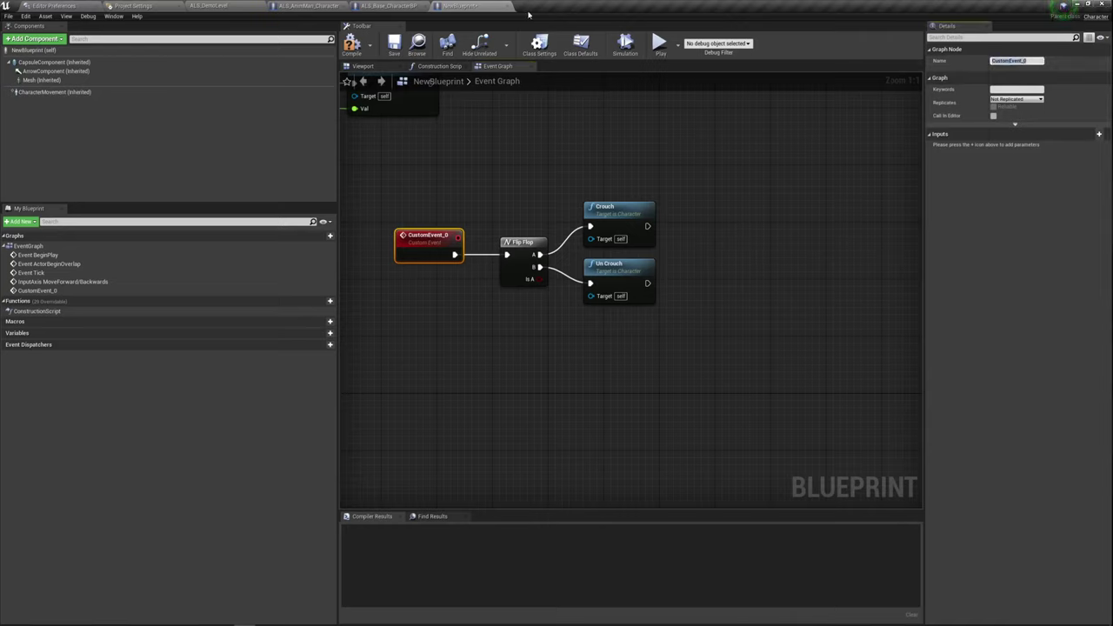
click(232, 6)
- Create a Widget Blueprint in the Content Browser and name it WG_LOC
click(355, 474)
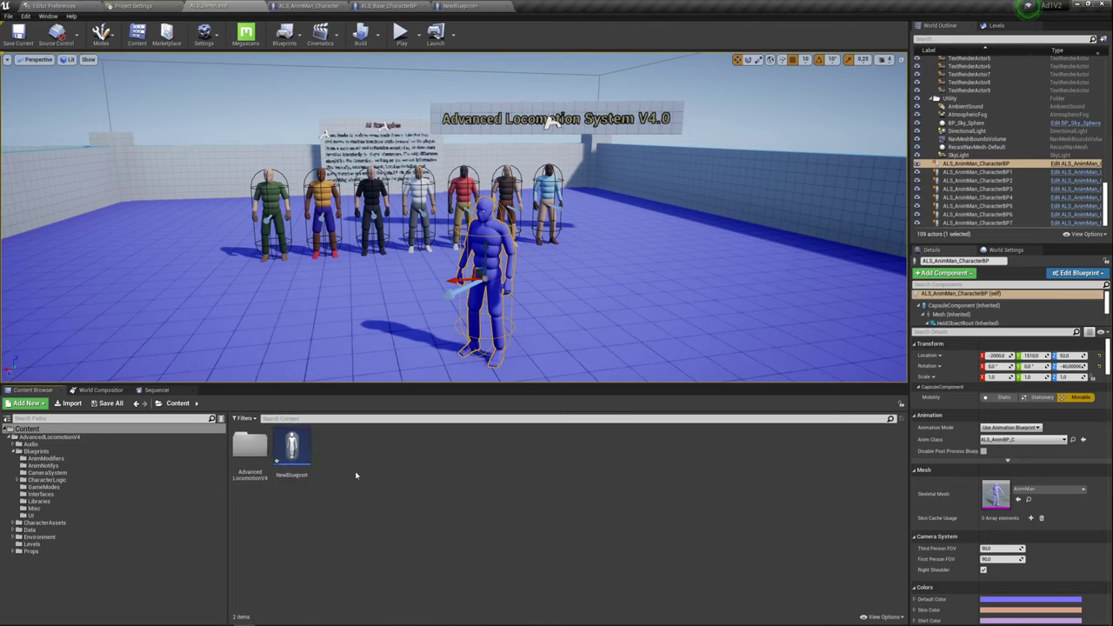
right_click(373, 488)
mouse_move(392, 484)
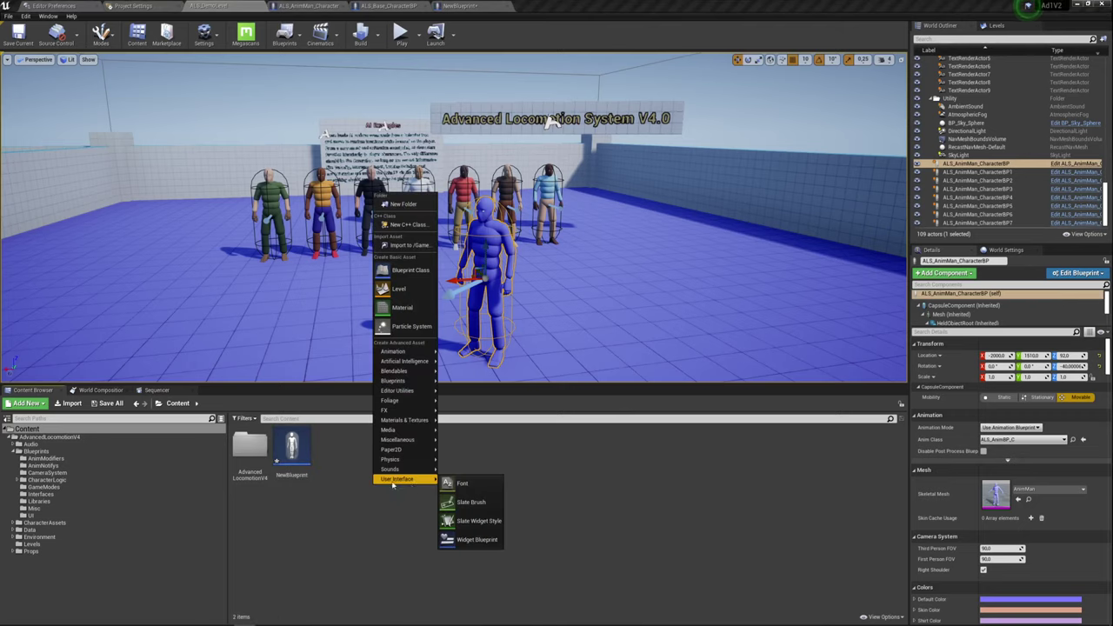
click(483, 540)
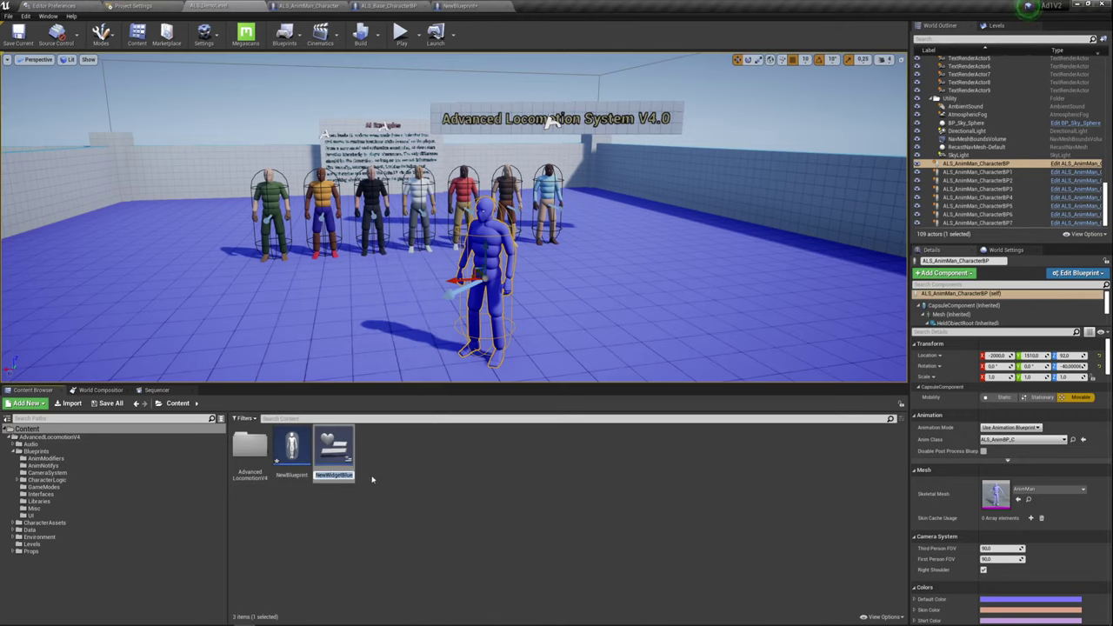
click(345, 477)
key(Return)
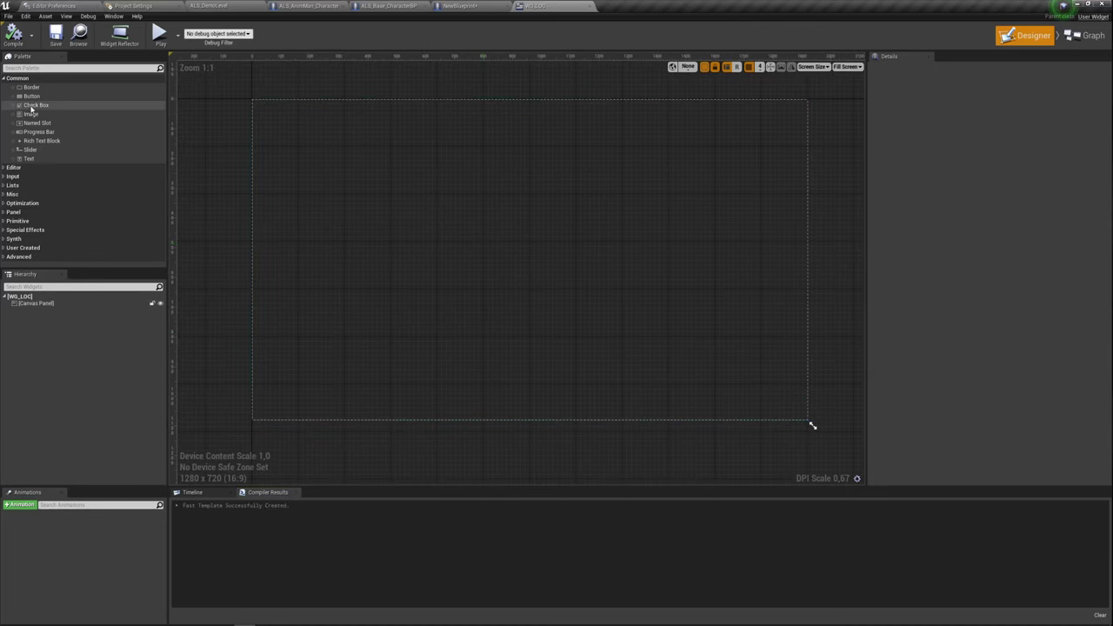
- Place a button at the canvas's upper right and a duplicate below it
mouse_move(31, 96)
mouse_down()
mouse_move(350, 312)
mouse_move(308, 263)
mouse_move(352, 345)
mouse_move(318, 274)
mouse_move(724, 277)
mouse_up()
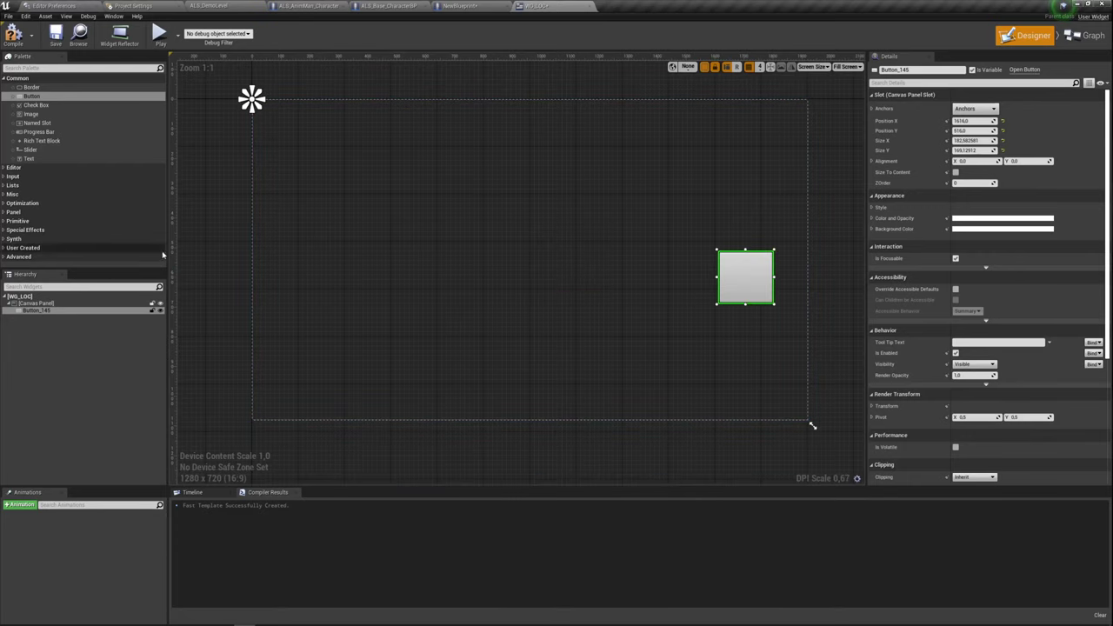
right_click(720, 264)
click(748, 307)
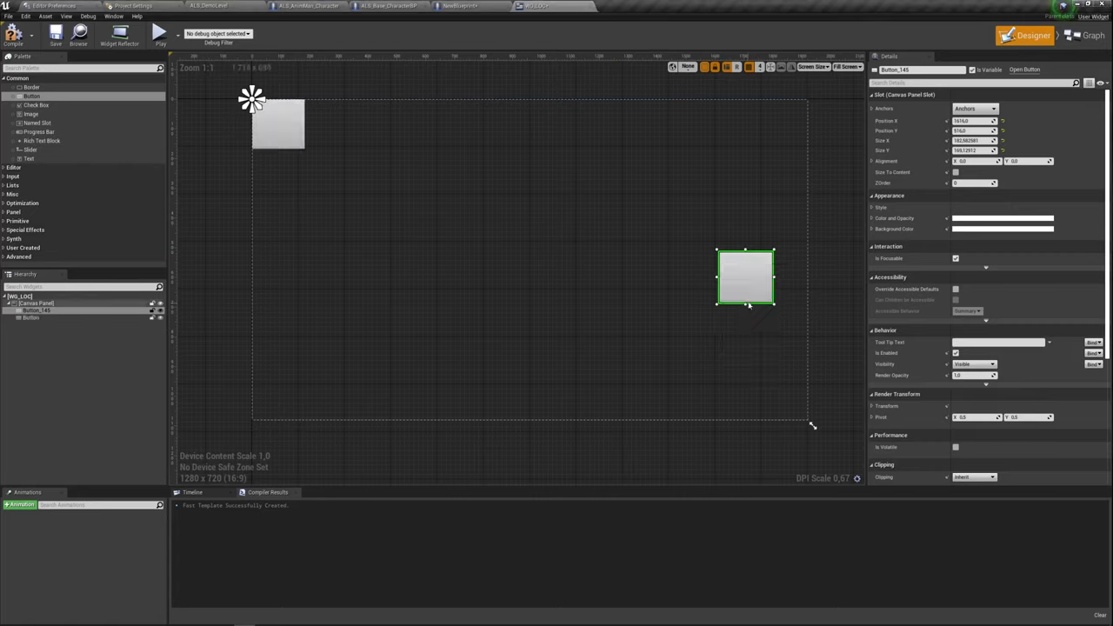
mouse_move(773, 272)
mouse_down()
mouse_move(751, 311)
mouse_move(759, 253)
mouse_up()
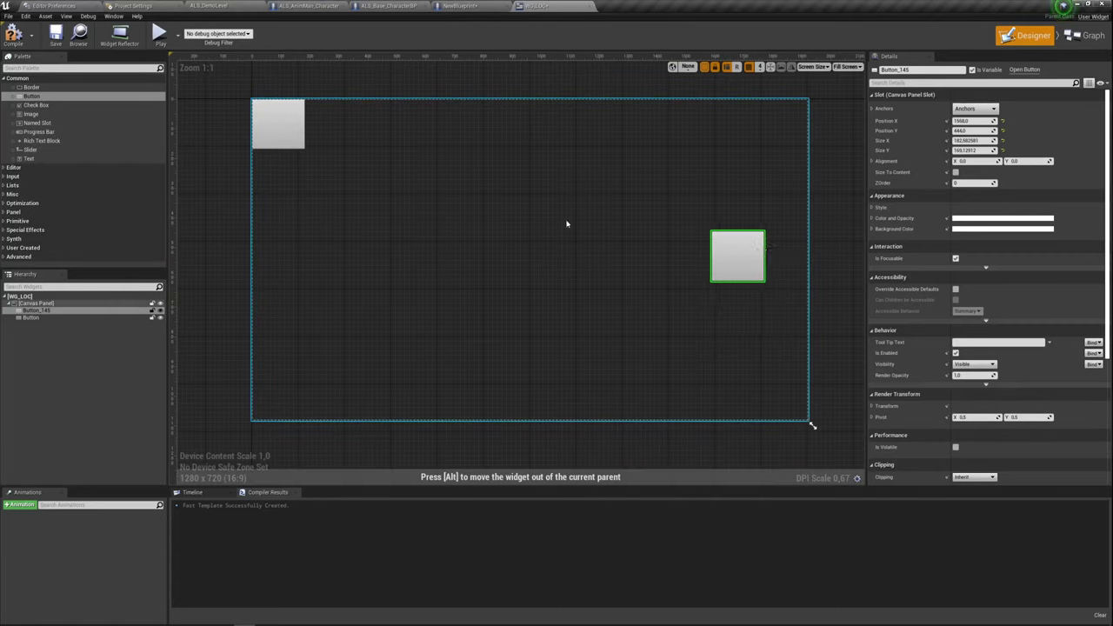
click(249, 99)
drag(288, 139, 560, 343)
drag(433, 272, 670, 359)
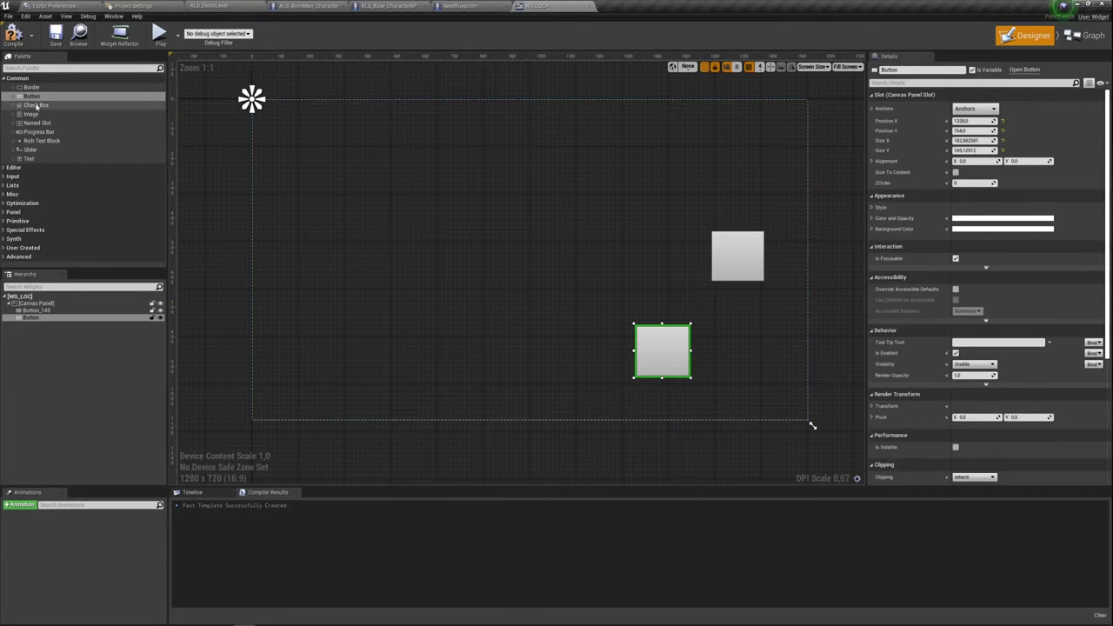
- Duplicate the second button, drop the copy to its right, and select Button_145
right_click(657, 339)
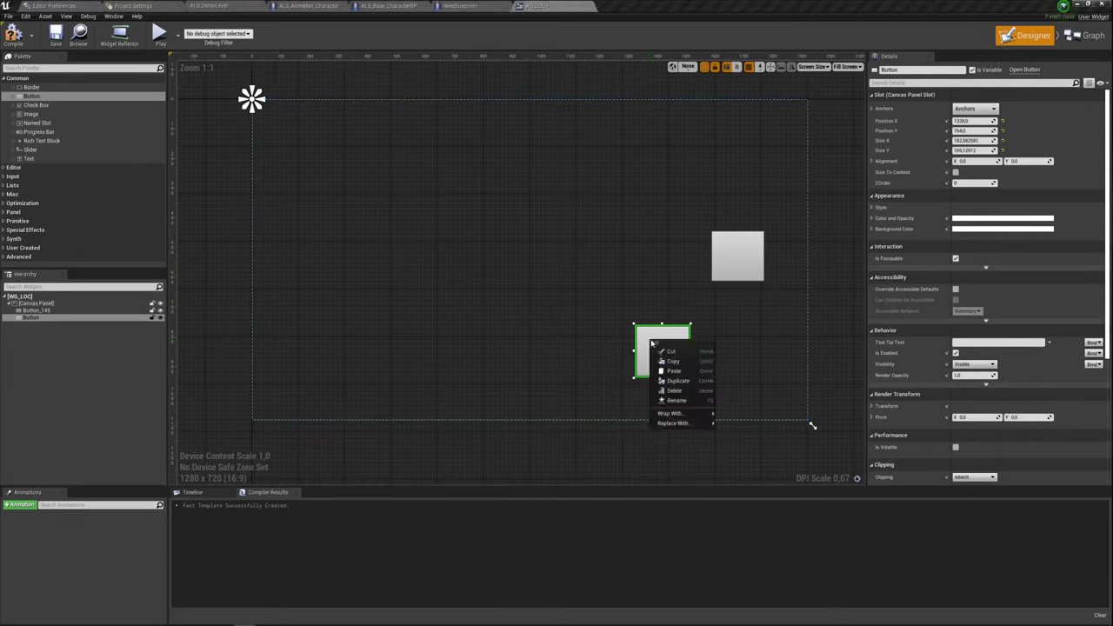
click(677, 381)
mouse_move(279, 122)
mouse_down()
mouse_move(756, 369)
mouse_move(775, 368)
mouse_up()
right_drag(577, 330, 573, 347)
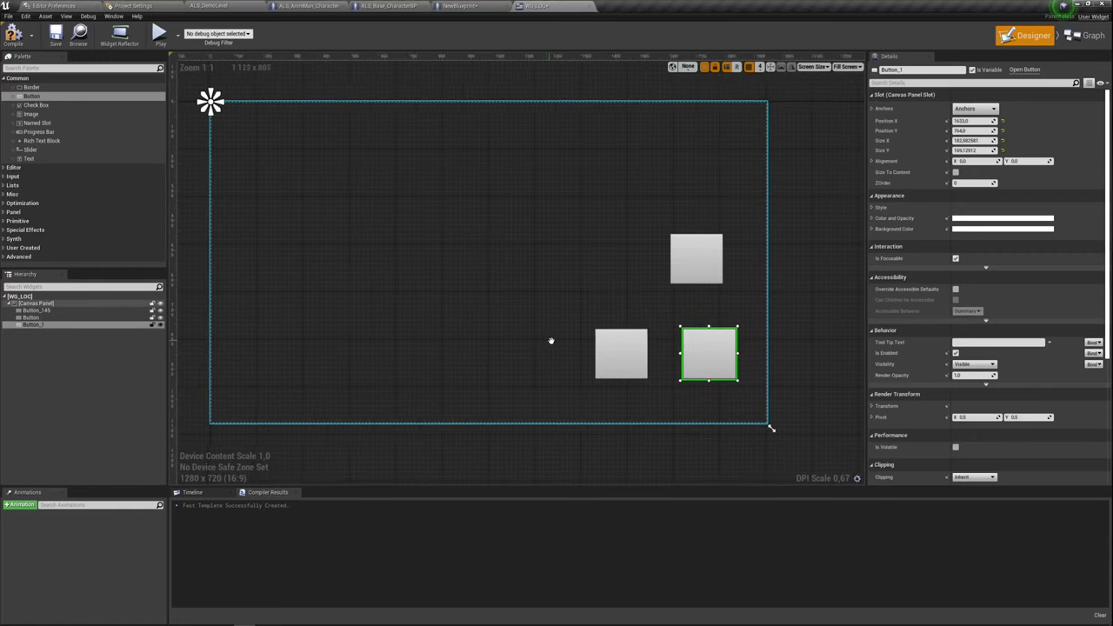
click(716, 260)
scroll(1054, 342, down, 2)
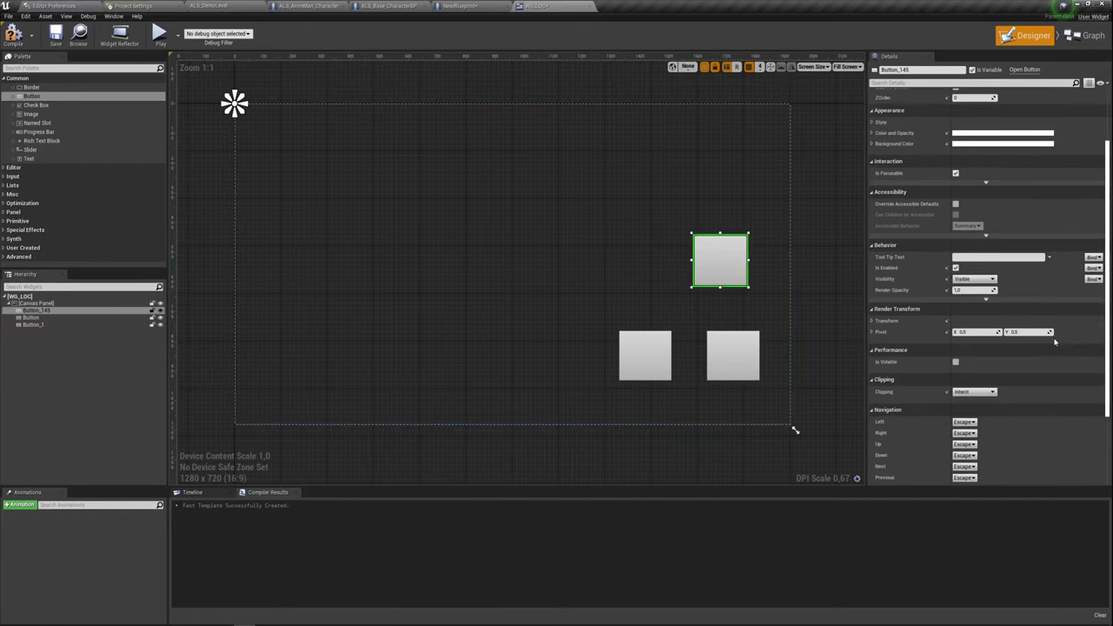
scroll(1054, 341, down, 3)
- Add an On Clicked event for Button_145 to the WG_LOC graph
click(984, 430)
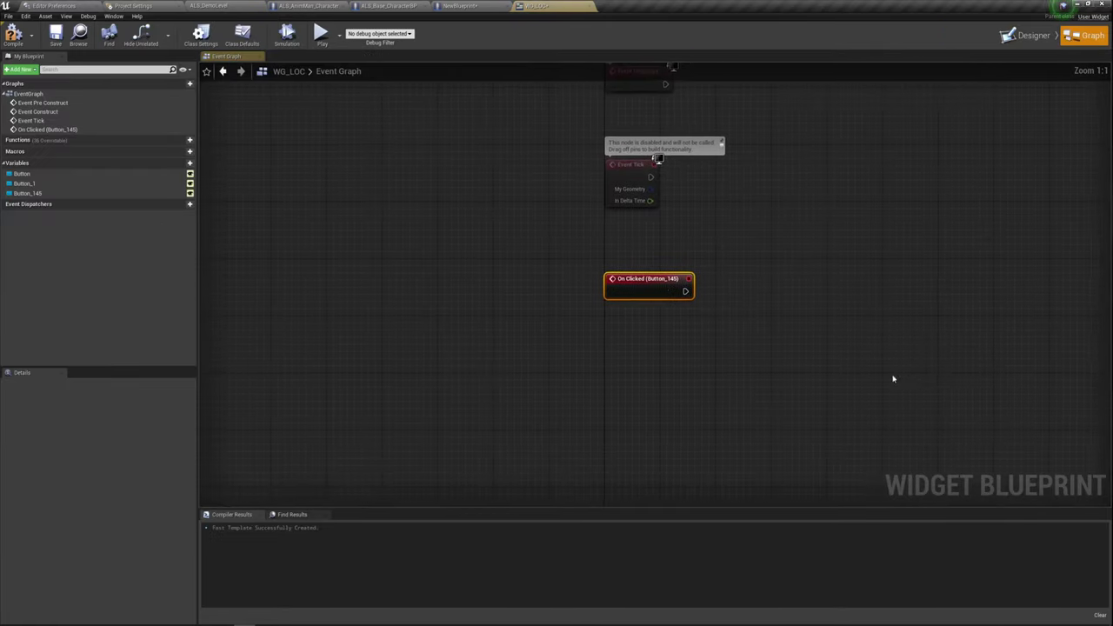
right_drag(804, 236, 532, 207)
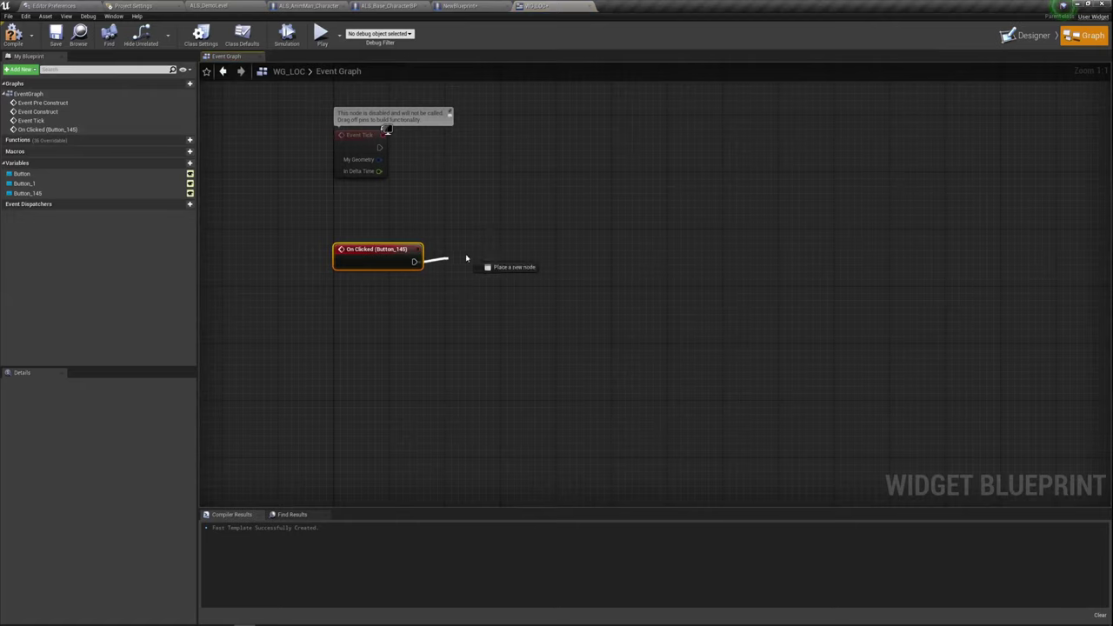
drag(466, 259, 517, 252)
right_drag(457, 288, 454, 299)
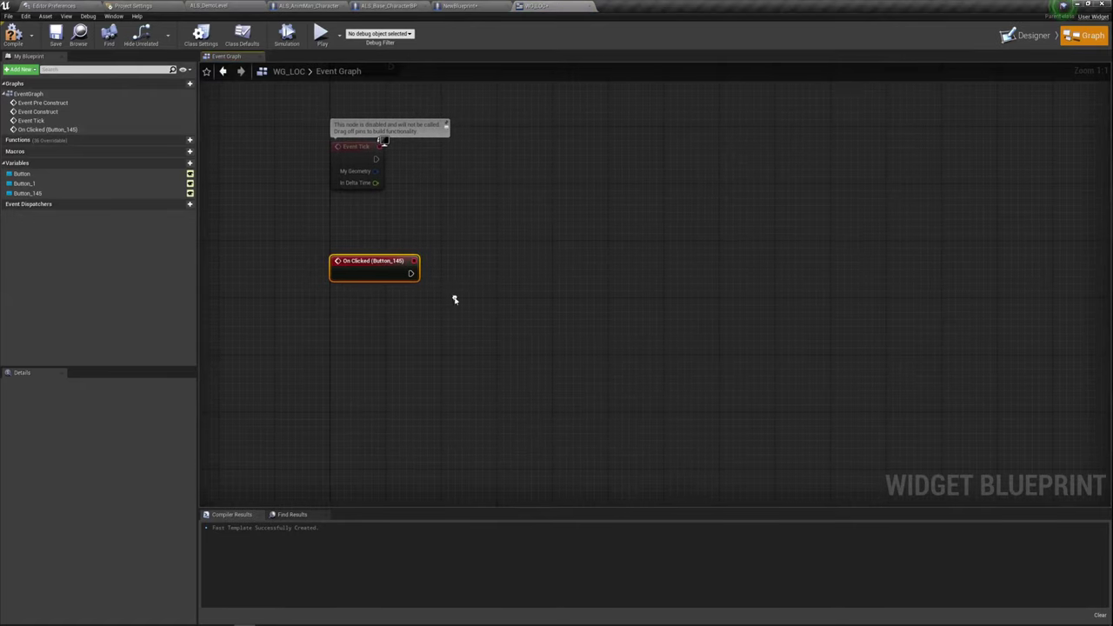
- Close the NewBlueprint editor, review ALS_Base_CharacterBP's event graph, and return to WG_LOC
click(463, 6)
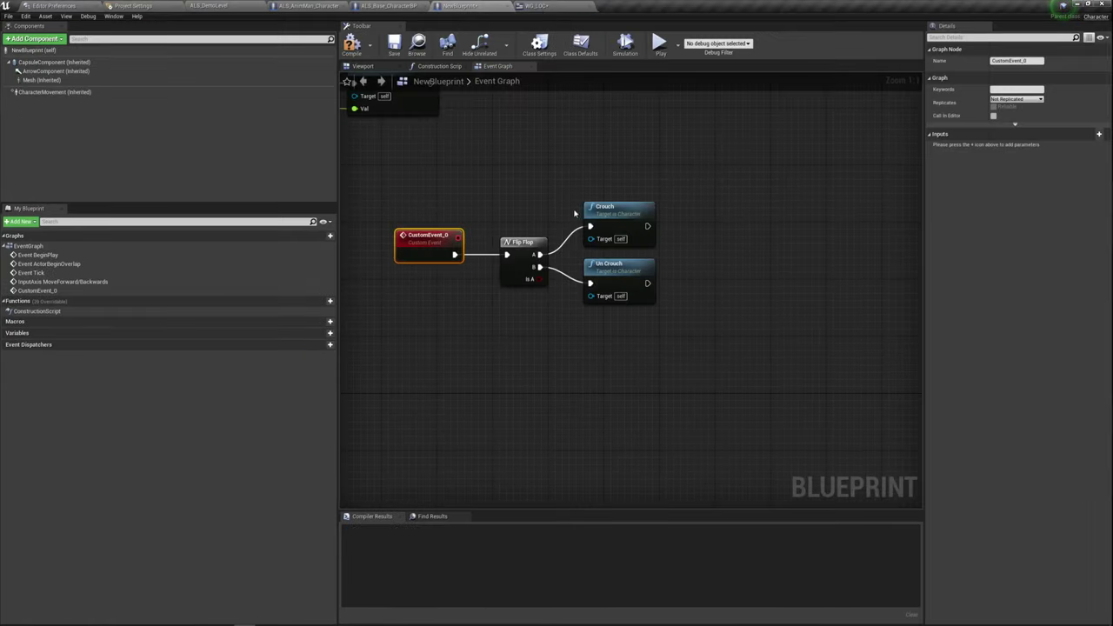
drag(353, 157, 758, 395)
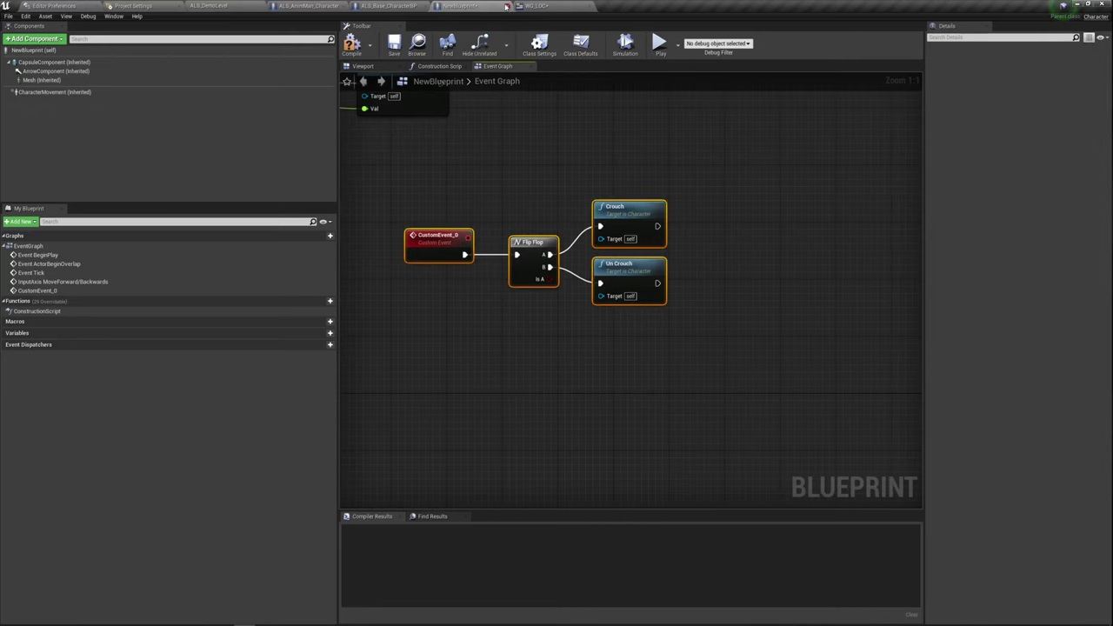
click(506, 6)
scroll(501, 219, down, 3)
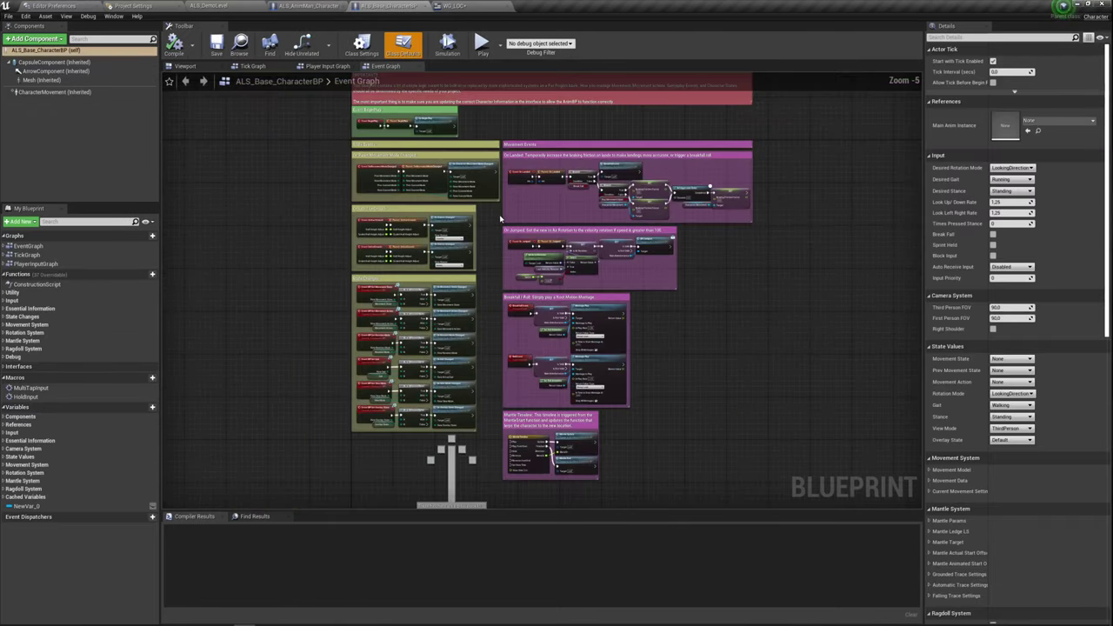
right_drag(500, 226, 484, 242)
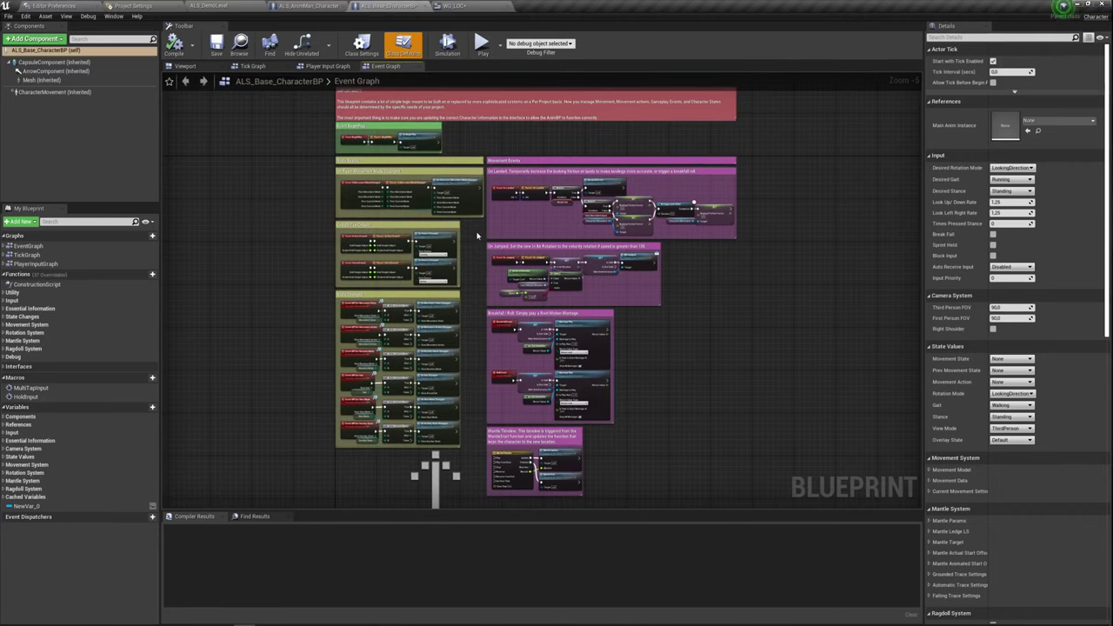
scroll(477, 235, up, 3)
right_drag(479, 236, 509, 319)
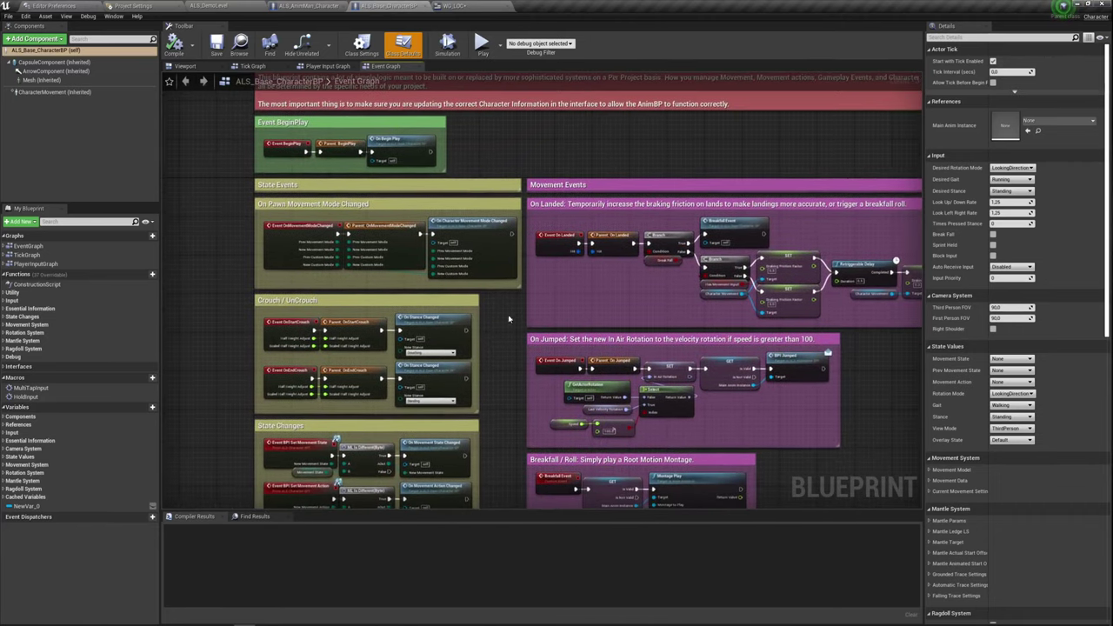
click(489, 9)
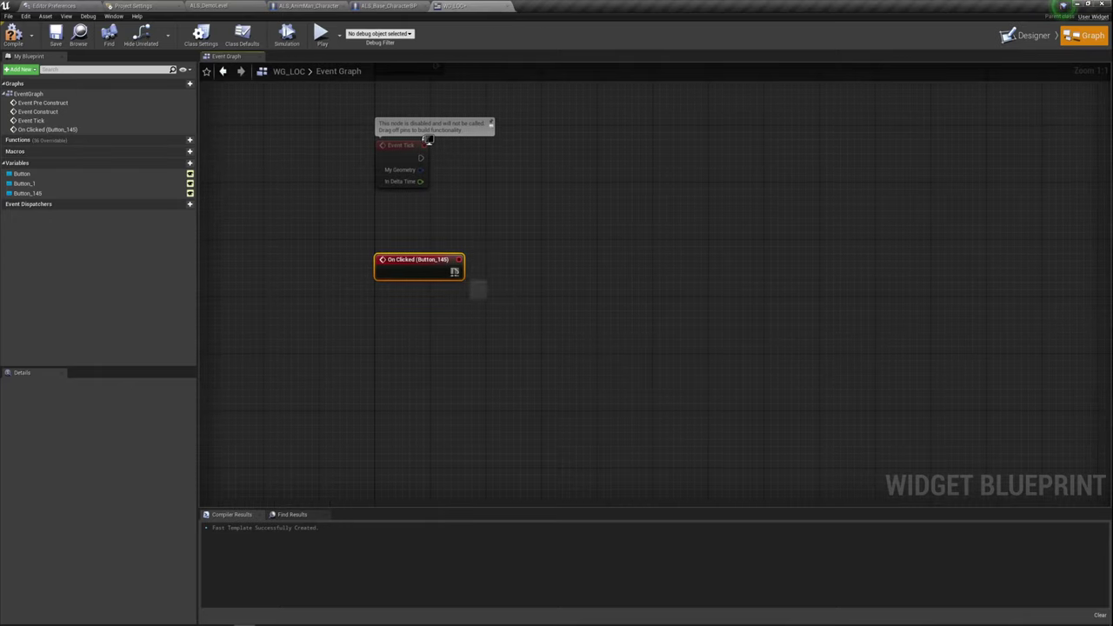
- Add a Cast To ALS_Base_CharacterBP node after On Clicked (Button_145)
drag(454, 271, 530, 260)
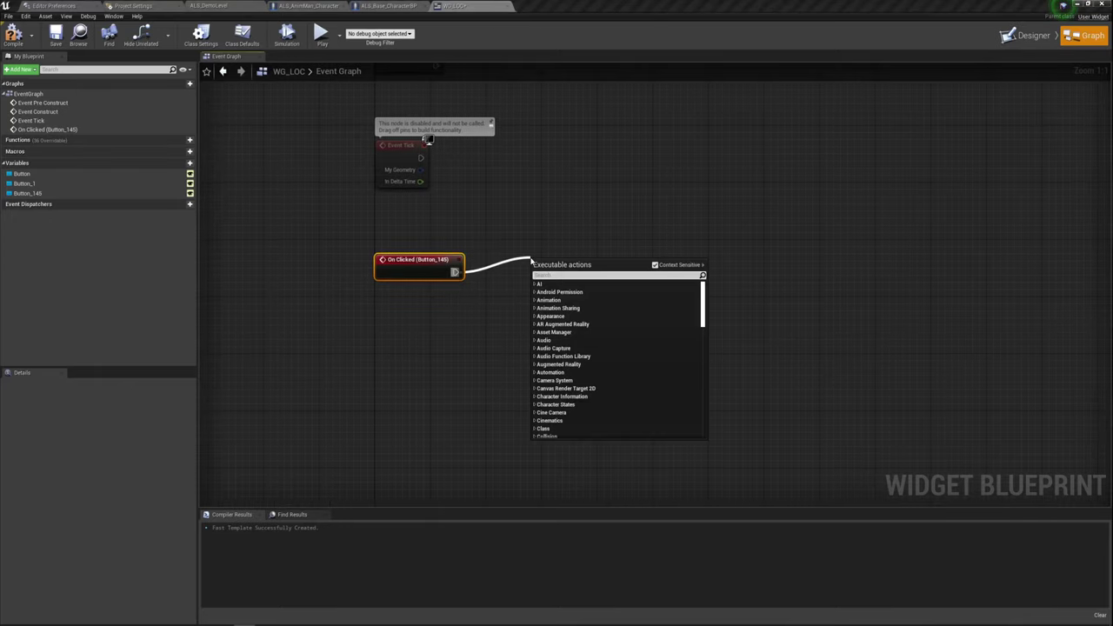
text(cast)
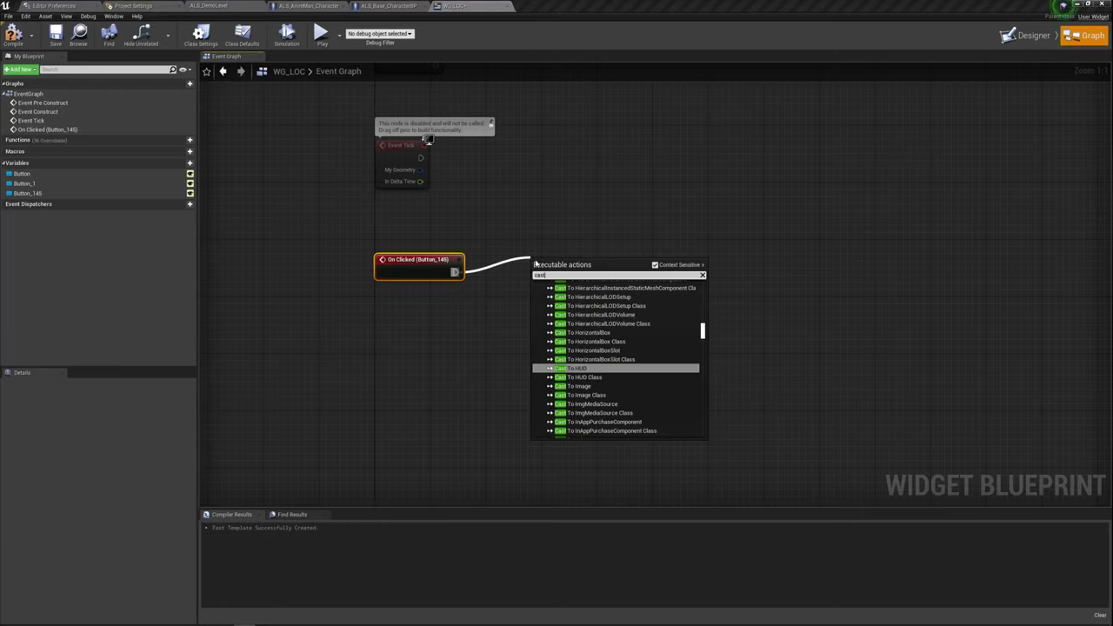
text(to bas)
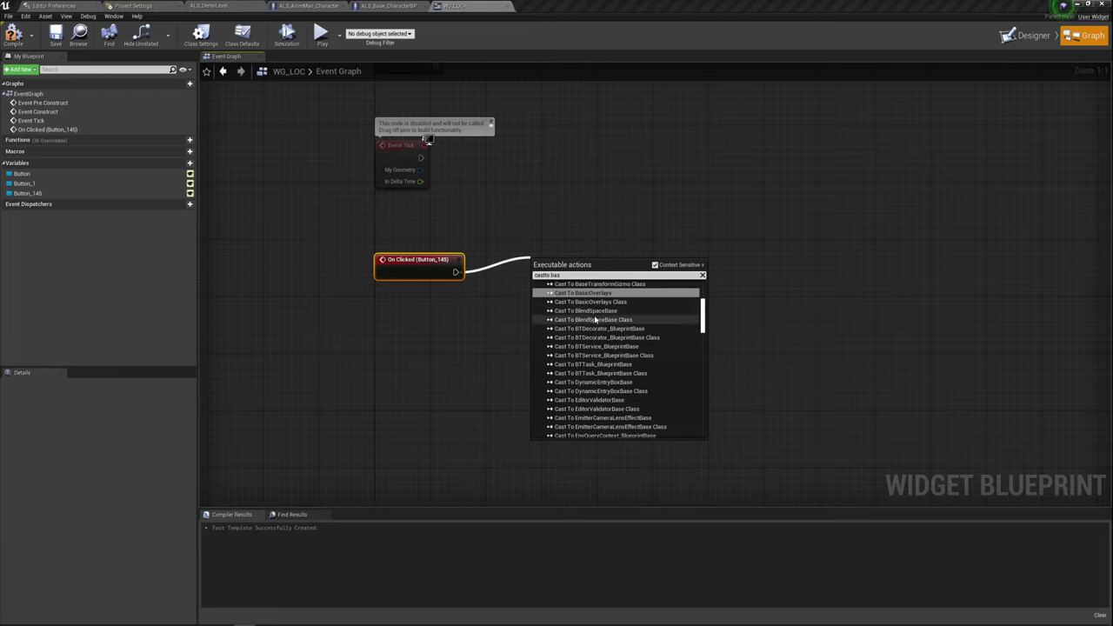
text(e)
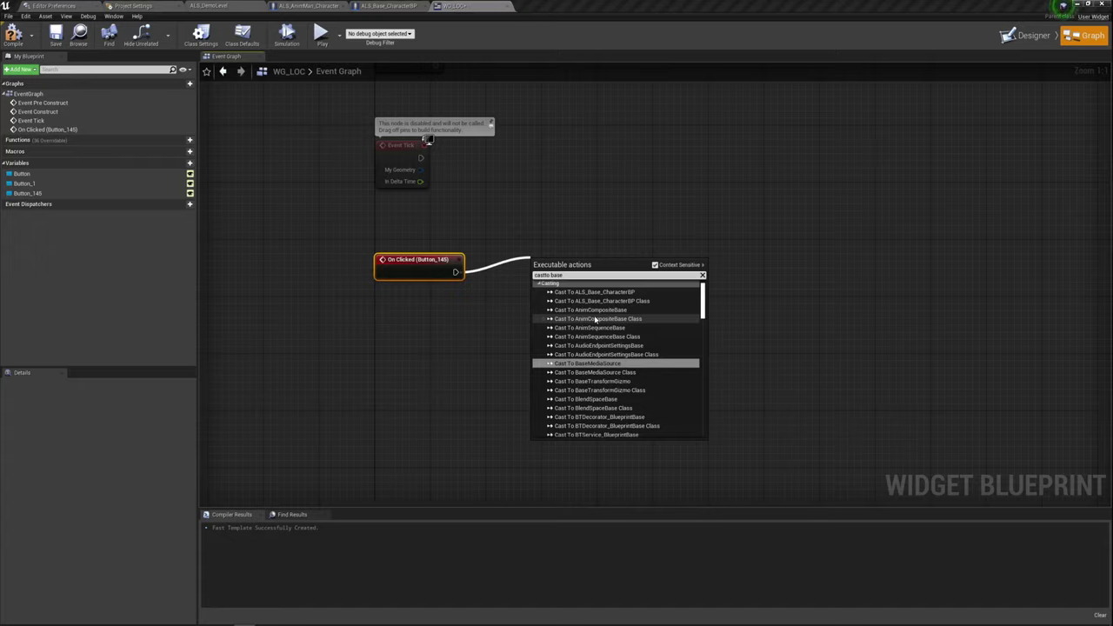
text( cha)
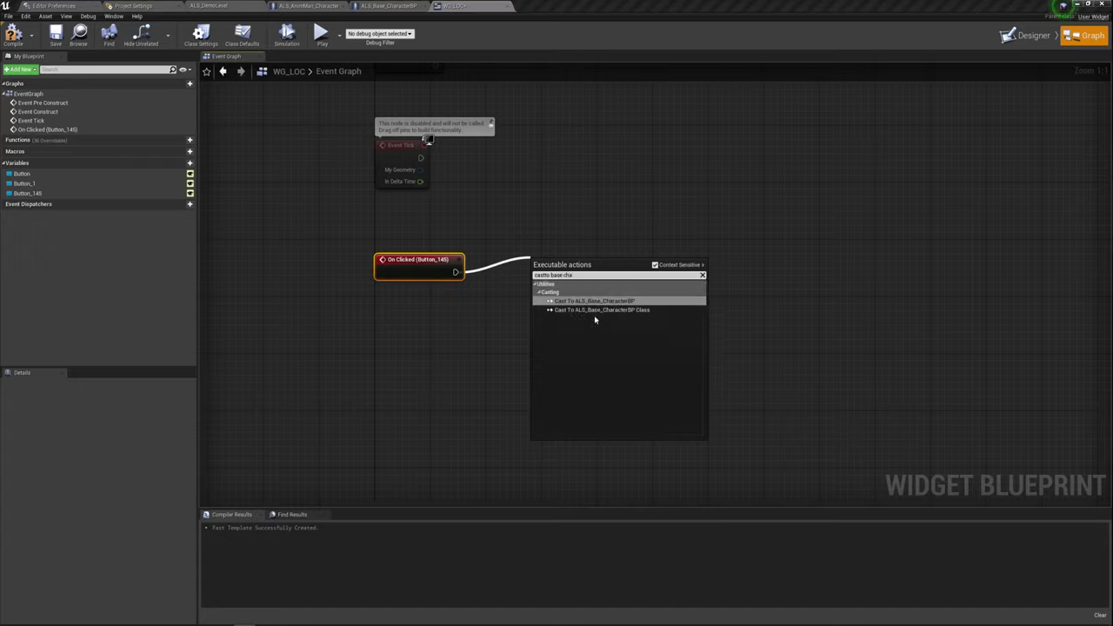
click(613, 302)
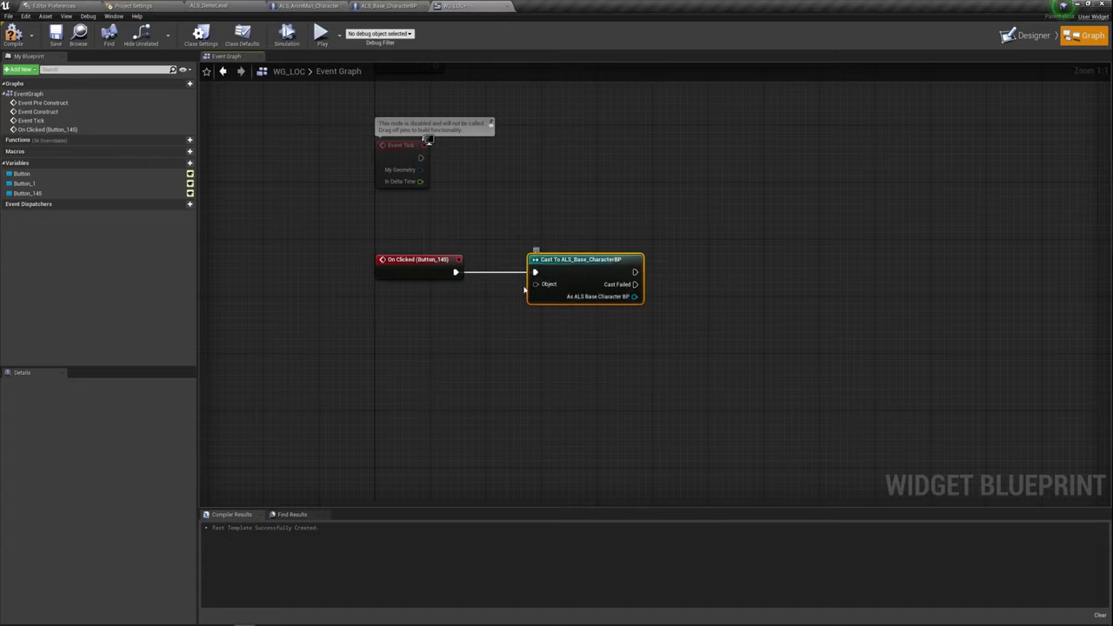
- Feed Get Player Character into the cast's Object pin, discarding the stray Get Player Controller
drag(534, 289, 485, 329)
text(get pl)
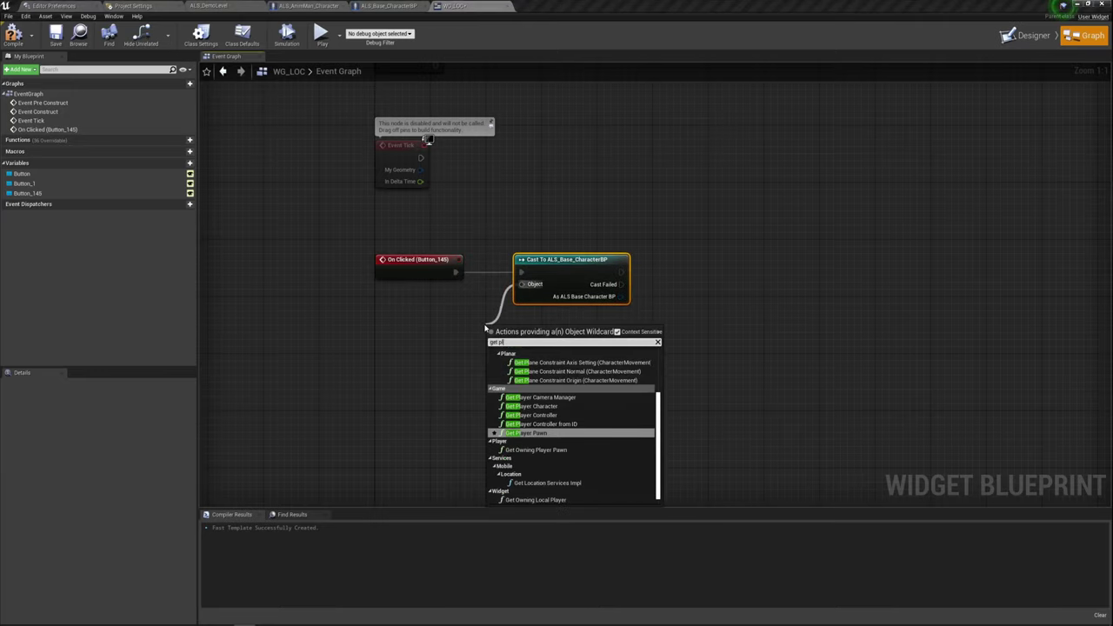
key(Up)
key(Up)
key(Up)
key(Down)
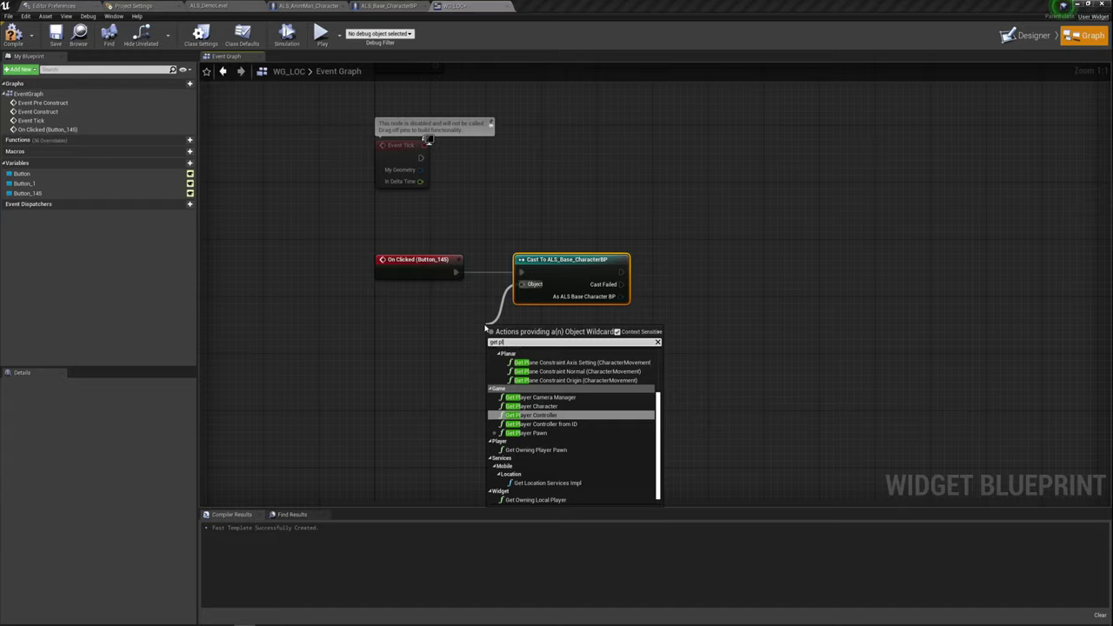
key(Return)
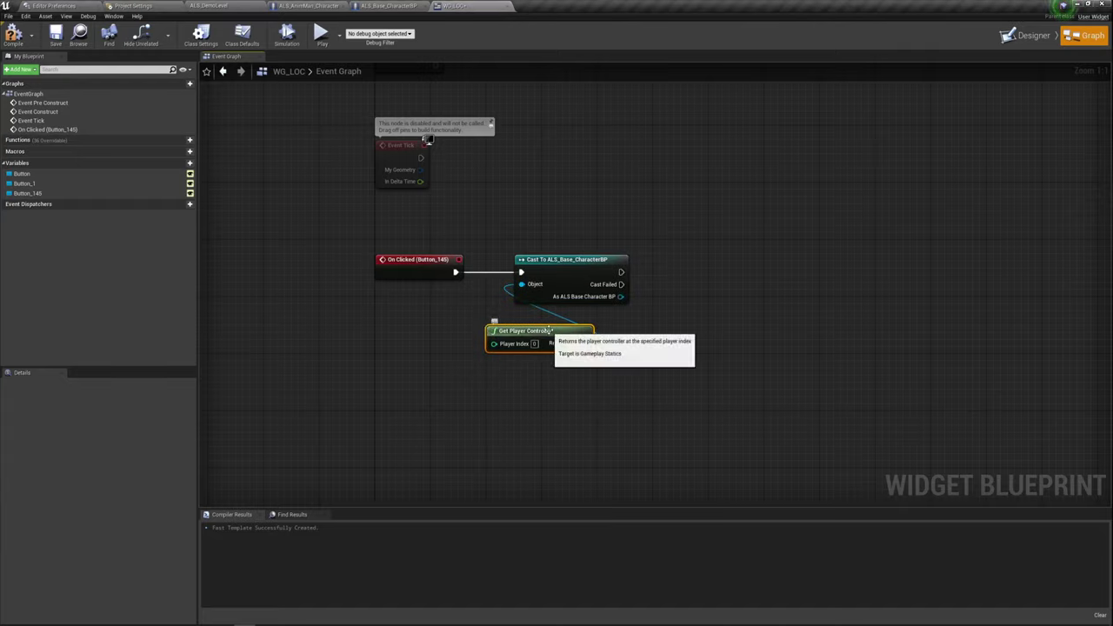
key(Delete)
drag(522, 284, 483, 340)
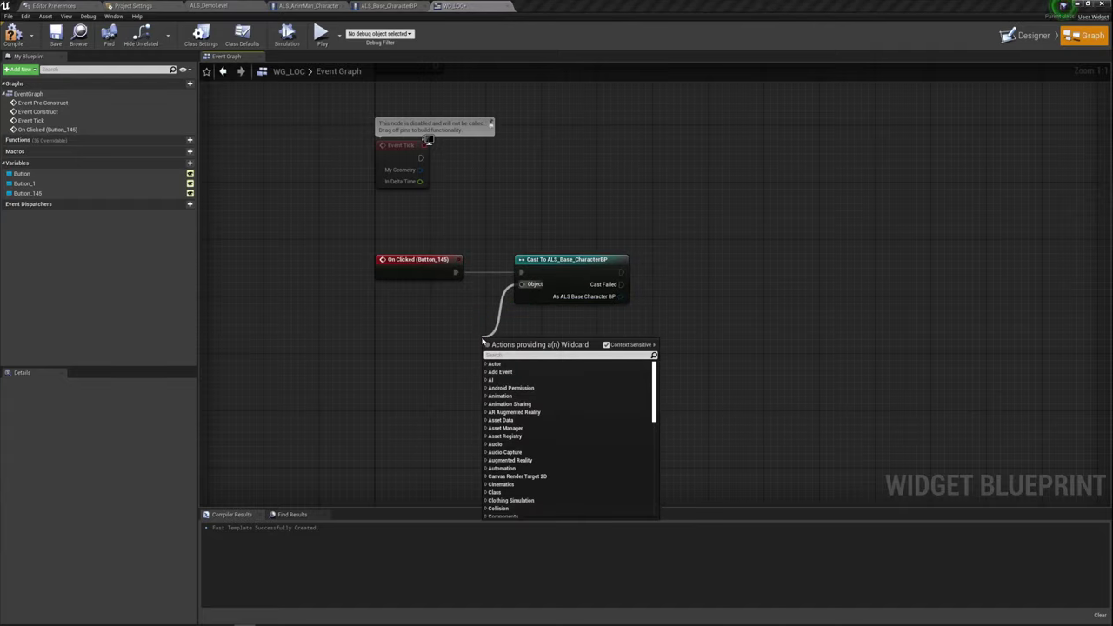
text(get pla)
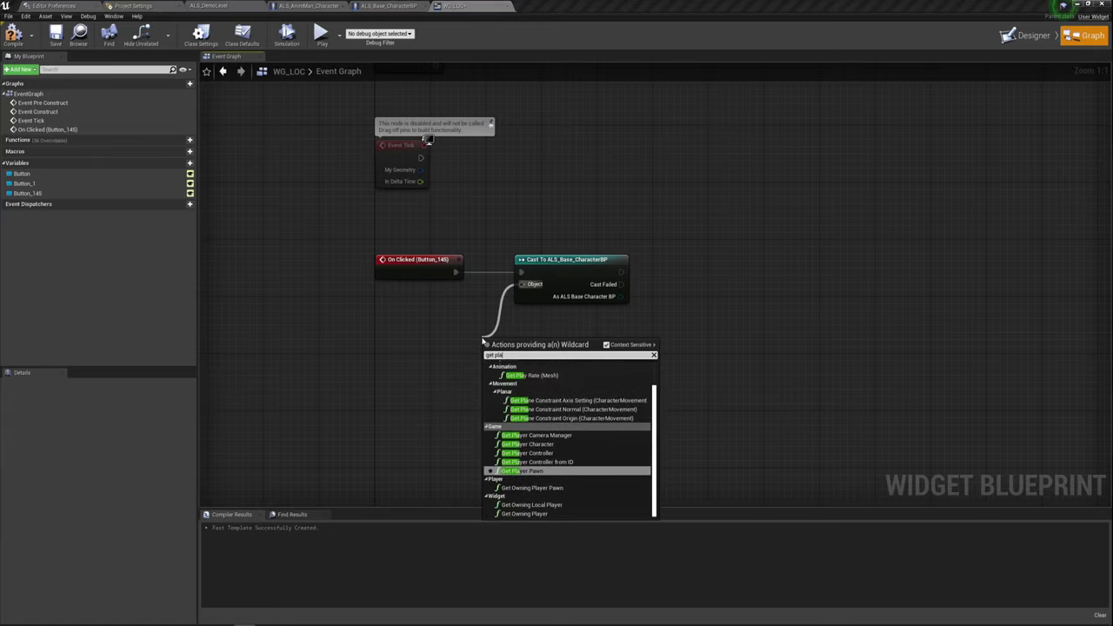
click(527, 443)
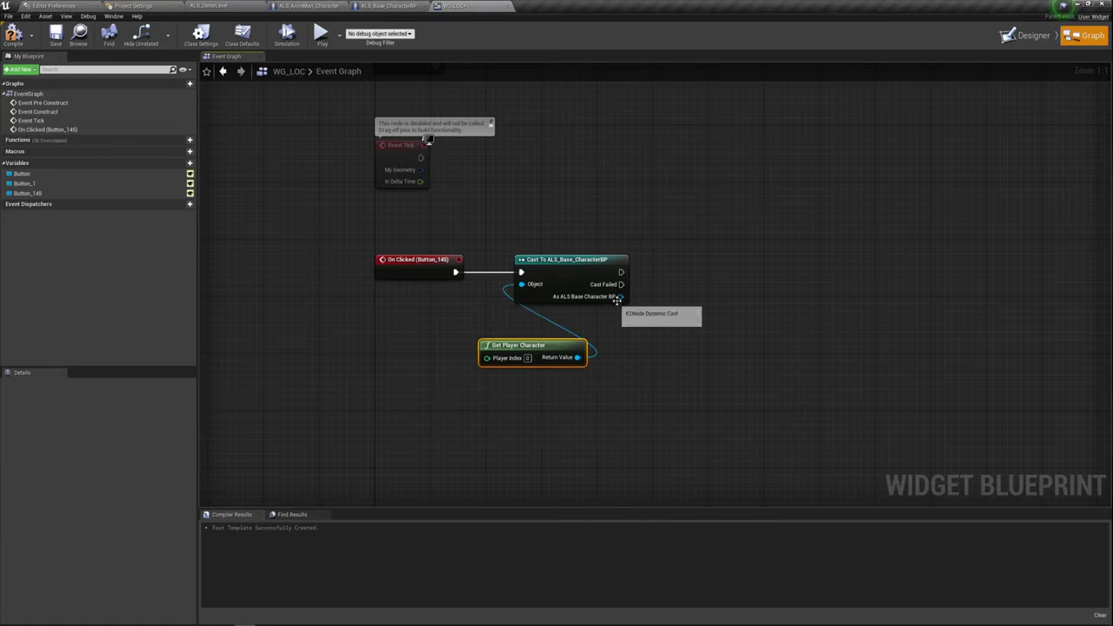
drag(508, 348, 489, 319)
right_drag(675, 359, 555, 370)
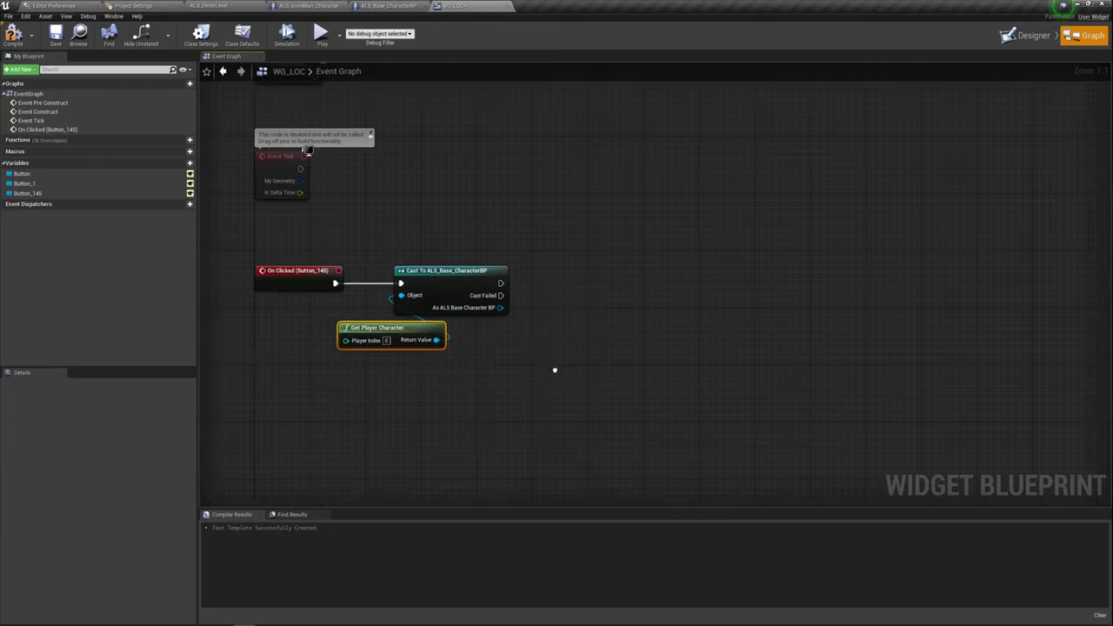
- Inspect ALS_Base_CharacterBP's Crouch/UnCrouch nodes setting On Stance Changed to Crouching and Standing
click(404, 6)
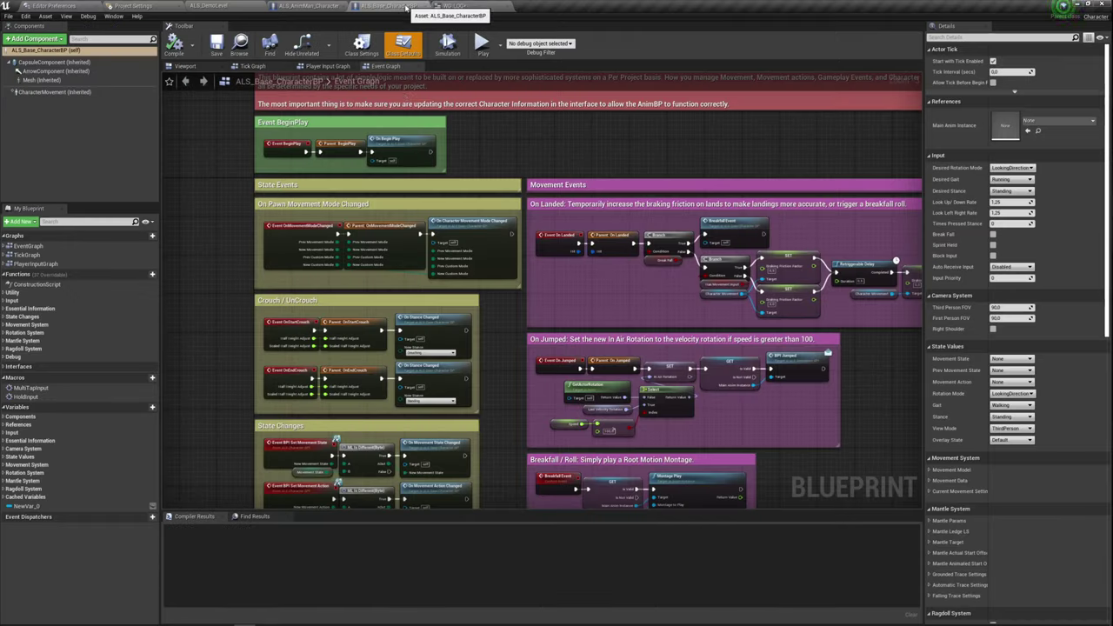
right_drag(324, 204, 413, 196)
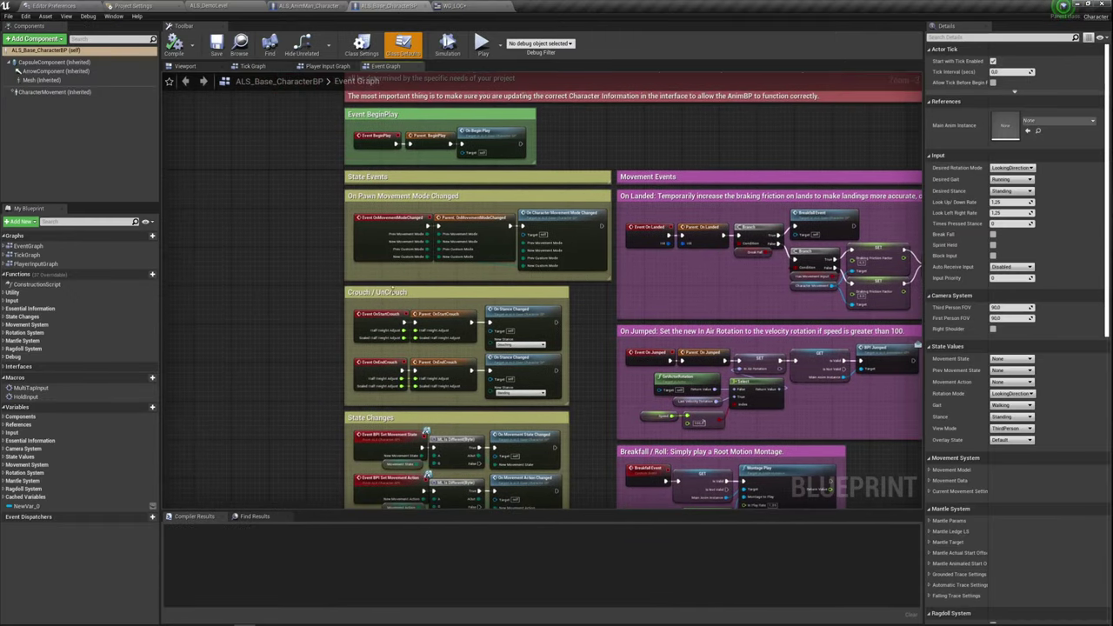
scroll(511, 329, up, 3)
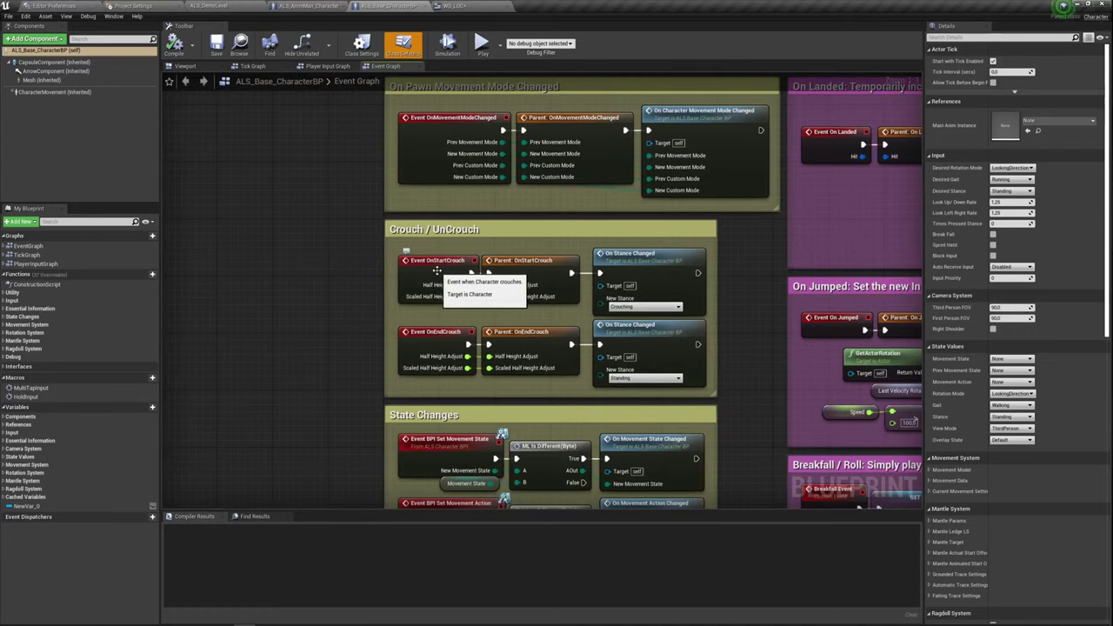
right_drag(577, 329, 500, 335)
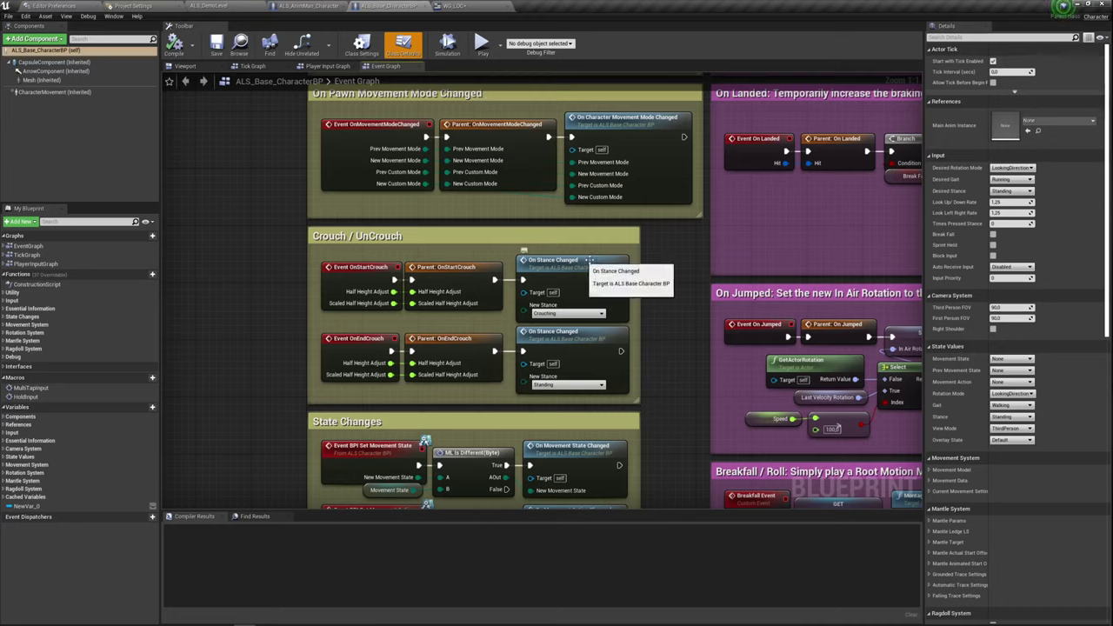
drag(628, 247, 554, 340)
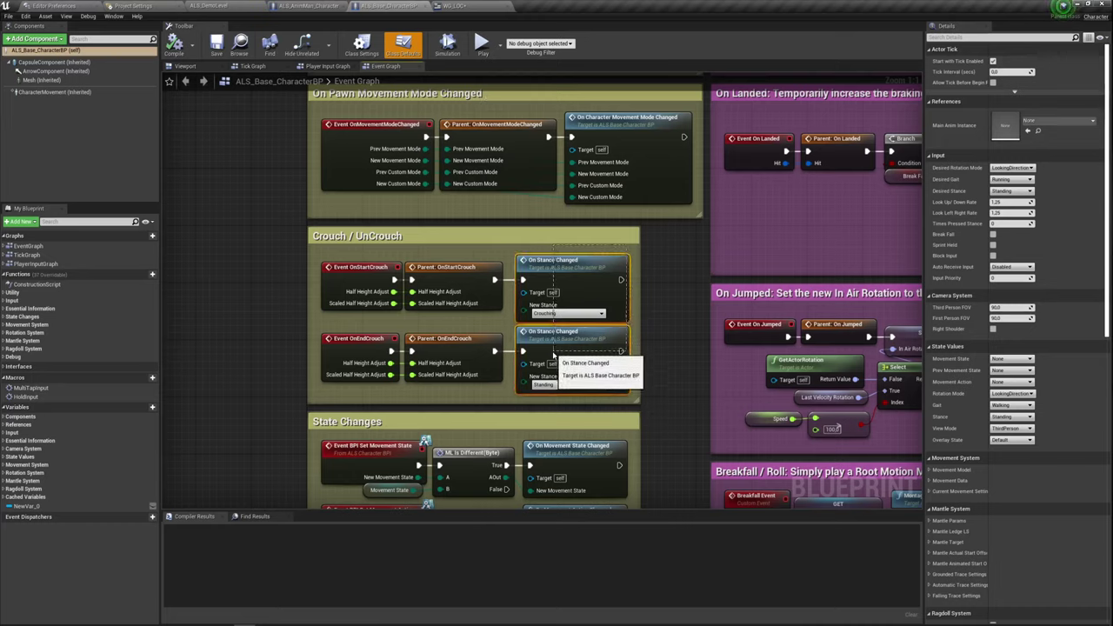
click(625, 253)
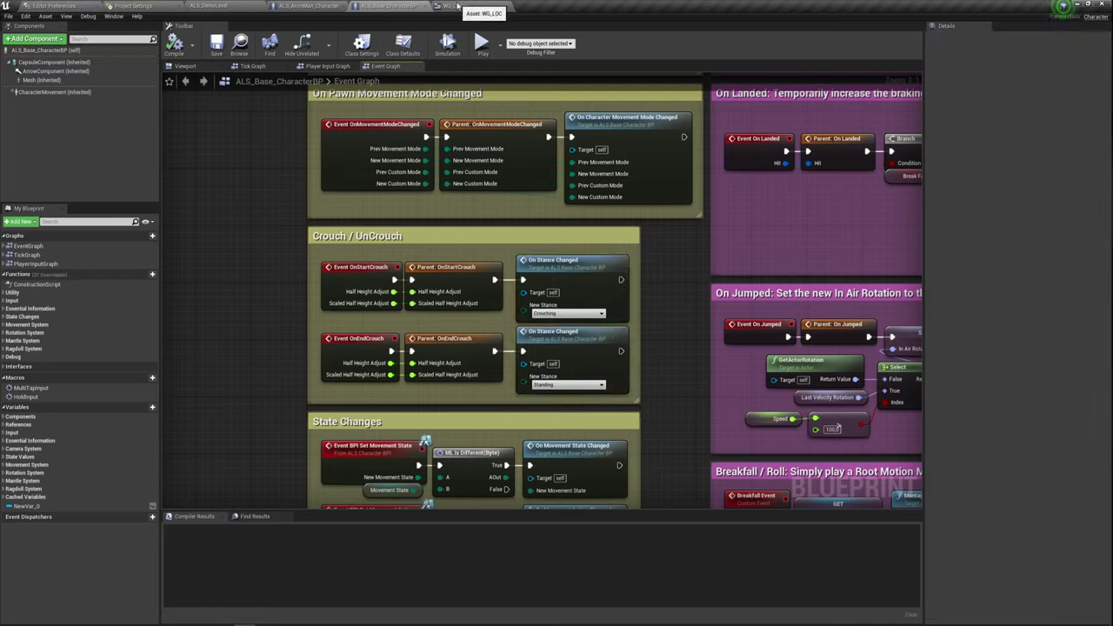
- In WG_LOC, call On Stance Changed on the cast character with New Stance set to Crouching
click(453, 6)
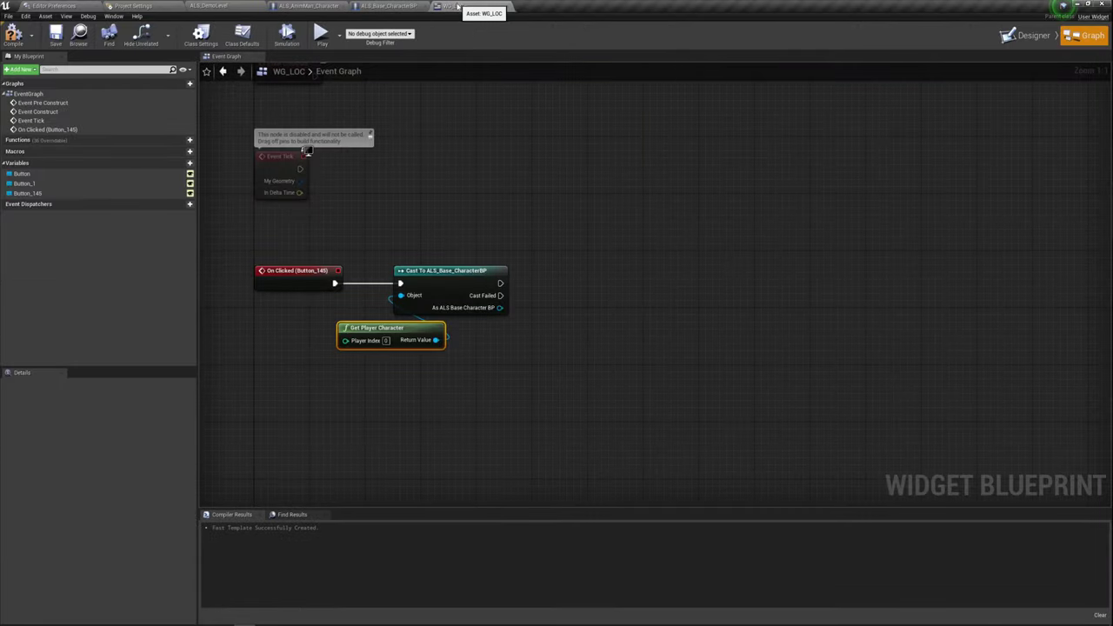
drag(498, 308, 561, 290)
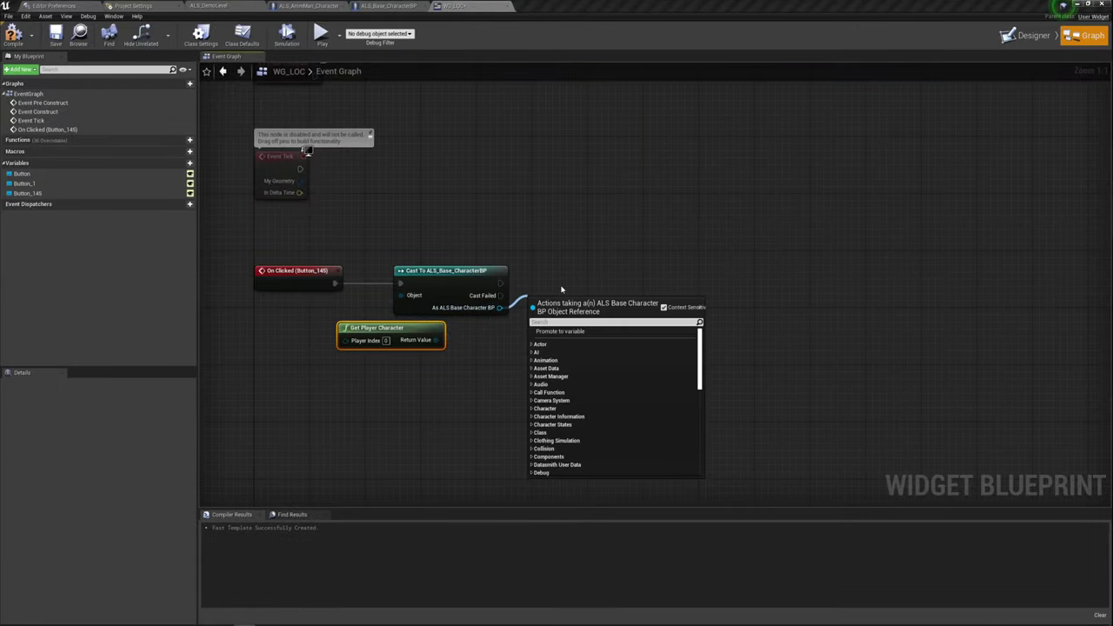
text(on sta)
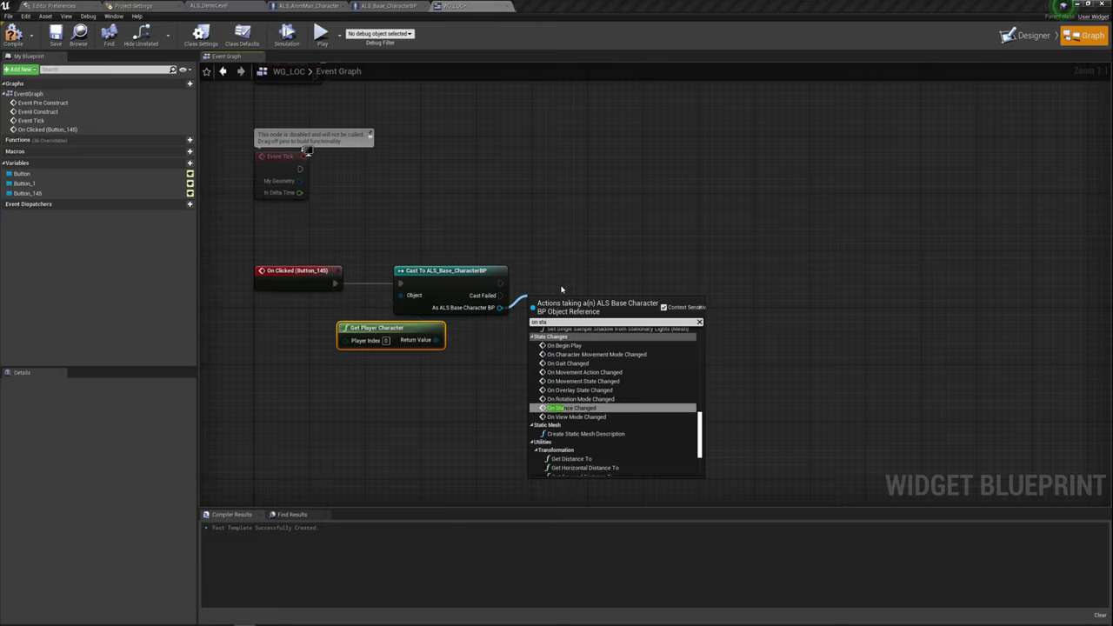
click(571, 408)
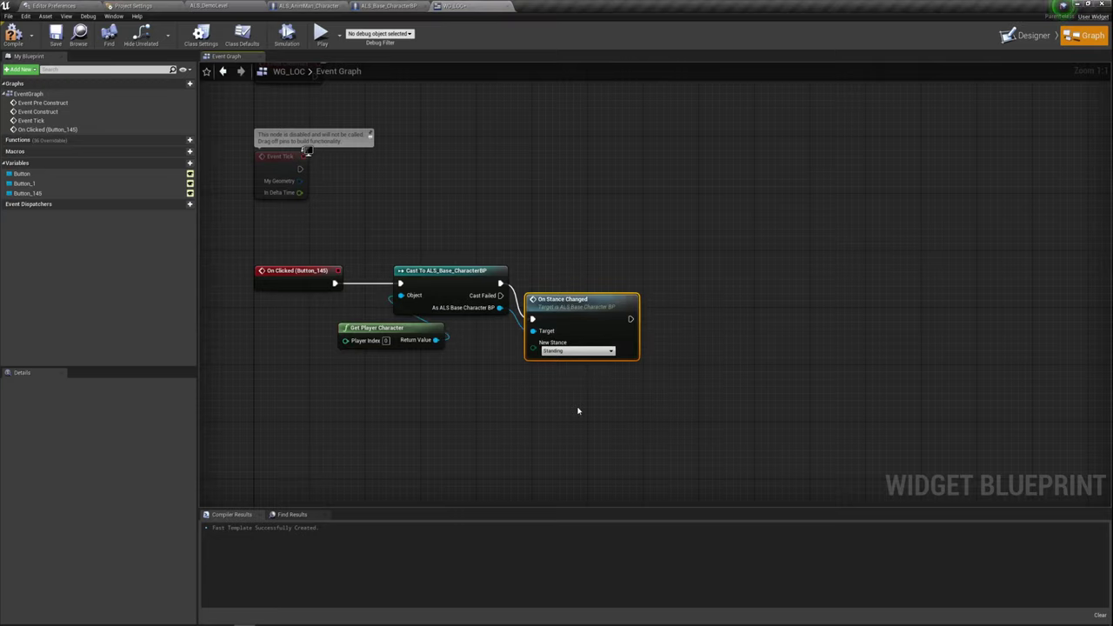
drag(581, 308, 588, 286)
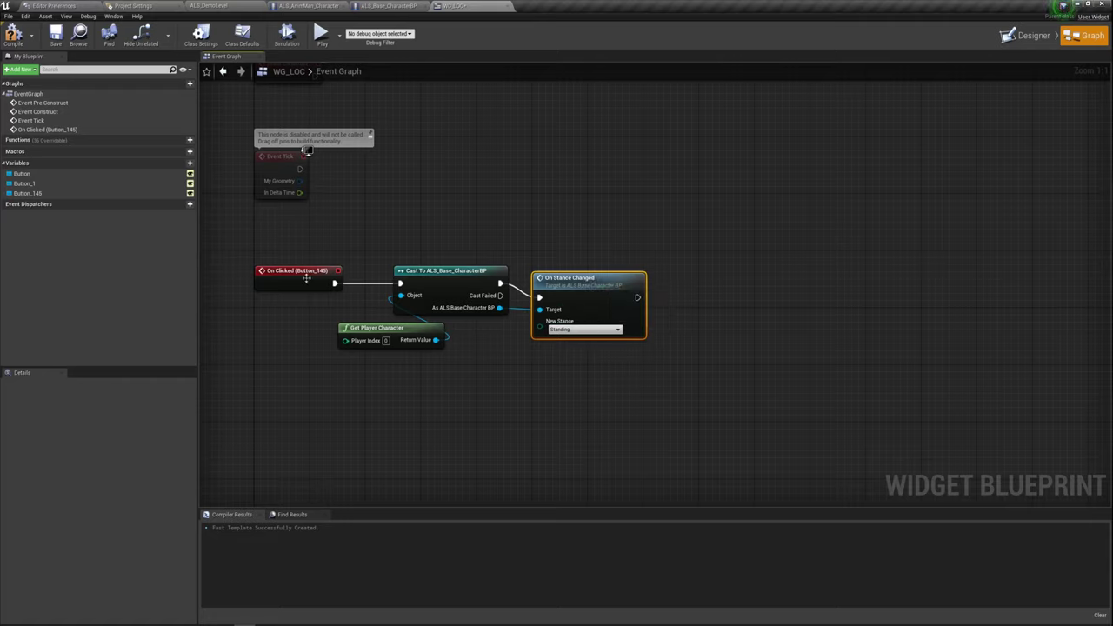
click(570, 330)
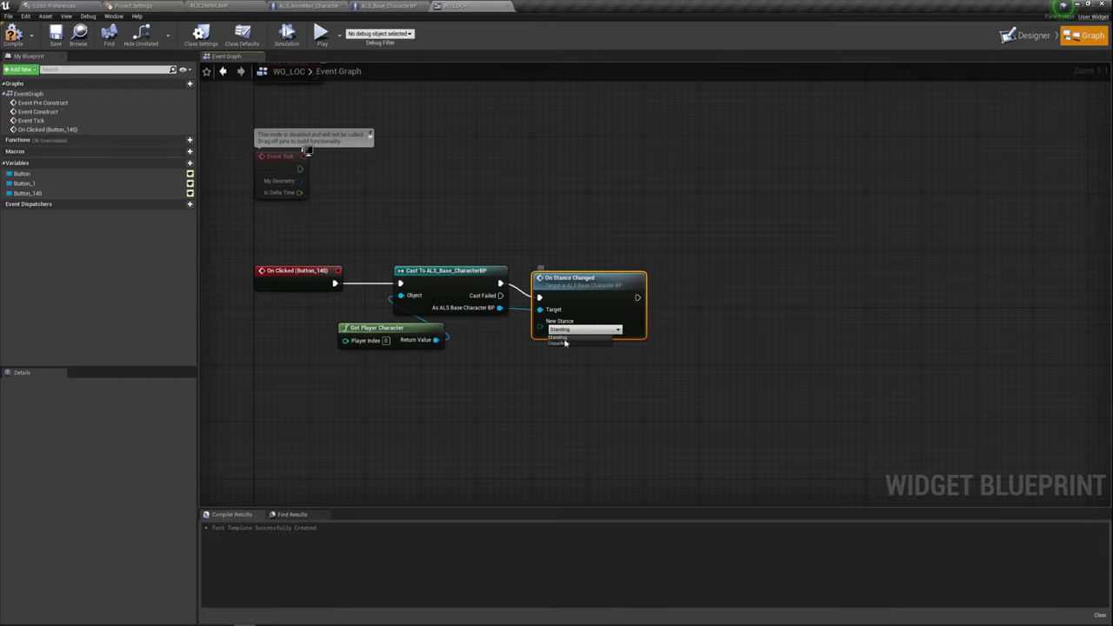
click(559, 344)
- Compile WG_LOC and go back to ALS_Base_CharacterBP
click(558, 379)
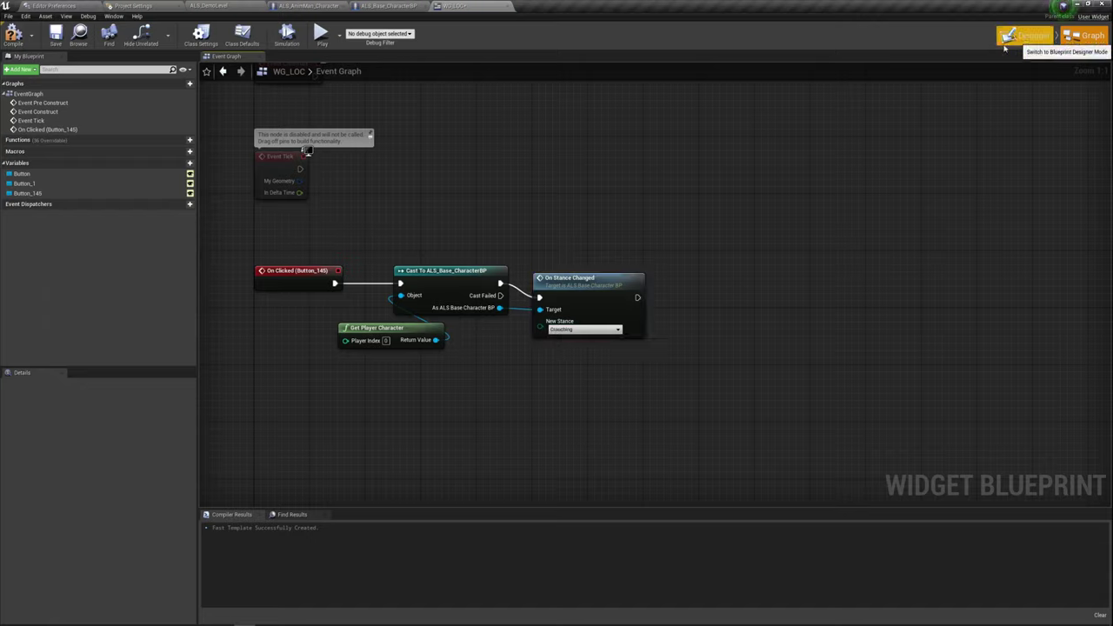
click(12, 35)
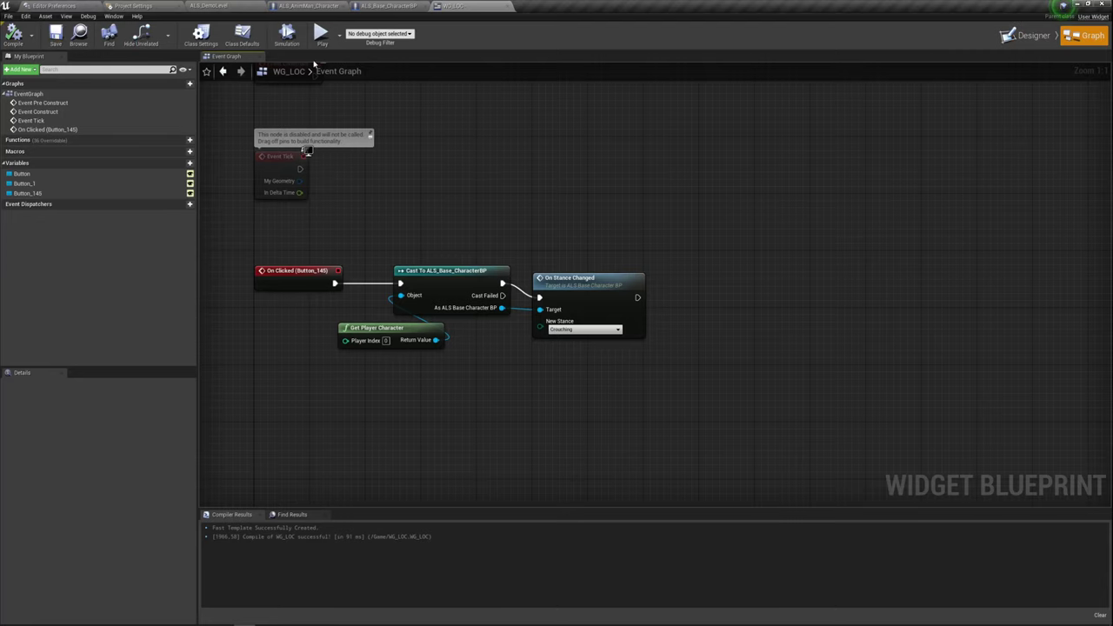
click(389, 6)
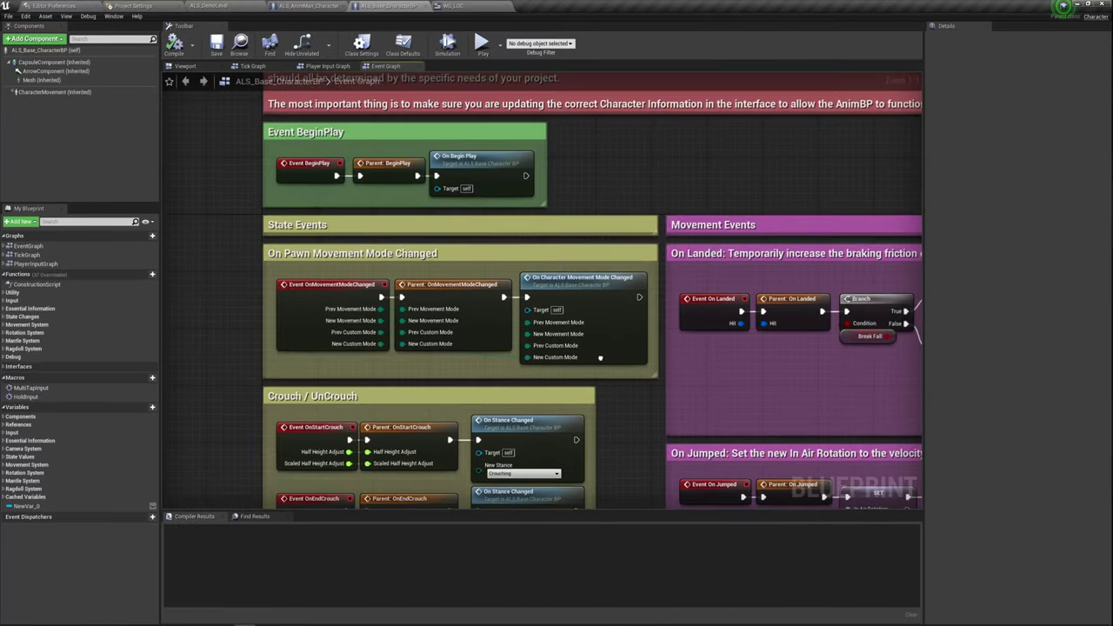
- On Begin Play, create a WG_LOC widget, add it to the viewport, and compile the character
right_drag(588, 229, 556, 257)
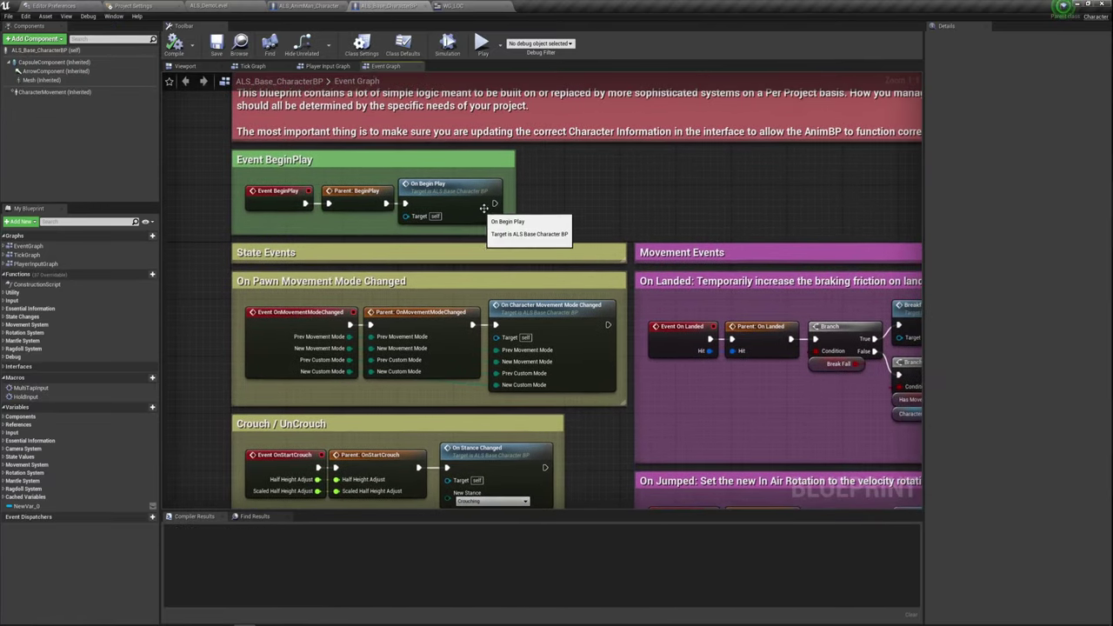
drag(523, 205, 612, 181)
text(crea)
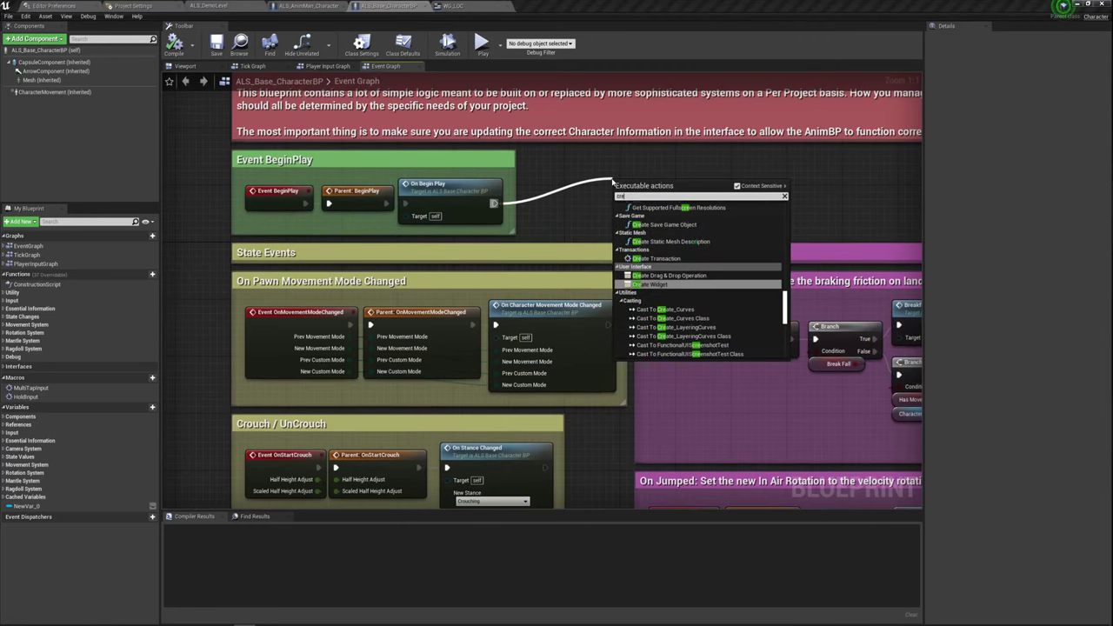
key(Return)
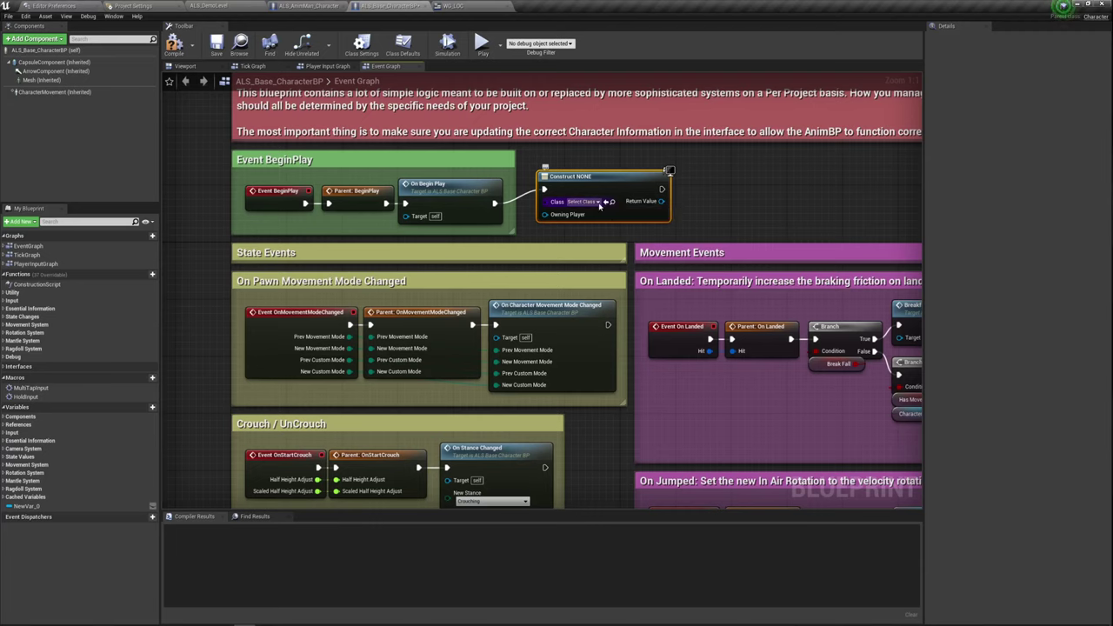
click(598, 201)
click(595, 304)
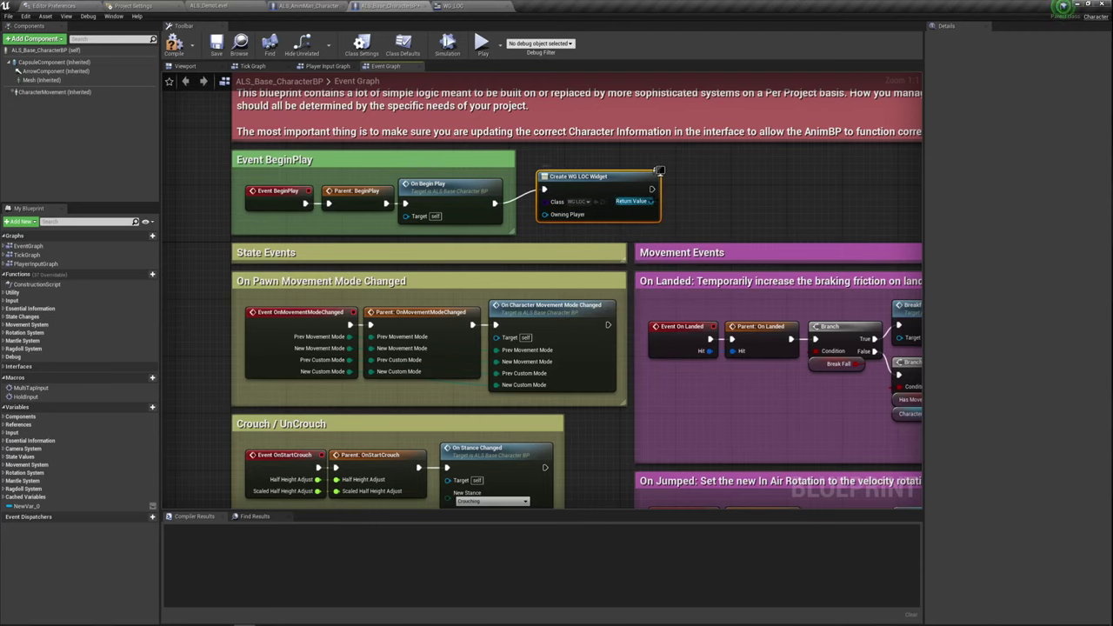
drag(651, 201, 692, 200)
text(add)
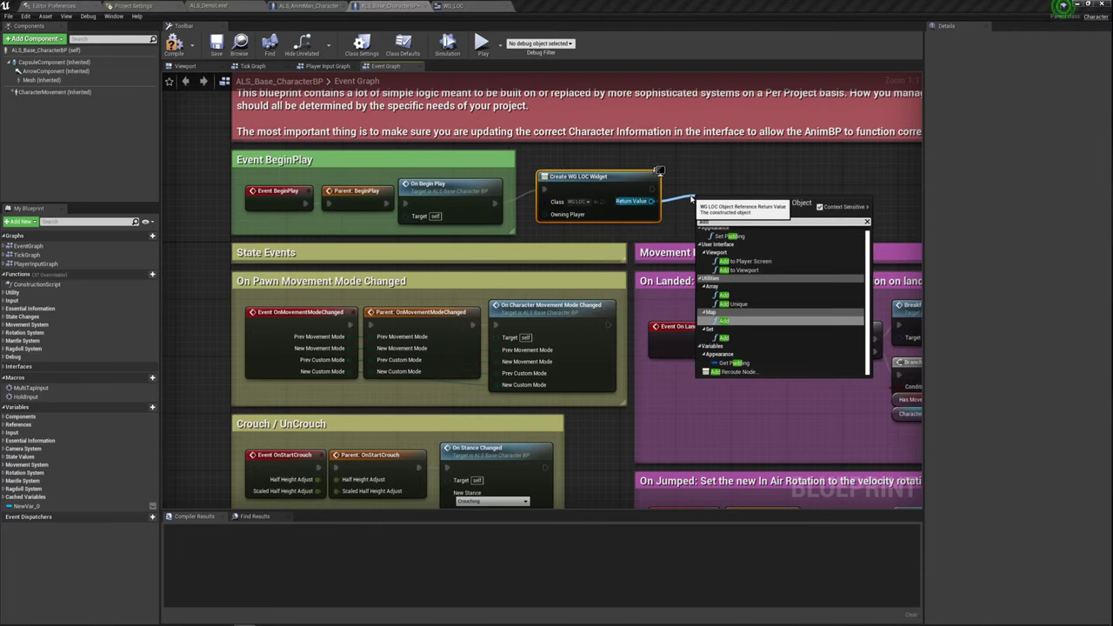
click(734, 270)
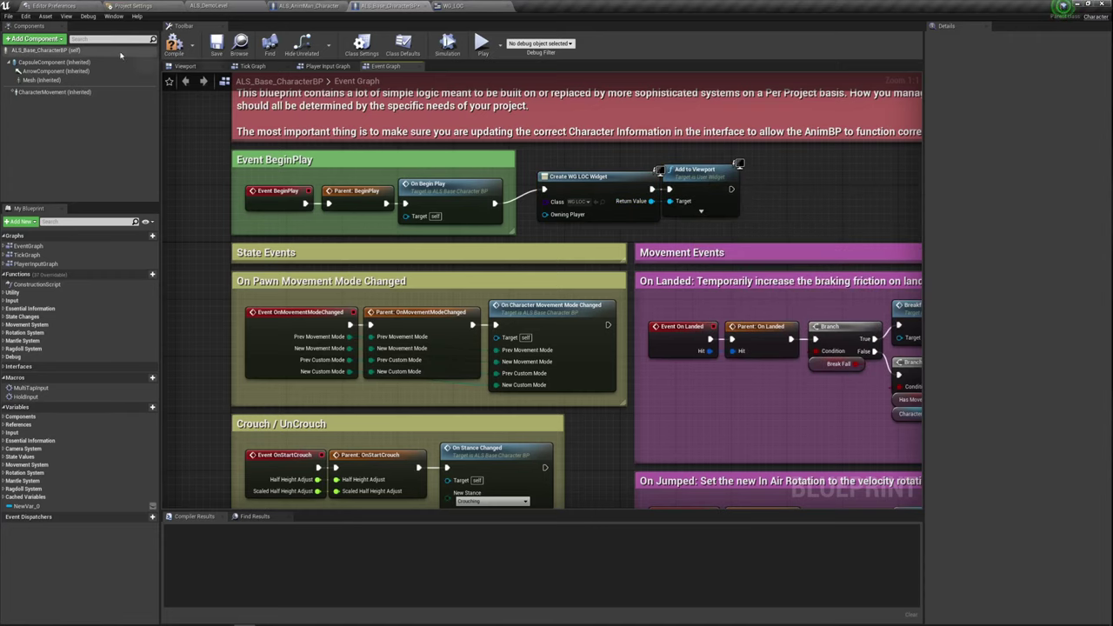
click(214, 57)
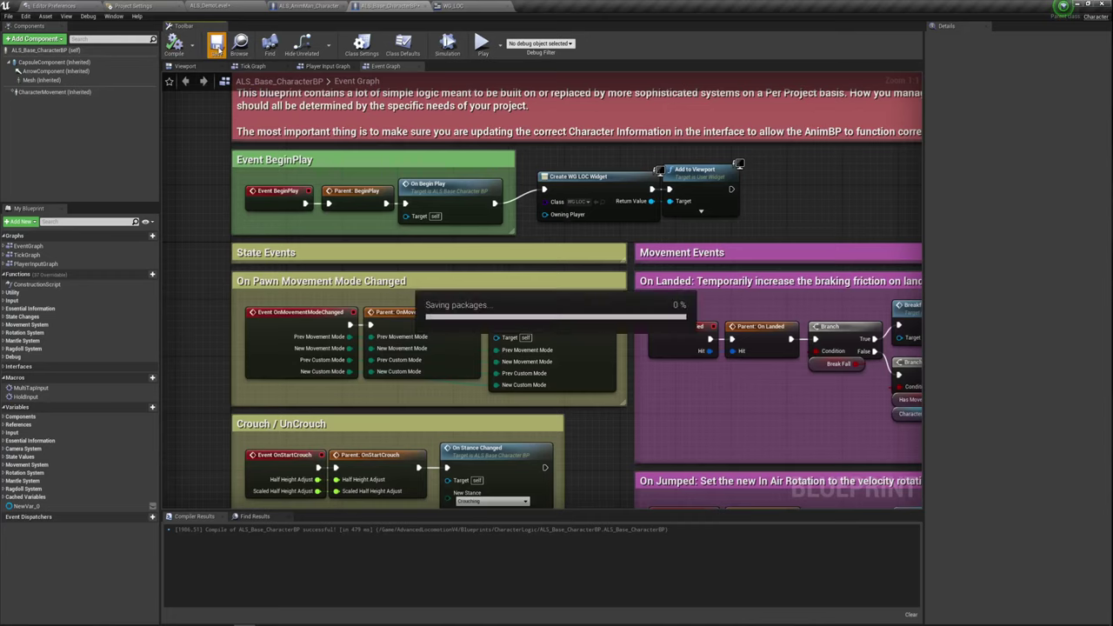
- Play in editor, crouch and walk the character forward, then stop the preview
click(480, 47)
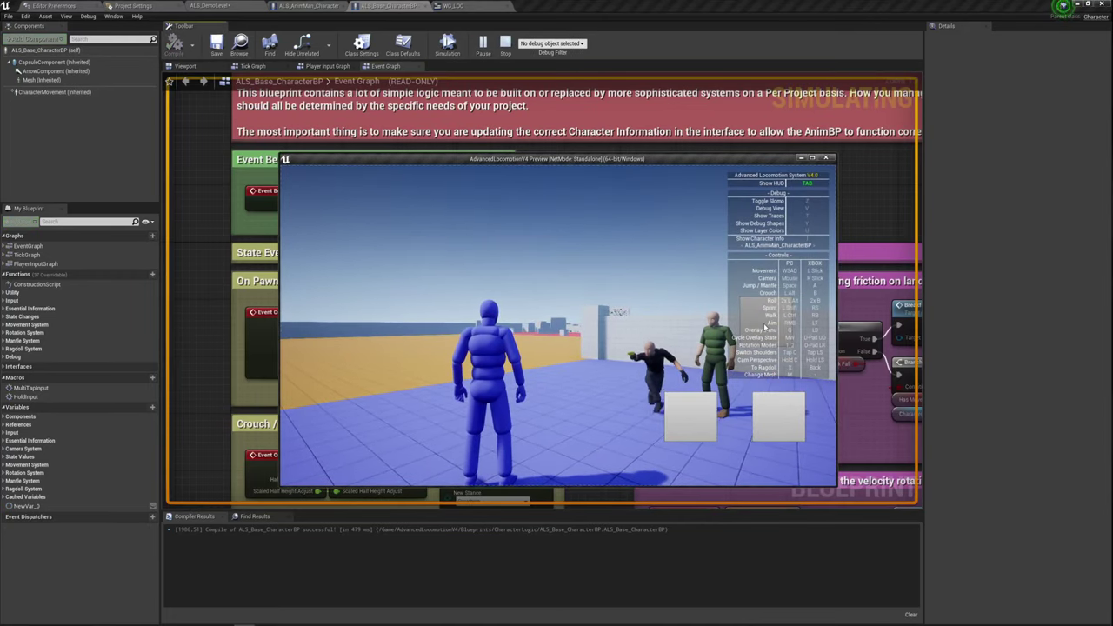
key(Tab)
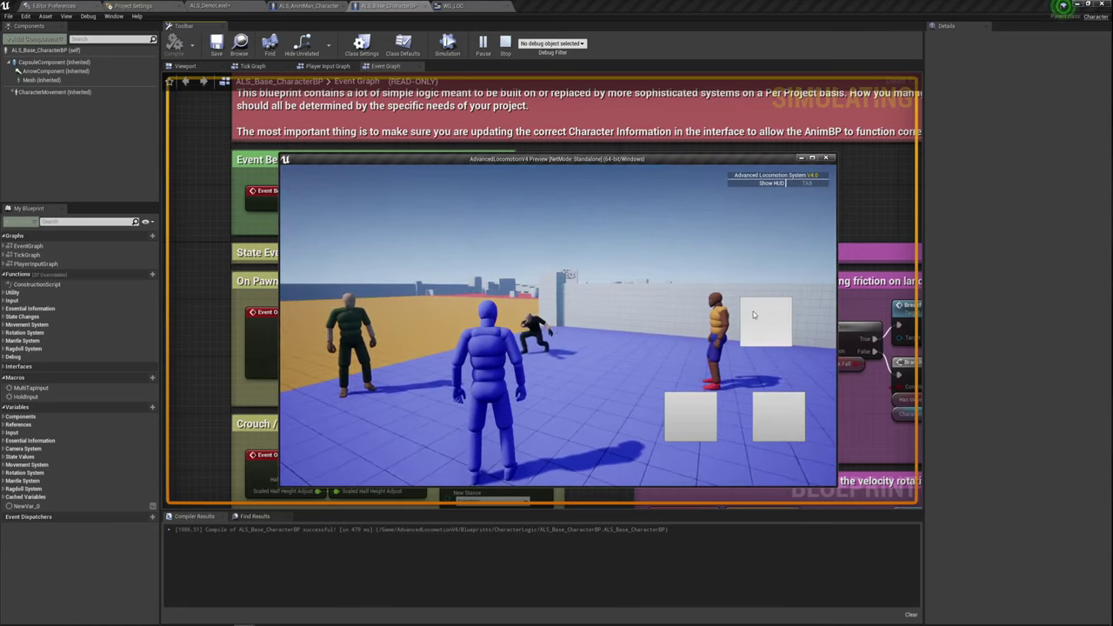
key(c)
key(w)
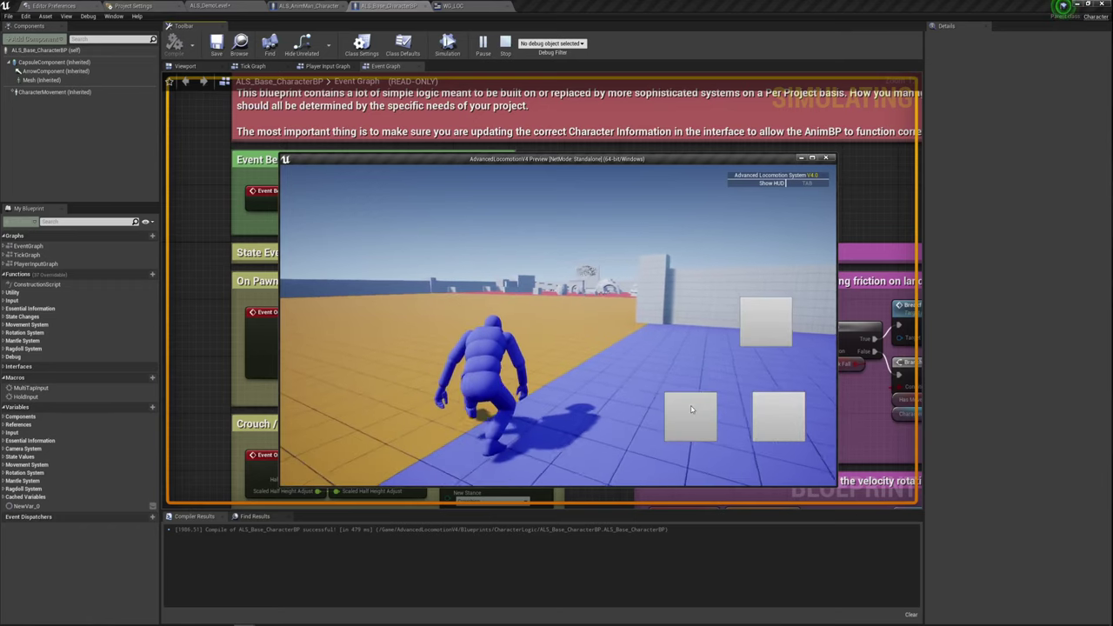
key(Escape)
scroll(587, 338, down, 2)
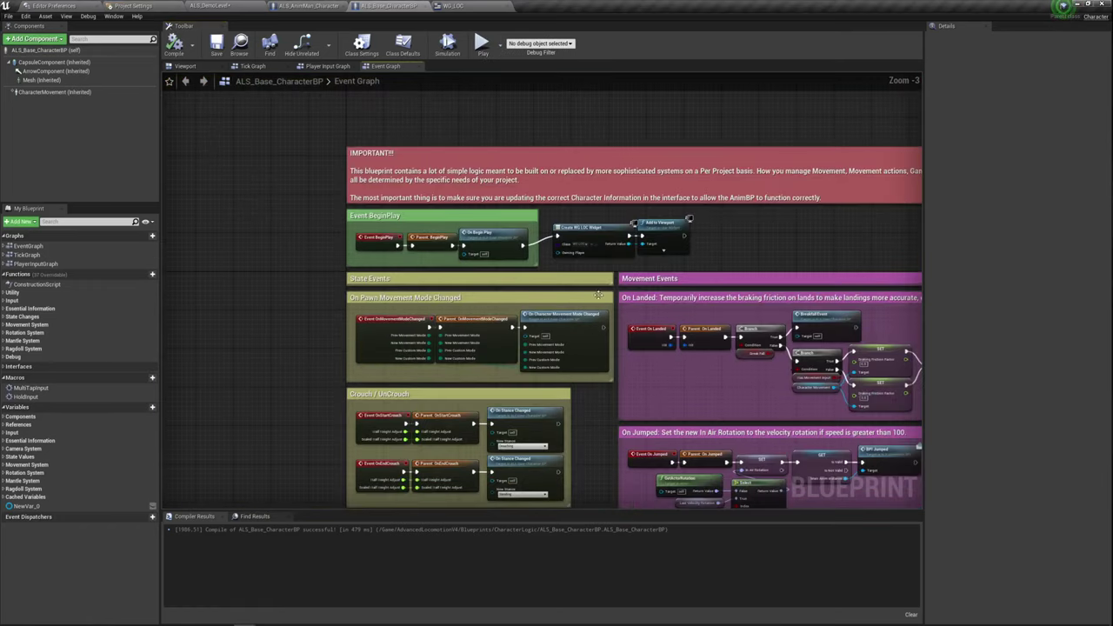
- Add On Clicked events for Button and Button_1 from the WG_LOC Designer's Details panel
scroll(554, 277, down, 1)
click(475, 6)
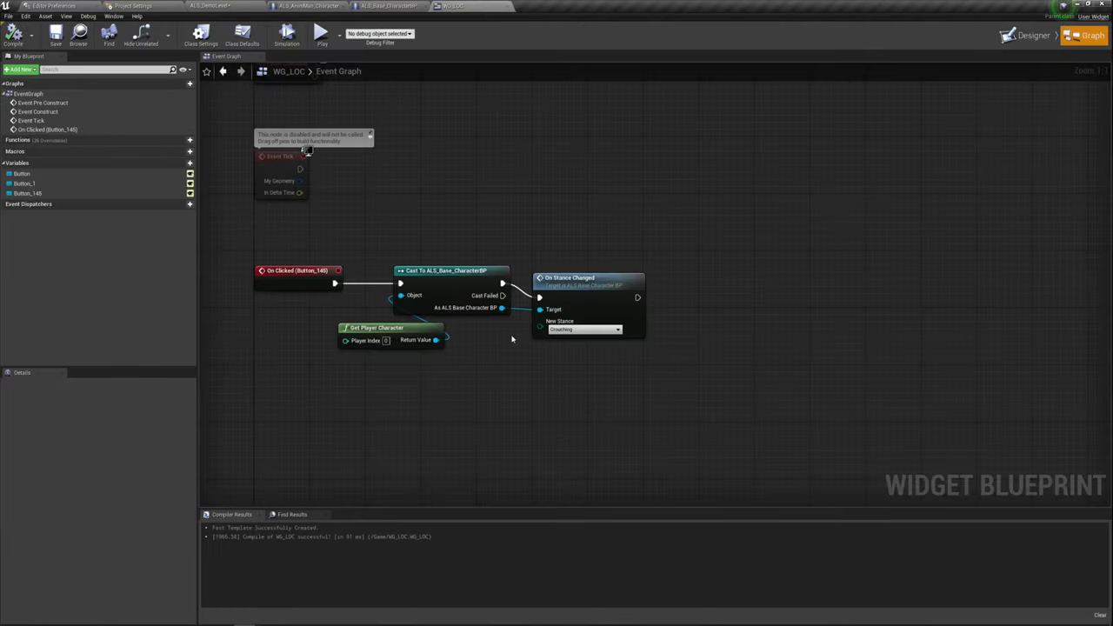
right_drag(500, 355, 505, 353)
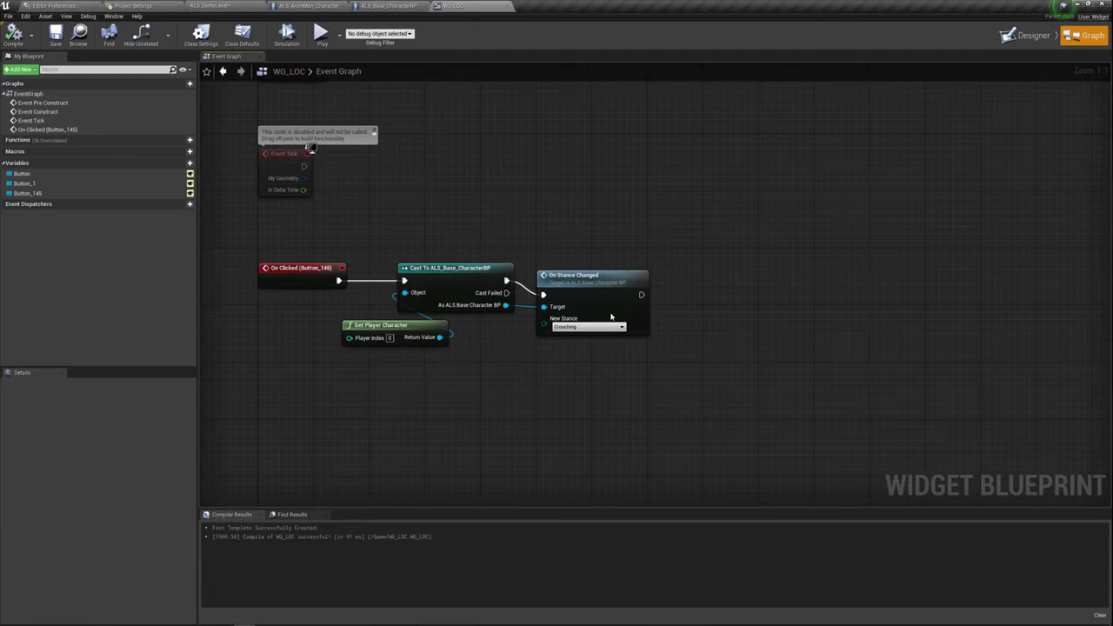
click(1024, 38)
click(670, 355)
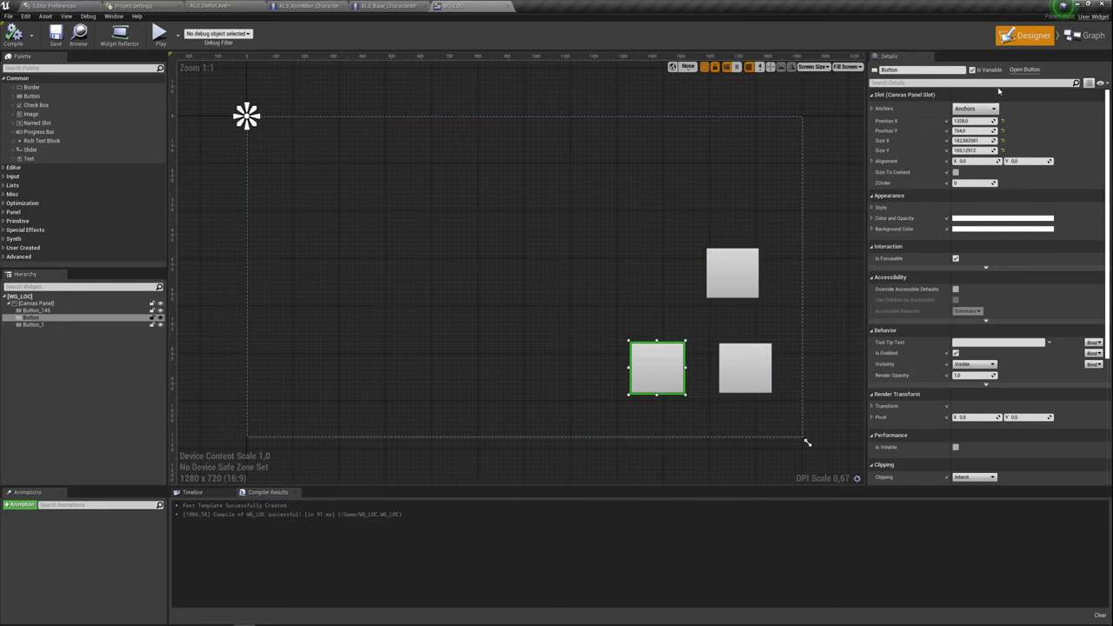
scroll(1038, 271, down, 5)
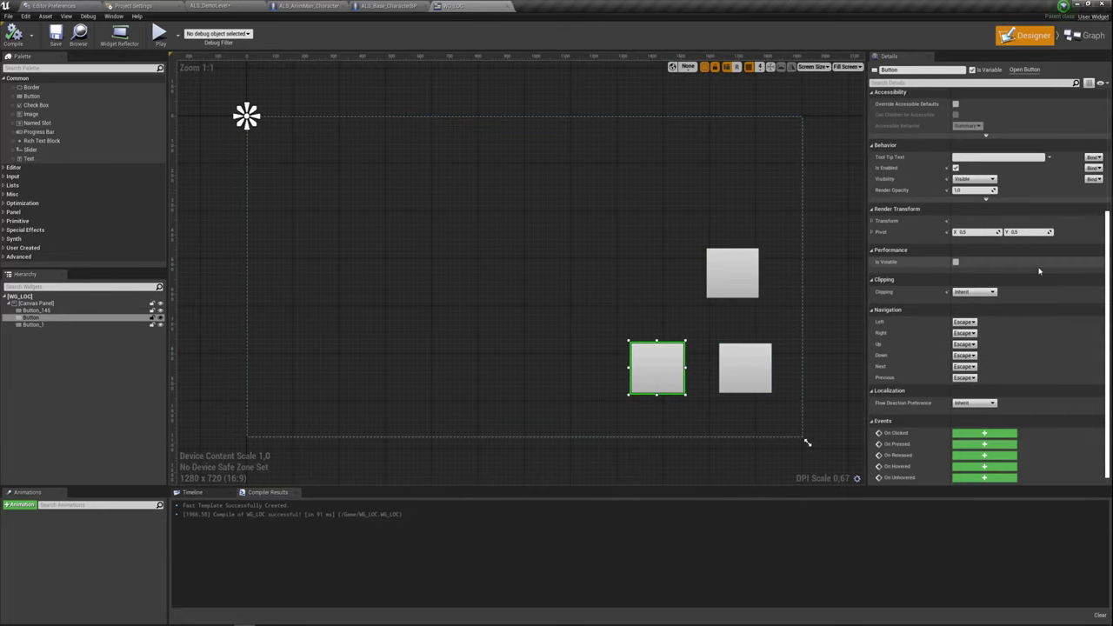
click(983, 431)
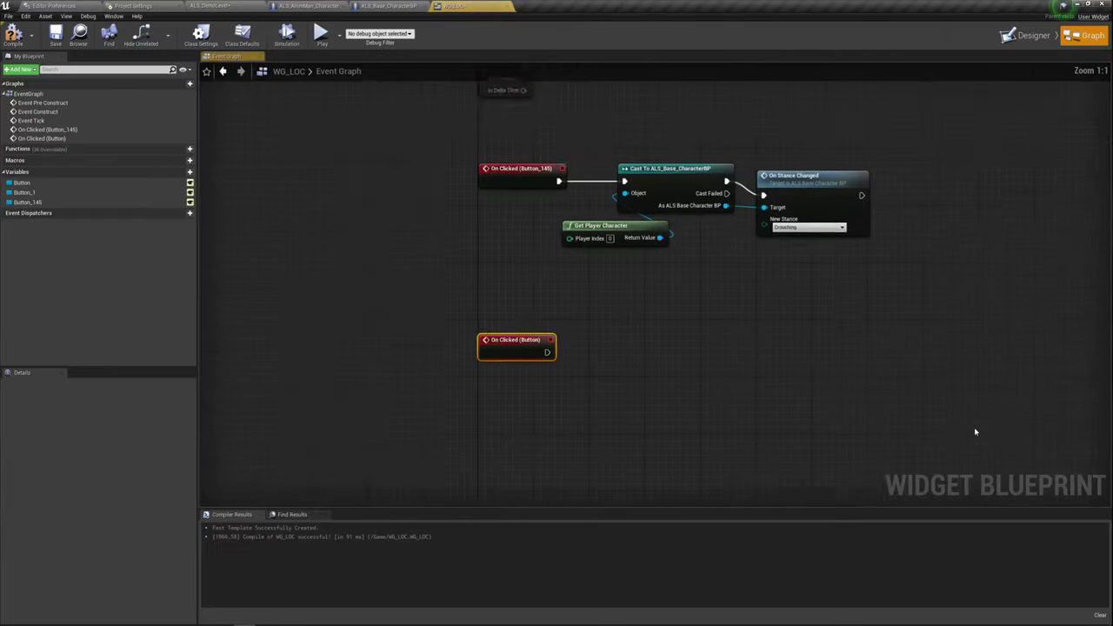
click(1024, 35)
click(744, 367)
scroll(982, 365, down, 5)
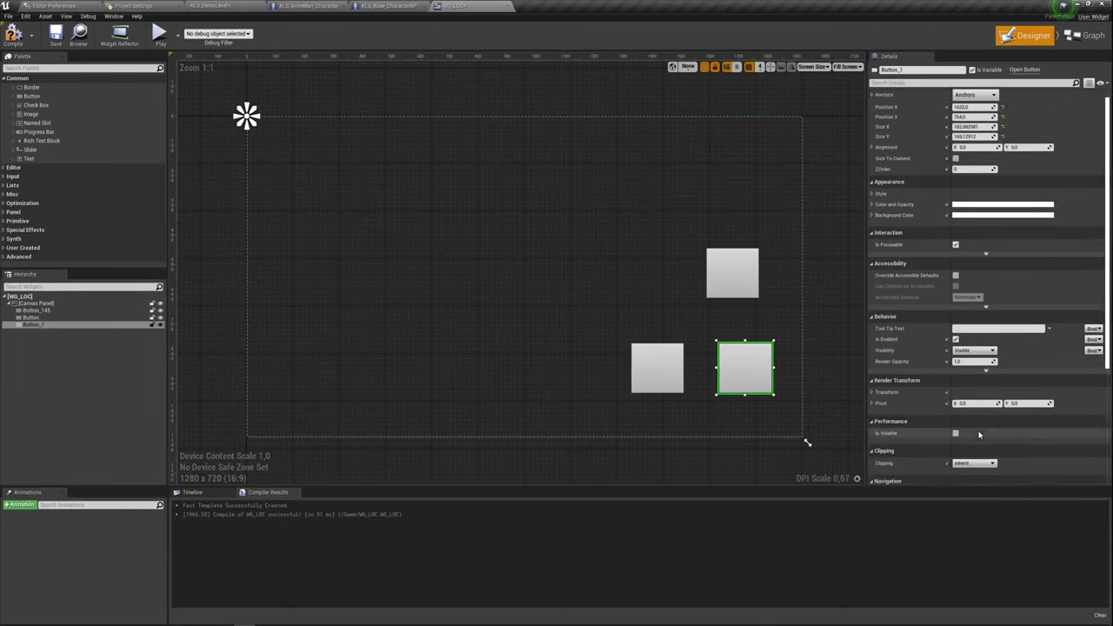
click(983, 432)
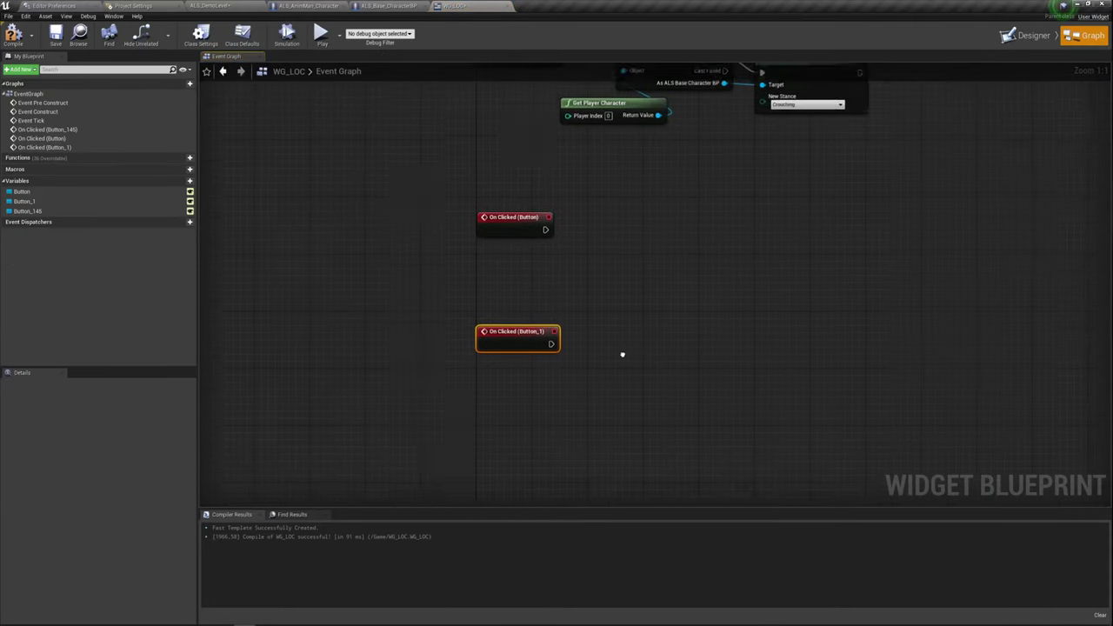
- Duplicate the cast and Get Player Character nodes and place them beside On Clicked (Button)
drag(580, 186, 631, 86)
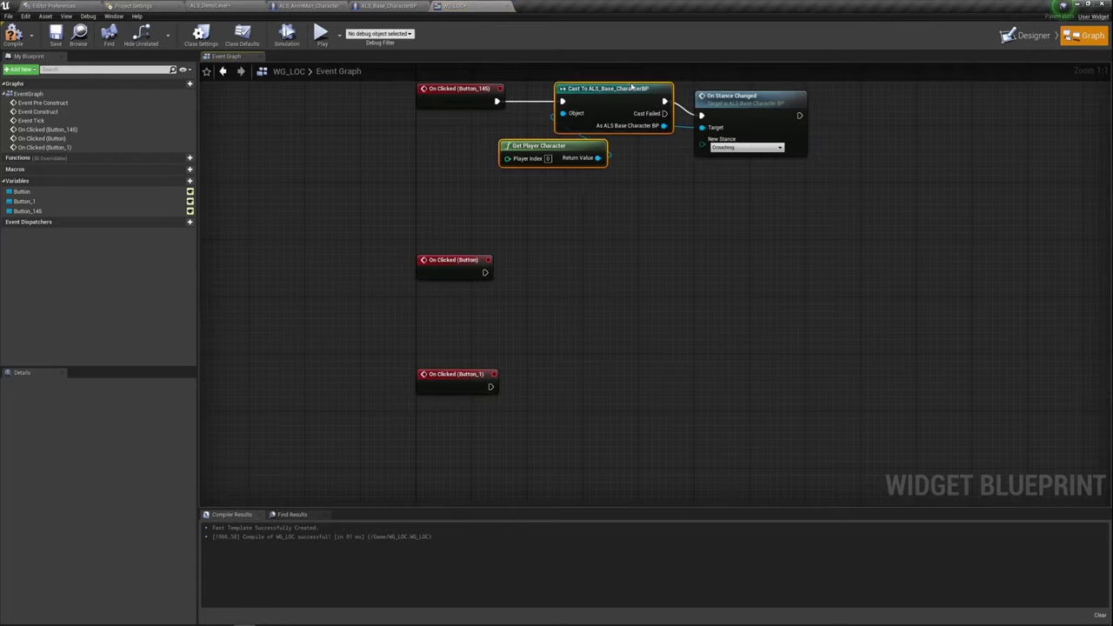
key(ctrl+c)
key(ctrl+v)
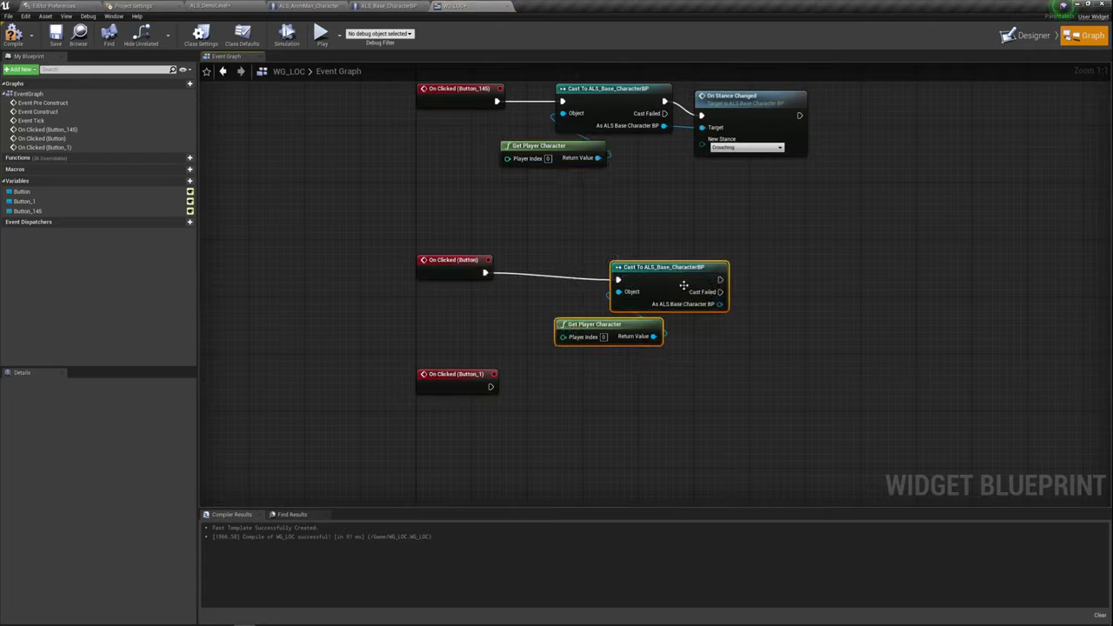
drag(590, 240, 664, 350)
drag(671, 291, 612, 283)
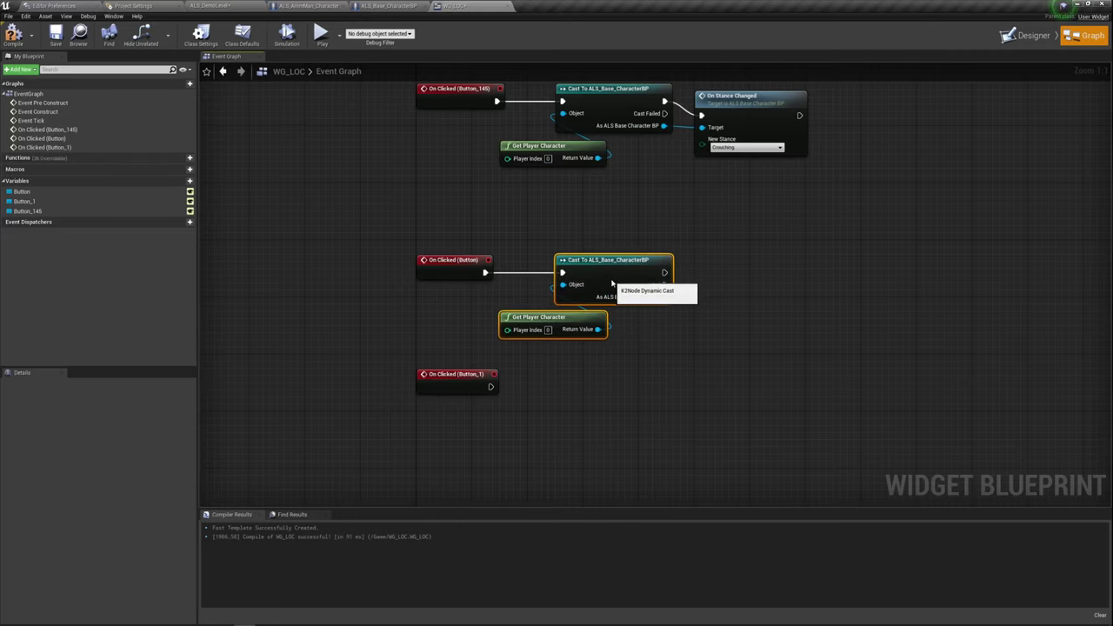
right_drag(645, 346, 613, 315)
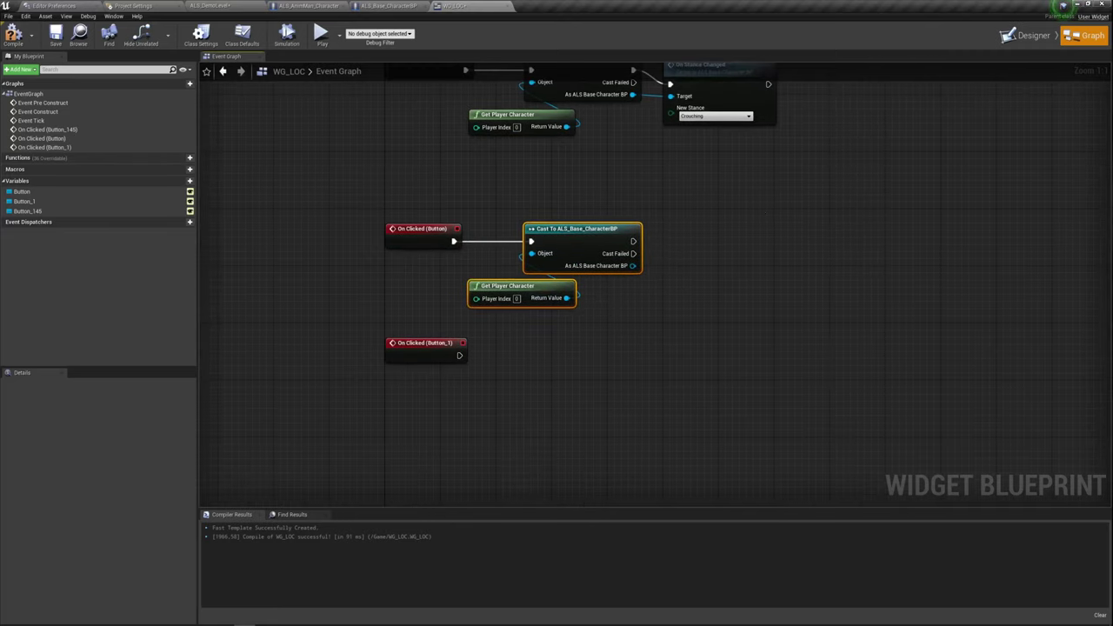
right_drag(485, 210, 459, 286)
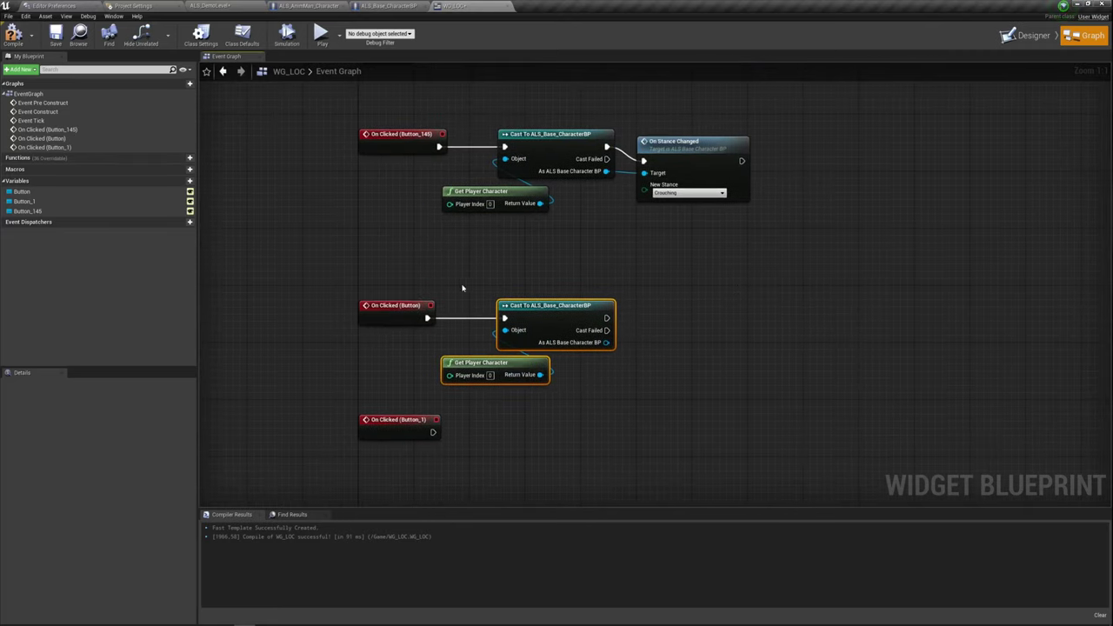
- Create a WG_LOC variable named Character of type Character object reference, then compile
click(177, 181)
text(Character)
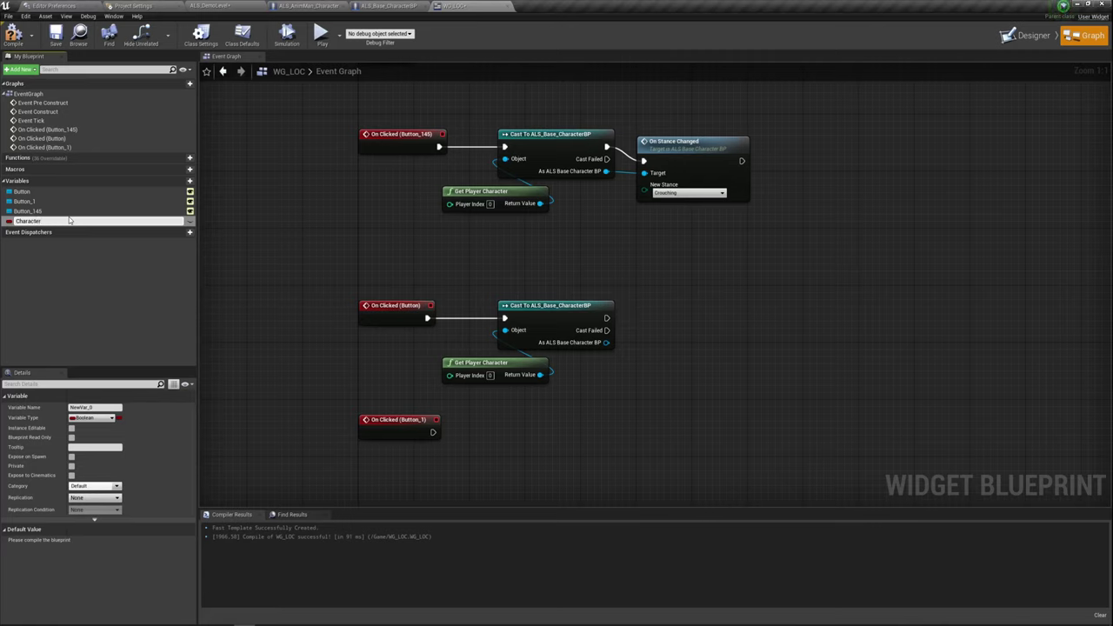
key(Return)
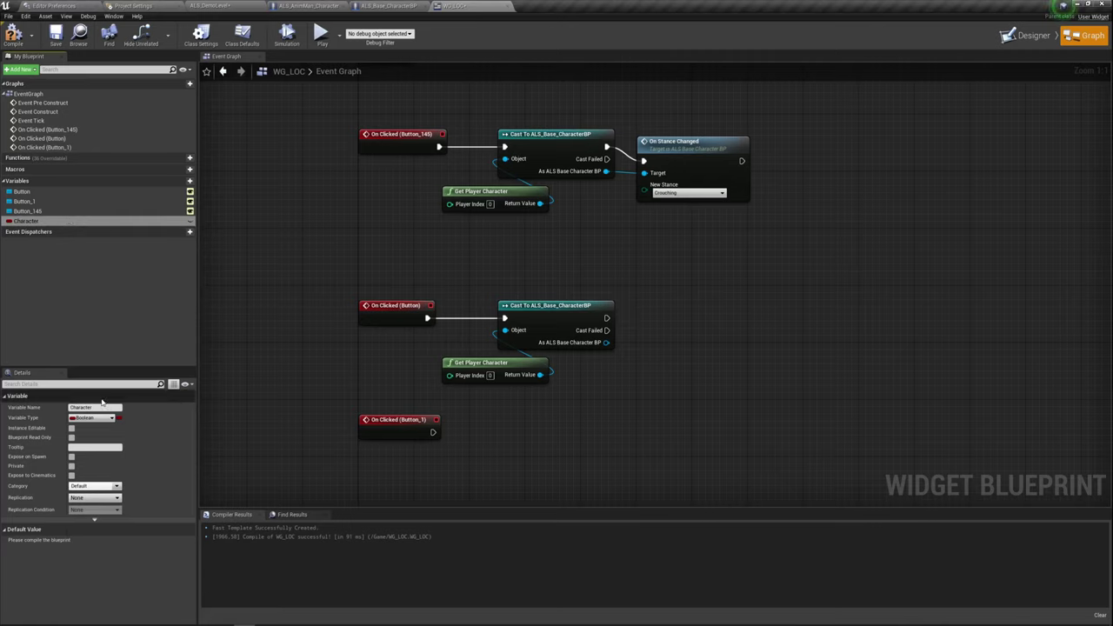
click(111, 418)
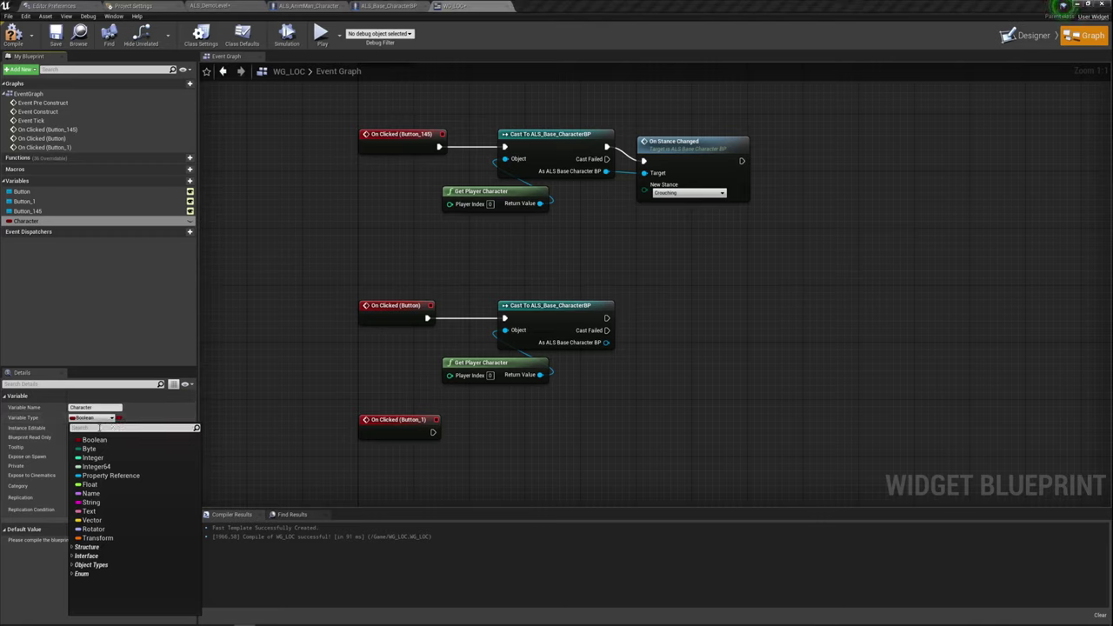
text(cha)
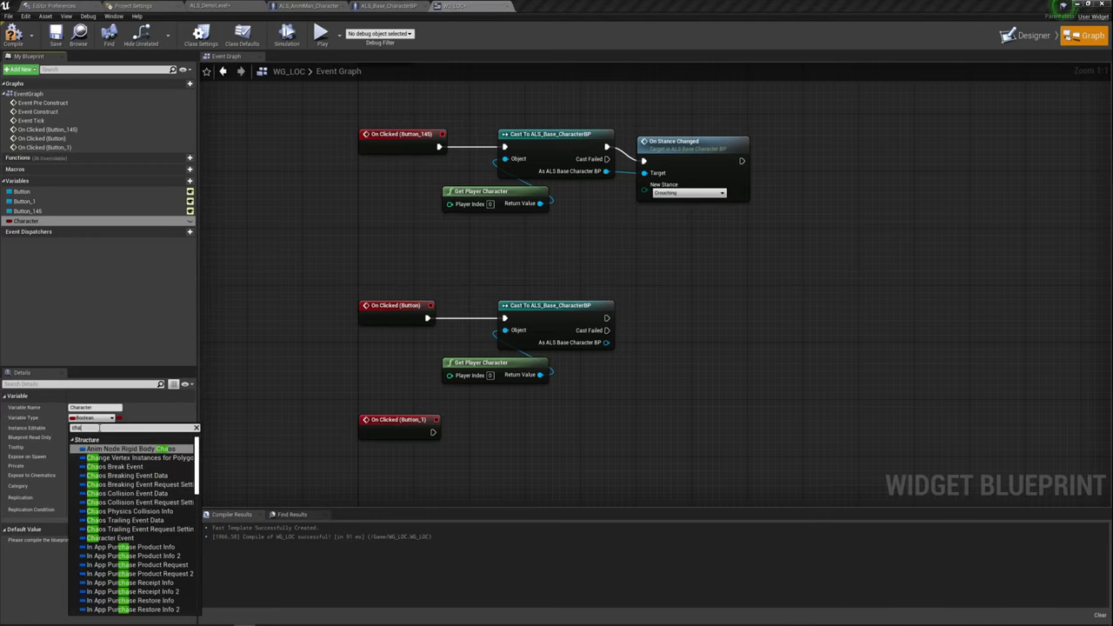
text(ra)
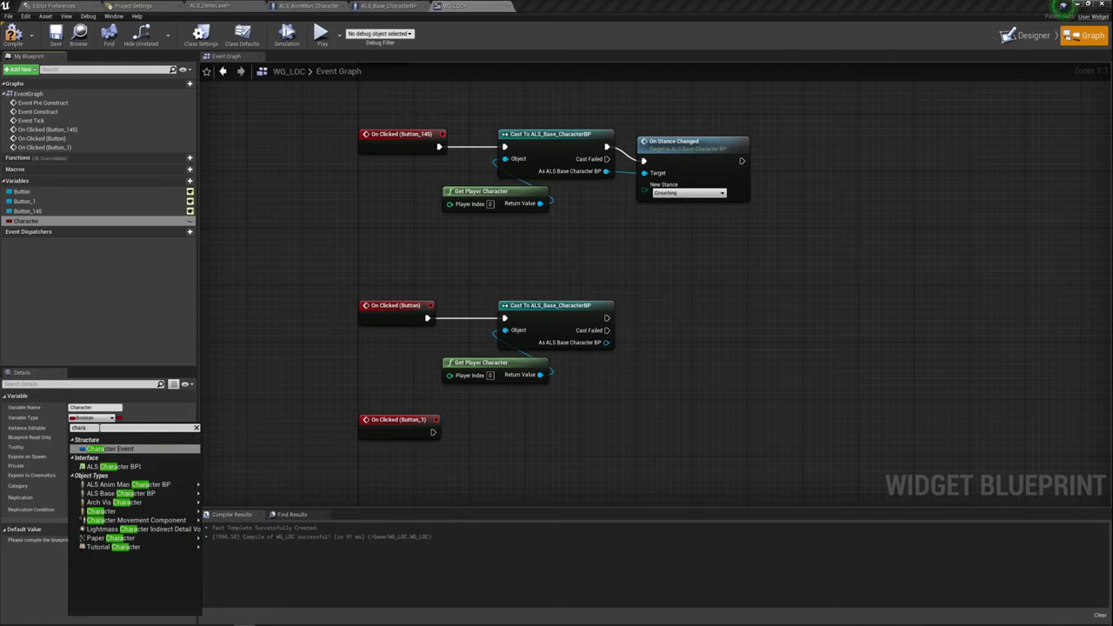
mouse_move(100, 493)
click(227, 493)
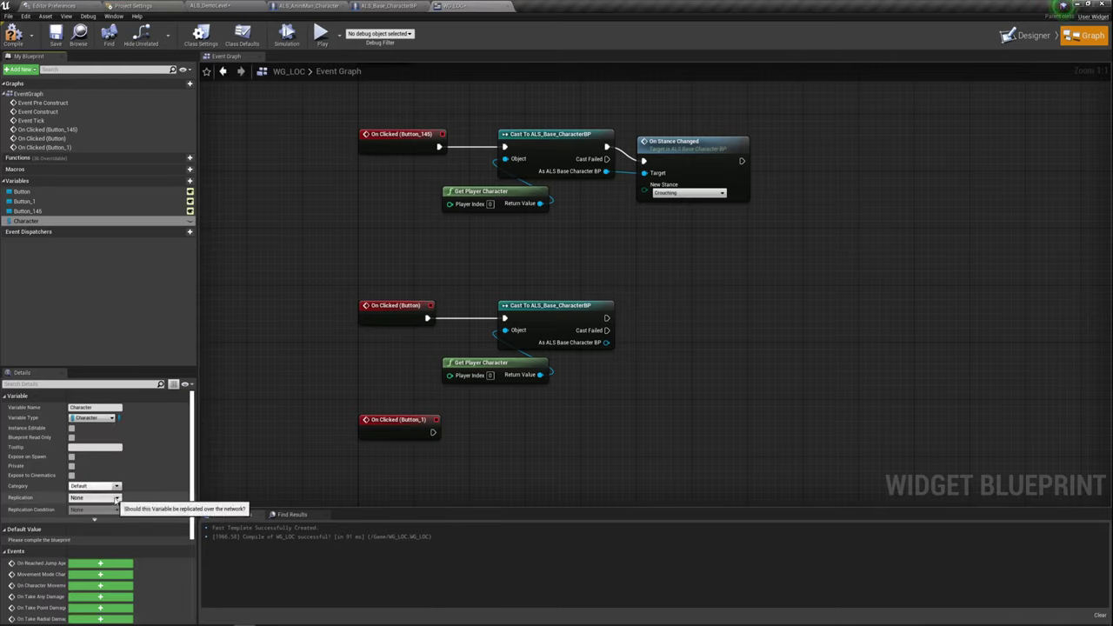
click(72, 278)
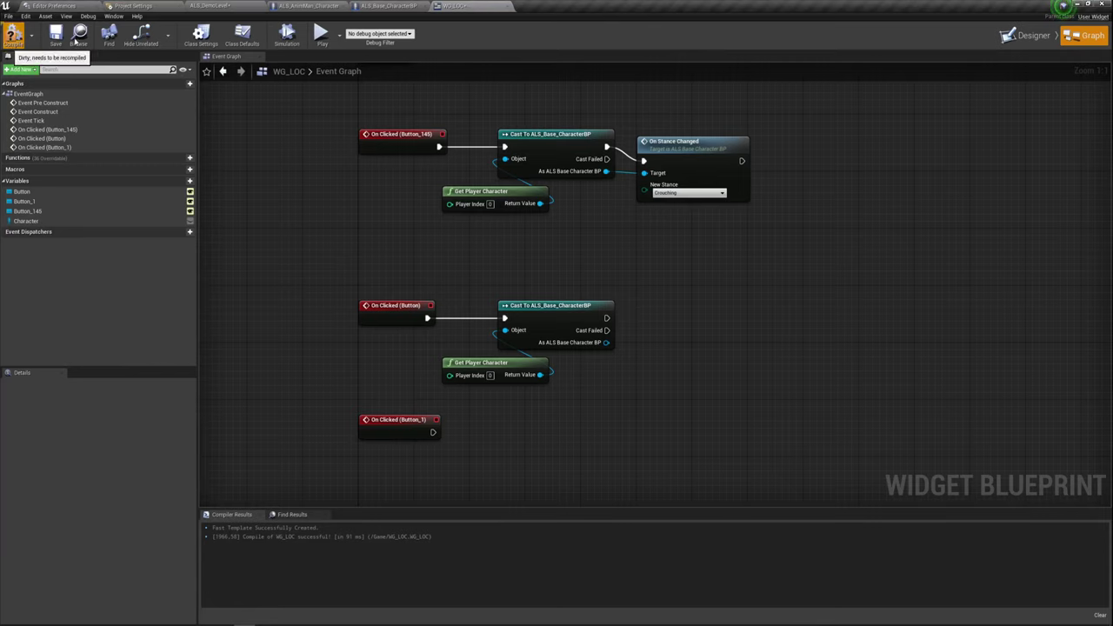
click(14, 36)
- In ALS_Base_CharacterBP, set the created widget's Character variable right after Add to Viewport
click(398, 6)
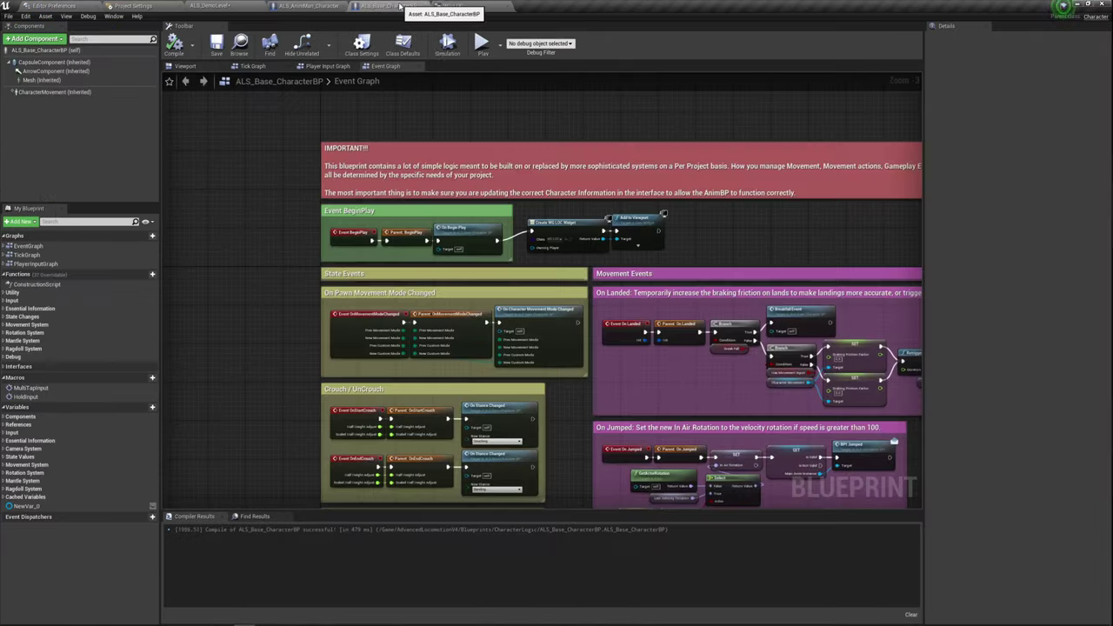
scroll(584, 235, up, 1)
scroll(584, 235, up, 1)
scroll(585, 235, up, 2)
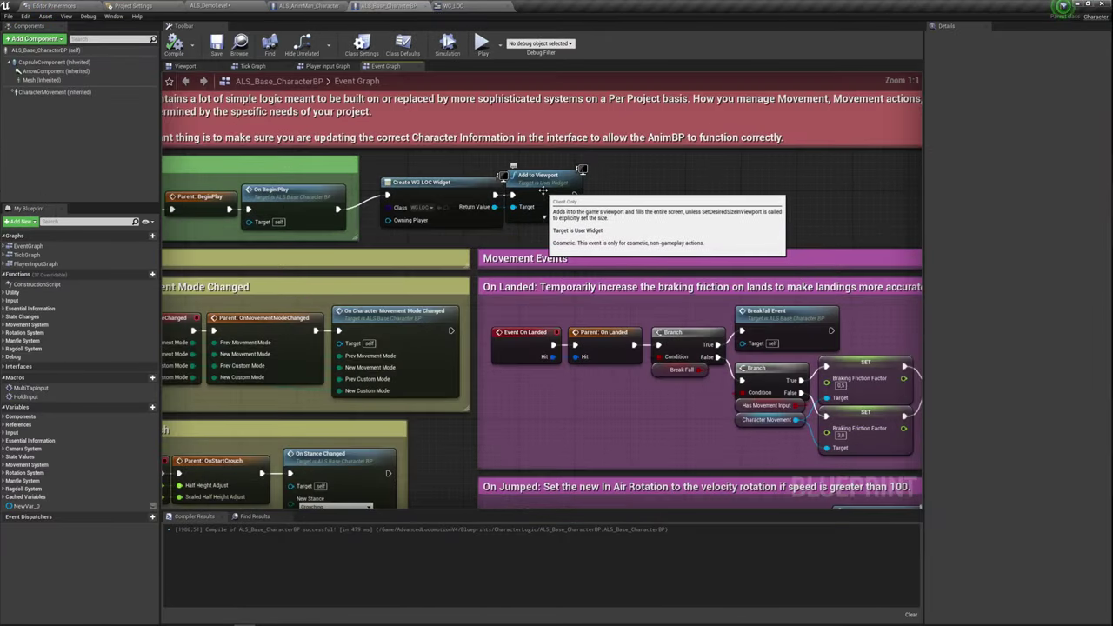
drag(657, 198, 580, 191)
drag(494, 207, 681, 230)
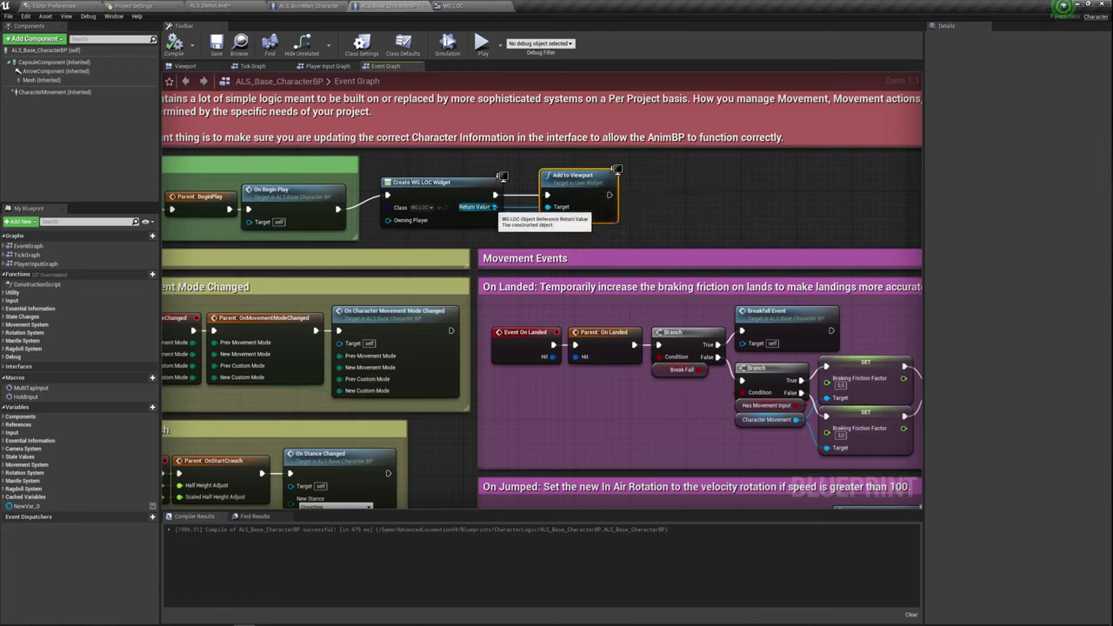
text(chara)
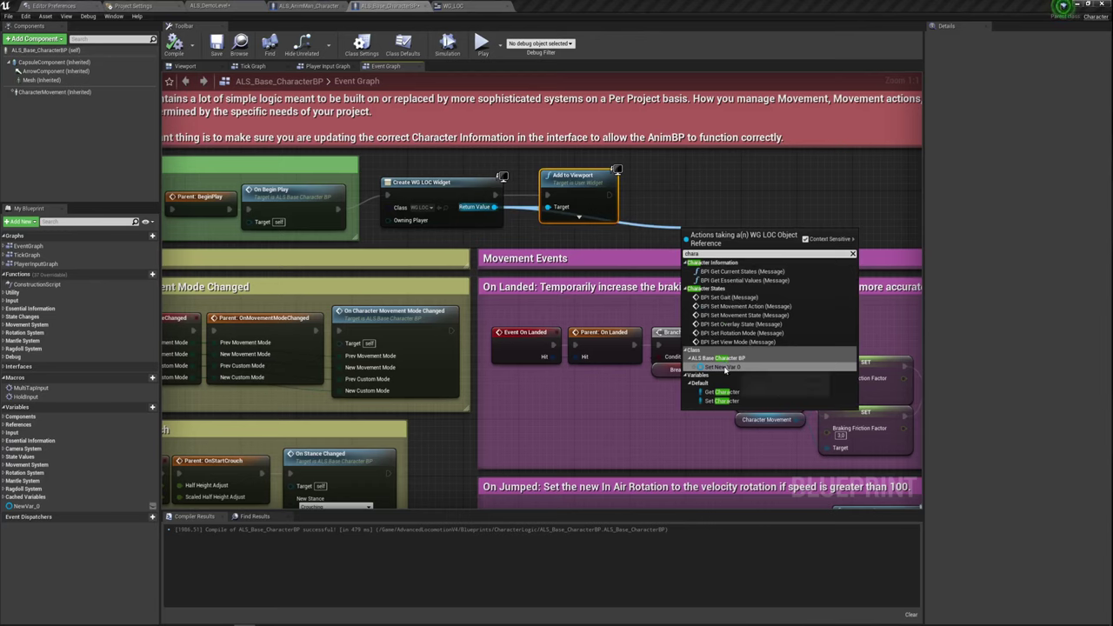
click(721, 401)
drag(711, 230, 676, 188)
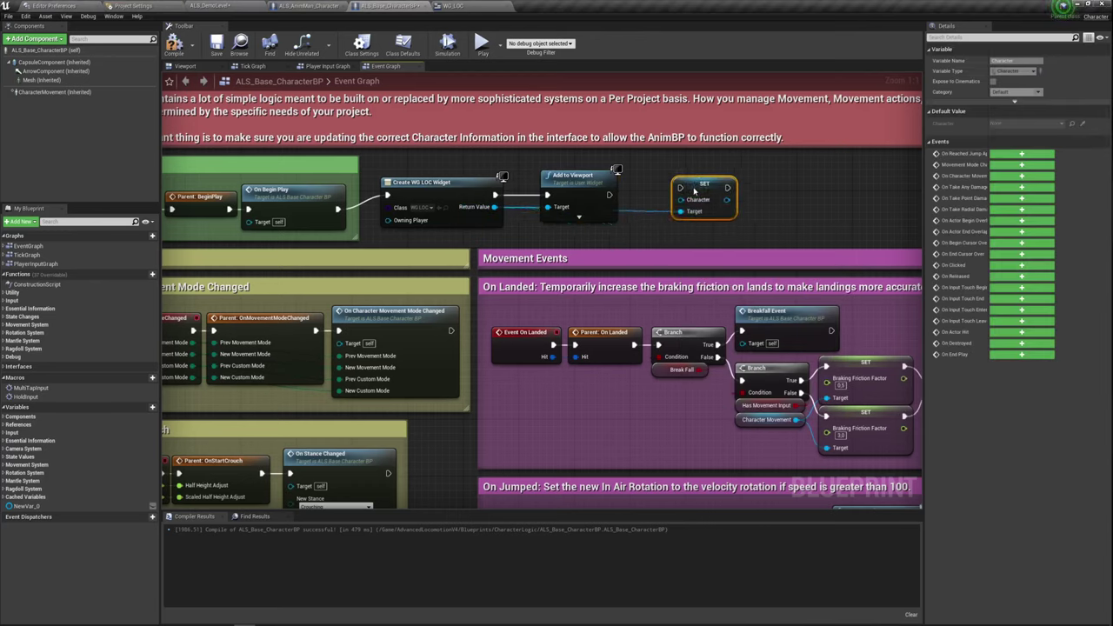
mouse_move(608, 195)
mouse_down()
mouse_move(643, 225)
mouse_move(623, 233)
mouse_up()
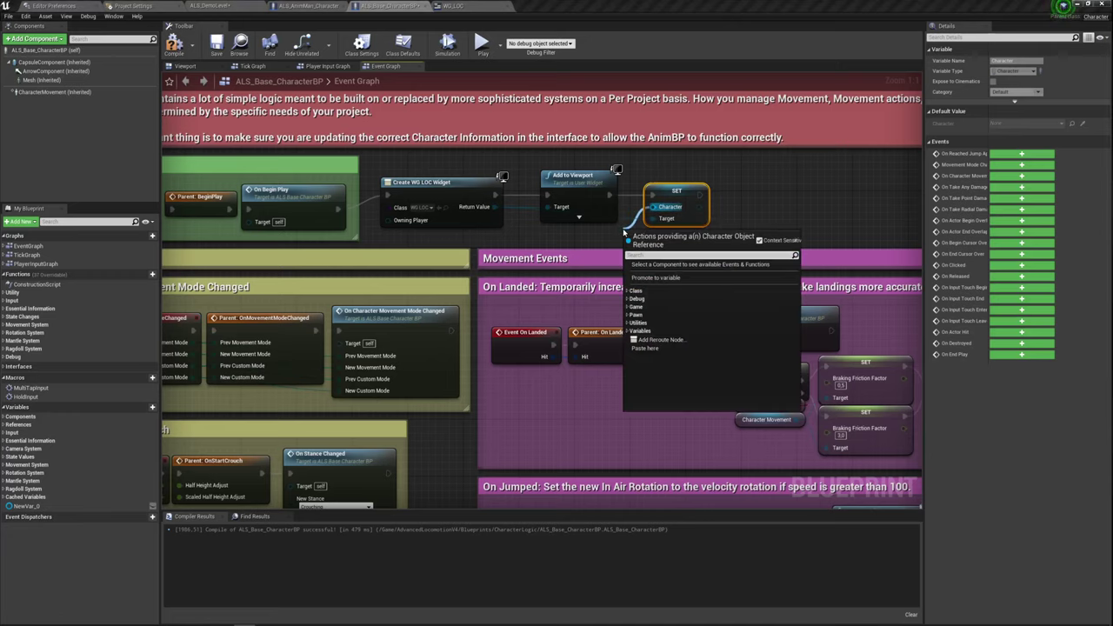
- Plug a Self reference into the SET node's Character pin
text(self)
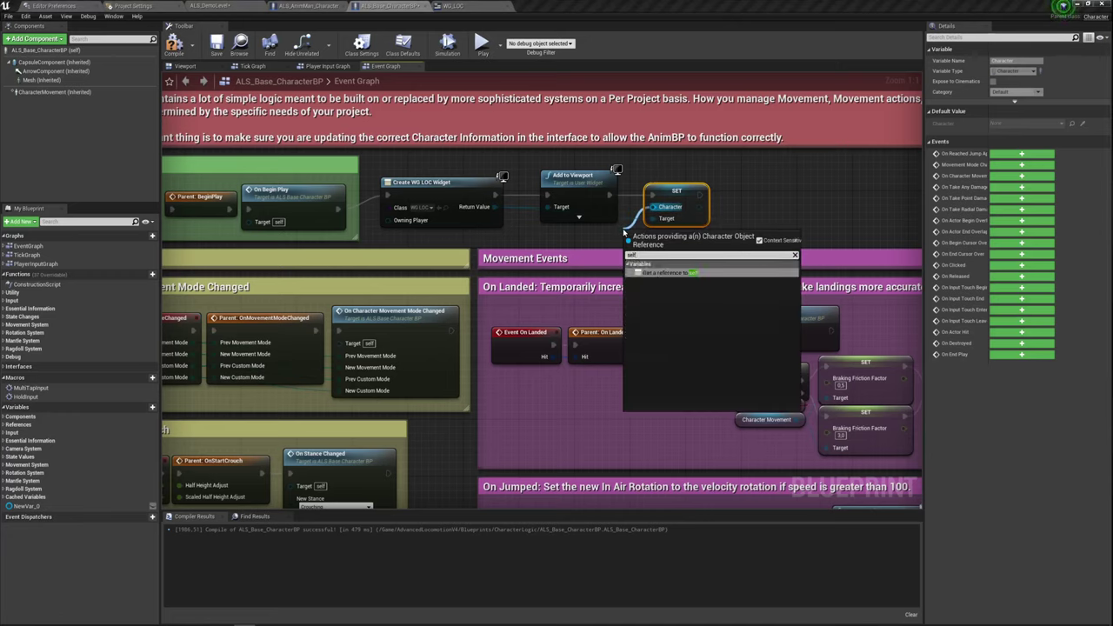
click(659, 275)
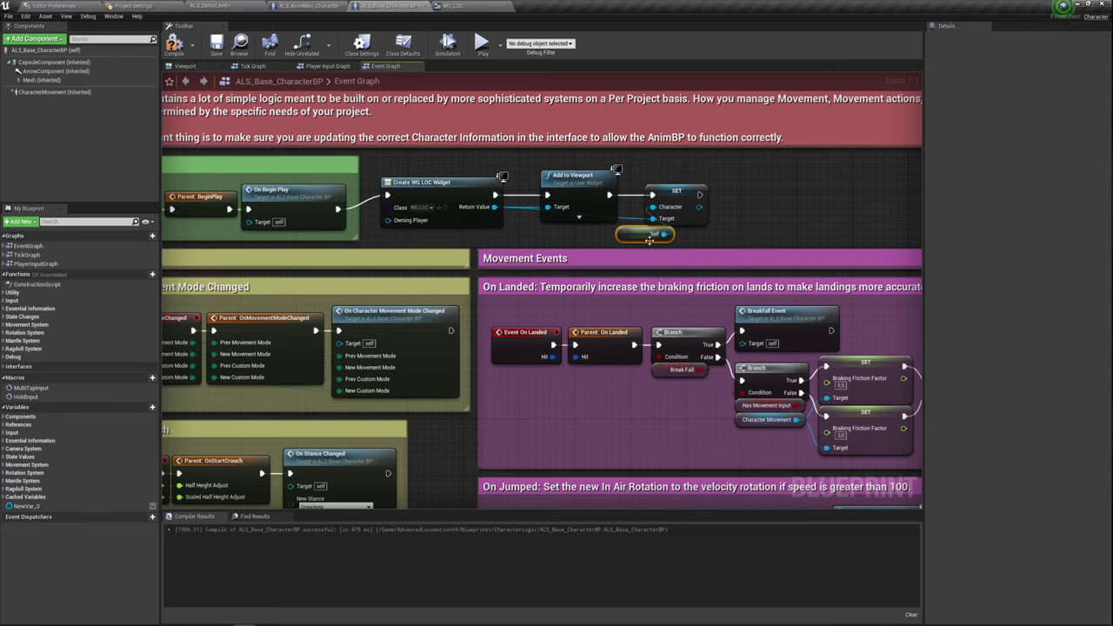
drag(648, 240, 595, 241)
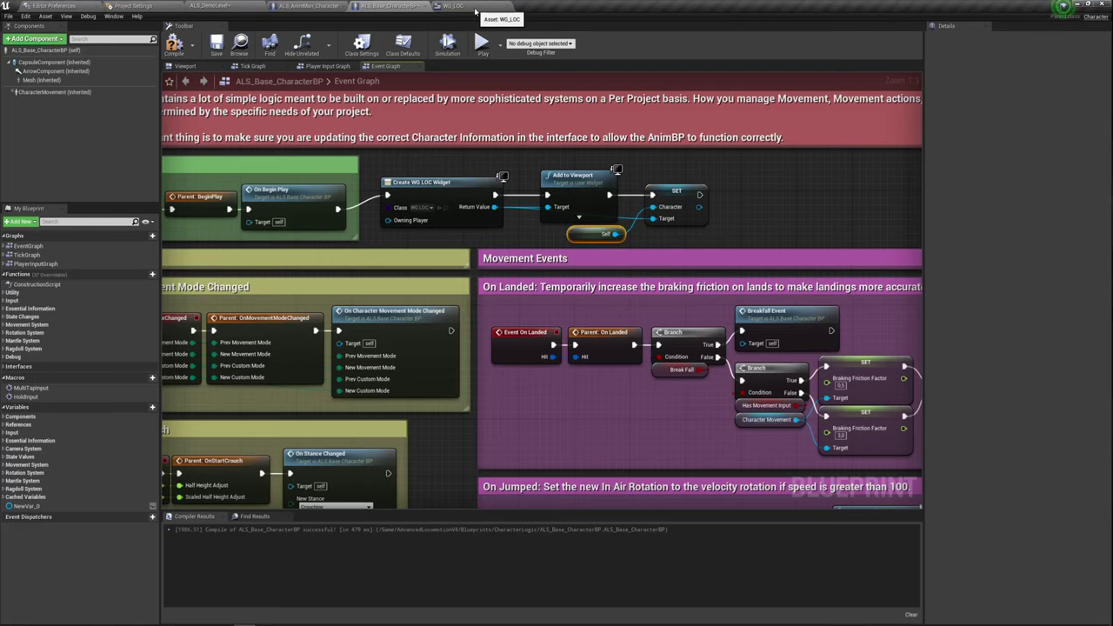
click(475, 12)
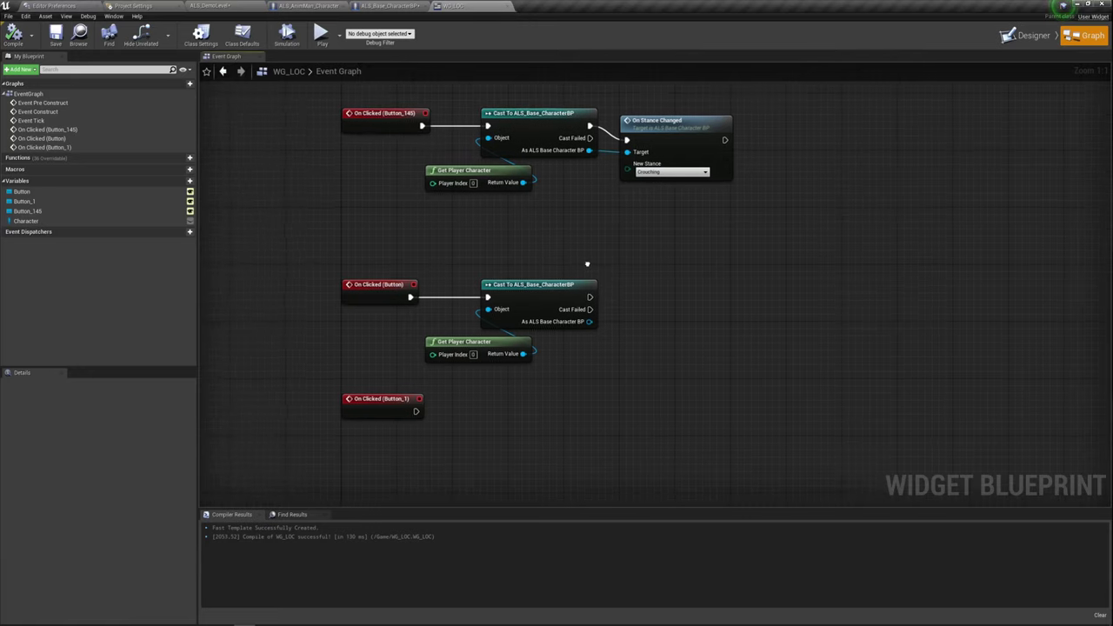
- Delete the duplicate cast and Get Player Character, placing a Character variable getter instead
drag(526, 352, 534, 300)
drag(504, 352, 538, 268)
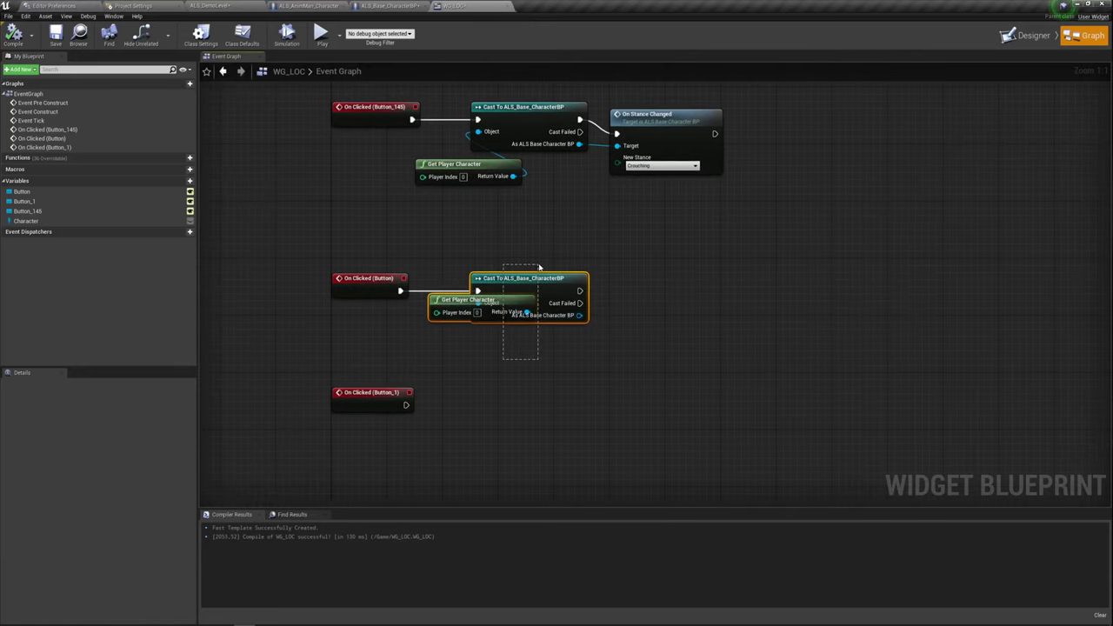
key(Delete)
drag(19, 221, 360, 316)
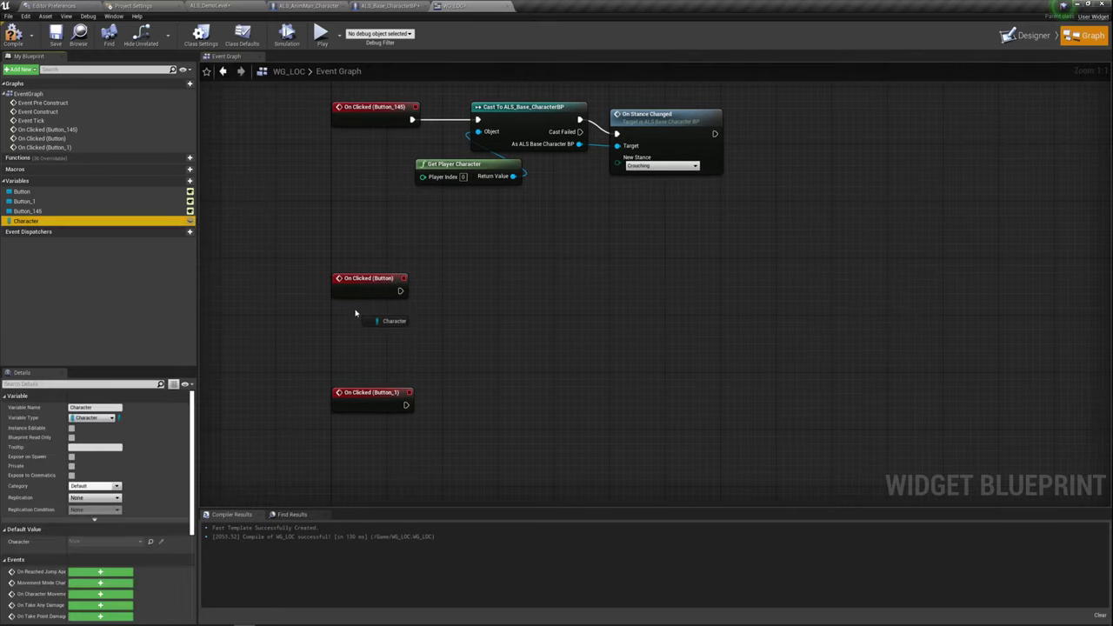
click(401, 321)
drag(434, 322, 485, 272)
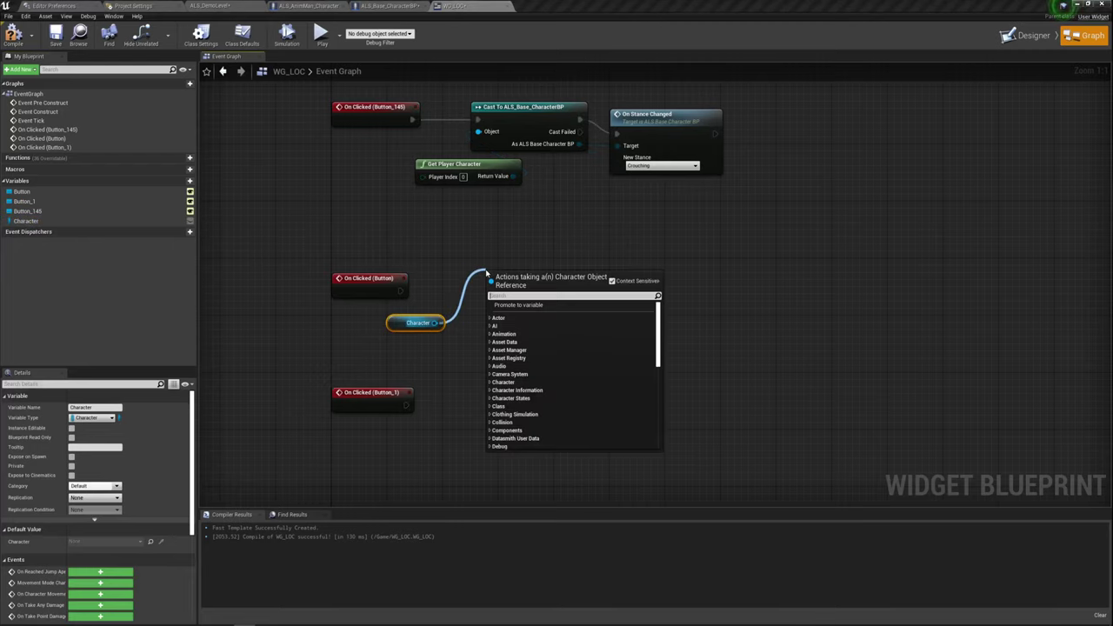
click(393, 6)
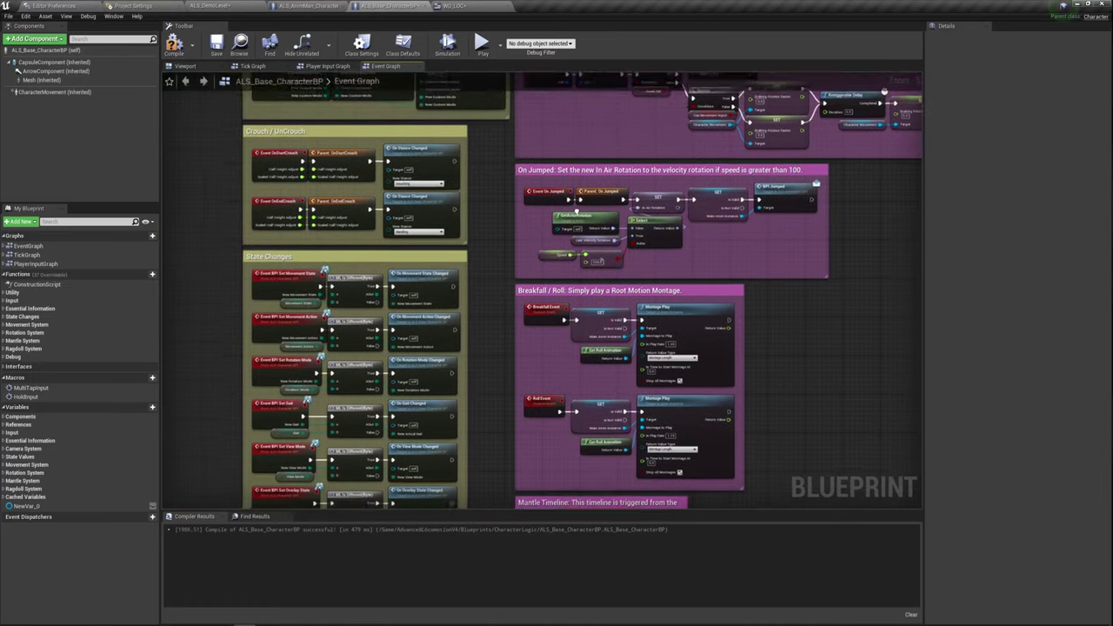
- Review the character's crouch nodes and expand the Movement, Rotation, Input and Essential Information function categories
mouse_move(500, 211)
right_down()
mouse_move(485, 245)
mouse_move(290, 153)
right_up()
drag(414, 255, 514, 275)
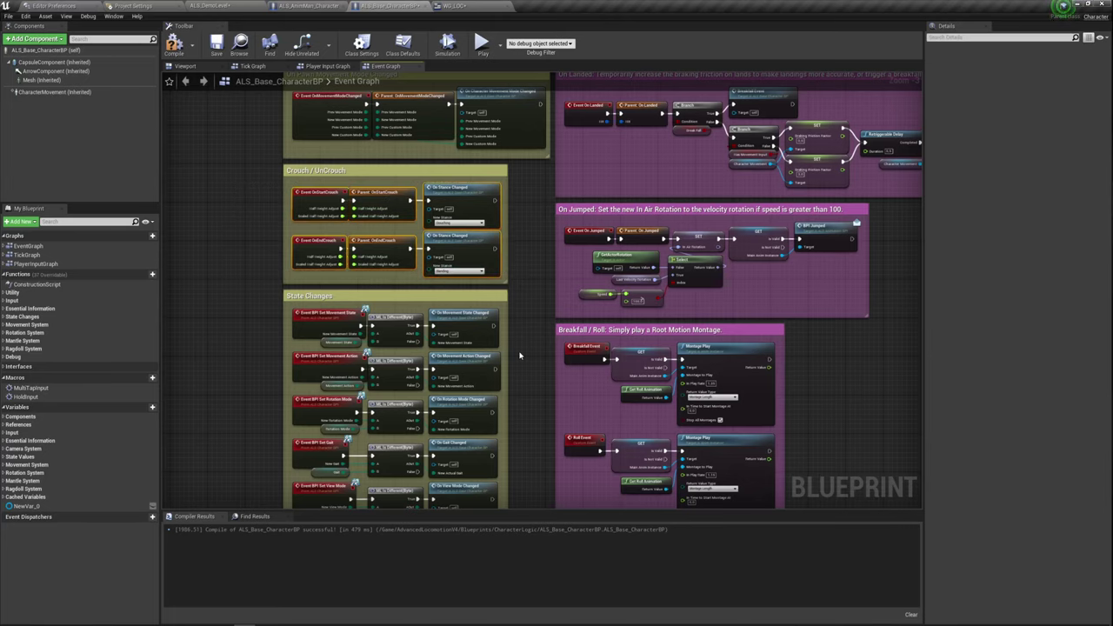
scroll(520, 354, up, 1)
right_drag(797, 287, 777, 311)
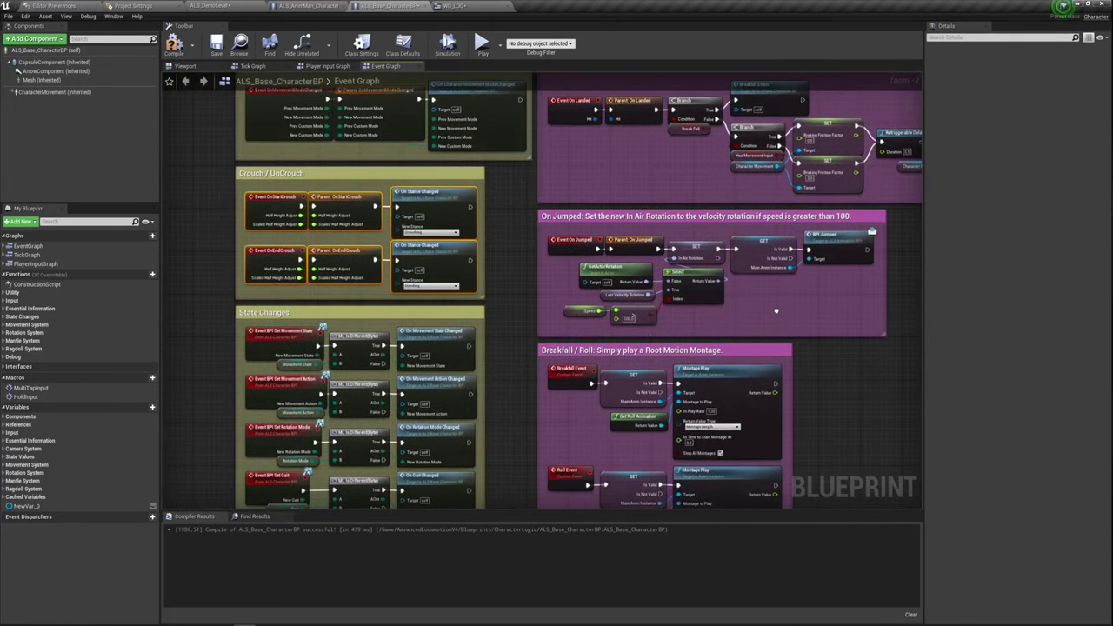
click(4, 324)
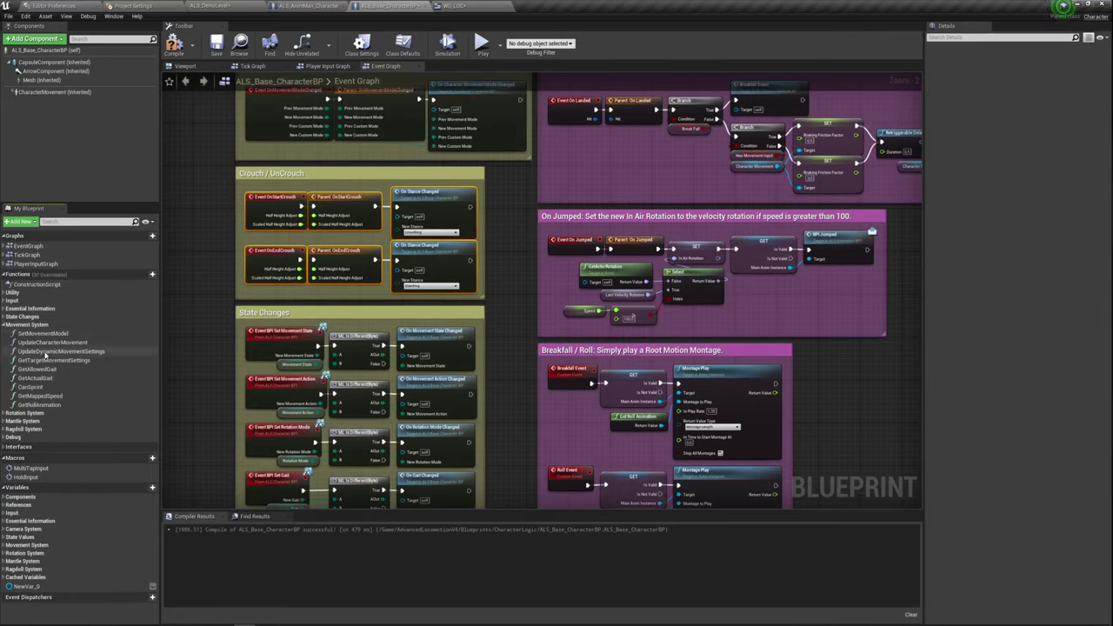
click(4, 413)
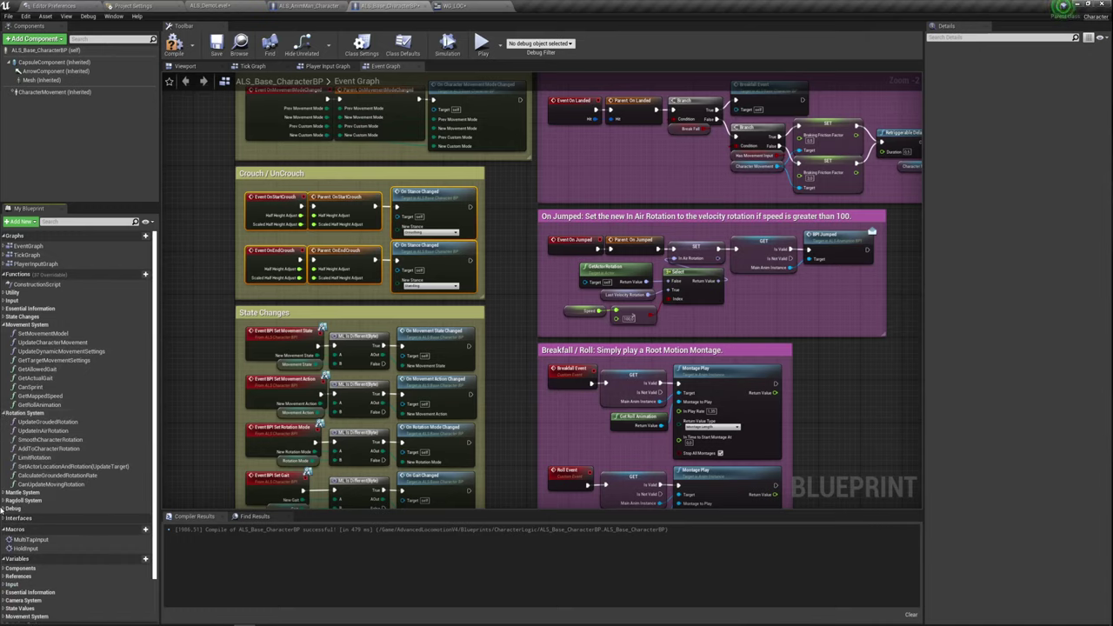
click(5, 301)
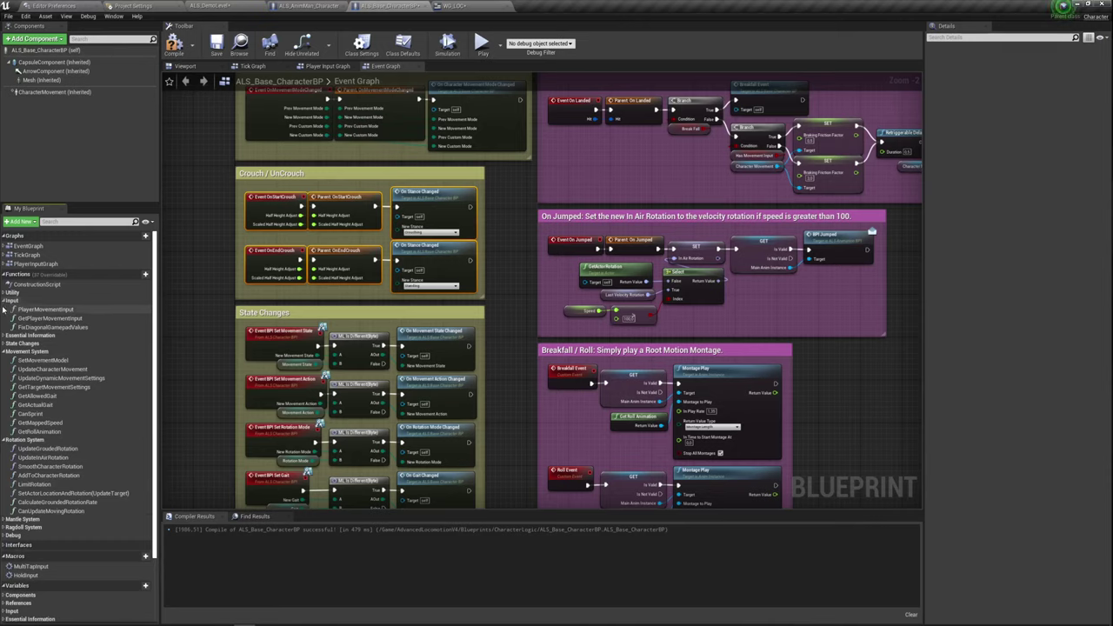
click(4, 336)
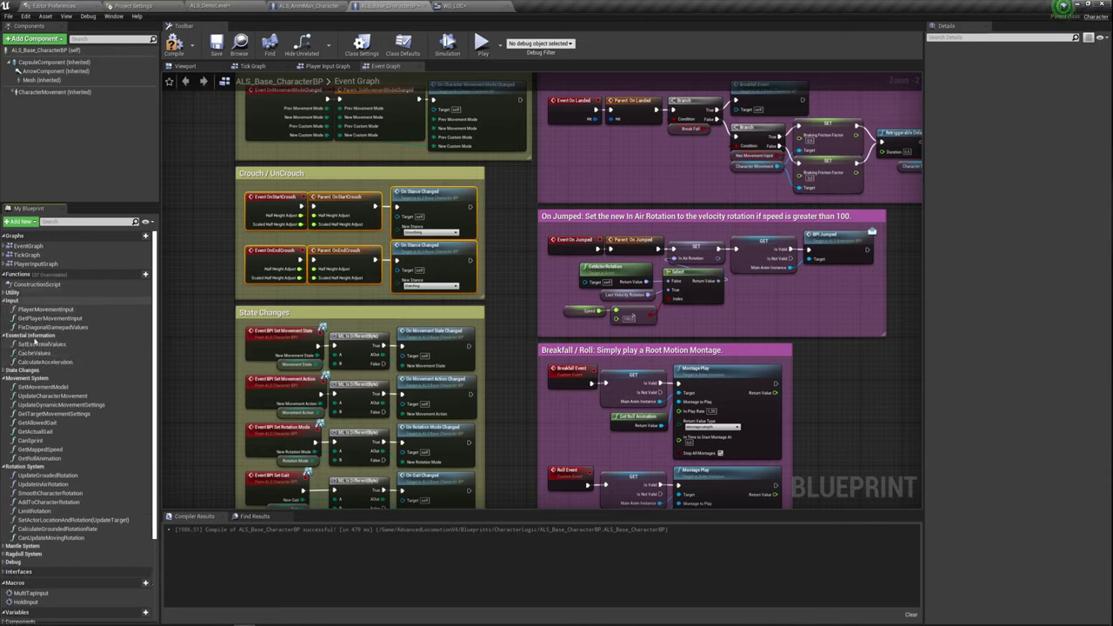
scroll(59, 459, down, 3)
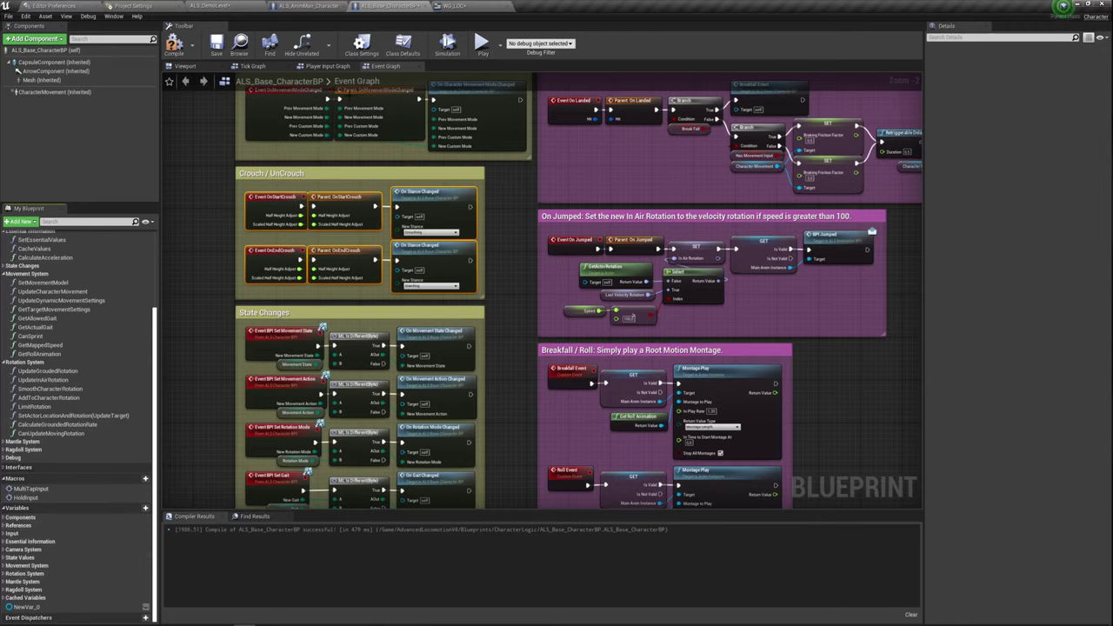
click(458, 6)
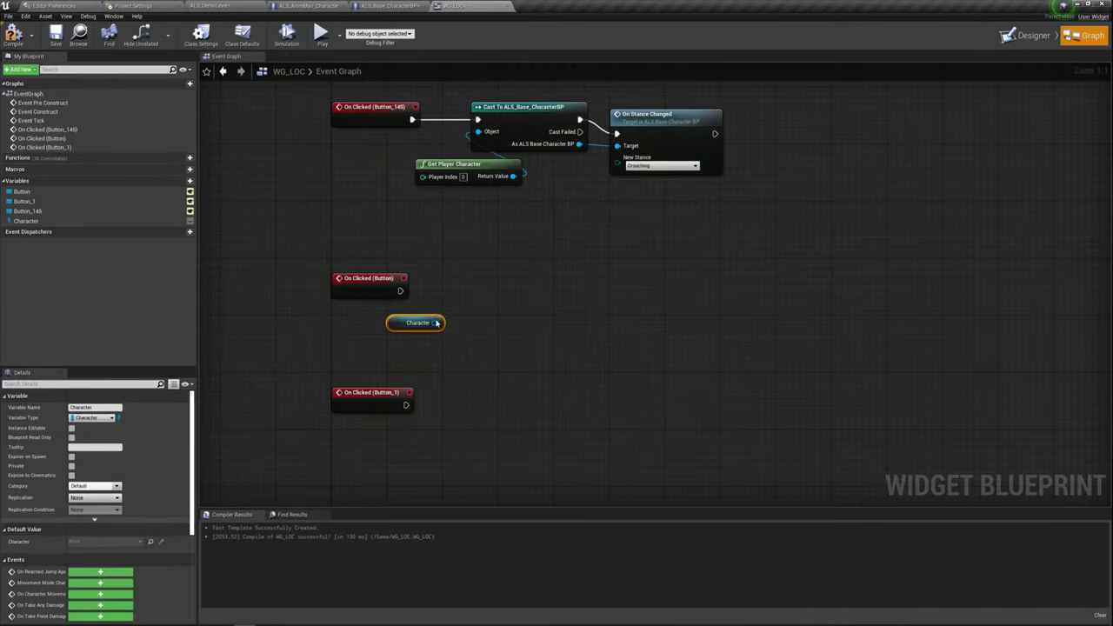
- Drag from the Character getter and add a BPI Set Overlay State (Message) node
drag(437, 322, 465, 291)
text(b)
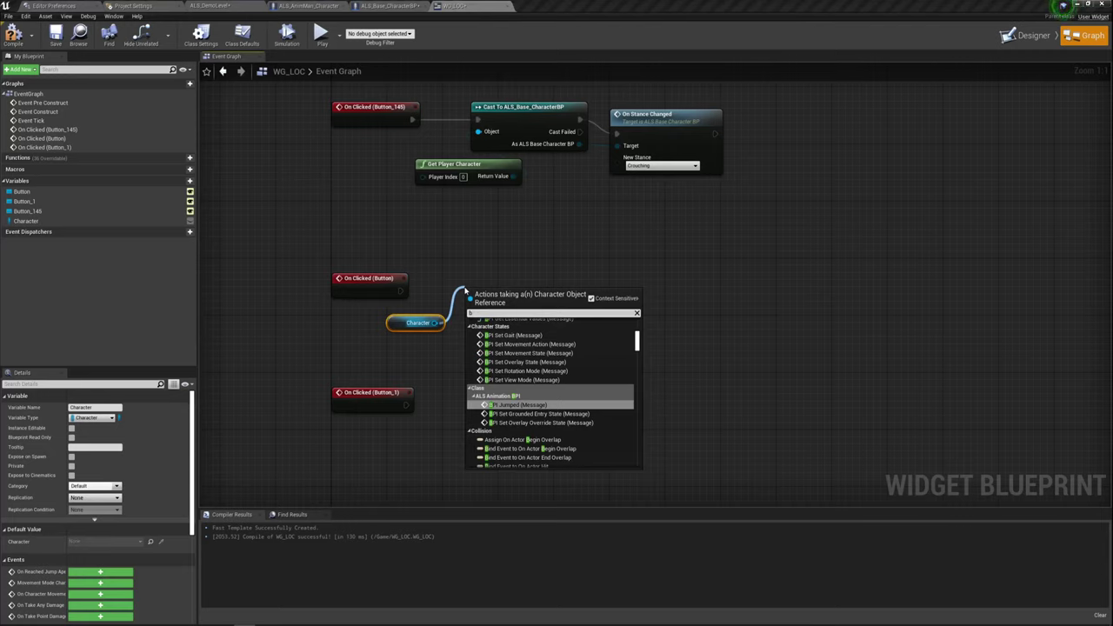
text(pi)
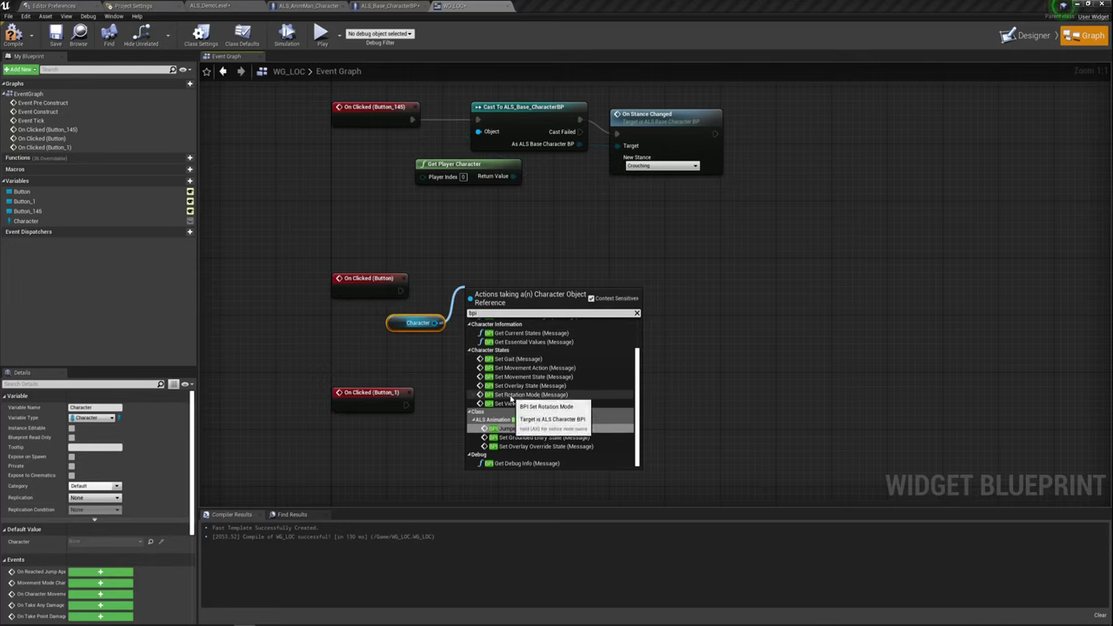
scroll(509, 426, up, 2)
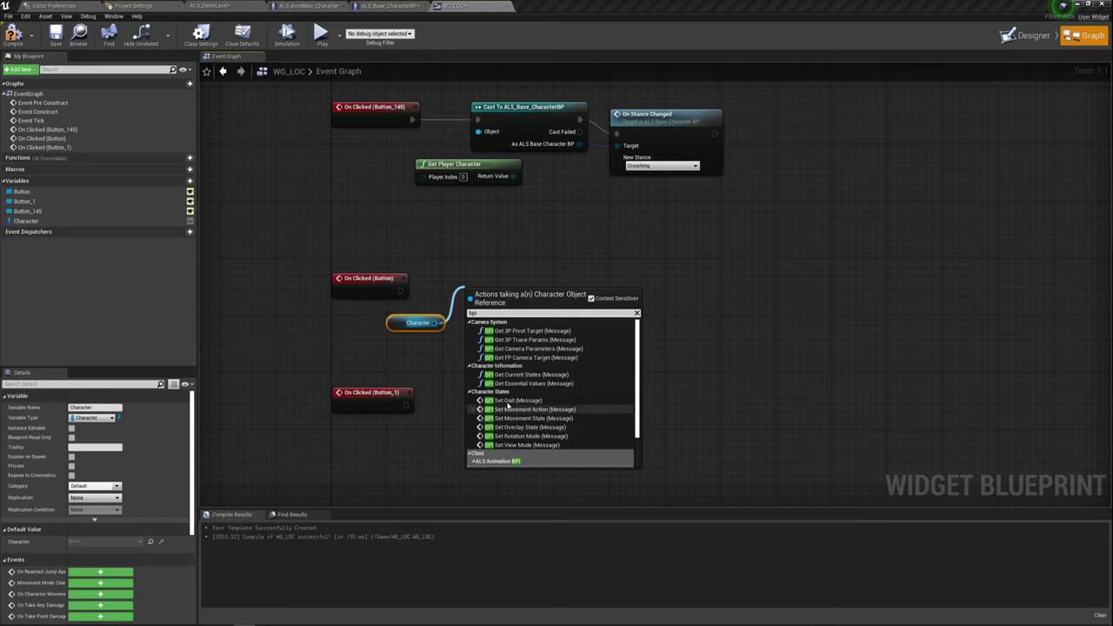
scroll(500, 408, down, 2)
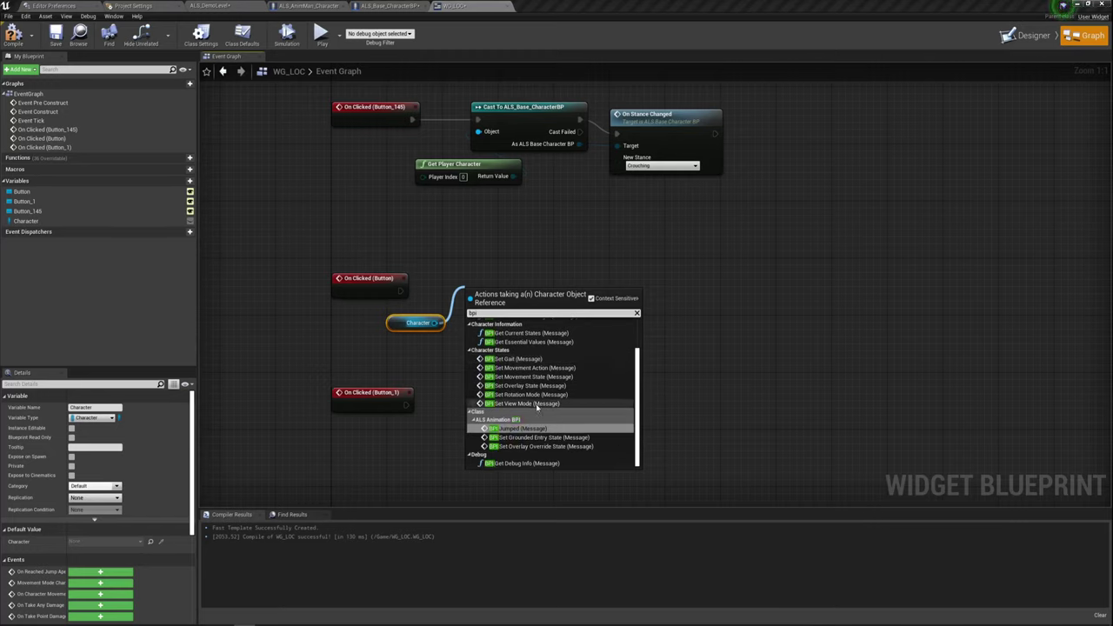
text(set)
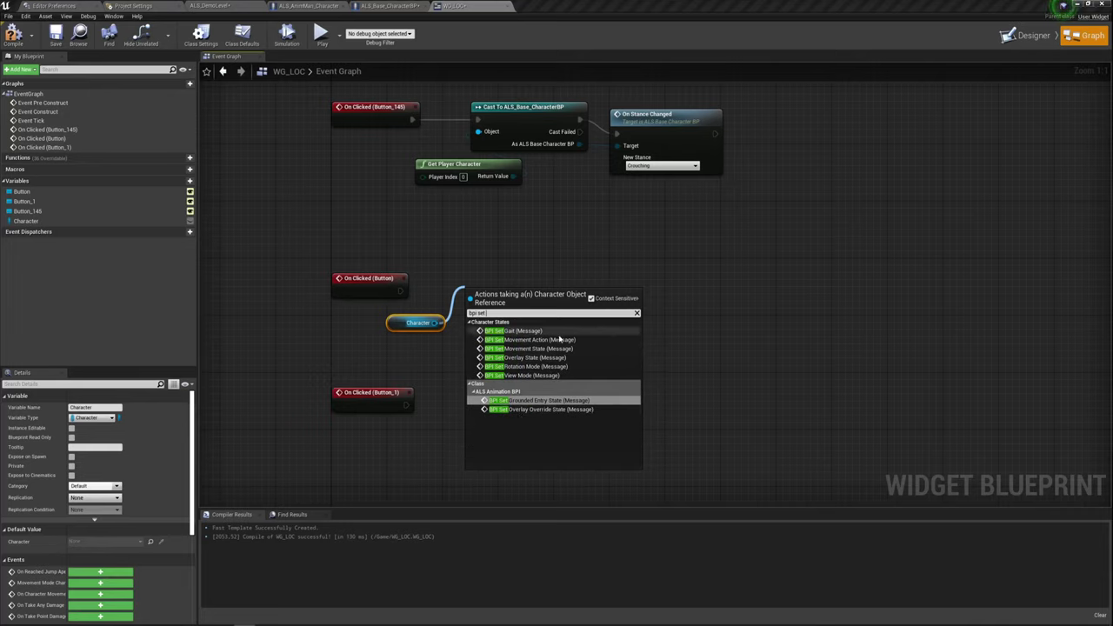
click(518, 358)
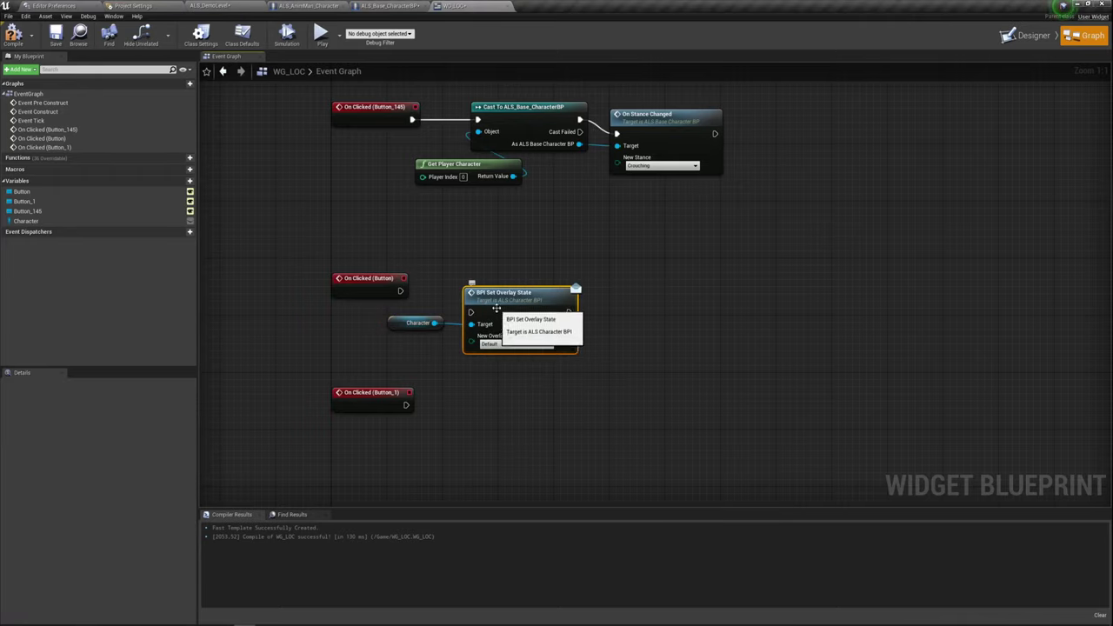
- Wire On Clicked (Button) into the overlay node and set its overlay state to Pistol 1H
drag(512, 324, 518, 303)
drag(401, 290, 439, 300)
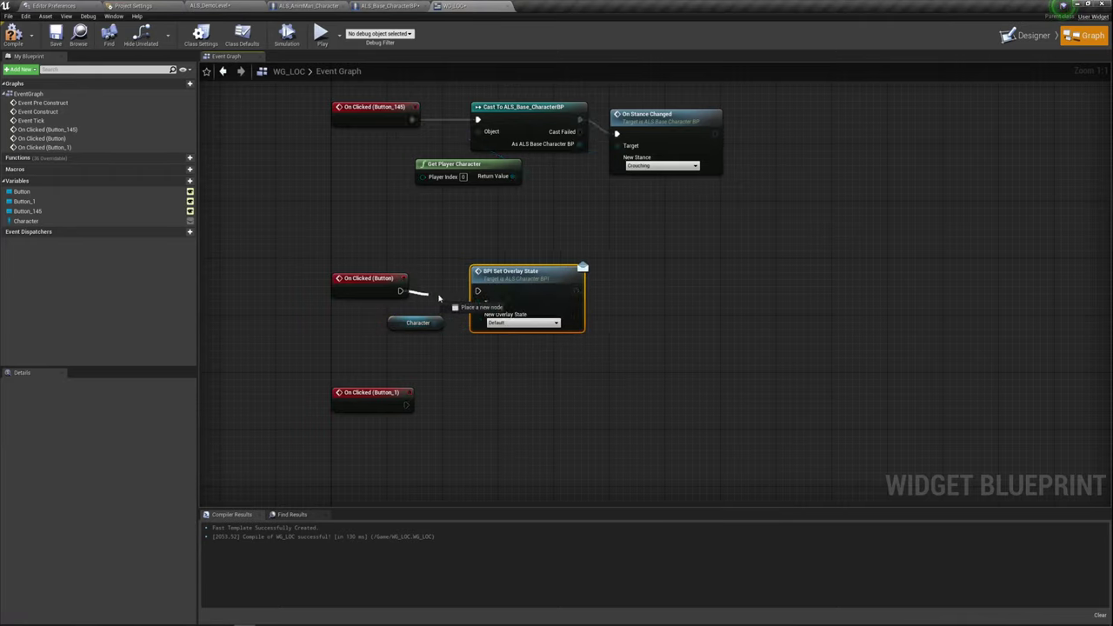
click(491, 322)
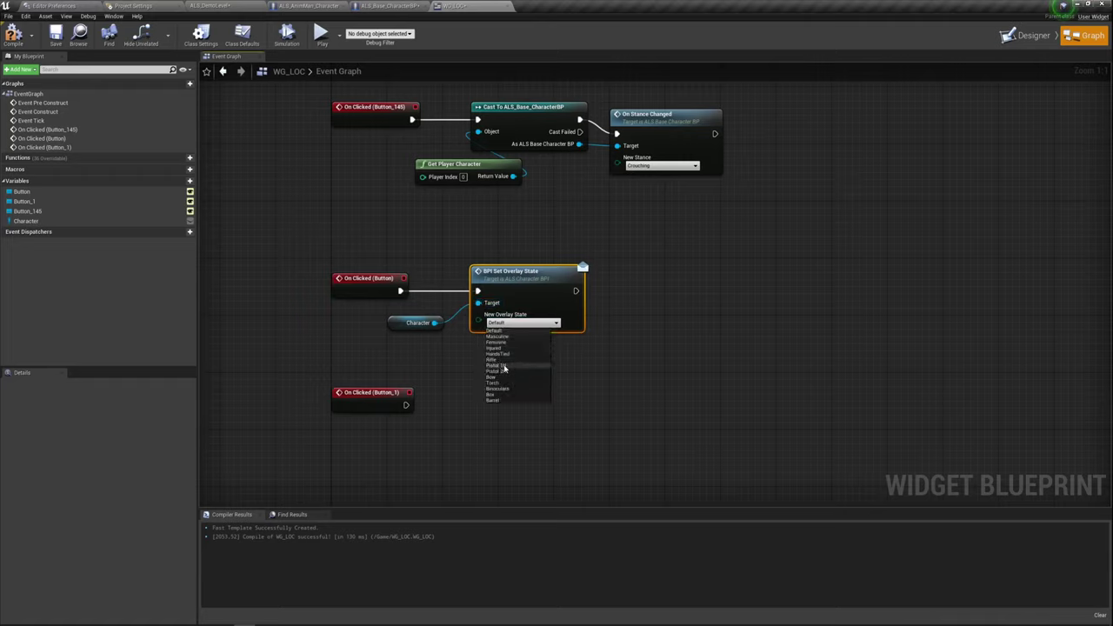
click(503, 368)
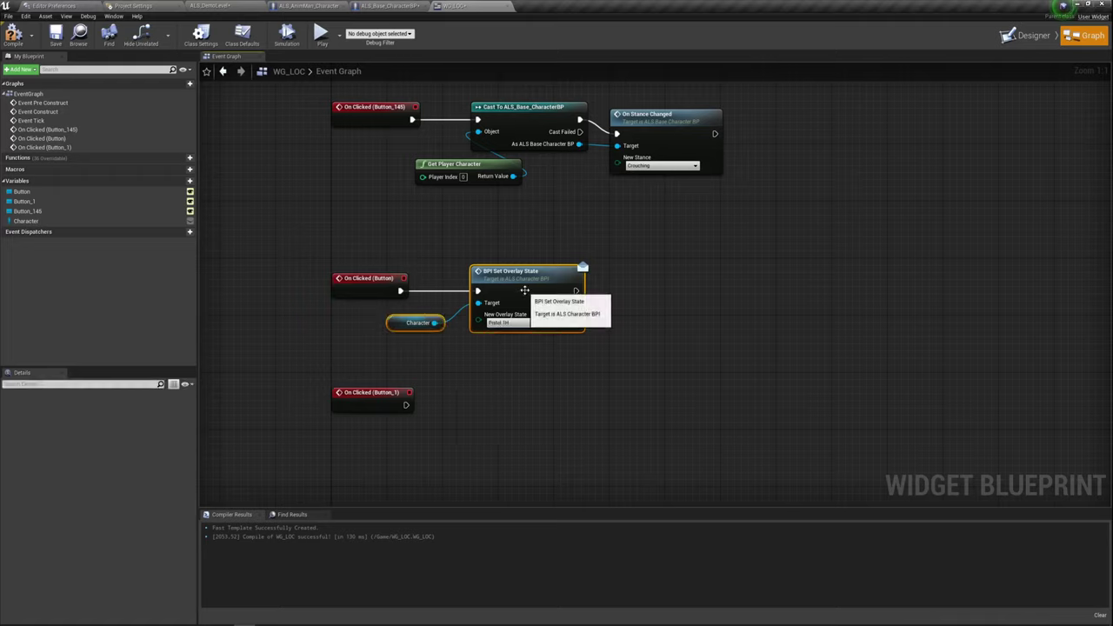
- Duplicate the overlay node for On Clicked (Button_1) and set the copy's overlay state to Rifle
key(ctrl+c)
key(ctrl+v)
drag(541, 376, 405, 404)
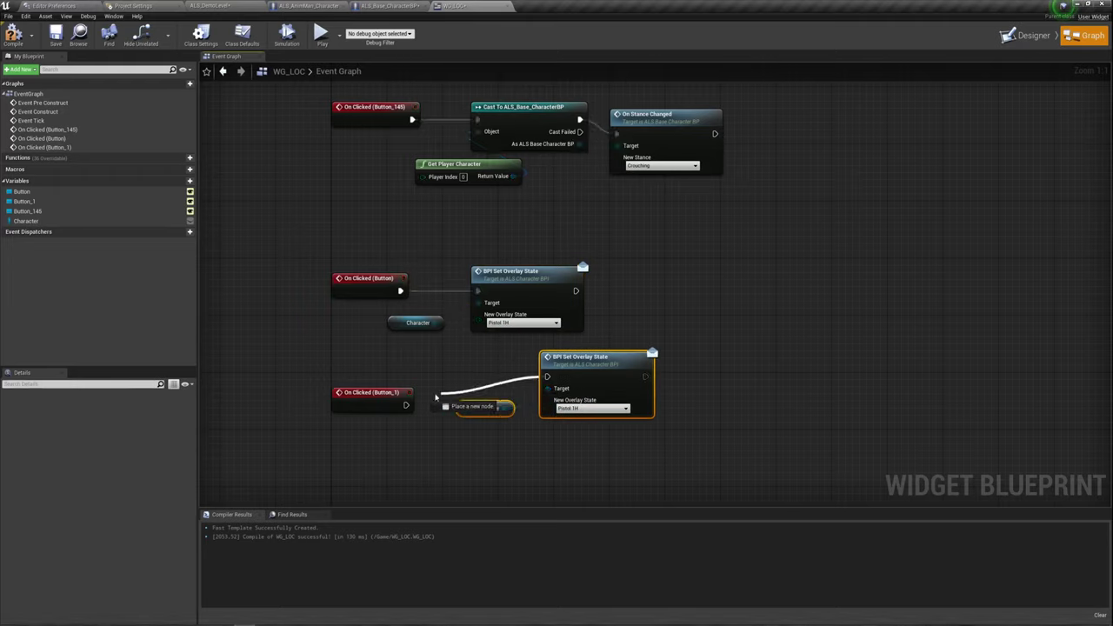
click(588, 409)
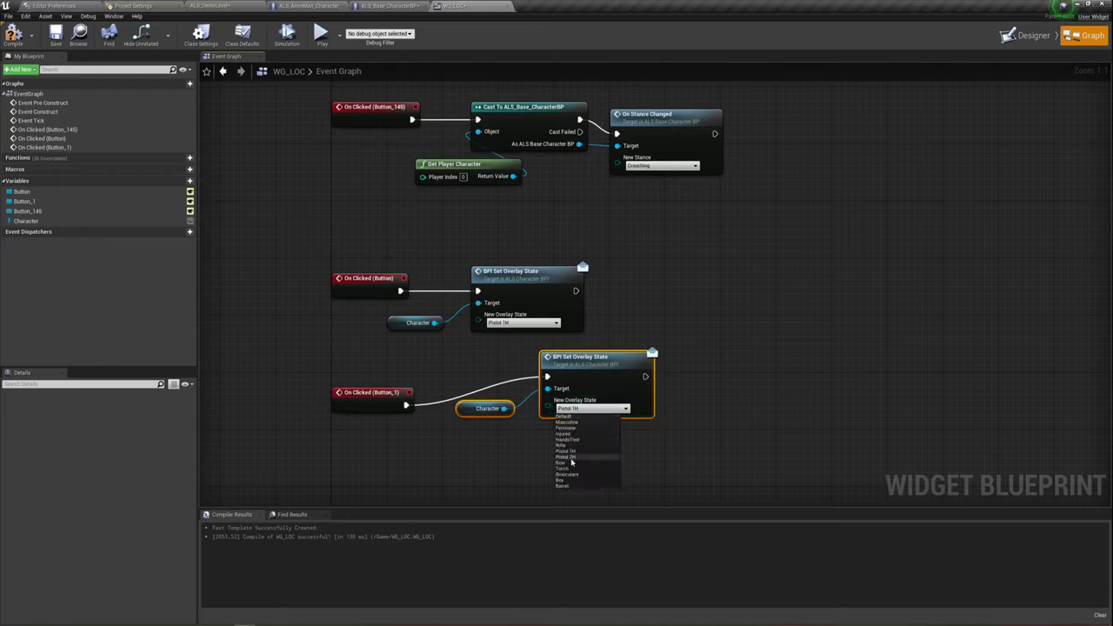
click(562, 445)
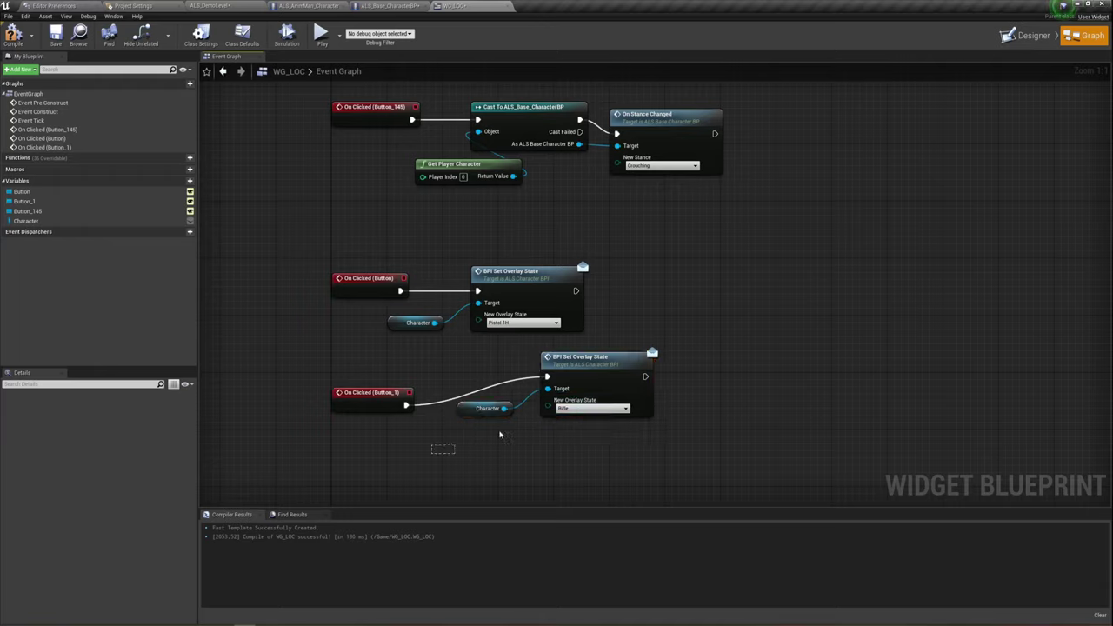
drag(591, 372, 521, 401)
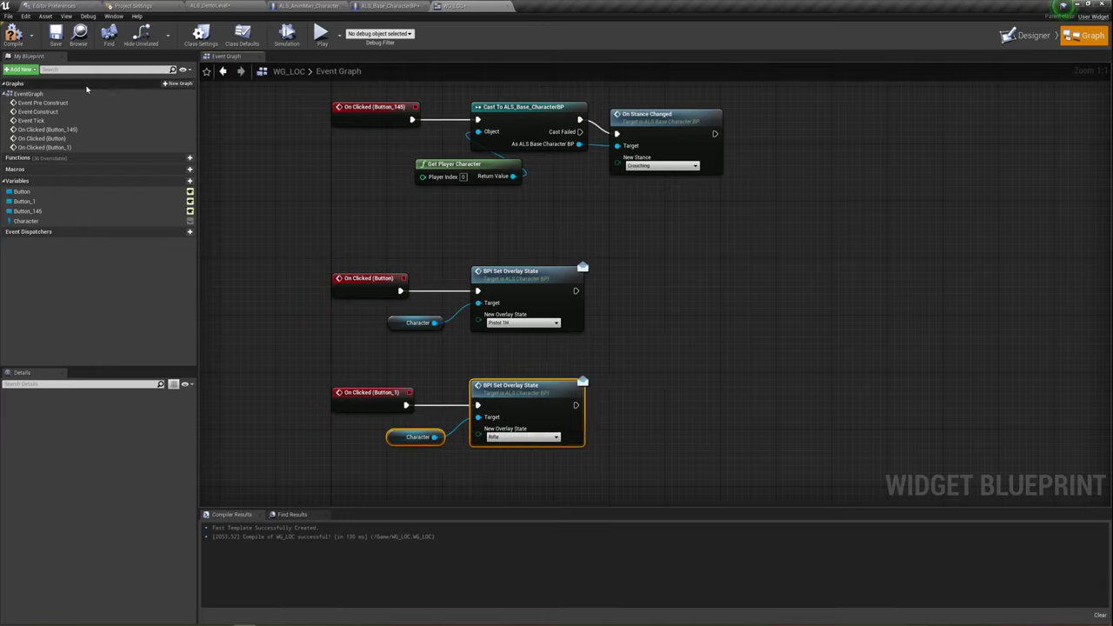
- Compile WG_LOC, try the stance widget button in a Play session, then stop the preview
click(14, 37)
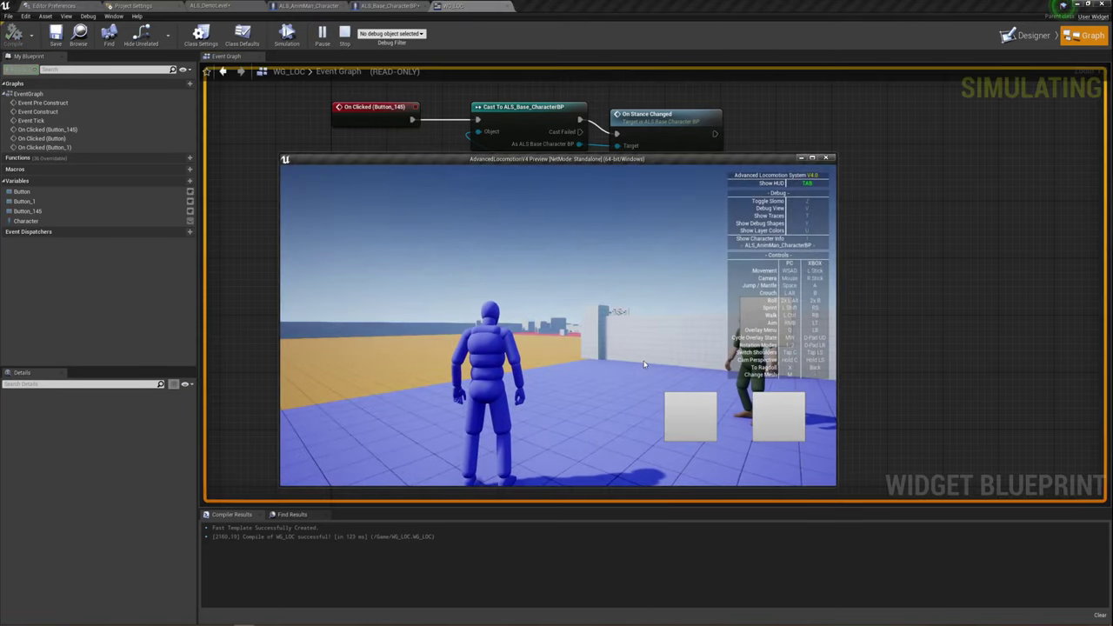
click(645, 363)
key(Tab)
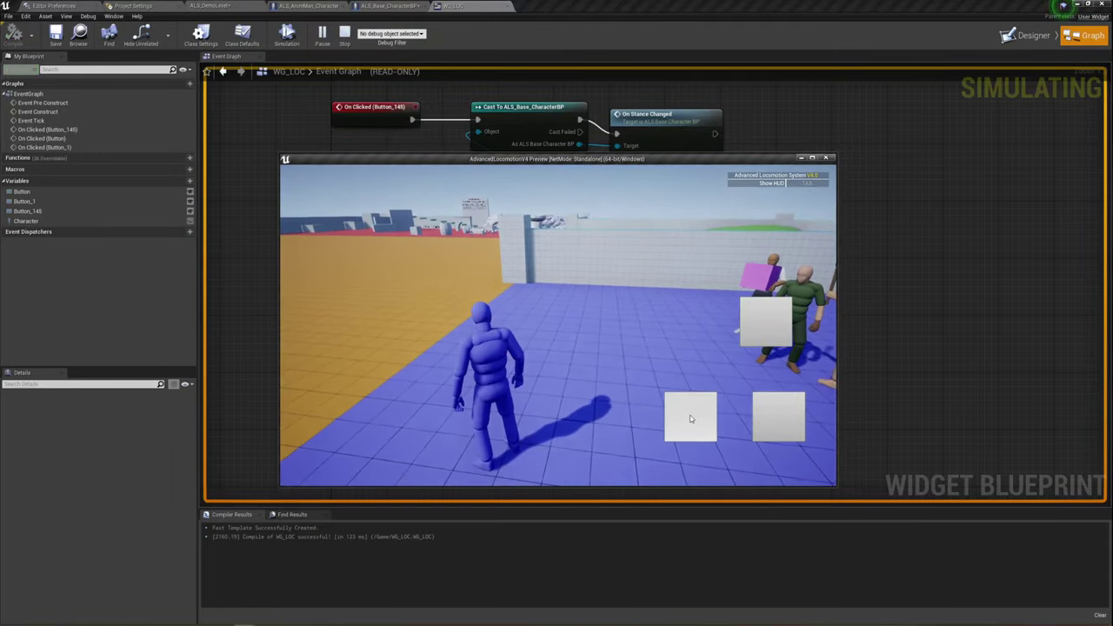
click(766, 411)
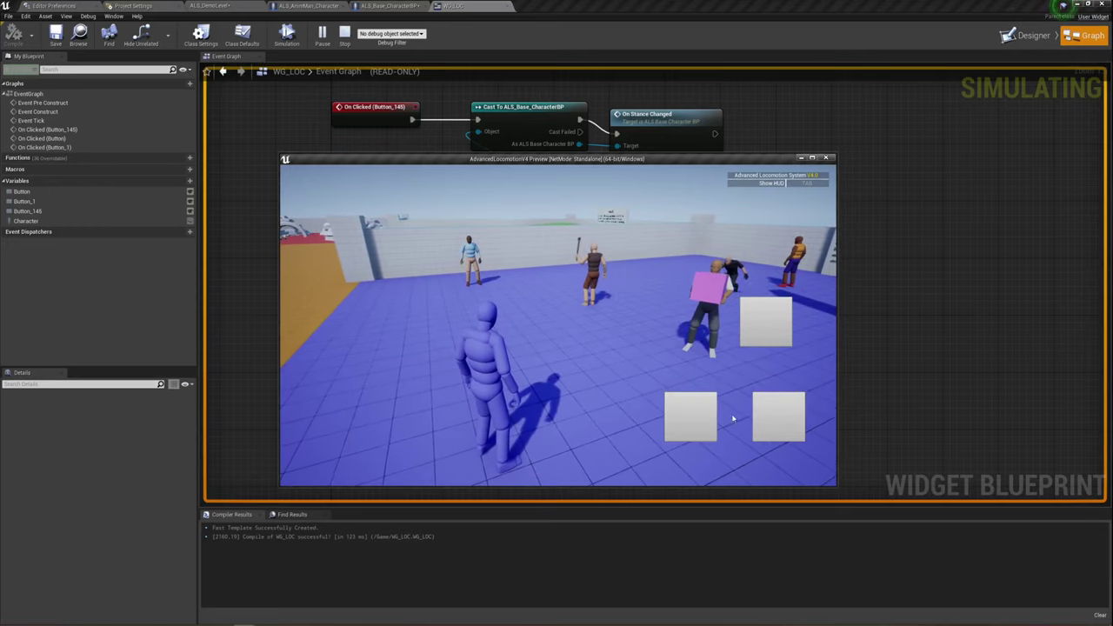
key(Escape)
- Delete both BPI Set Overlay State nodes under the two click events
click(572, 345)
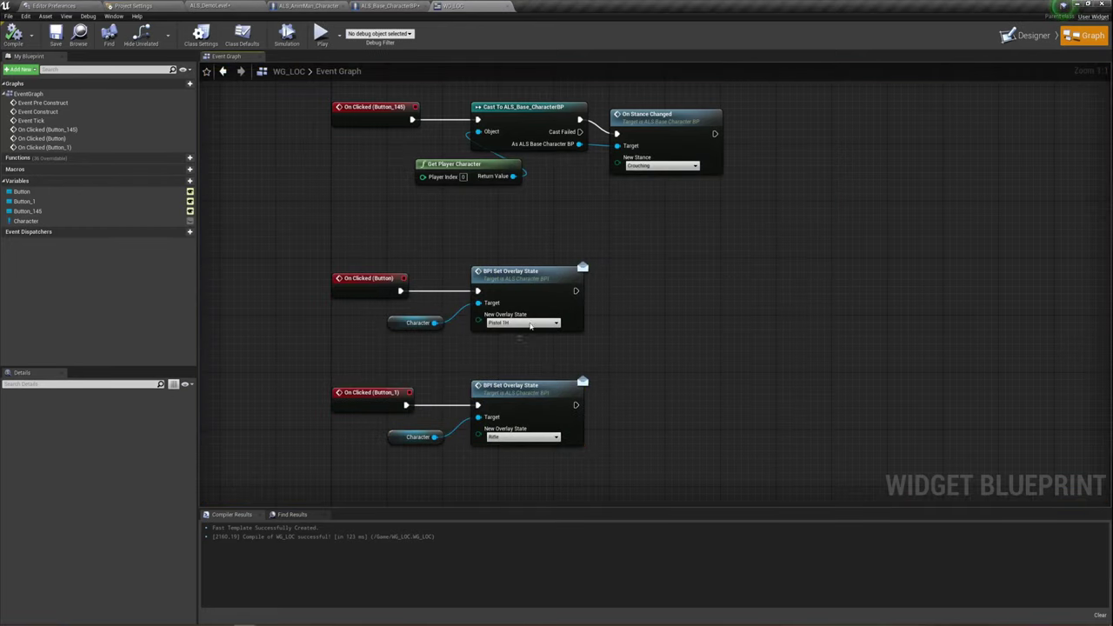
click(542, 293)
key(Delete)
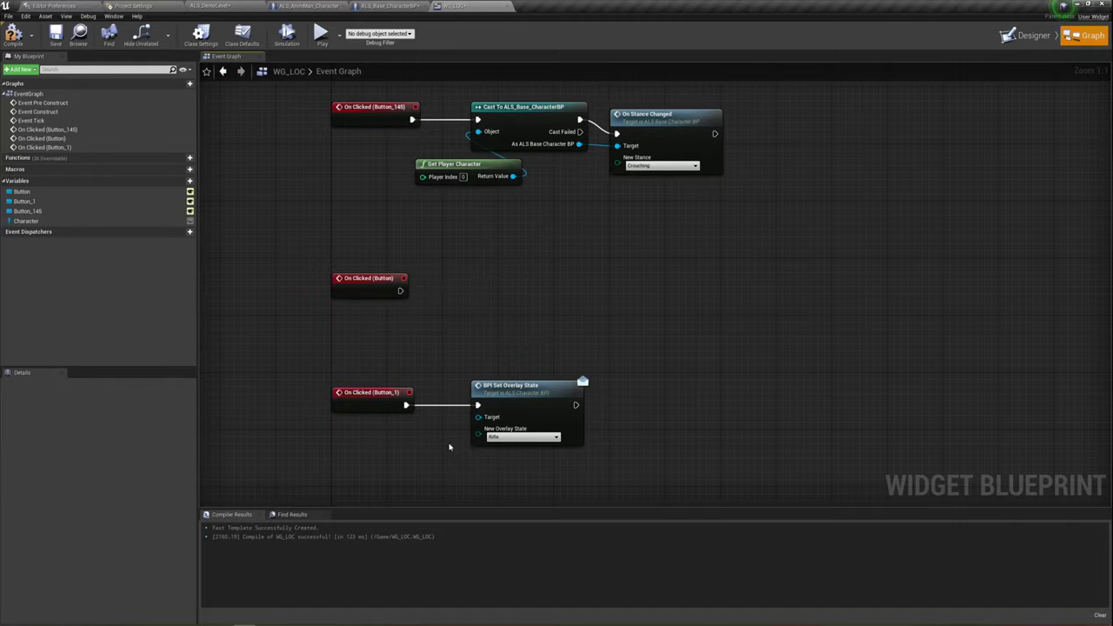
key(Delete)
- Duplicate the Cast to ALS_Base_CharacterBP and Get Player Character nodes, wiring On Clicked (Button) into the copy
drag(499, 182, 511, 132)
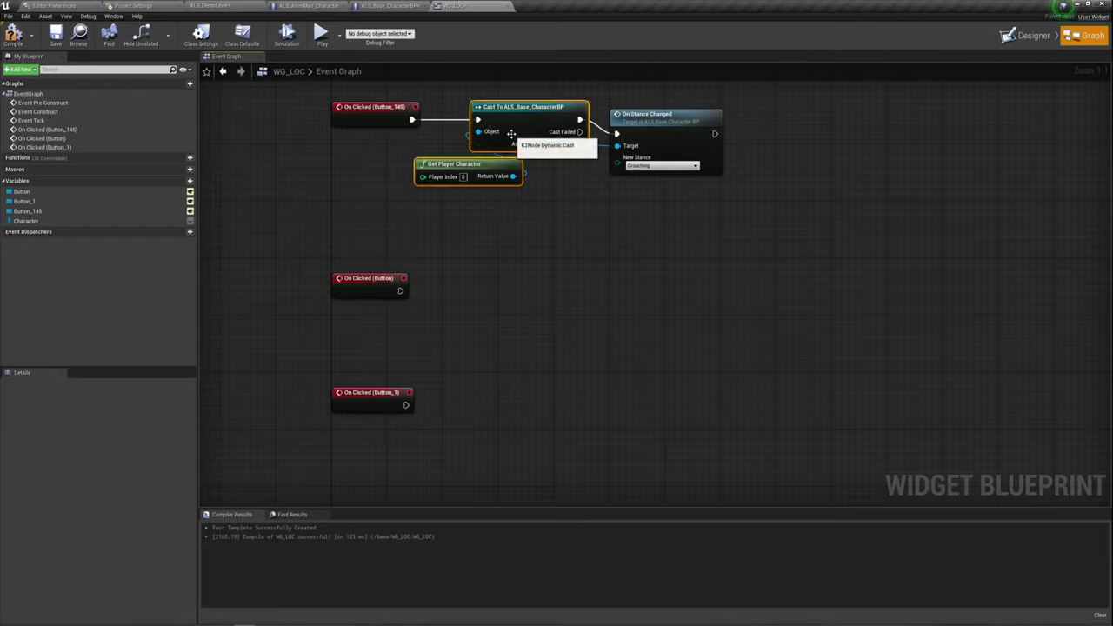
key(ctrl+c)
key(ctrl+v)
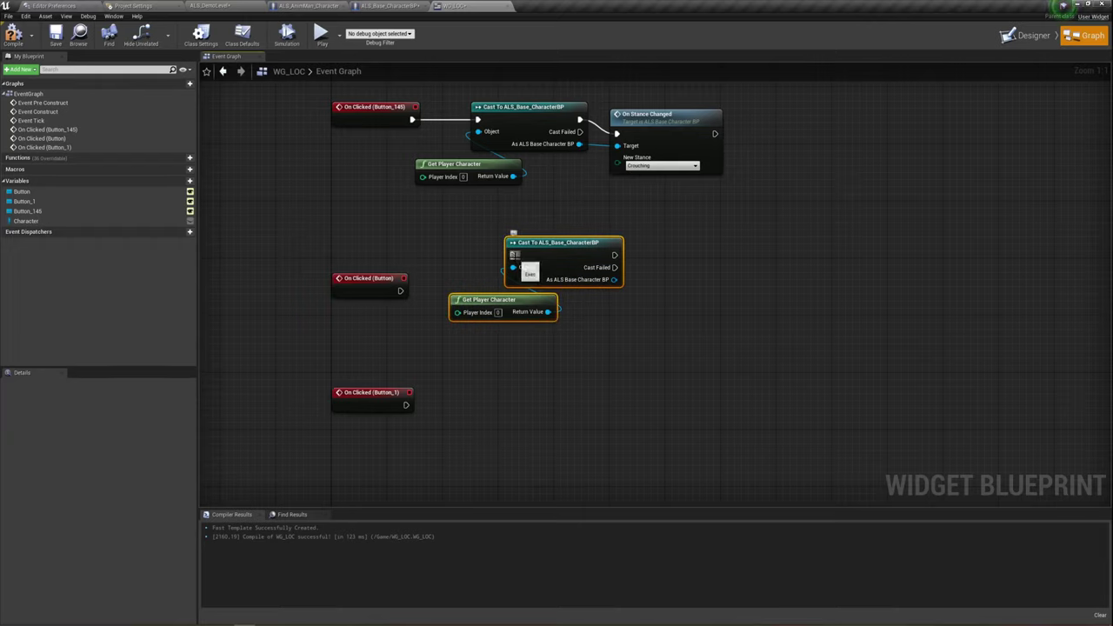
drag(512, 255, 406, 292)
drag(566, 249, 510, 280)
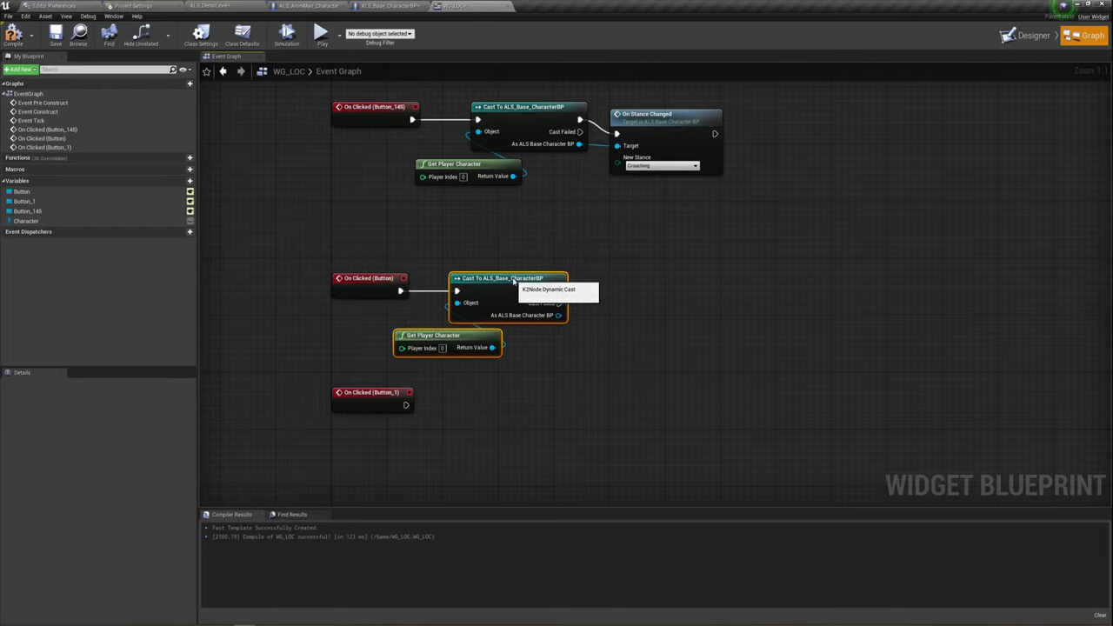
- Add a BPI Set Rotation Mode call from the cast's character output
drag(558, 315, 594, 305)
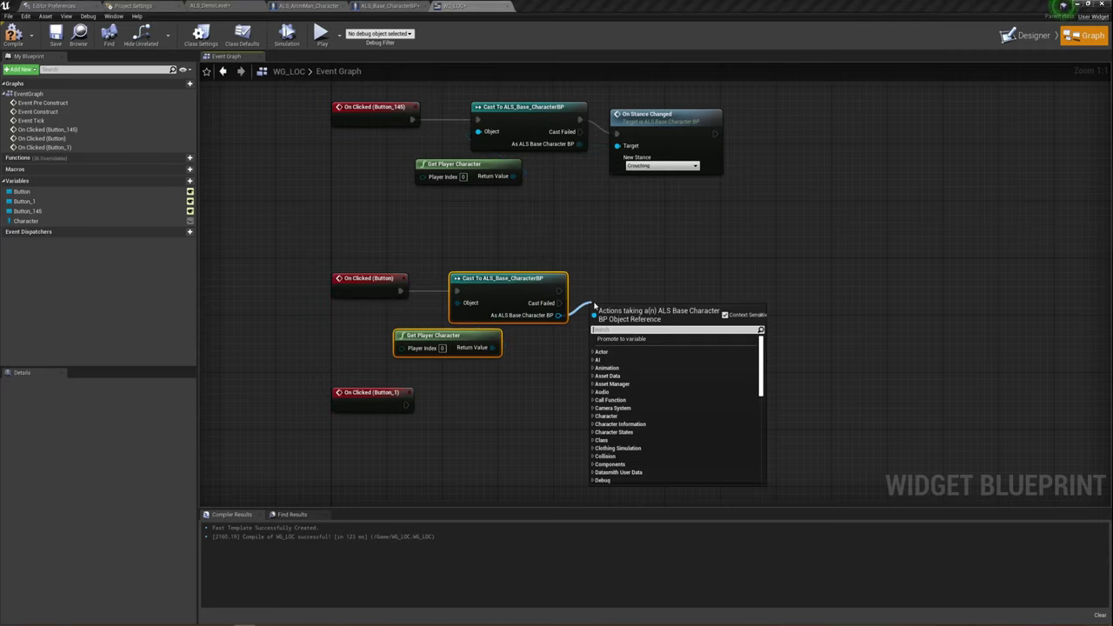
text(bpi)
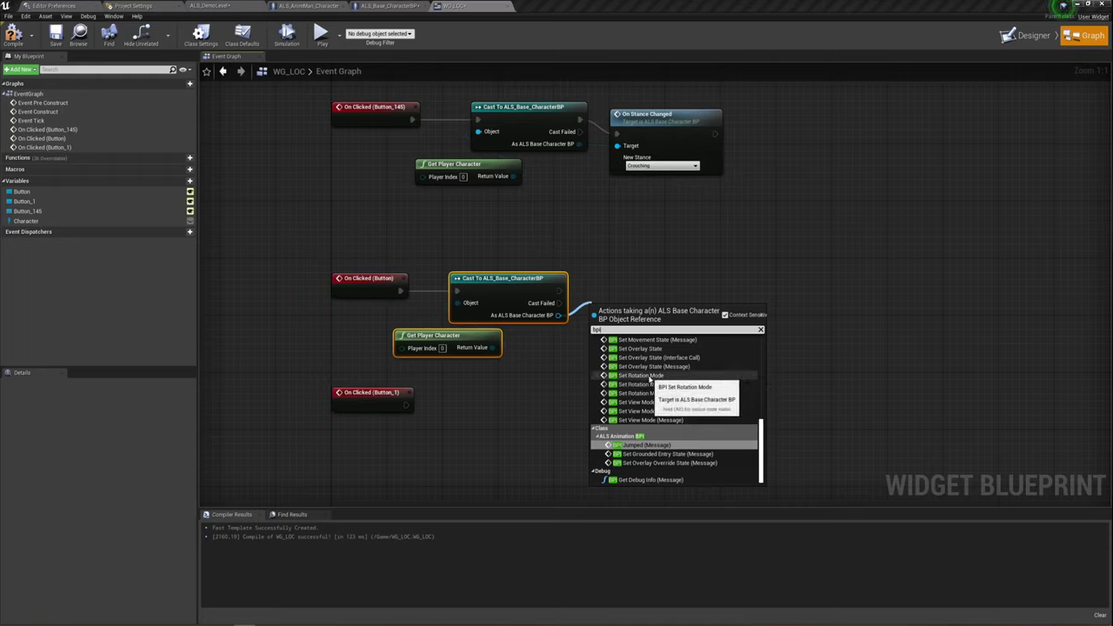
click(649, 377)
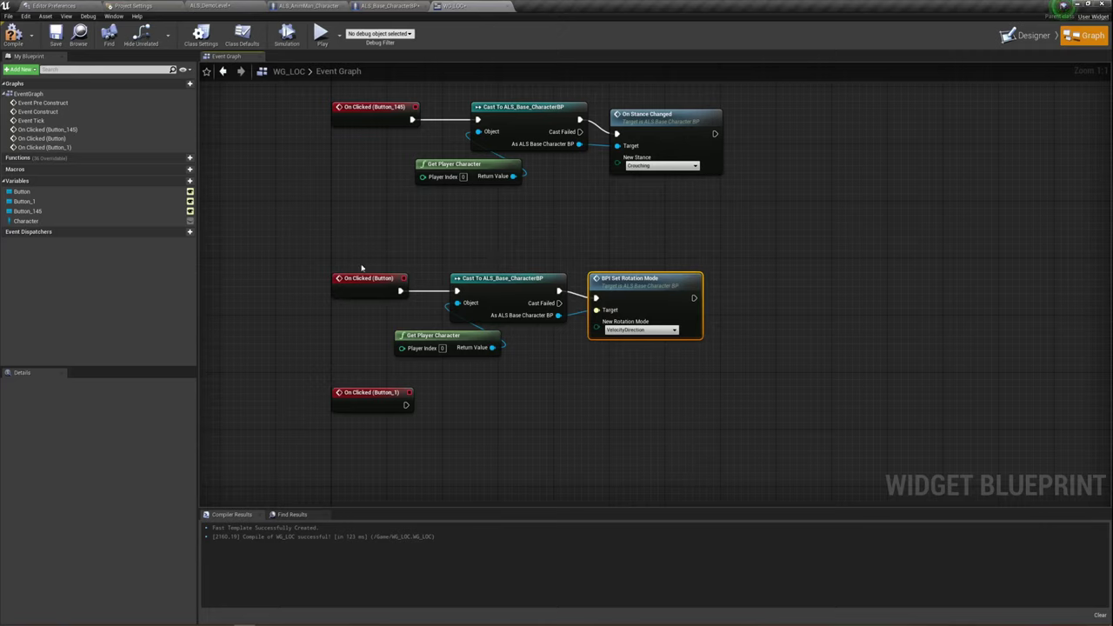
- Delete the stray Character getter and the BPI Set Rotation Mode node
ctrl+drag(26, 221, 465, 236)
click(450, 233)
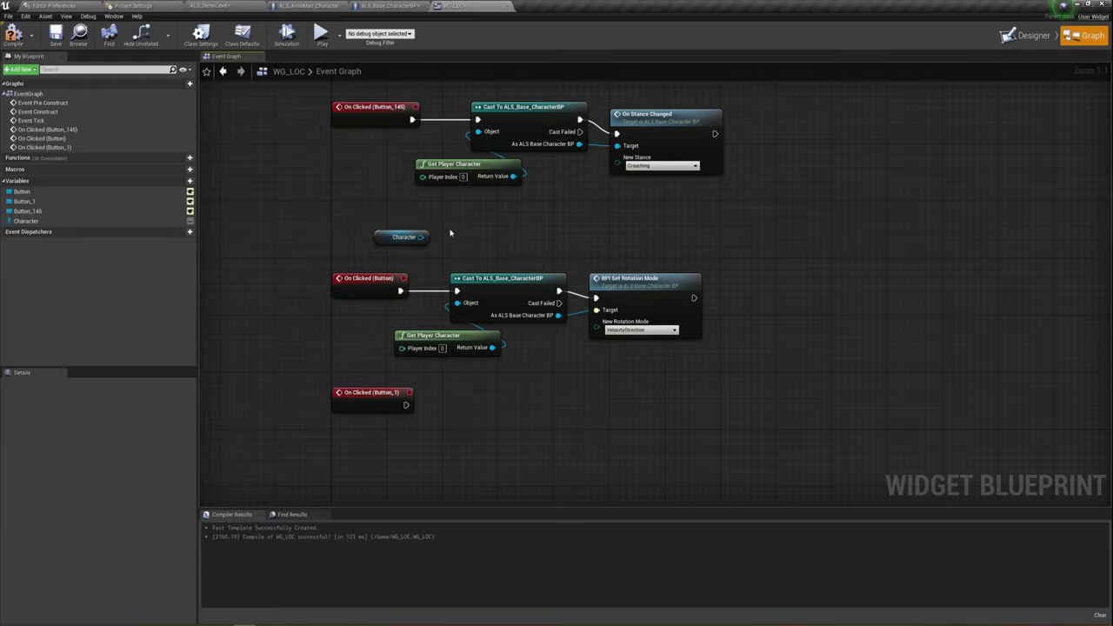
drag(364, 213, 436, 255)
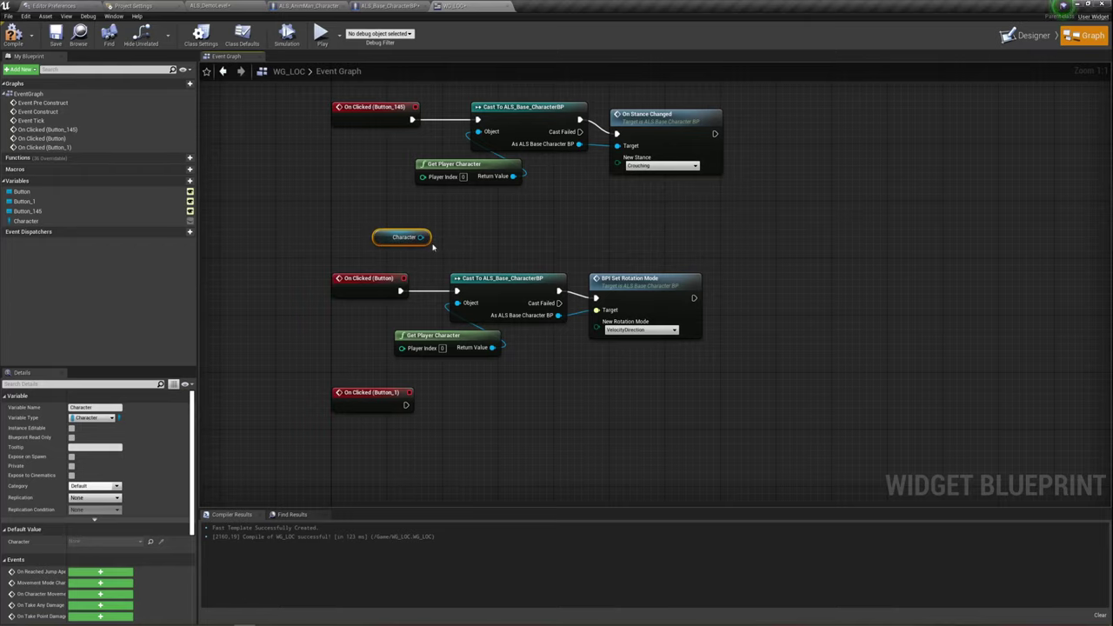
key(Delete)
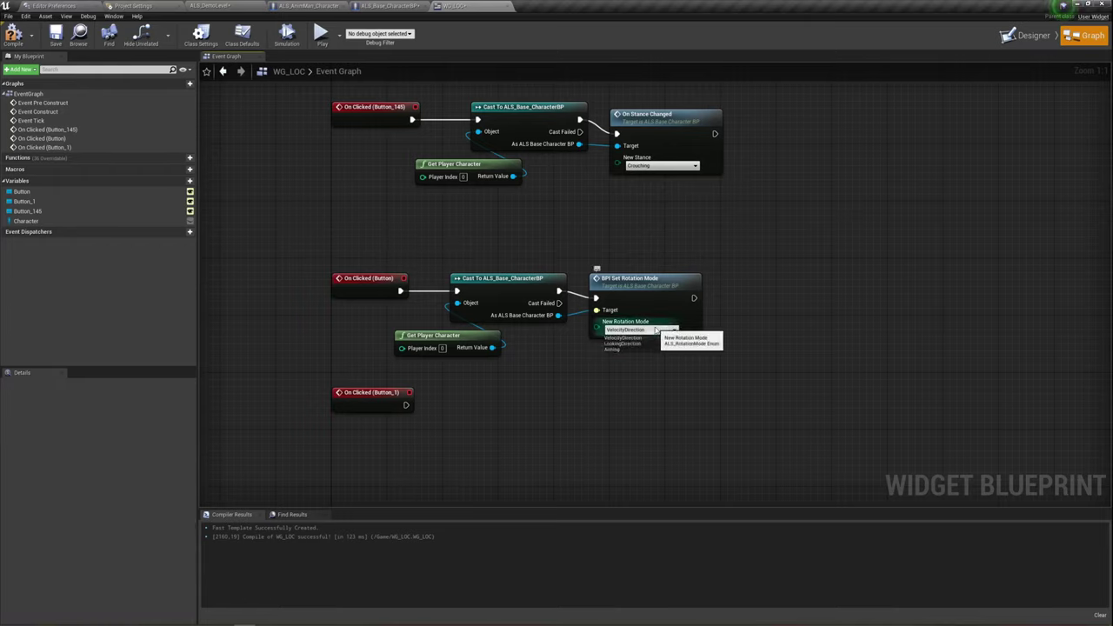
click(642, 289)
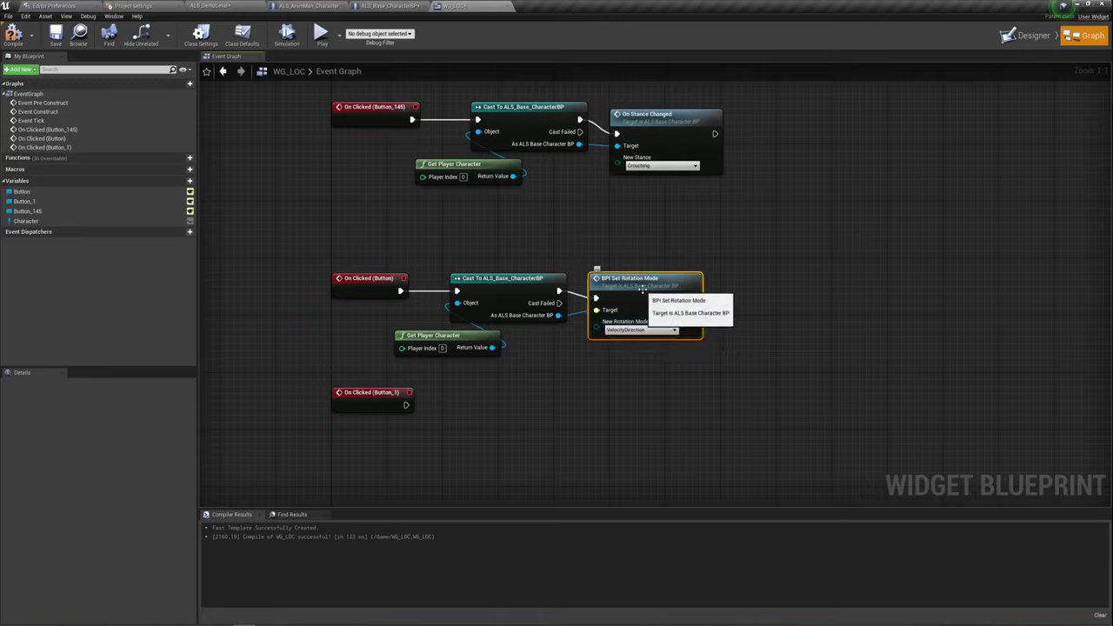
key(Delete)
drag(559, 315, 587, 301)
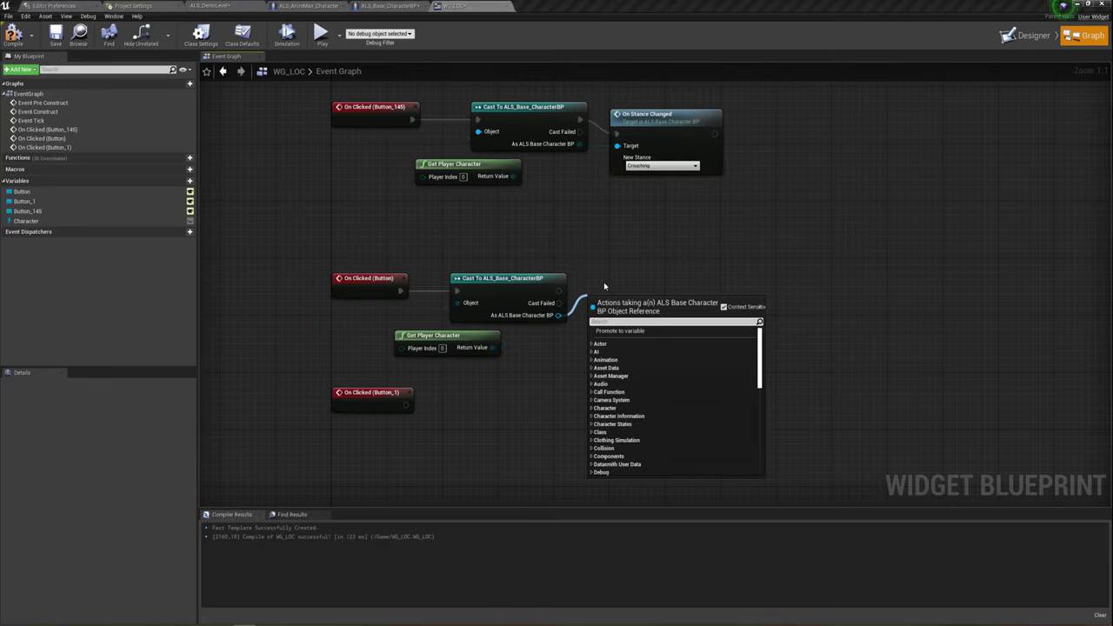
- Add a BPI Set Overlay State call after the cast, set to Pistol 1H
text(bpi)
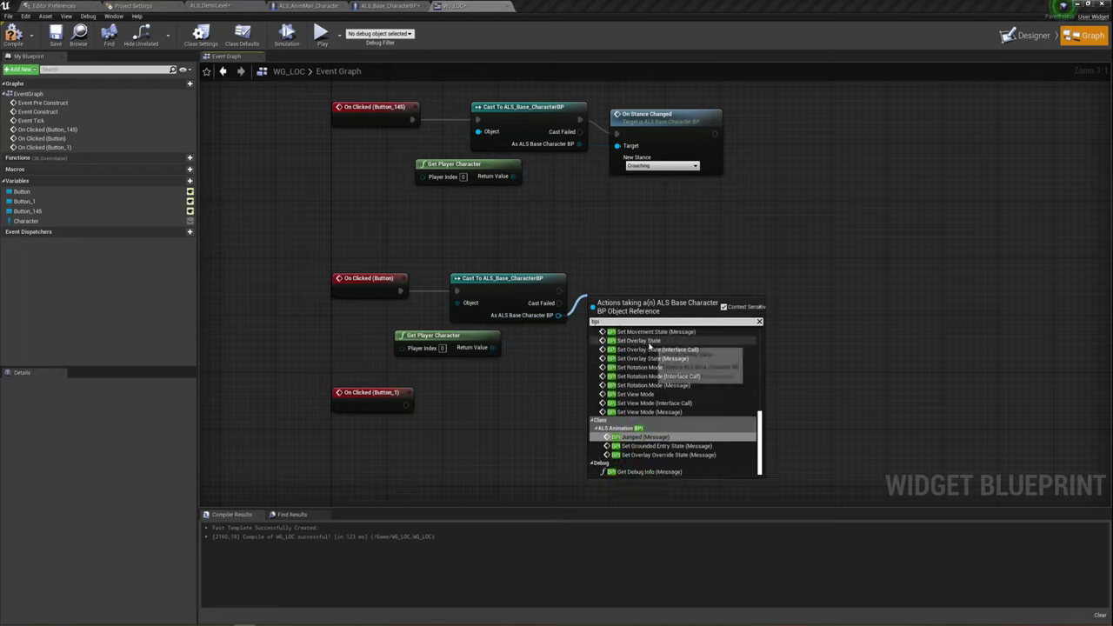
click(648, 343)
drag(639, 315, 625, 286)
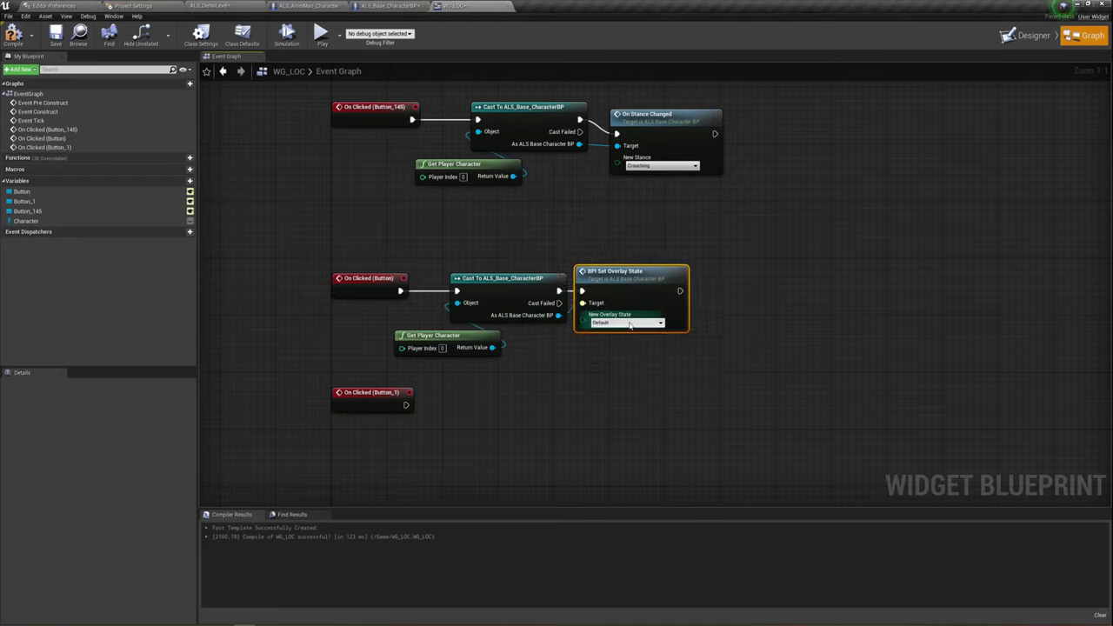
click(626, 324)
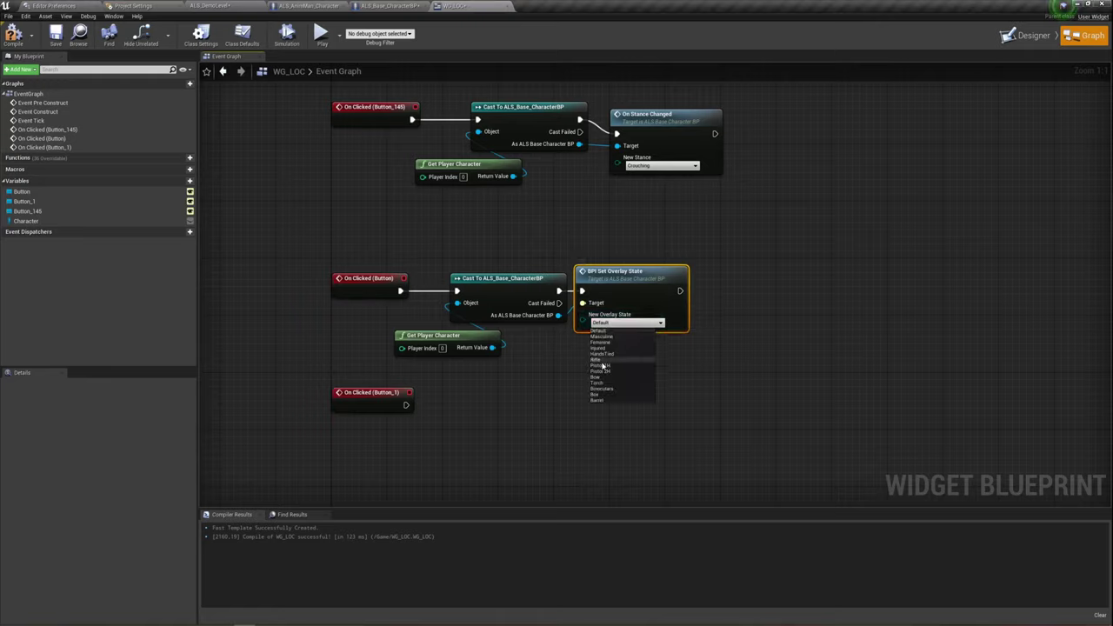
click(607, 366)
- Copy the cast-and-overlay group for On Clicked (Button_1), set it to Rifle, and compile
drag(461, 372, 582, 278)
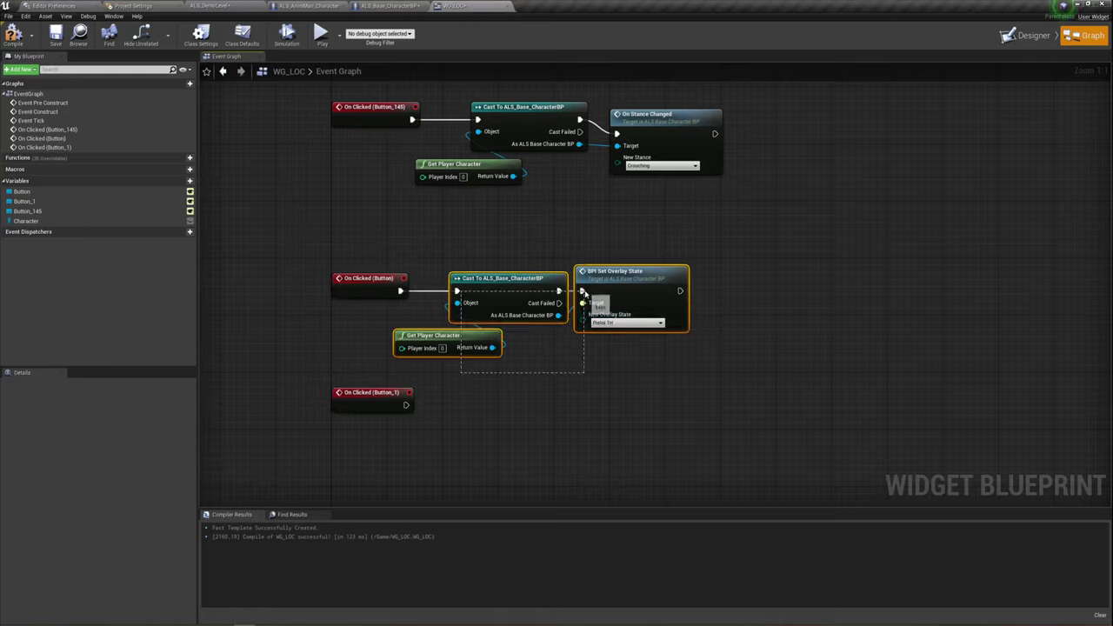
key(ctrl+c)
key(ctrl+v)
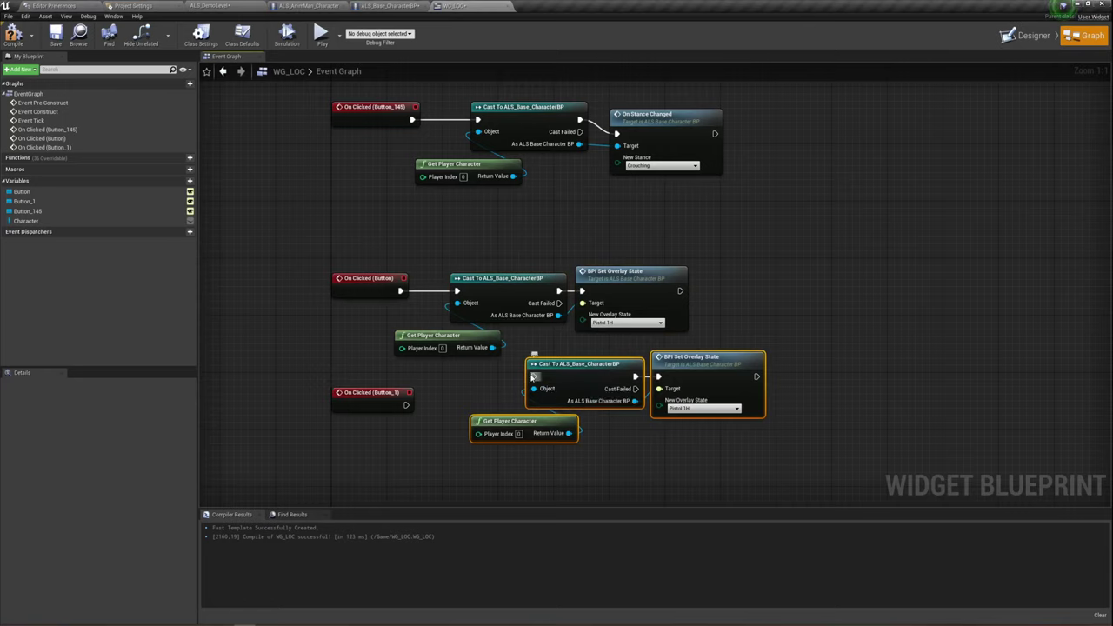
drag(533, 377, 405, 405)
click(695, 408)
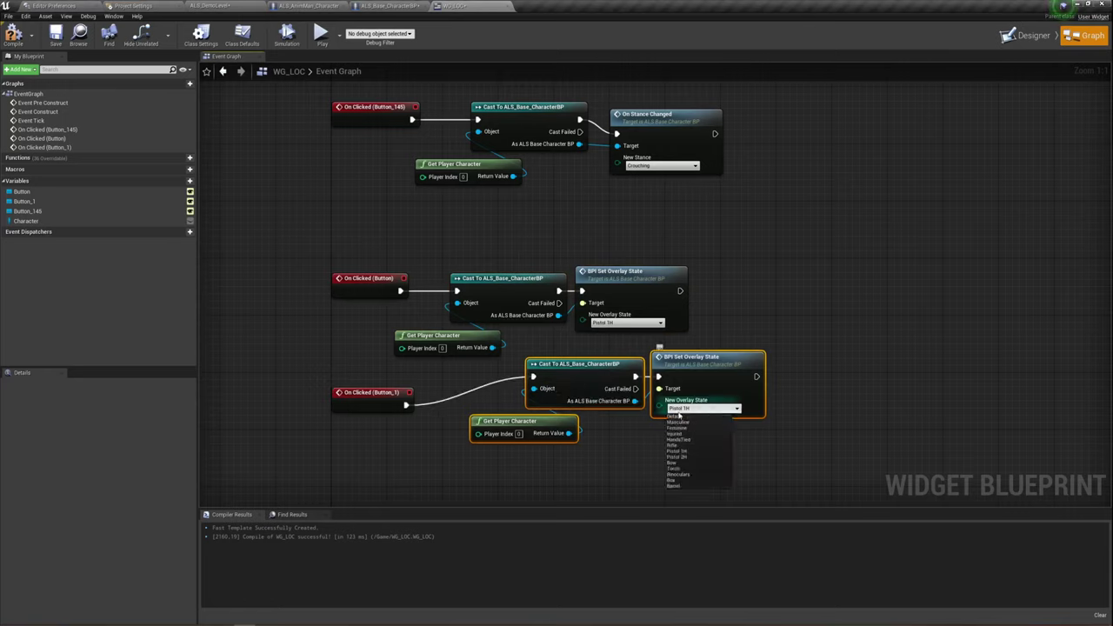
click(678, 445)
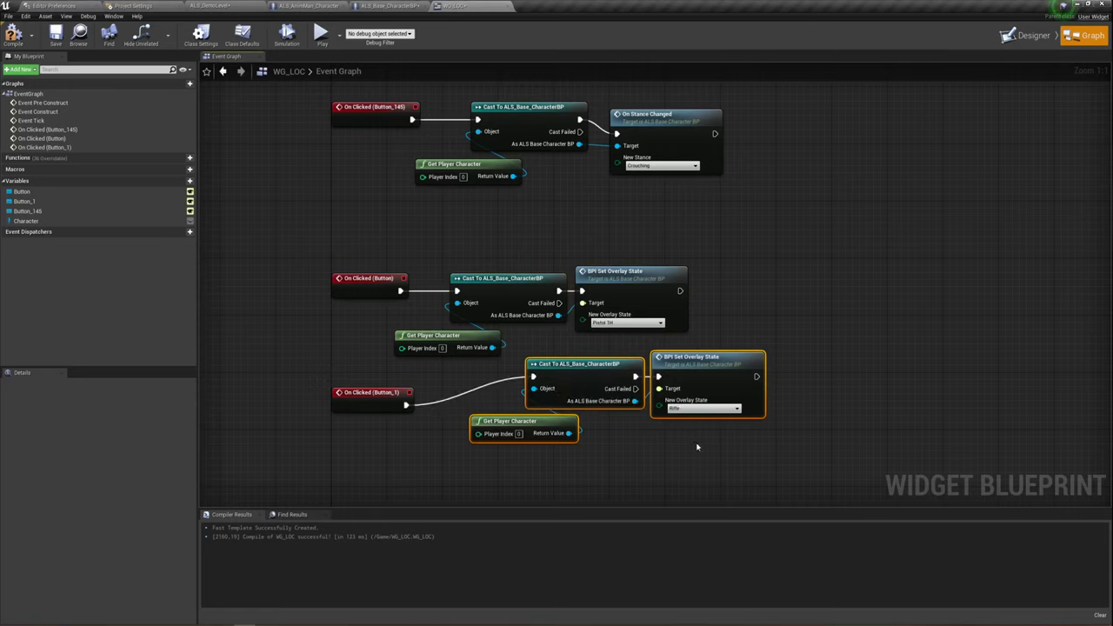
click(697, 447)
click(13, 35)
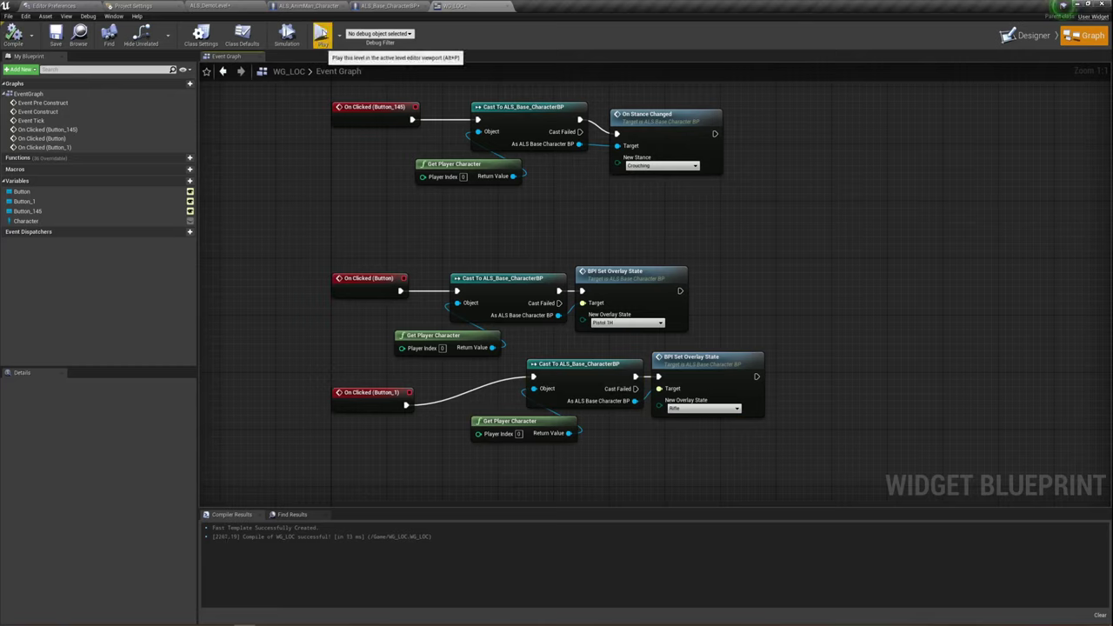
click(320, 37)
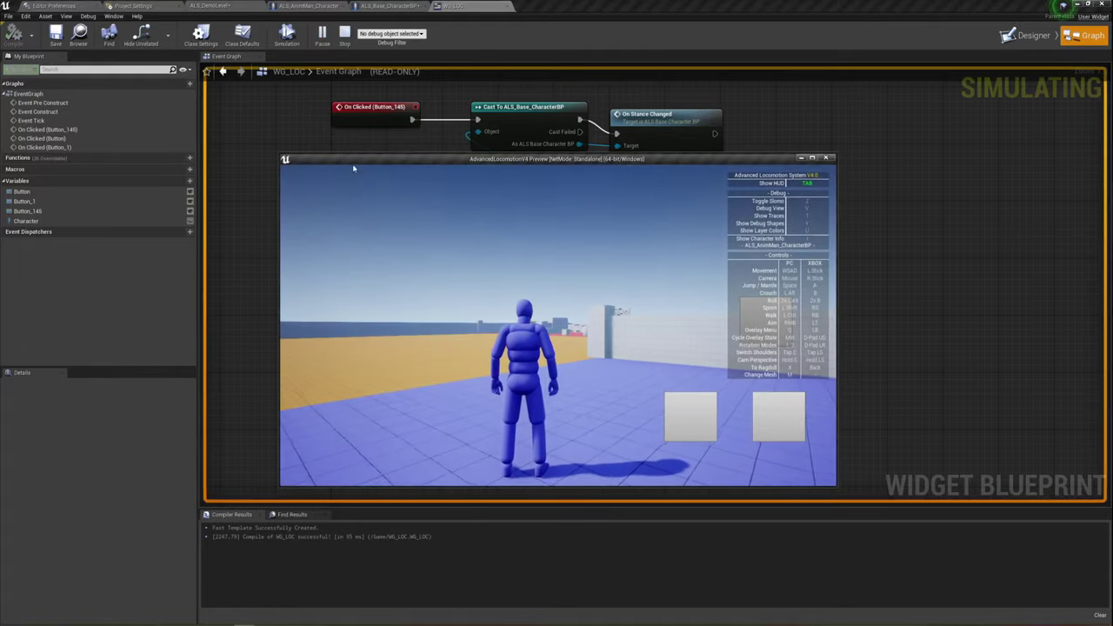
key(w)
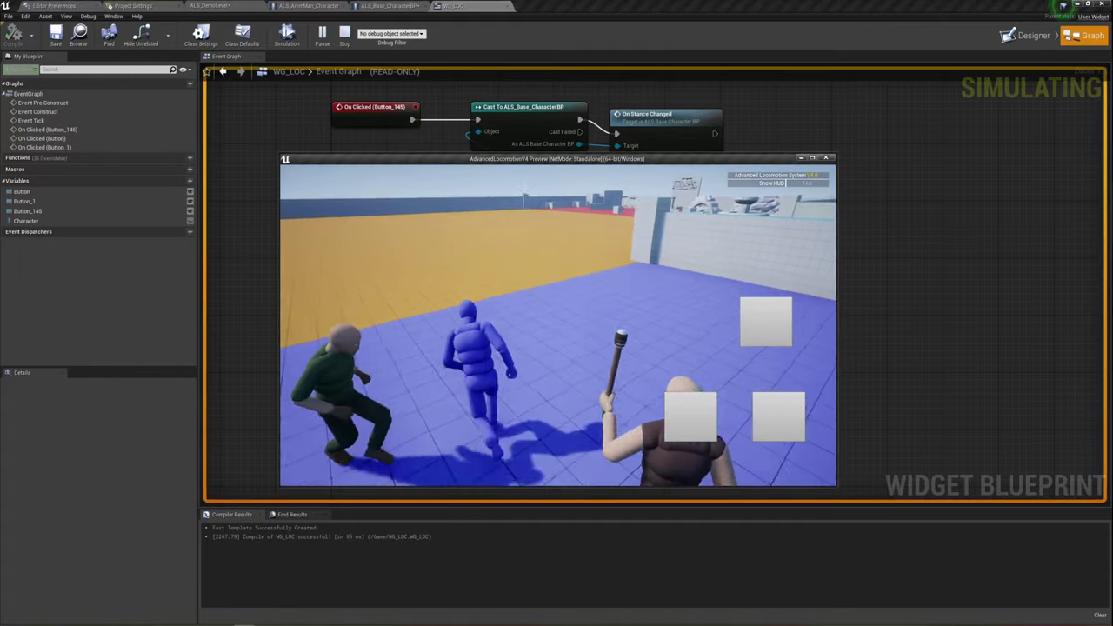
key(c)
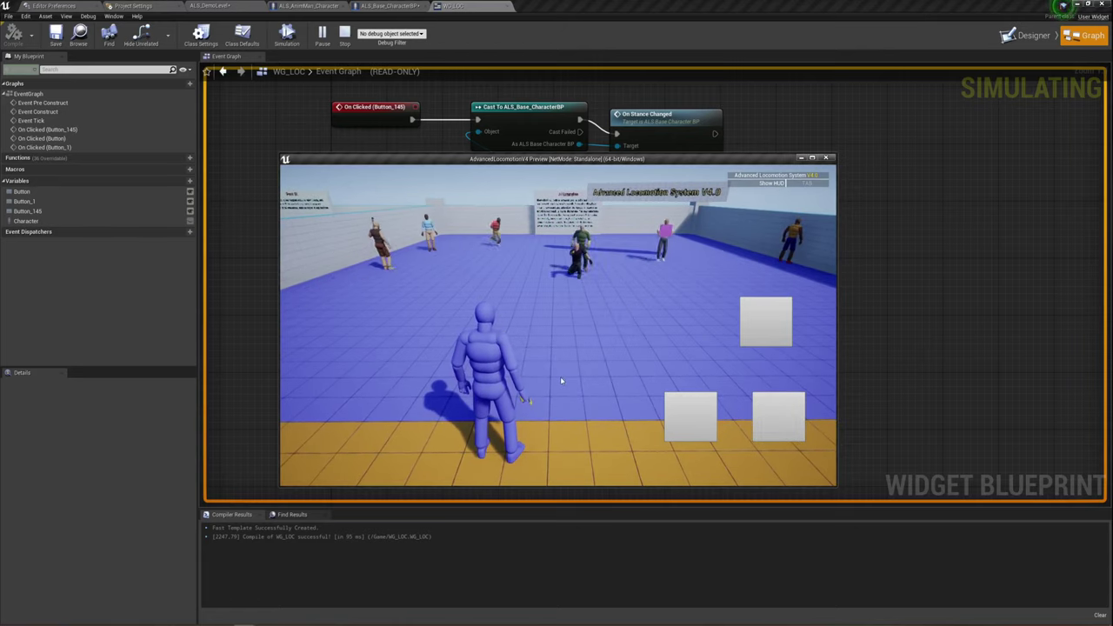
click(758, 414)
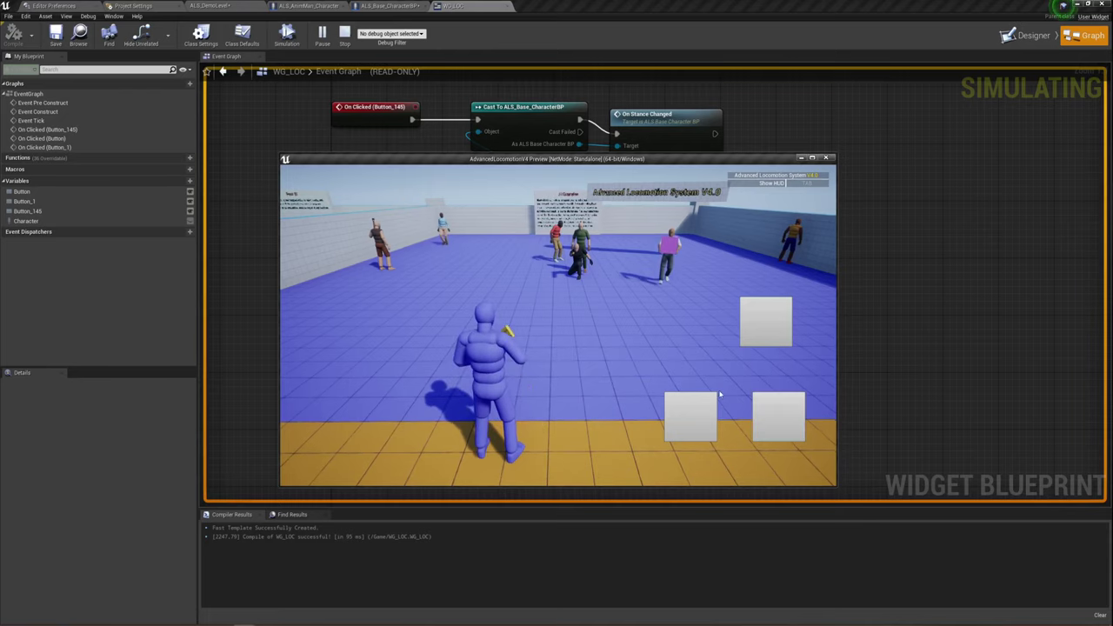
click(754, 322)
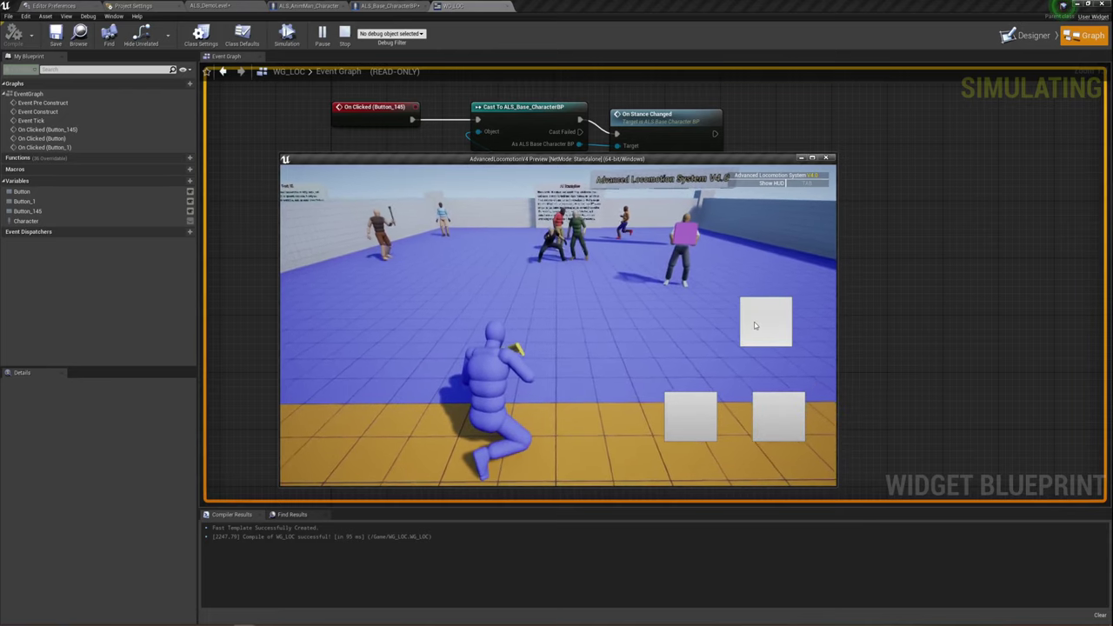
click(694, 421)
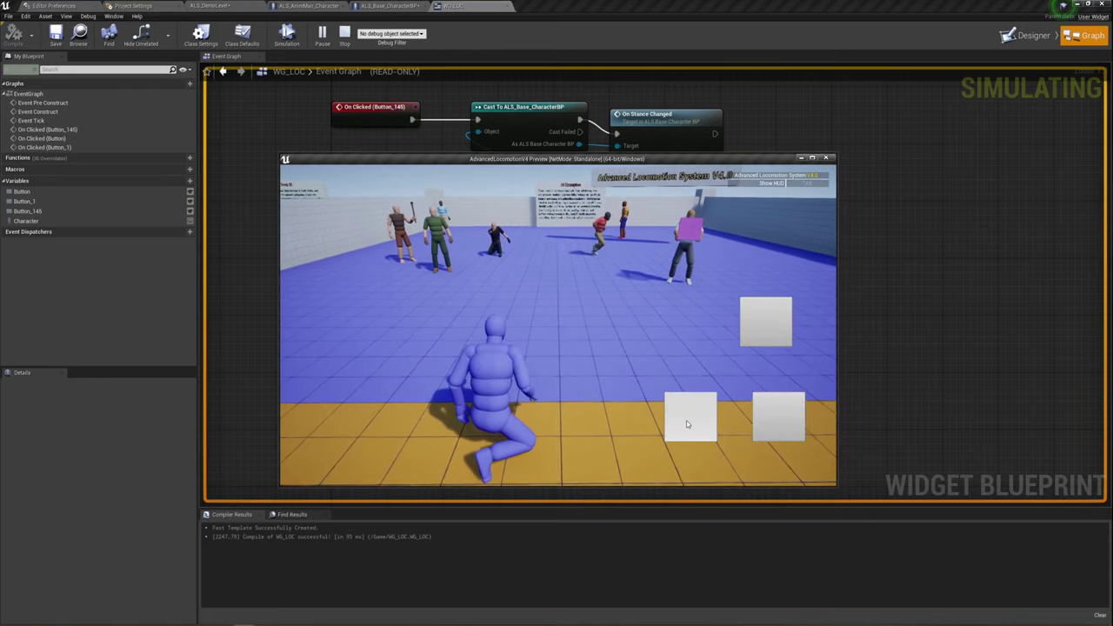
drag(512, 346, 469, 355)
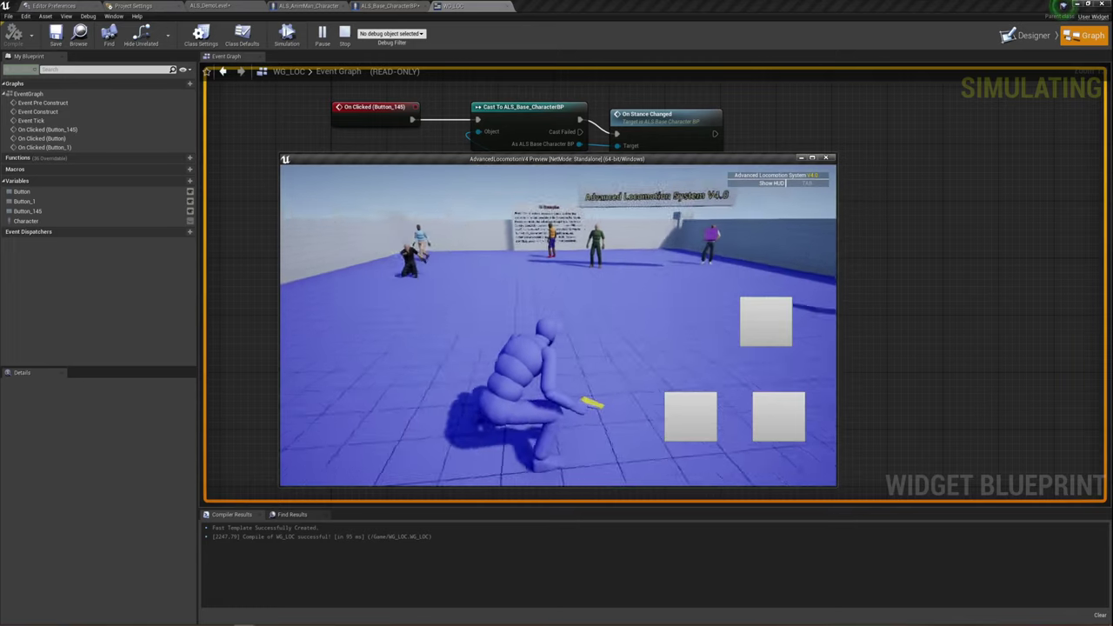
drag(470, 355, 505, 319)
key(Escape)
- Switch to the ALS_Base_CharacterBP Event Graph and move to an empty area
scroll(684, 300, down, 2)
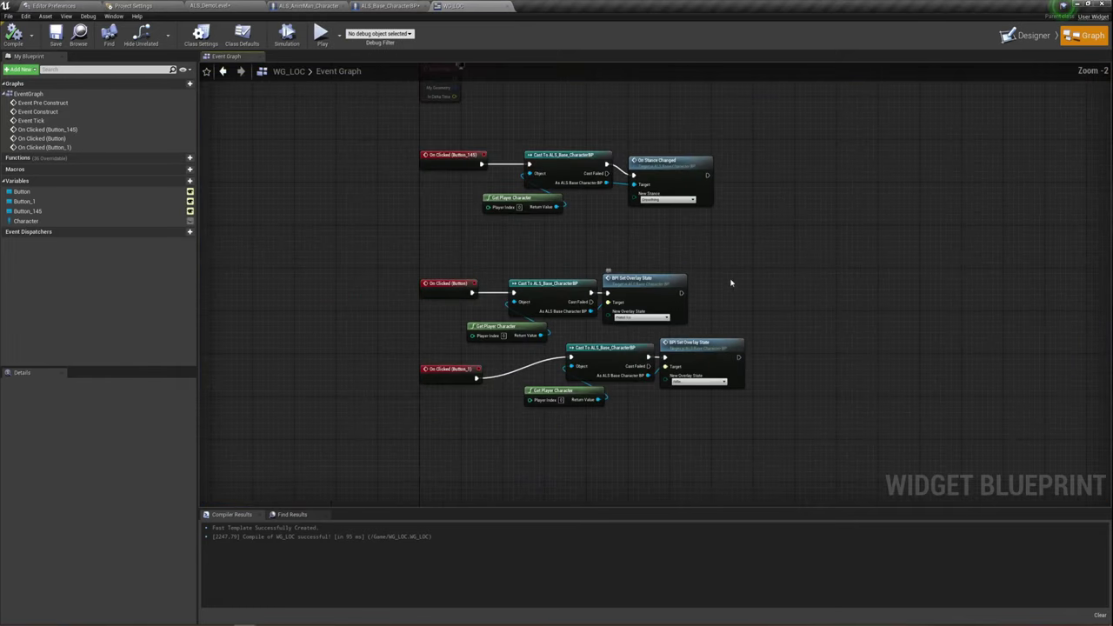
scroll(629, 321, up, 1)
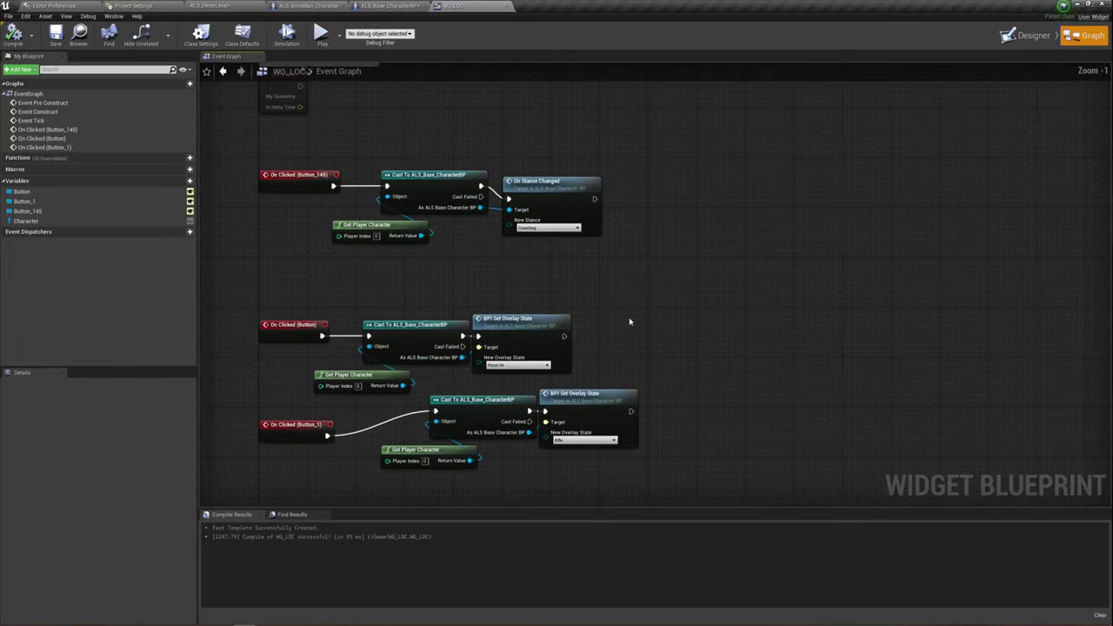
click(374, 7)
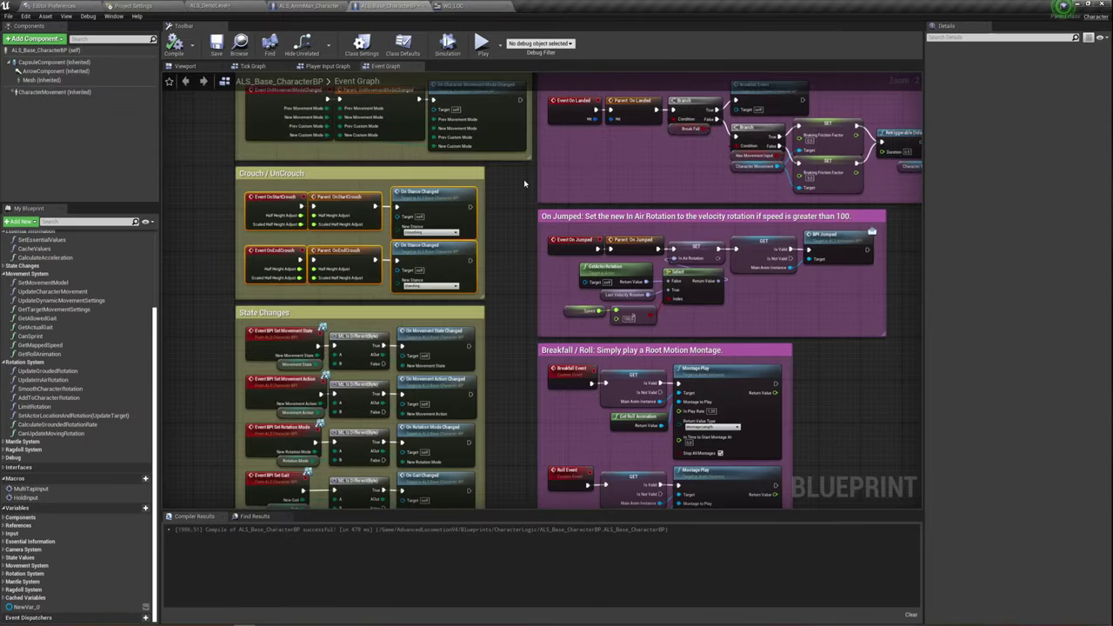
scroll(524, 183, down, 1)
drag(266, 173, 795, 398)
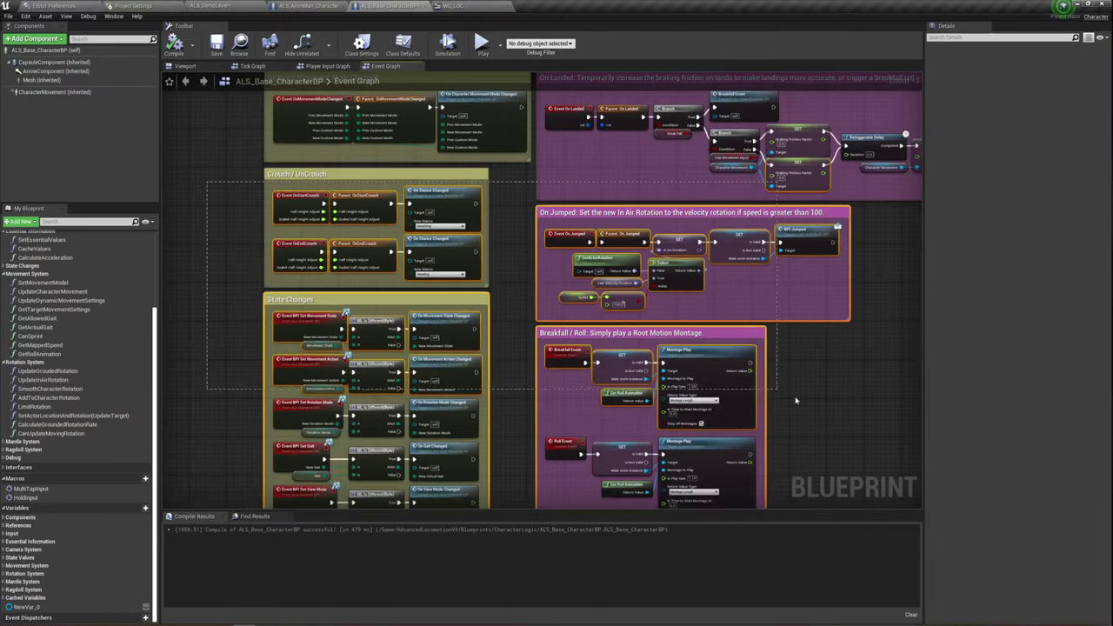
mouse_move(839, 362)
right_down()
mouse_move(679, 219)
mouse_move(502, 301)
right_up()
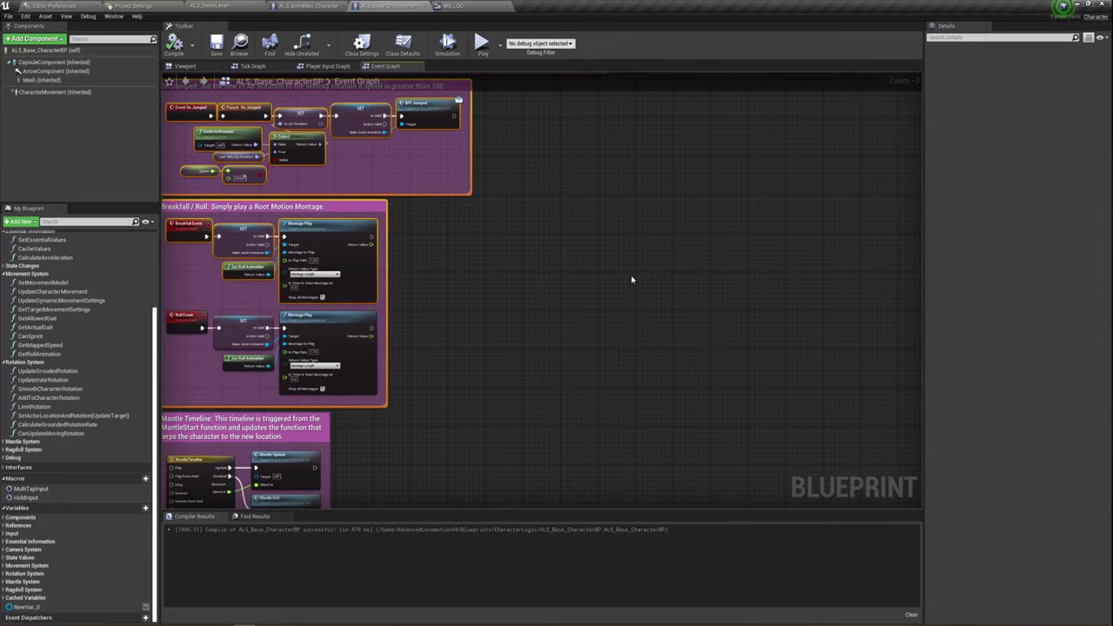
- Place a new Custom Event node, CustomEvent_0, using the 'cust' search
right_click(501, 279)
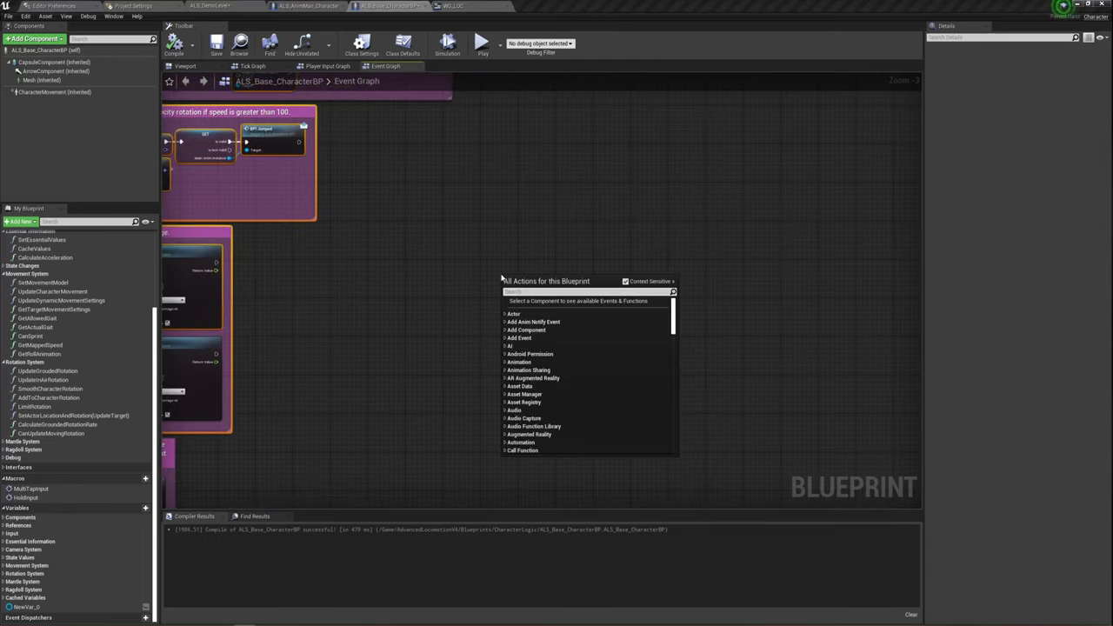
text(cust)
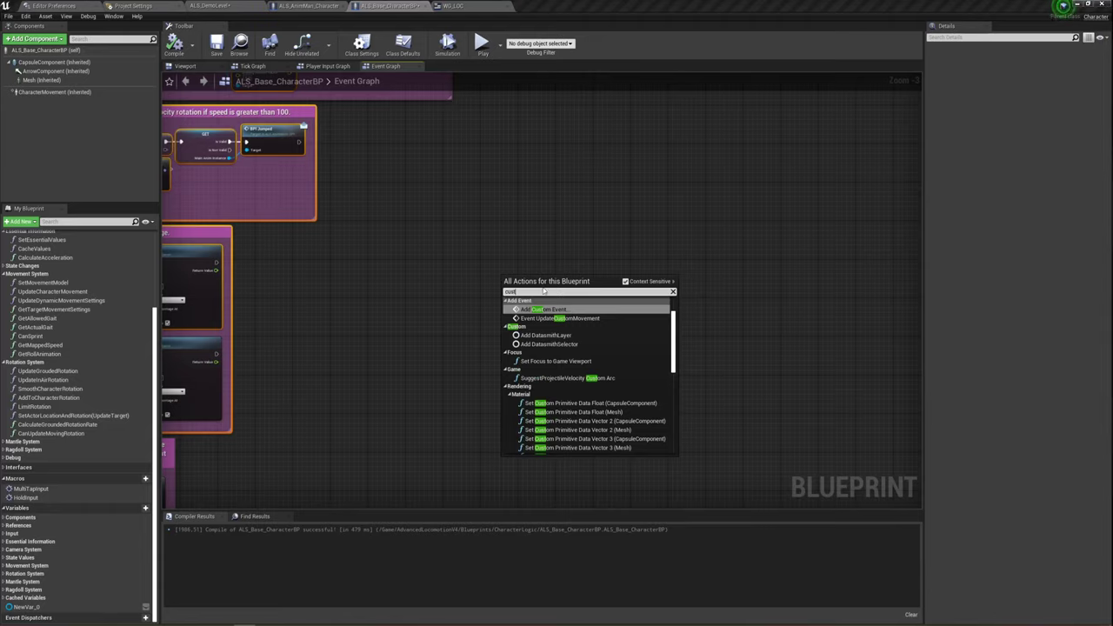
click(546, 310)
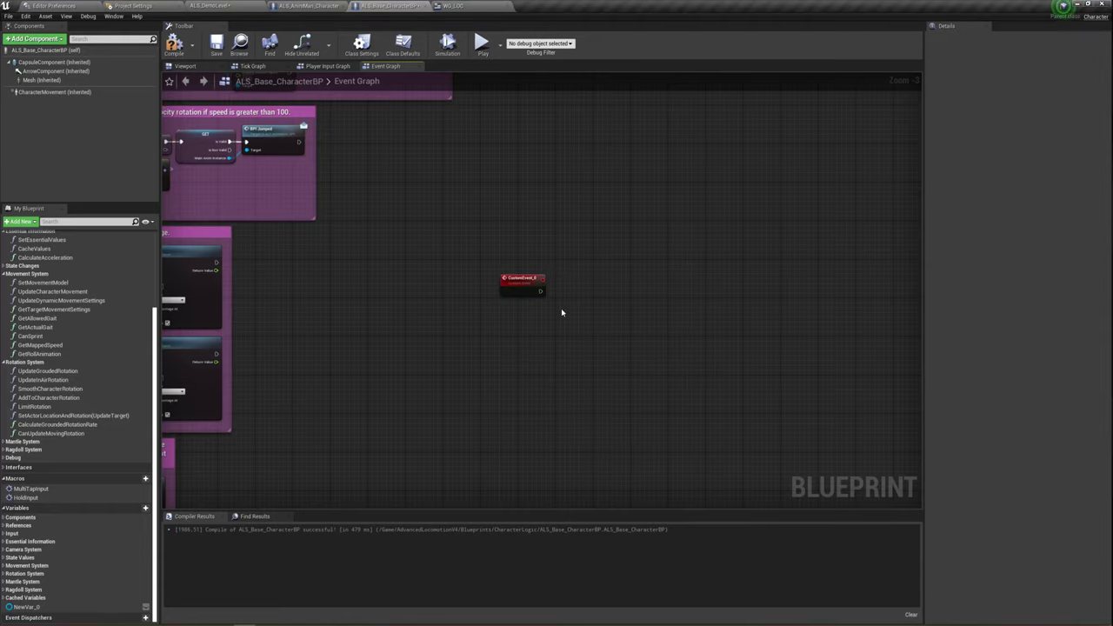
scroll(561, 312, up, 3)
right_drag(583, 301, 492, 323)
click(425, 290)
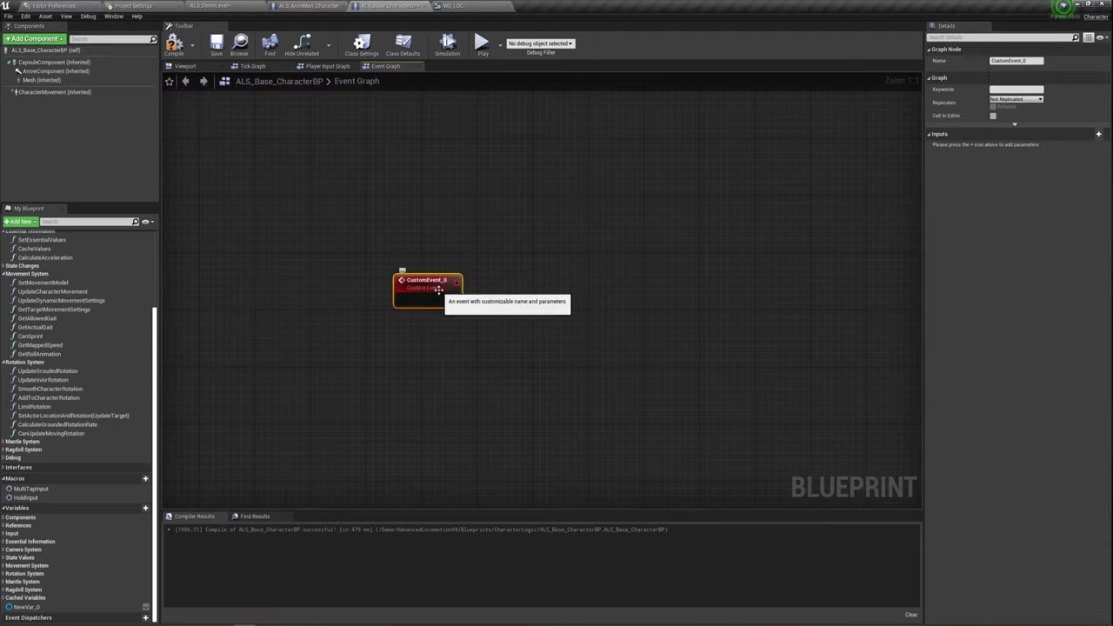
double_click(439, 289)
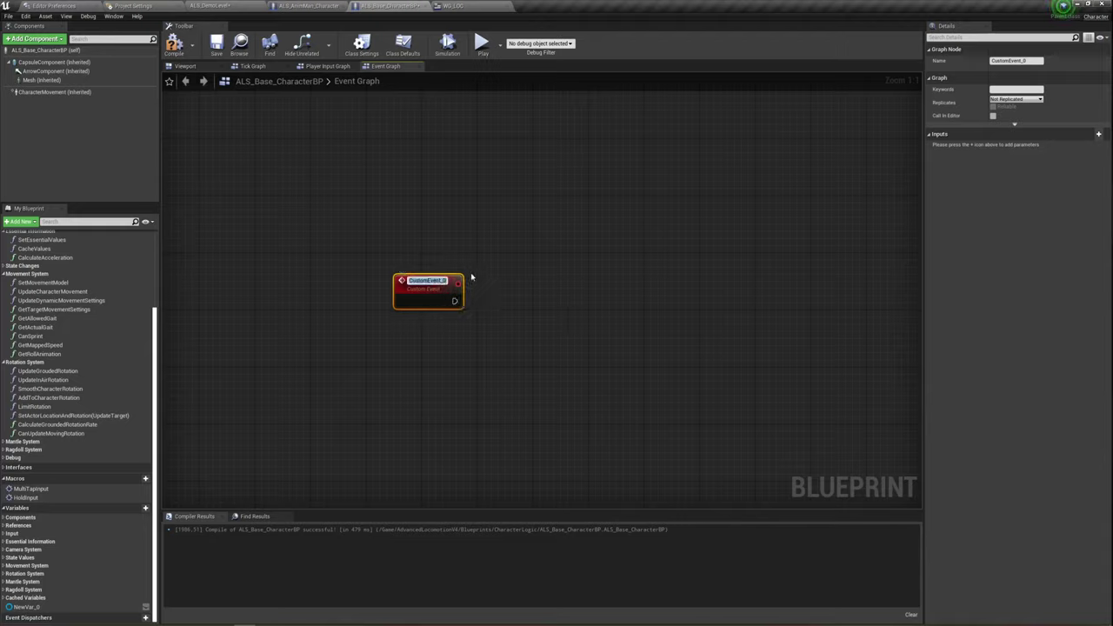
click(510, 282)
drag(508, 390, 507, 330)
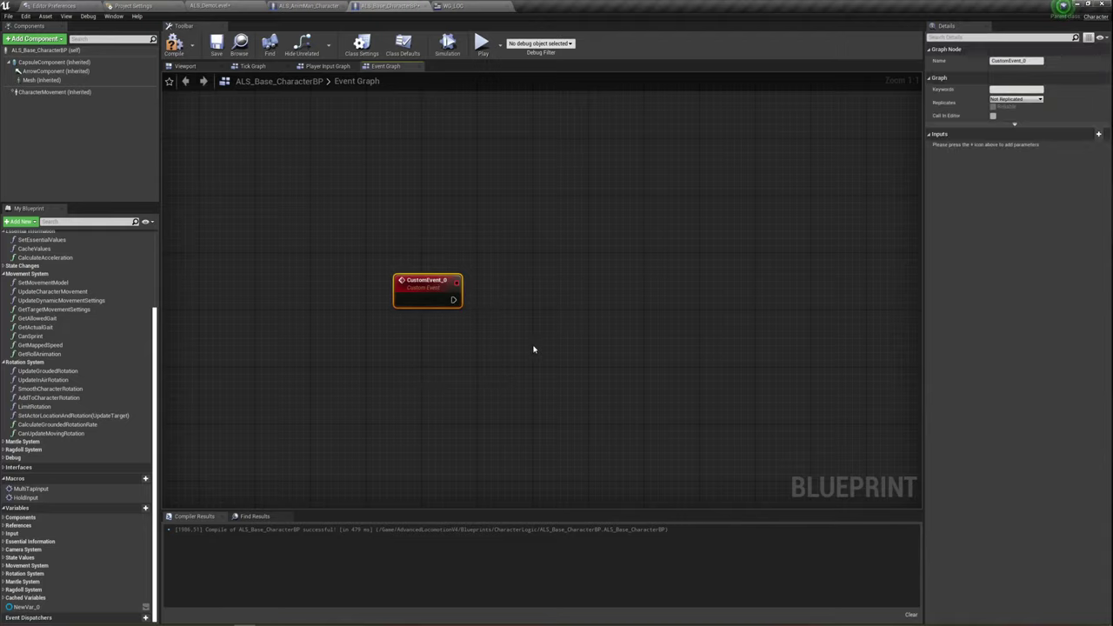
right_drag(502, 352, 465, 360)
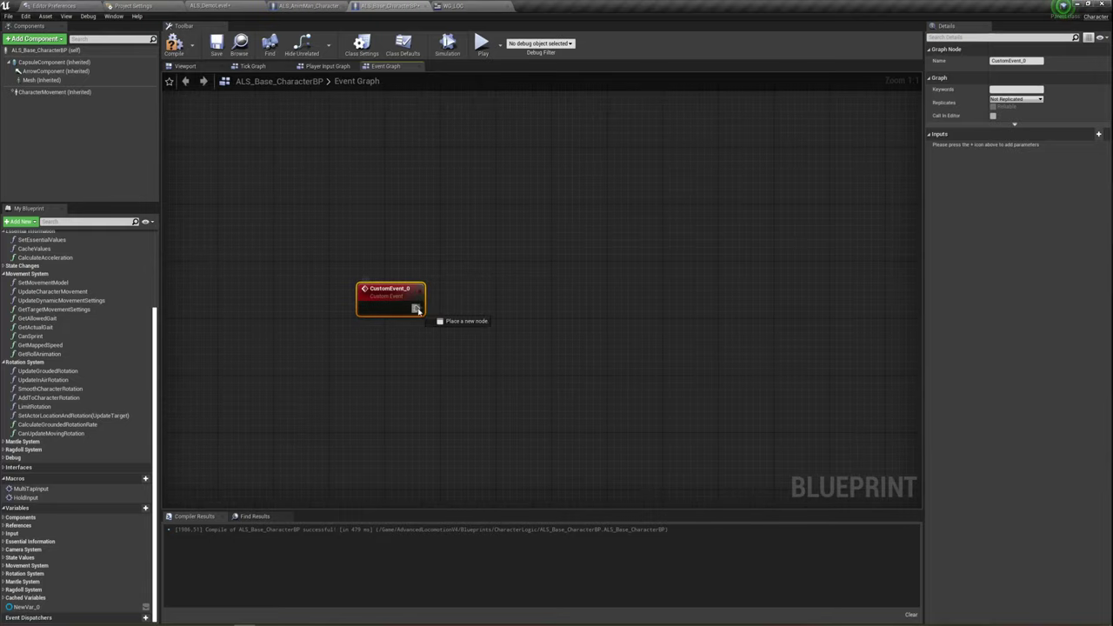
- Wire CustomEvent_0 into a new Play Anim Montage node, then return to ALS_DemoLevel
drag(451, 299, 452, 300)
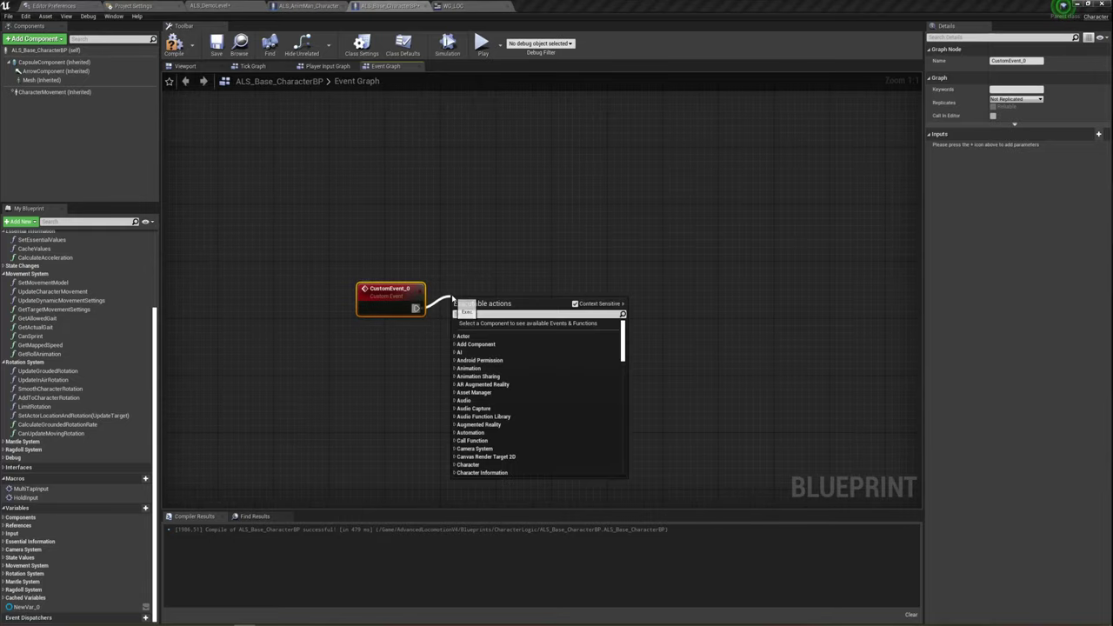
text(play)
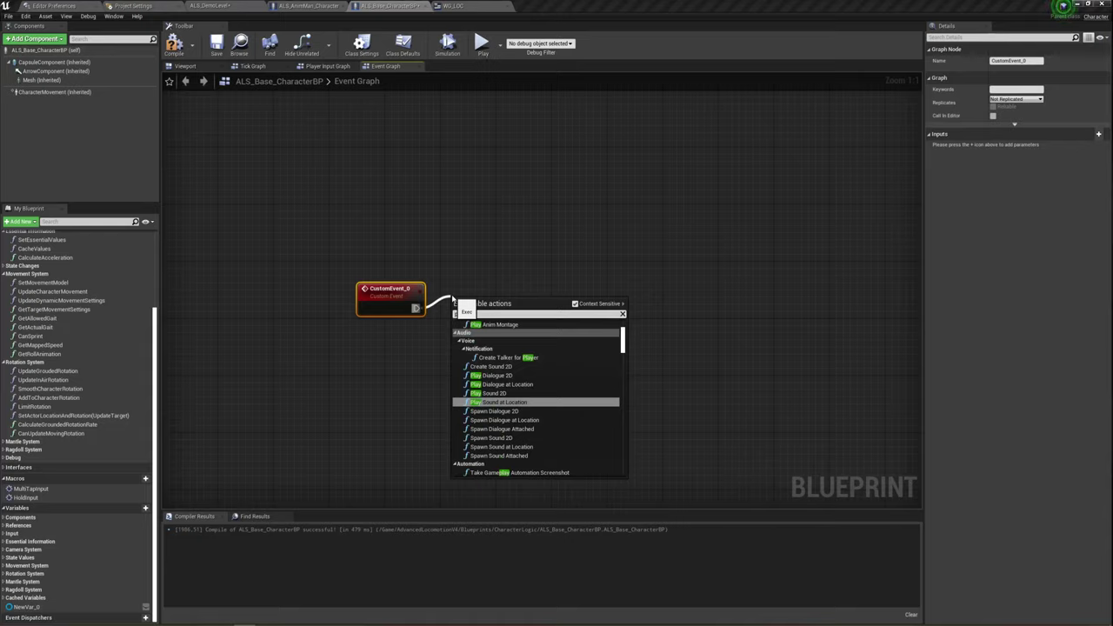
text( an)
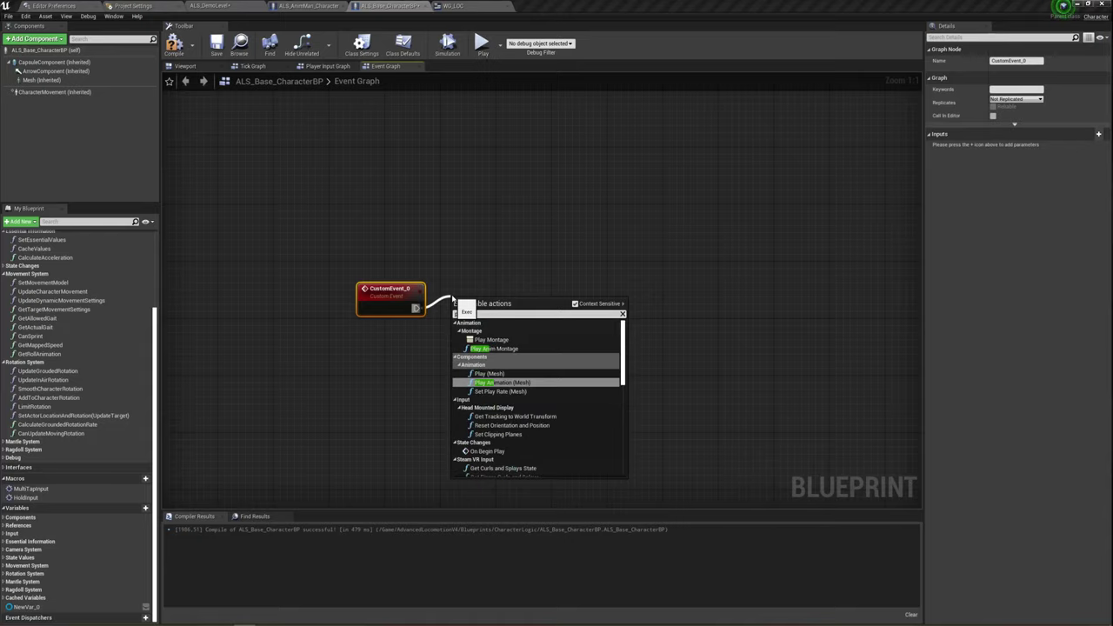
click(491, 349)
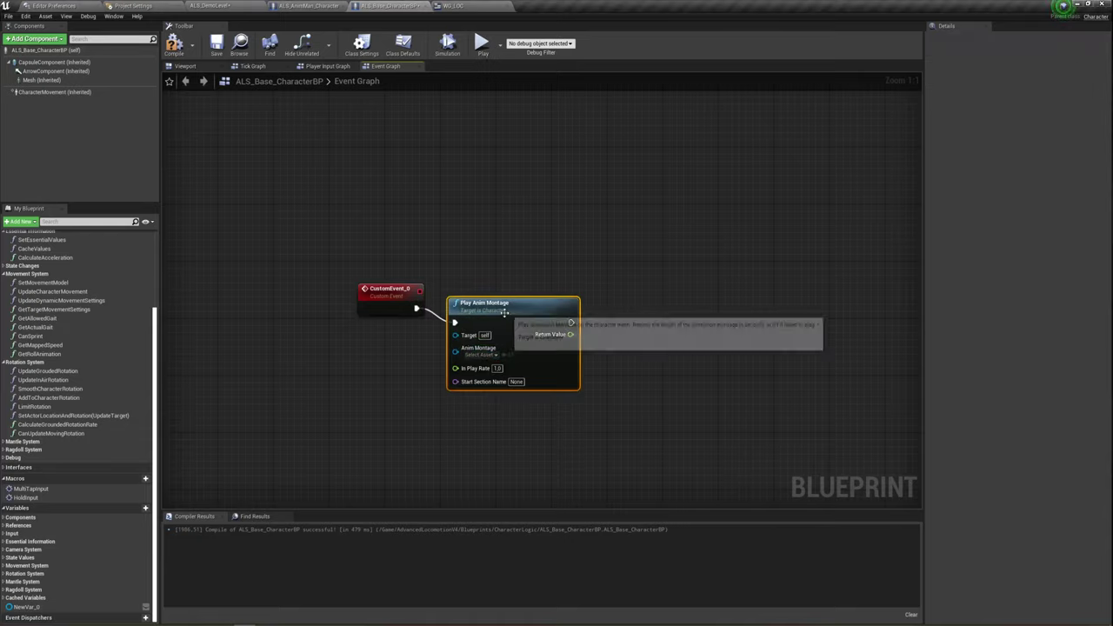
right_drag(454, 379, 449, 335)
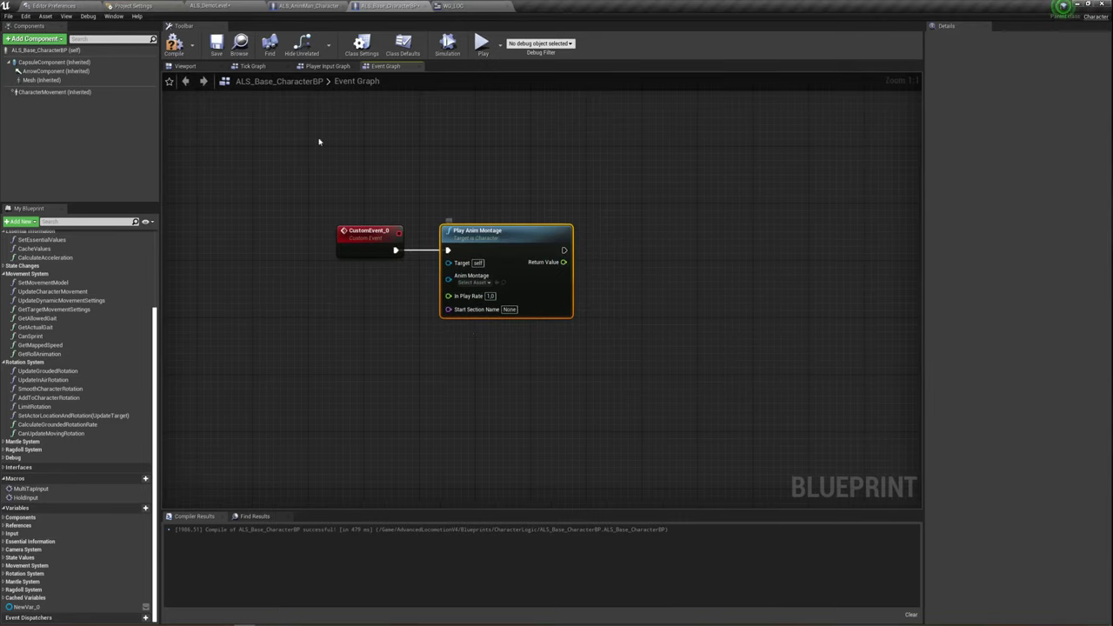
click(220, 13)
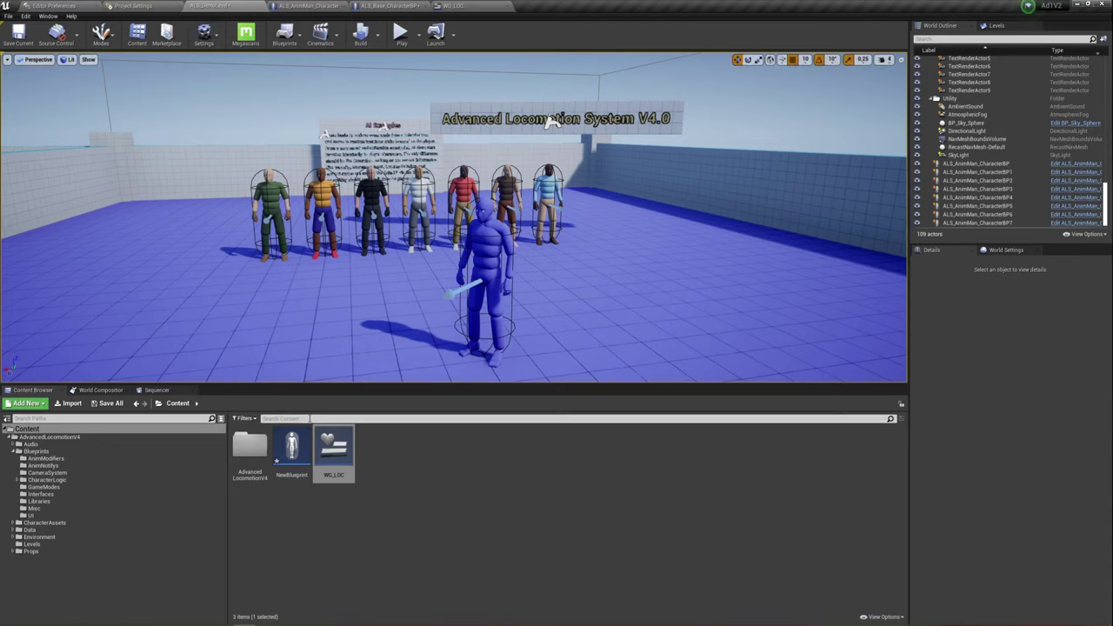
- Browse the AdvancedLocomotionV4 folder, peeking into Blueprints and Environment
double_click(250, 445)
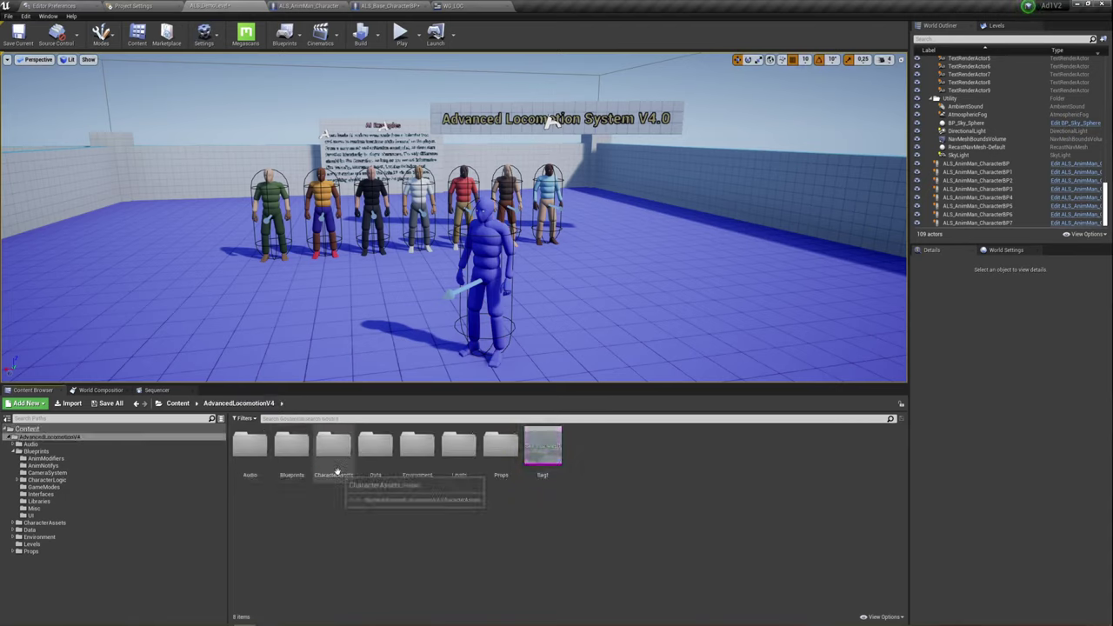
double_click(291, 448)
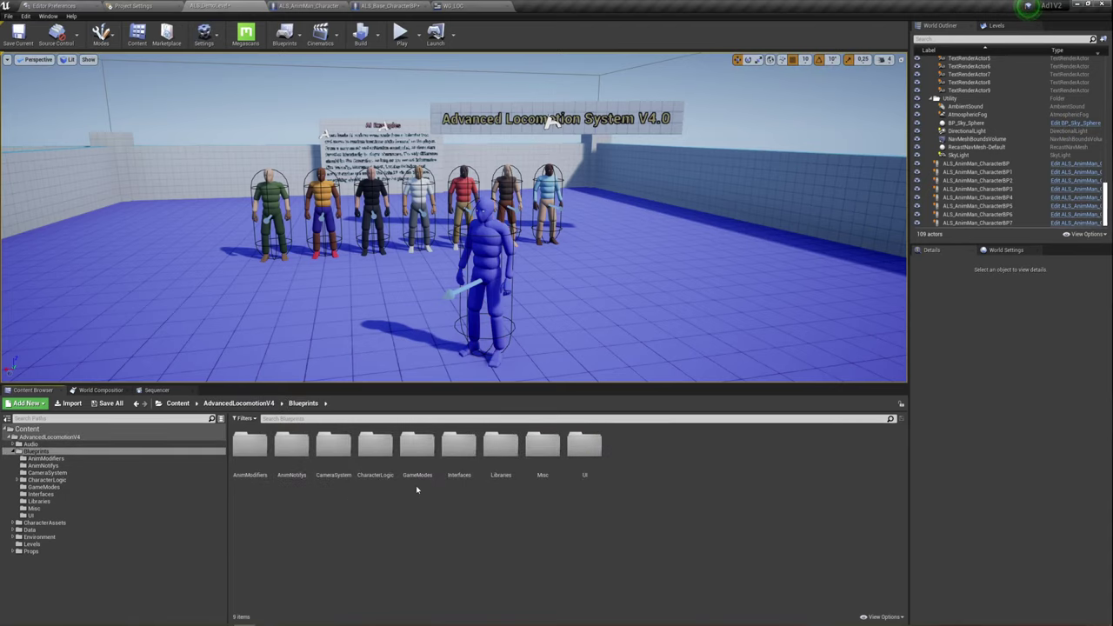
key(alt+Left)
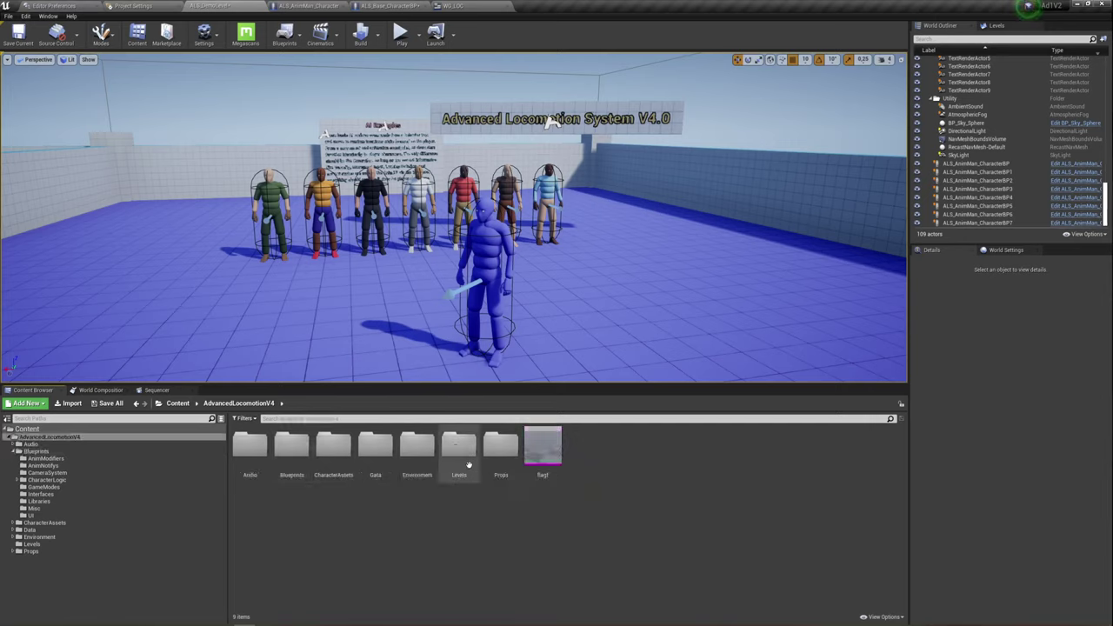
double_click(402, 454)
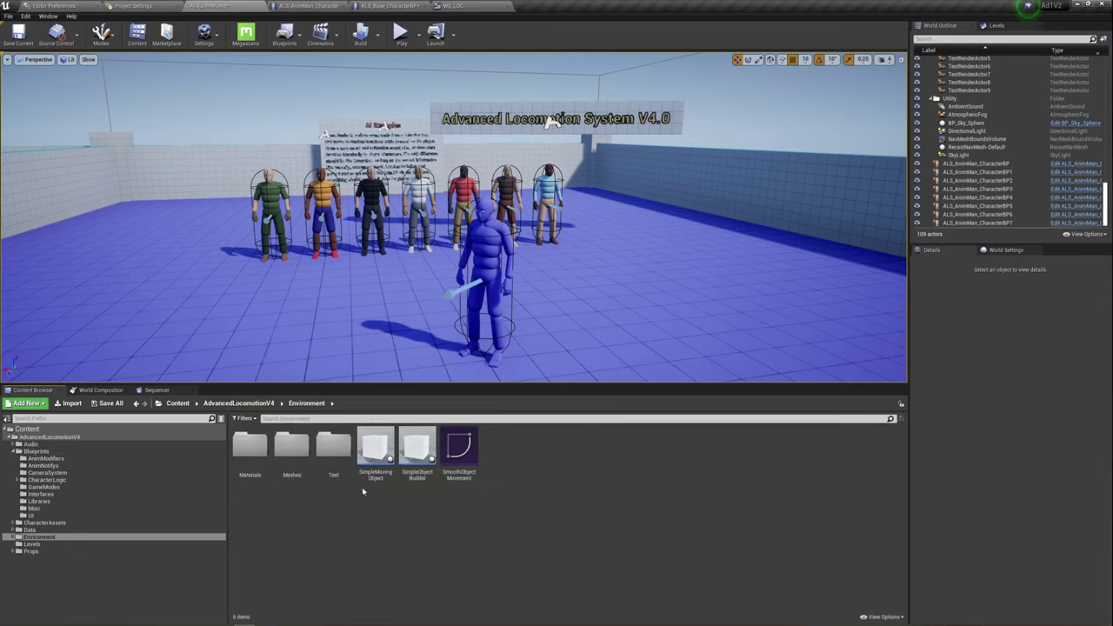
click(253, 403)
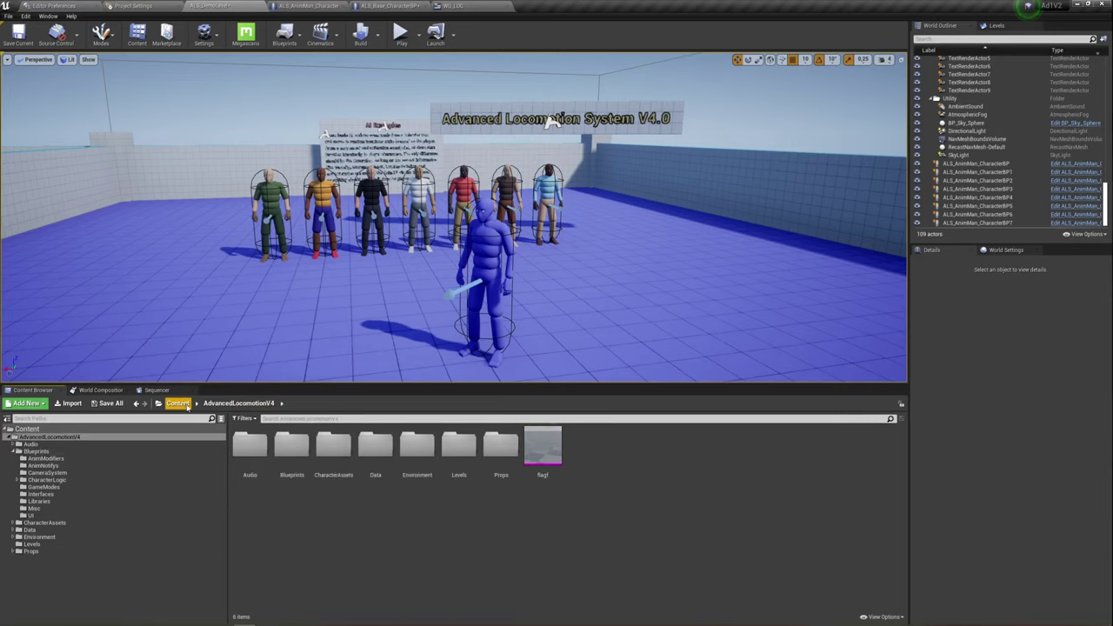
- Explore Blueprints' AnimModifiers and CharacterLogic/AI folders, then bring up the Filters list in Blueprints
click(251, 447)
double_click(296, 448)
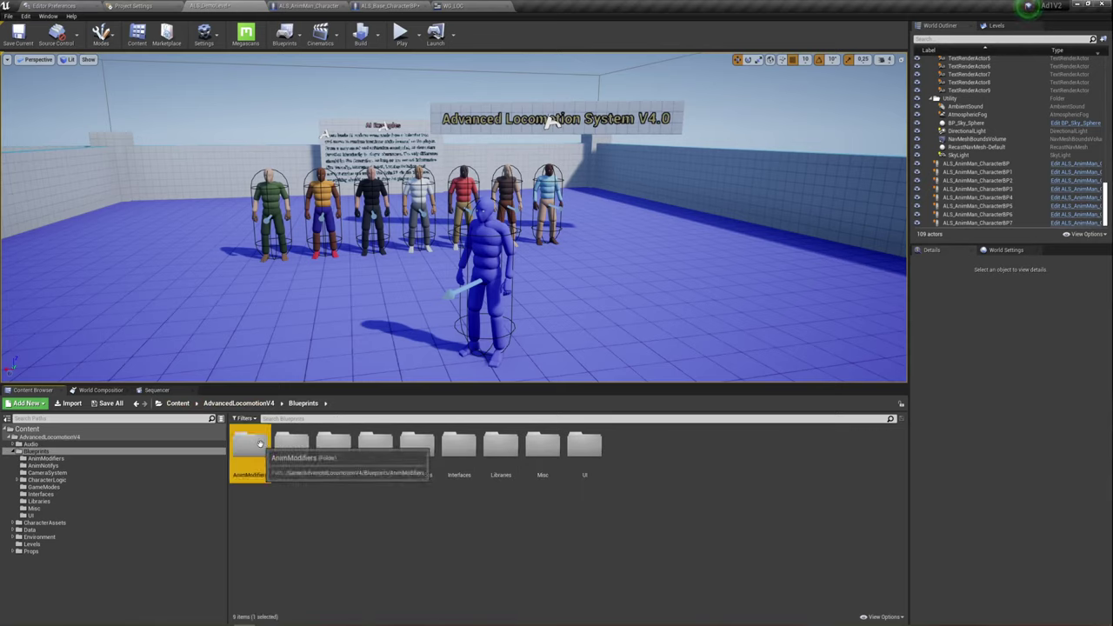
double_click(261, 444)
click(304, 404)
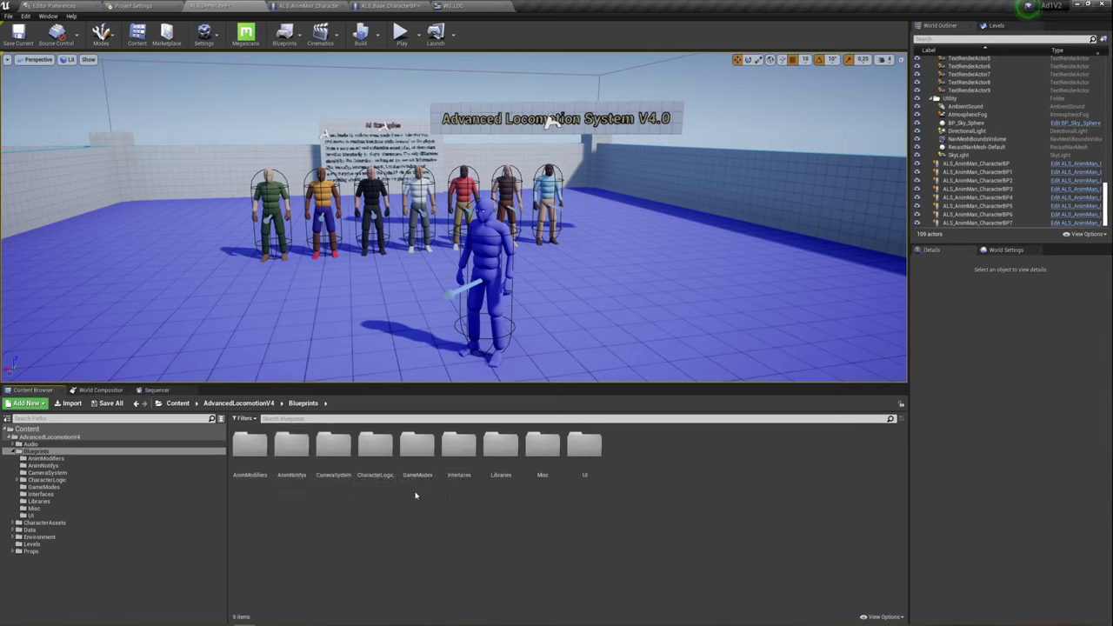
double_click(375, 445)
double_click(249, 445)
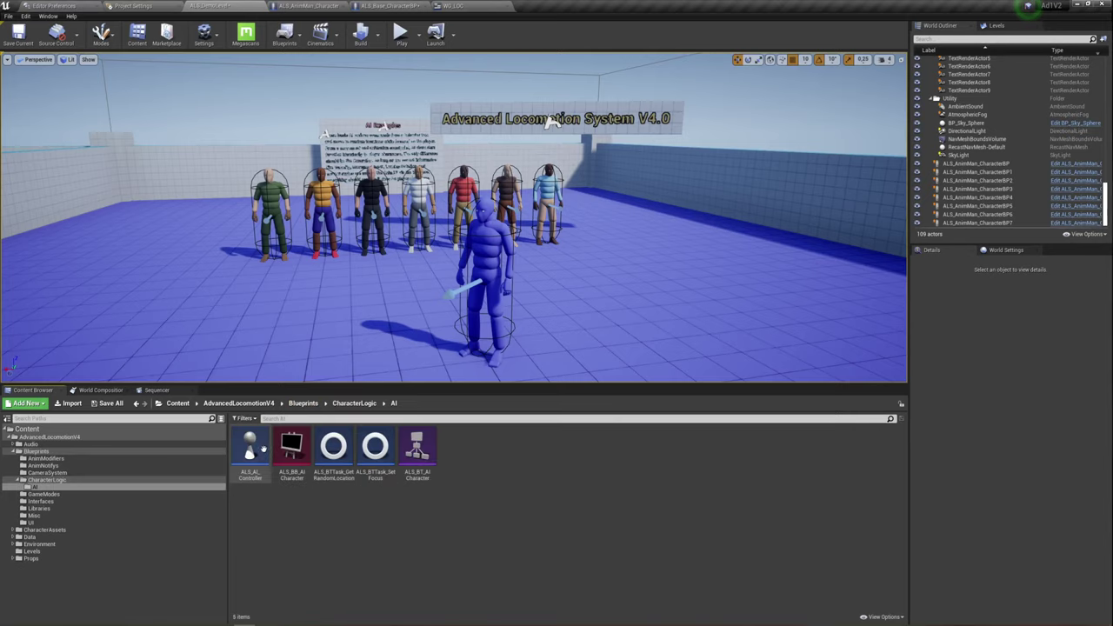
click(313, 403)
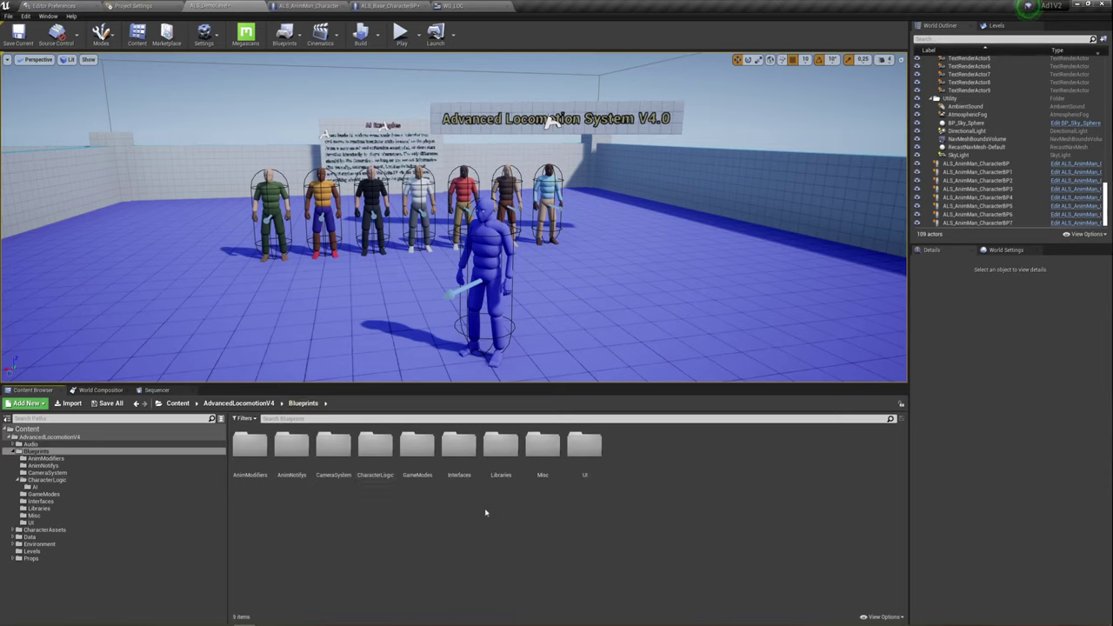
click(243, 419)
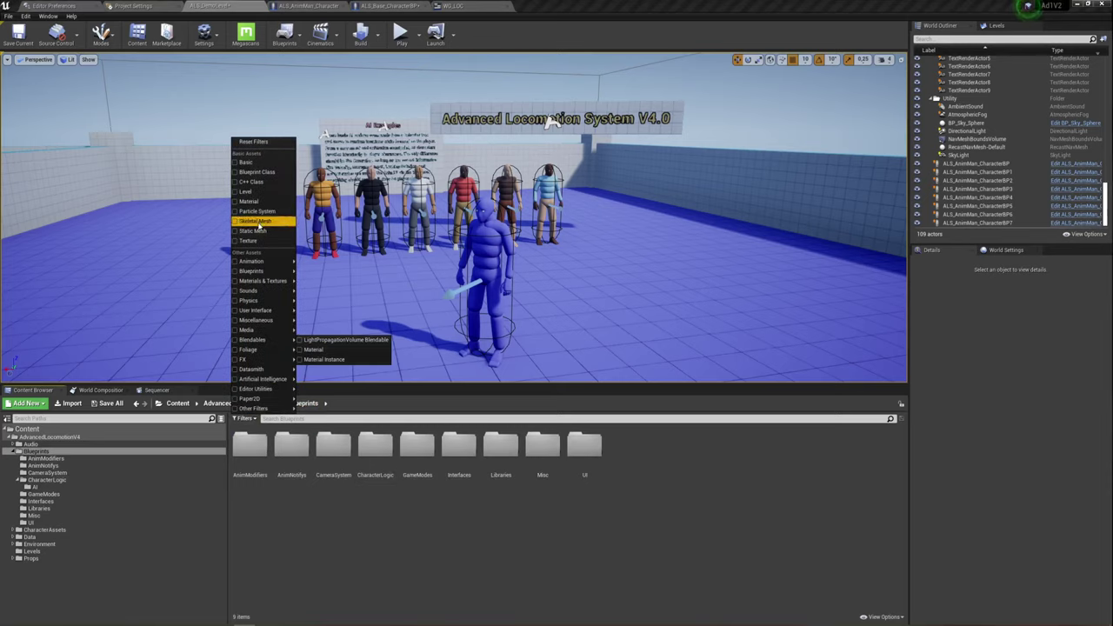
- Filter the Content Browser to animation assets across AdvancedLocomotionV4
click(240, 264)
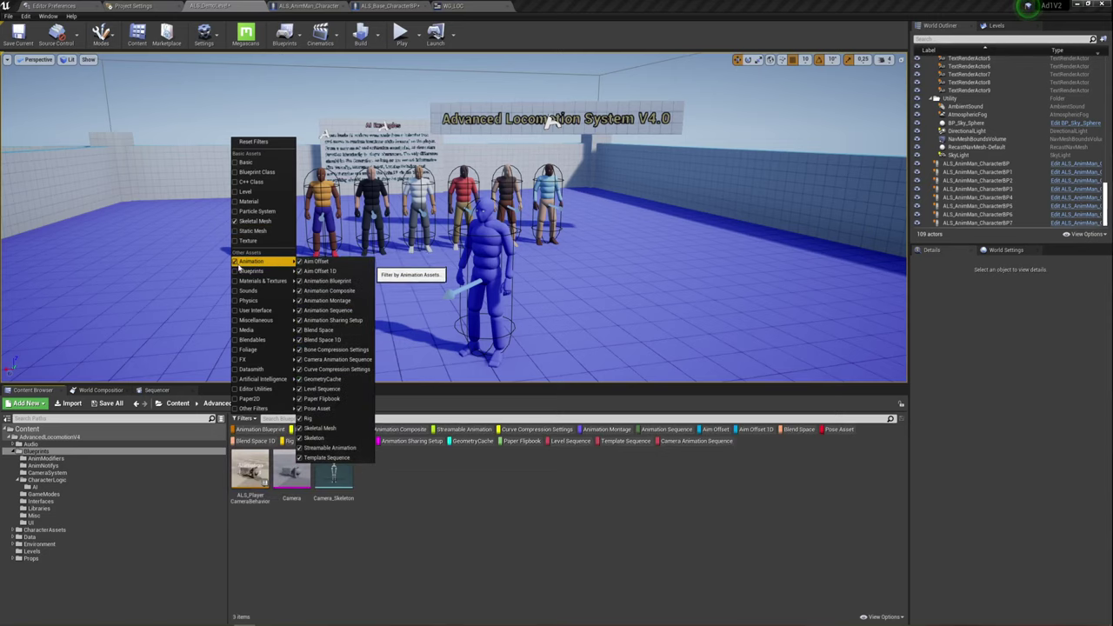
key(Escape)
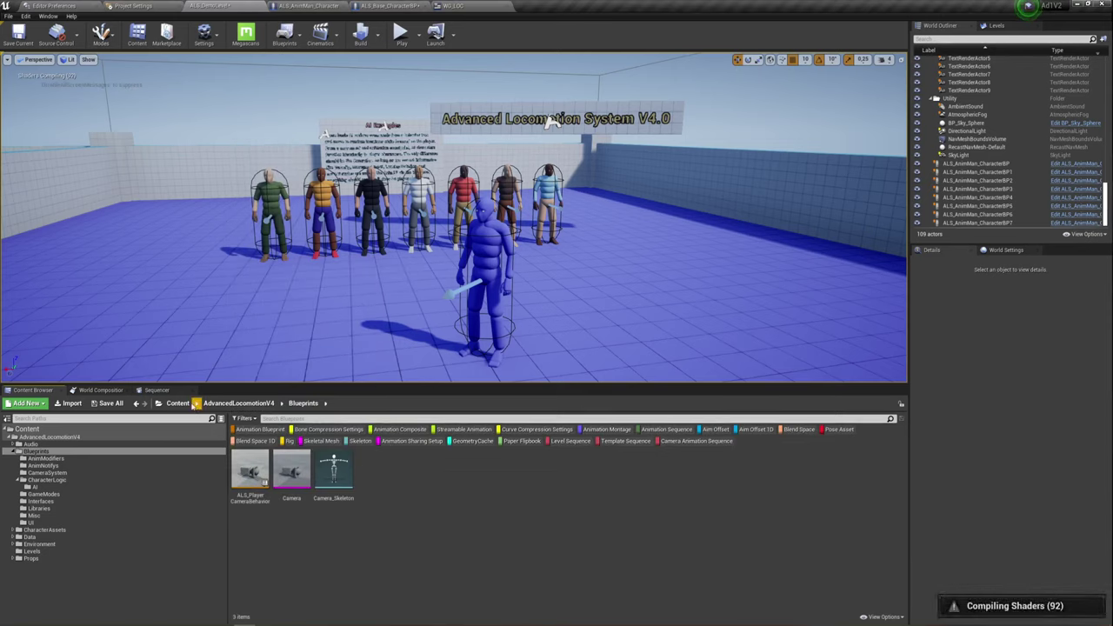
click(238, 402)
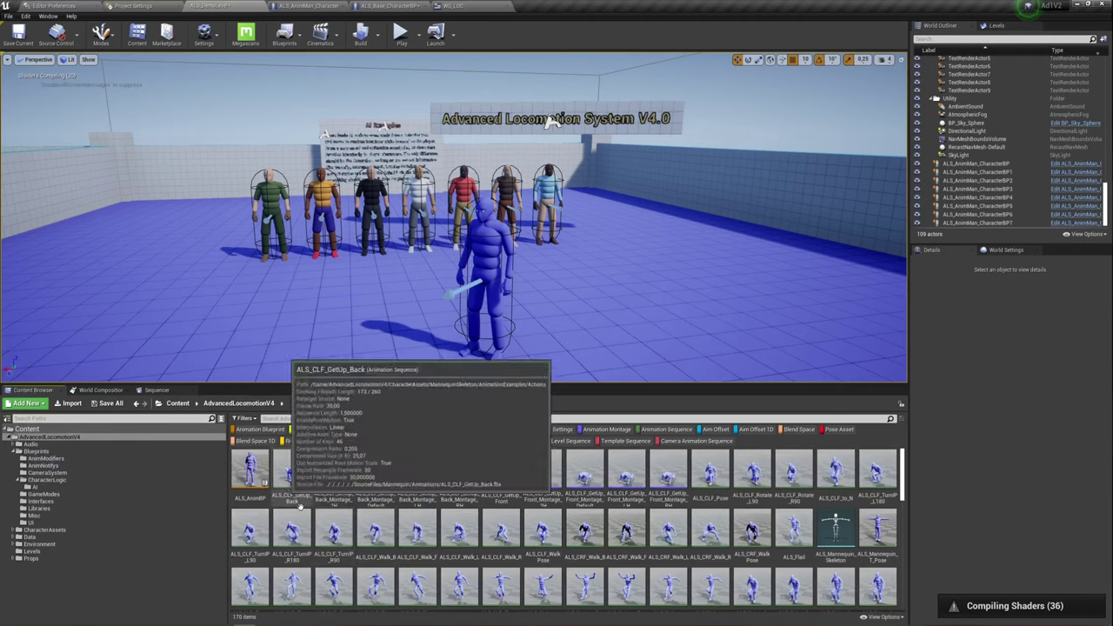
- Create an AnimMontage from the ALS_N_JumpLoop animation
right_click(341, 526)
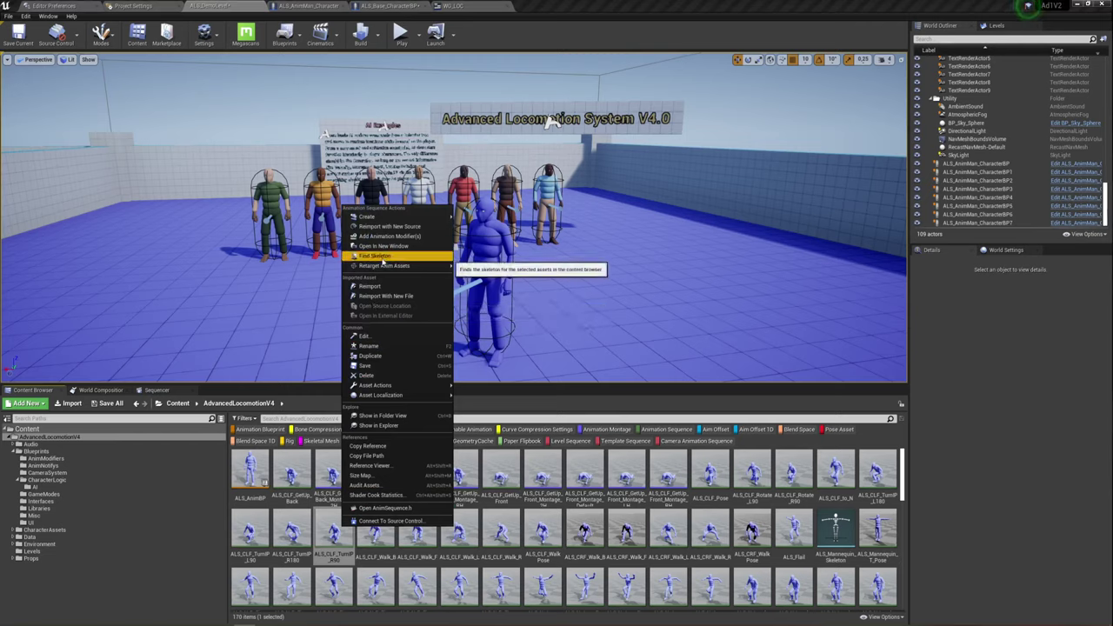
mouse_move(405, 220)
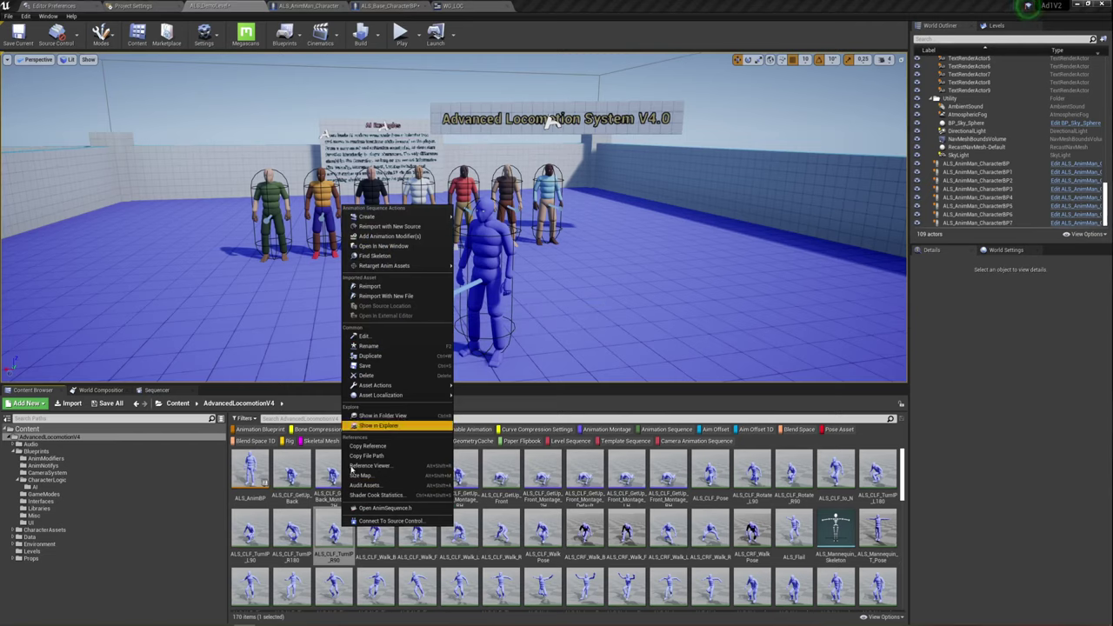
scroll(645, 543, down, 1)
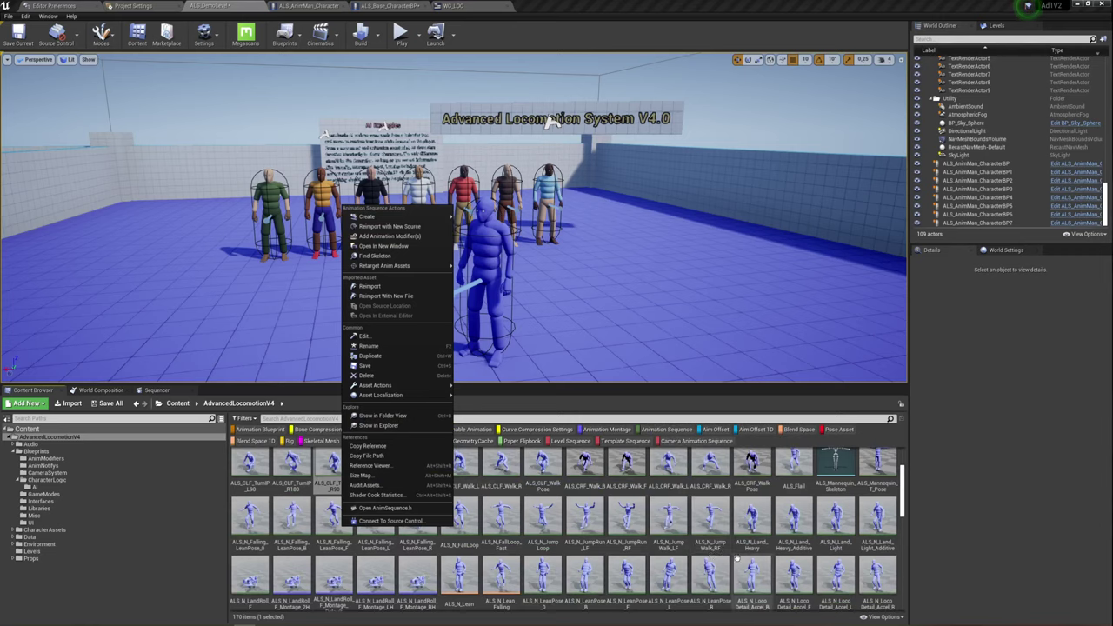
mouse_move(587, 511)
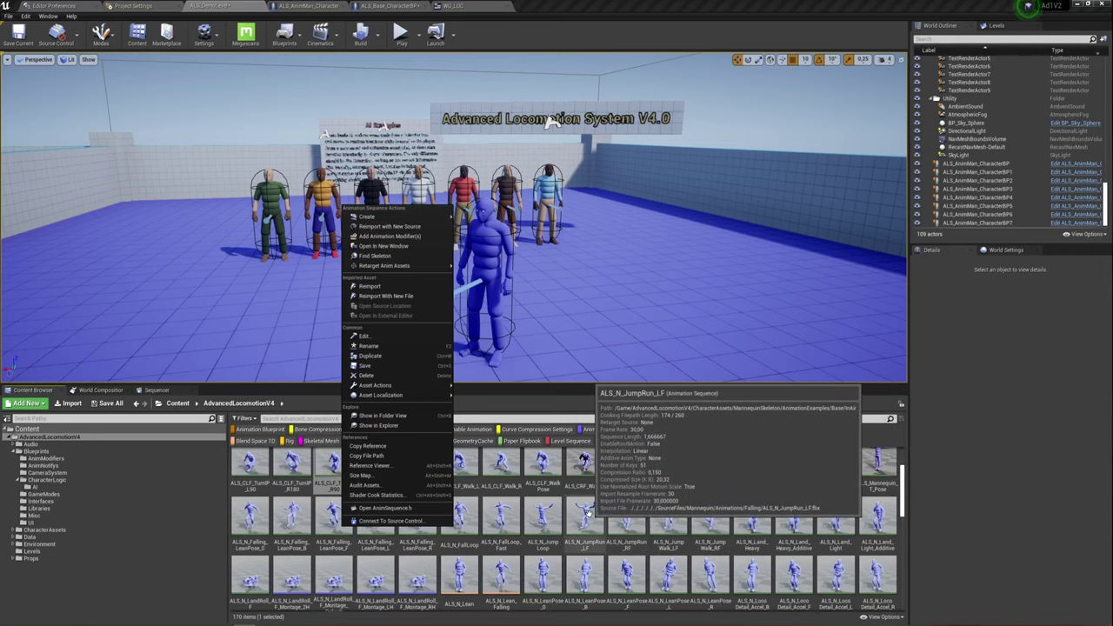
click(542, 513)
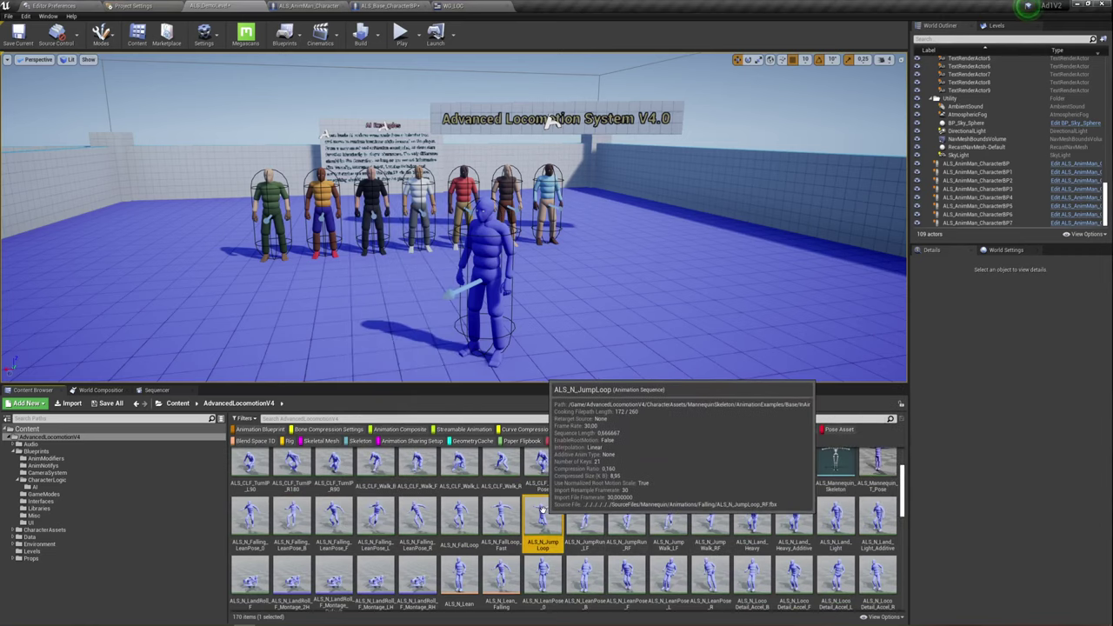
right_click(541, 511)
mouse_move(641, 202)
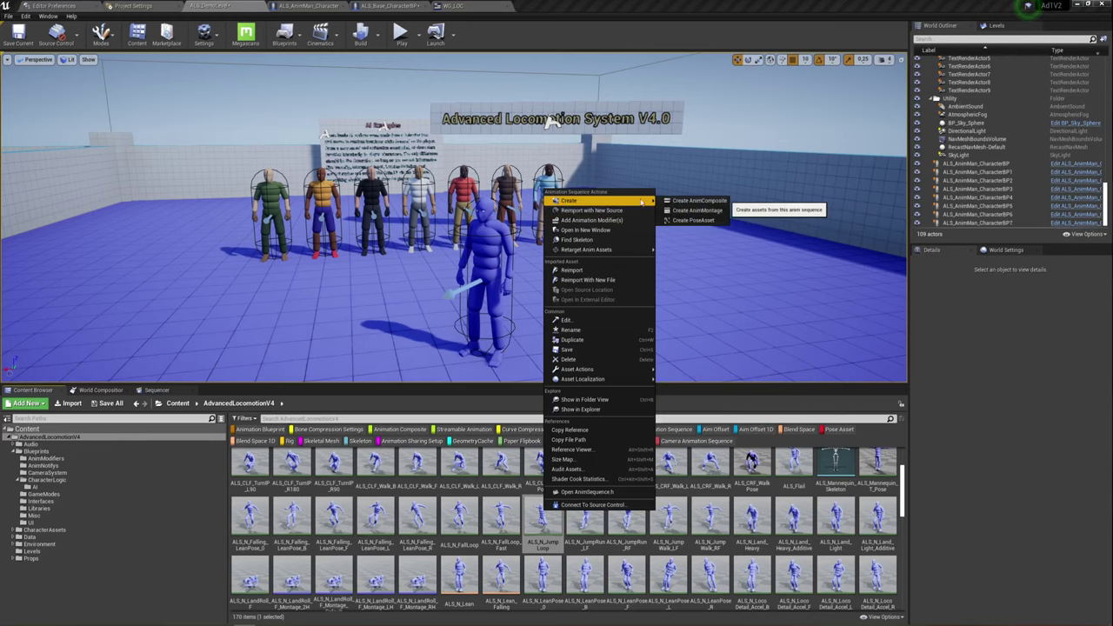
click(687, 209)
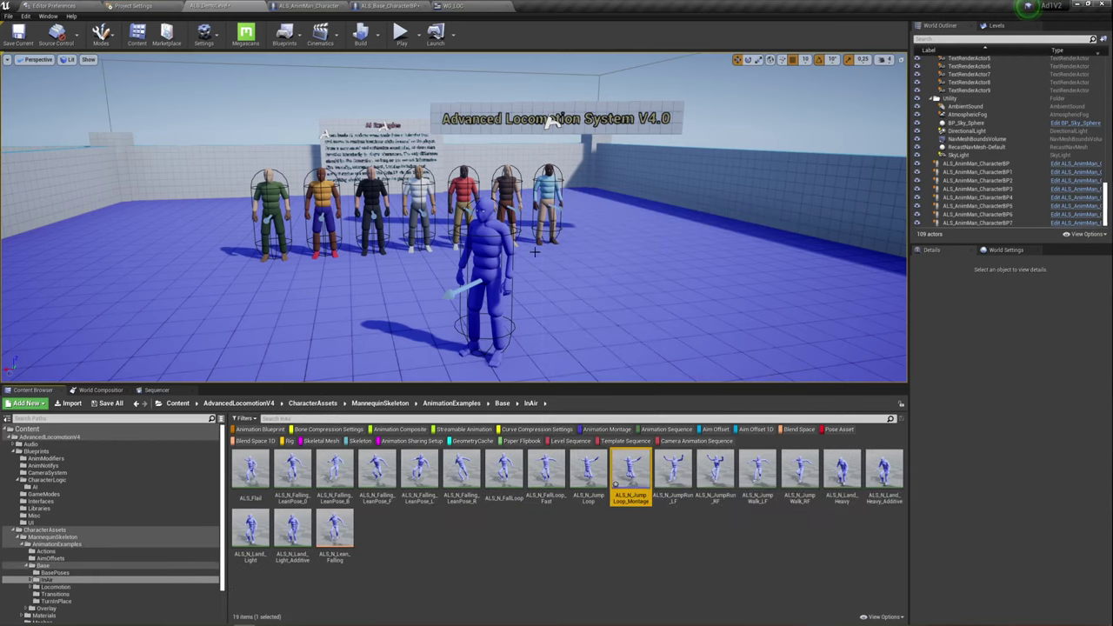
click(396, 6)
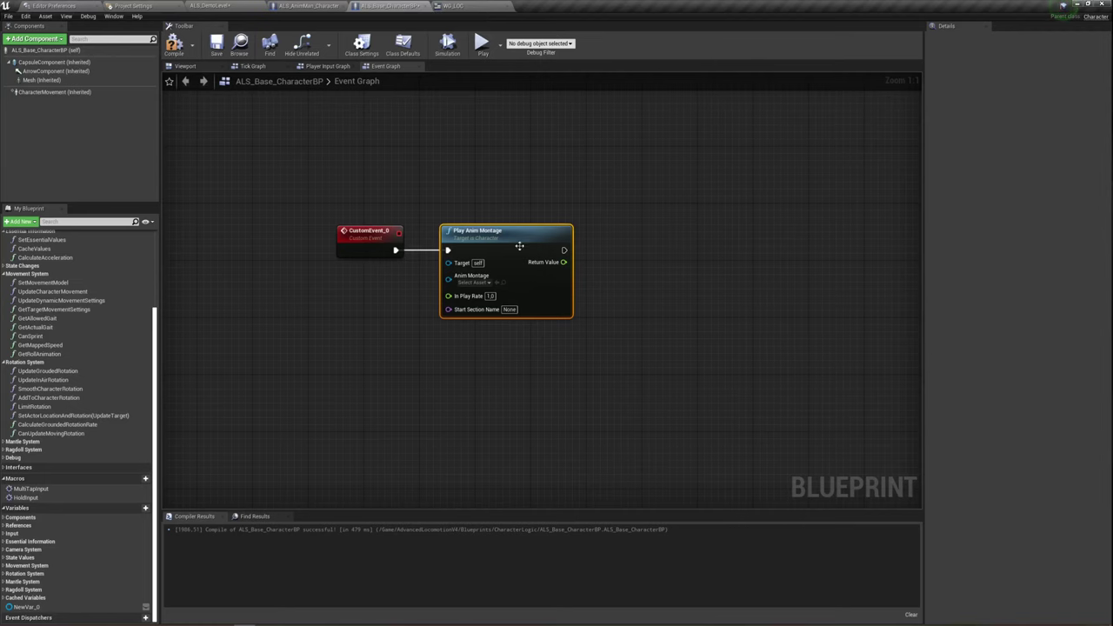
- Set Play Anim Montage to the ALS_N_JumpLoop montage, then switch to WG_LOC
click(477, 282)
click(513, 331)
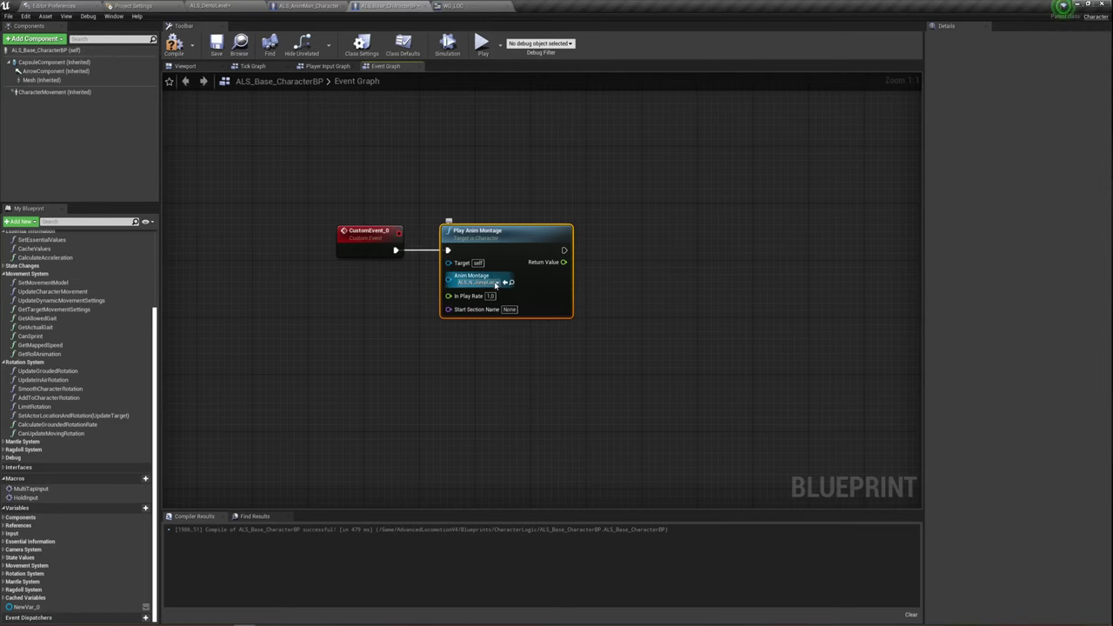
click(554, 351)
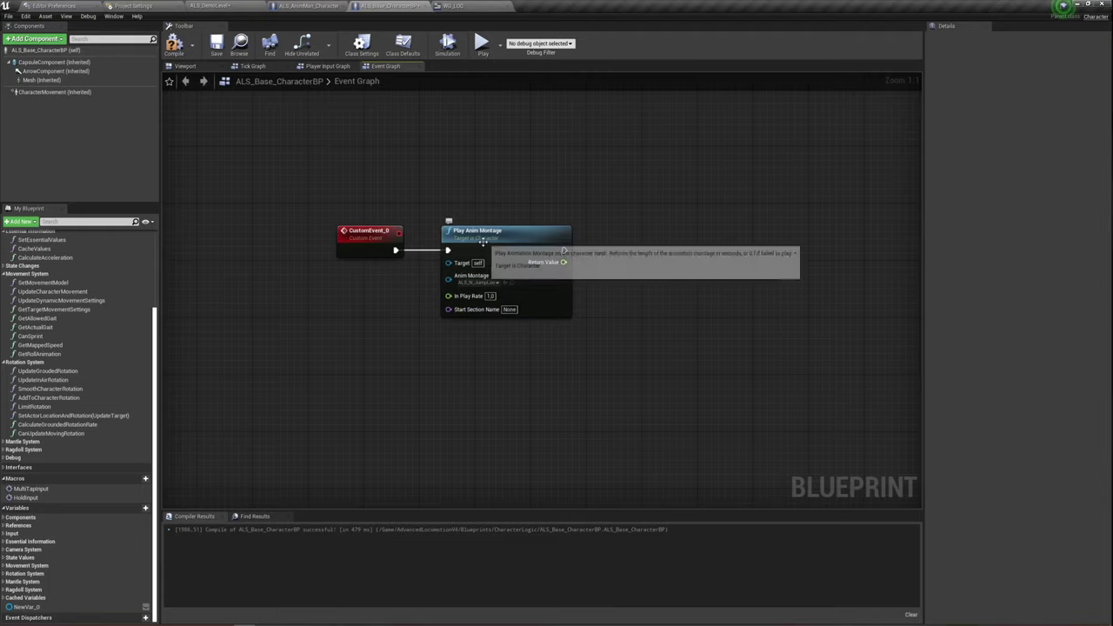
mouse_move(326, 179)
mouse_down()
mouse_move(374, 292)
mouse_move(594, 353)
mouse_up()
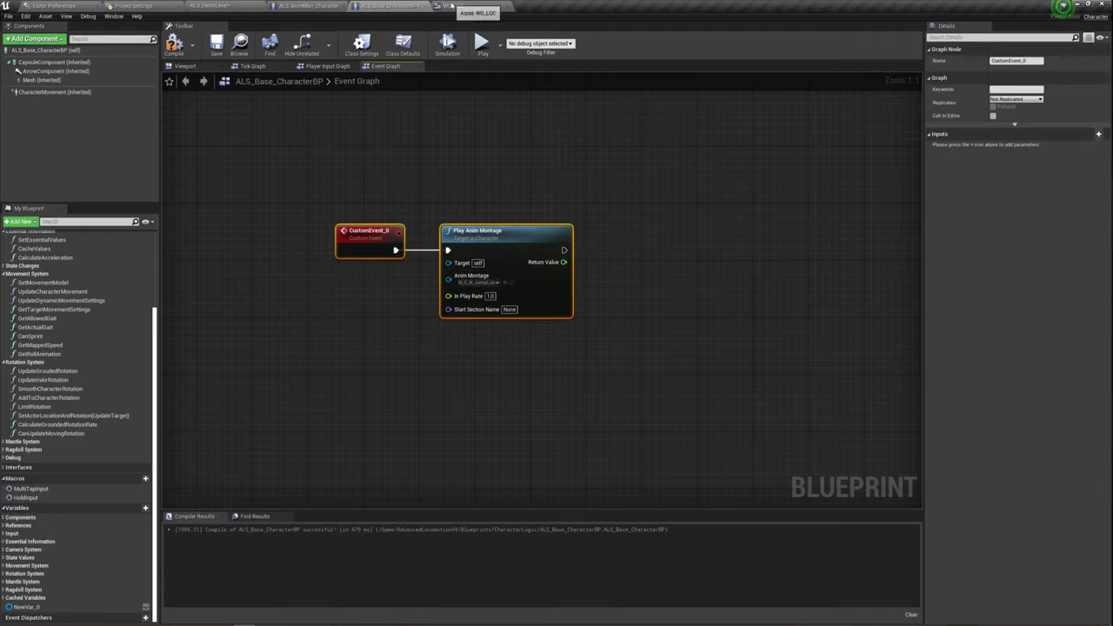
click(449, 6)
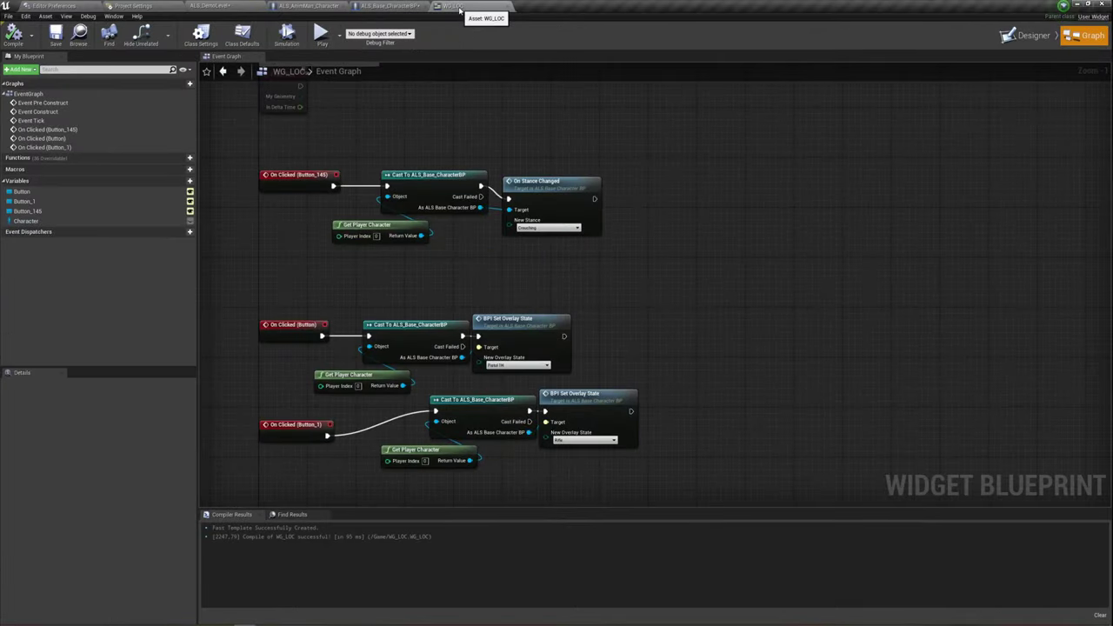
- Drop a new Button_245 onto the WG_LOC canvas and create its On Clicked event
click(1033, 36)
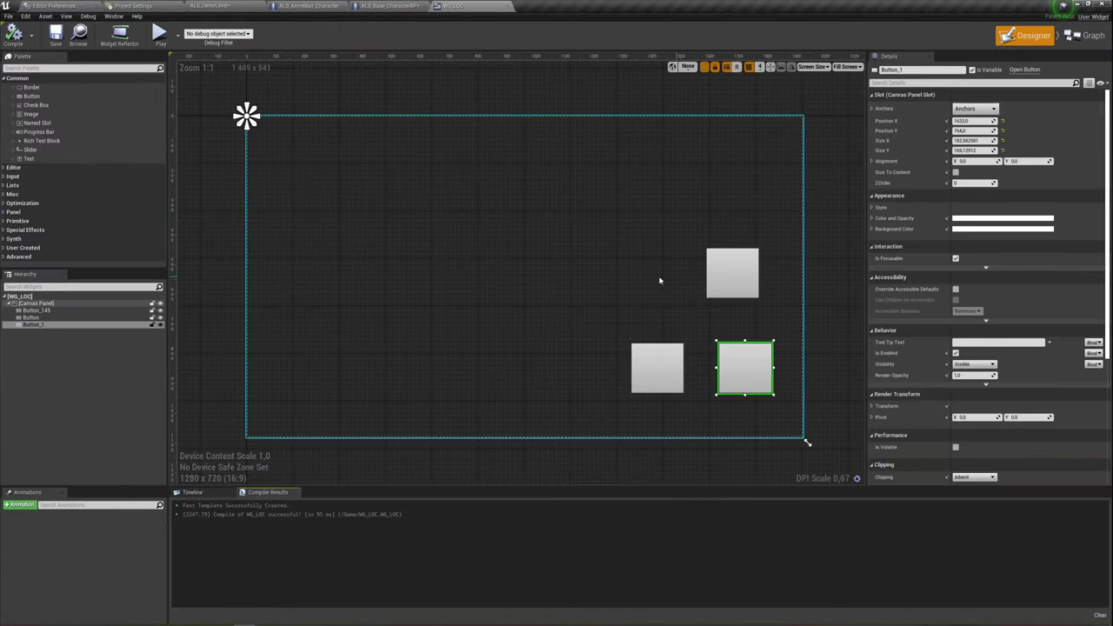
click(41, 97)
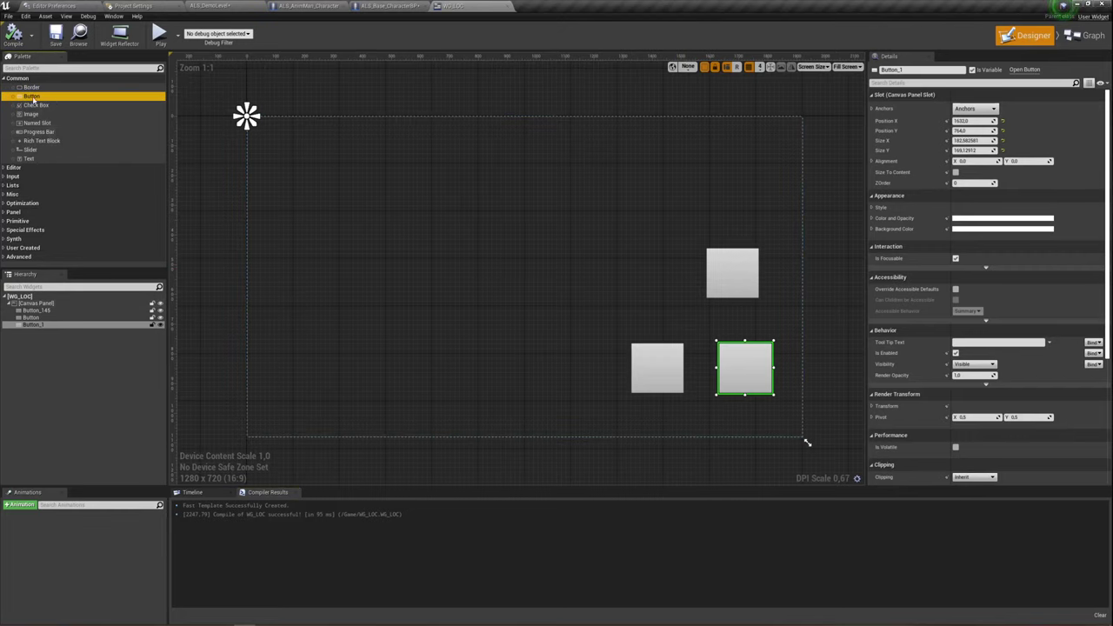
mouse_move(33, 98)
mouse_down()
mouse_move(615, 280)
mouse_move(643, 315)
mouse_move(657, 303)
mouse_up()
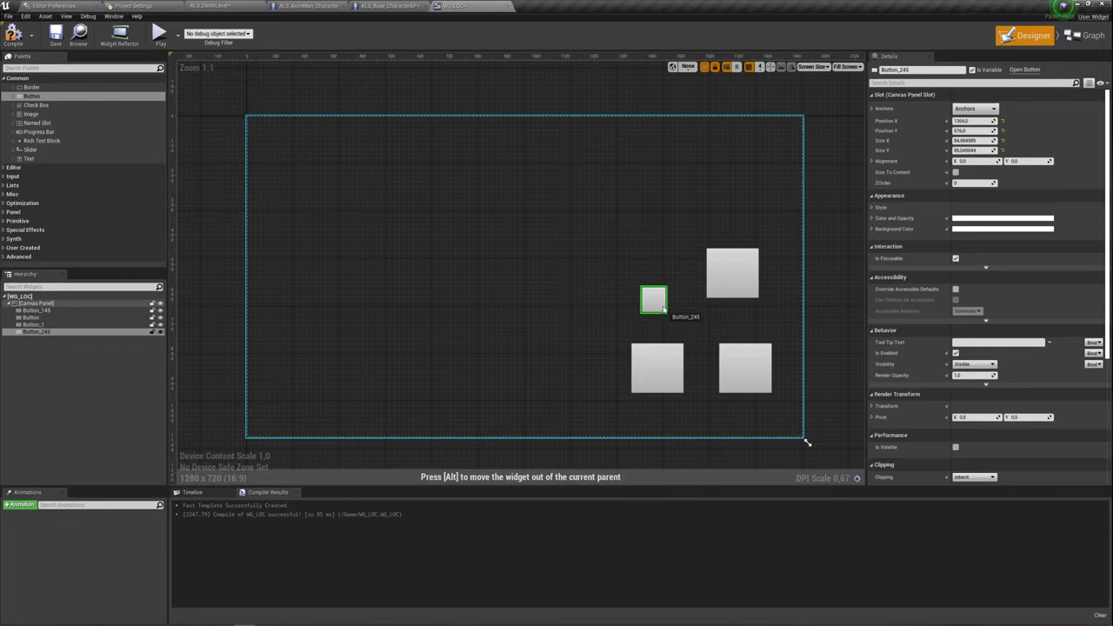
scroll(1012, 386, down, 5)
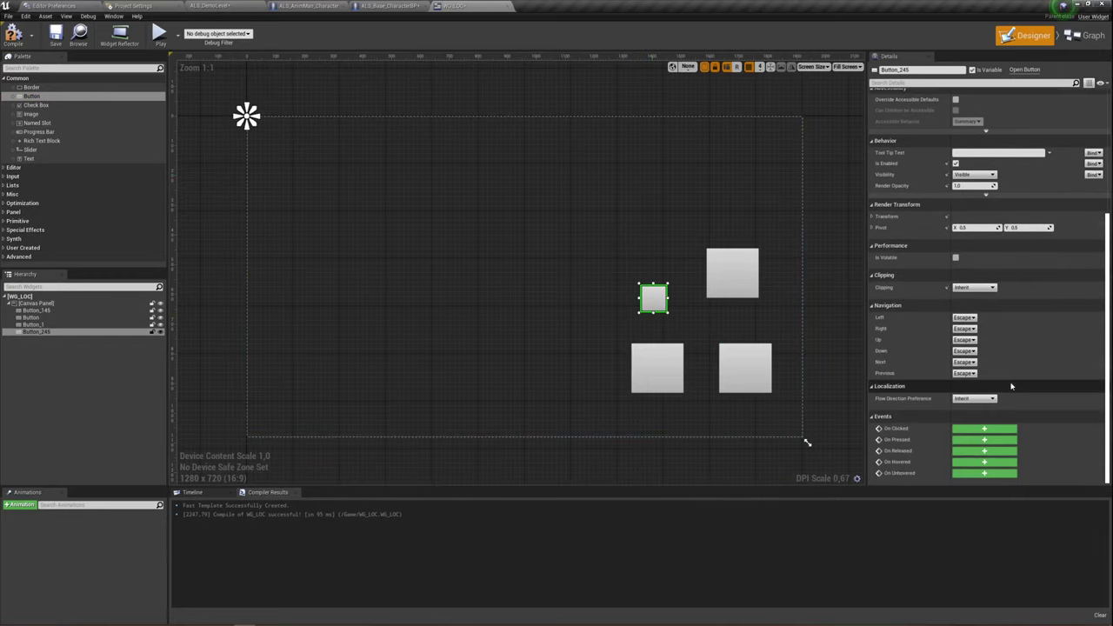
click(986, 430)
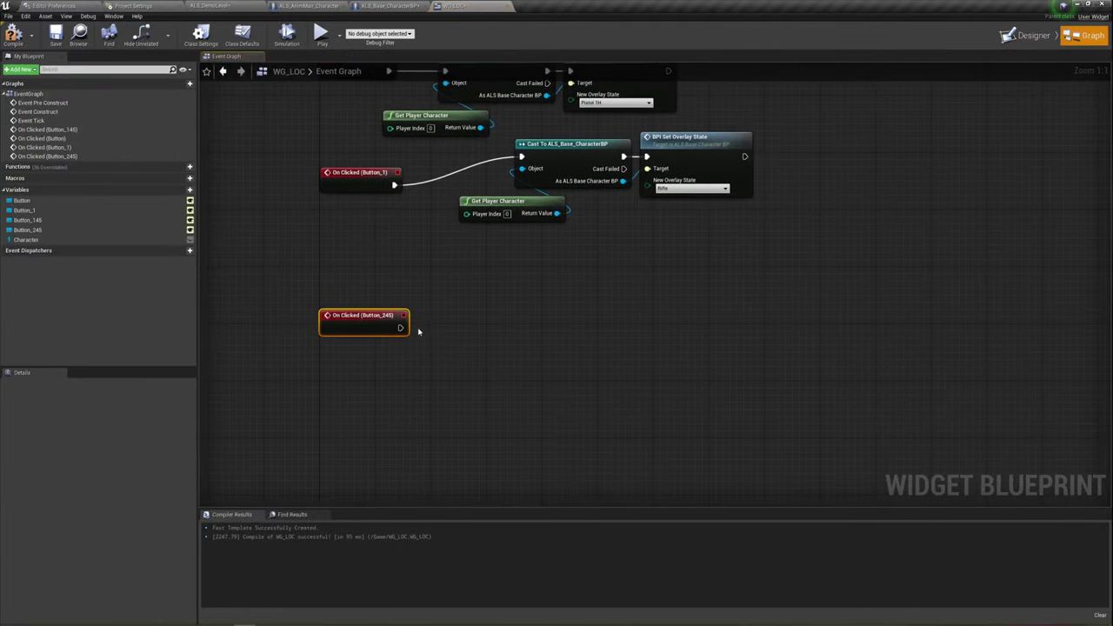
- Place a Get Character node under On Clicked (Button_245), browsing 'cust' actions without adding any
drag(552, 236, 460, 136)
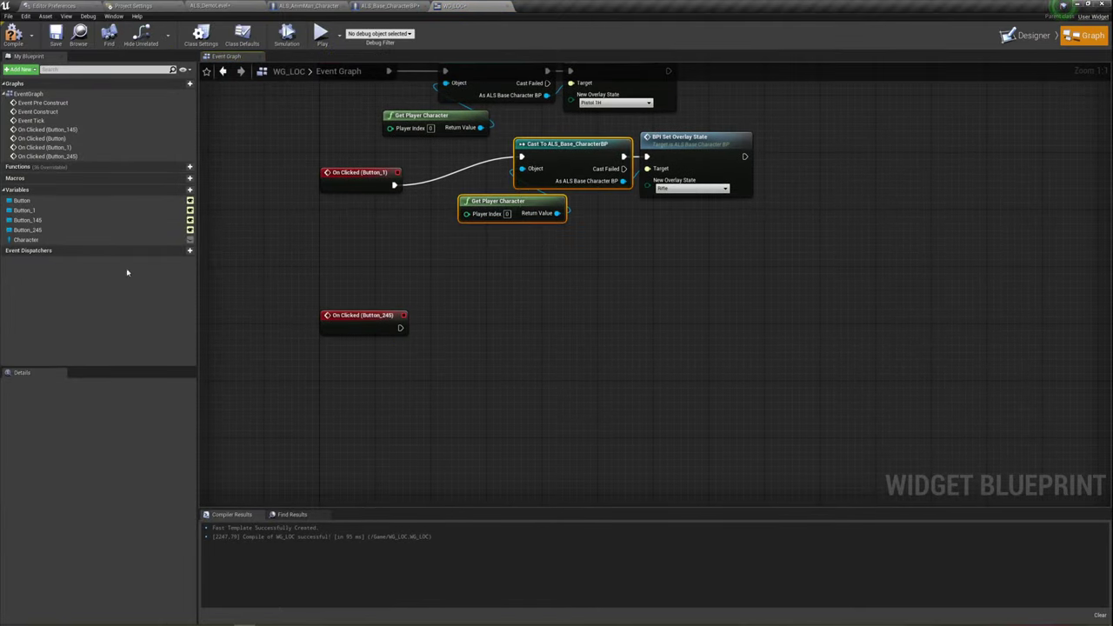
mouse_move(26, 239)
mouse_down()
mouse_move(410, 374)
mouse_move(526, 280)
mouse_up()
click(426, 380)
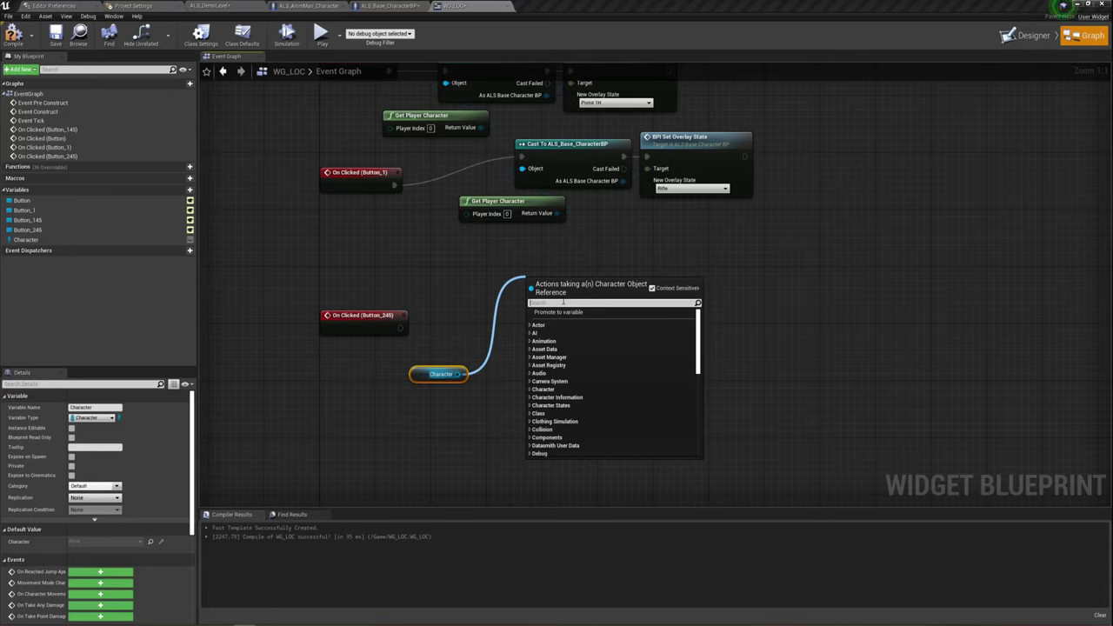
text(cus)
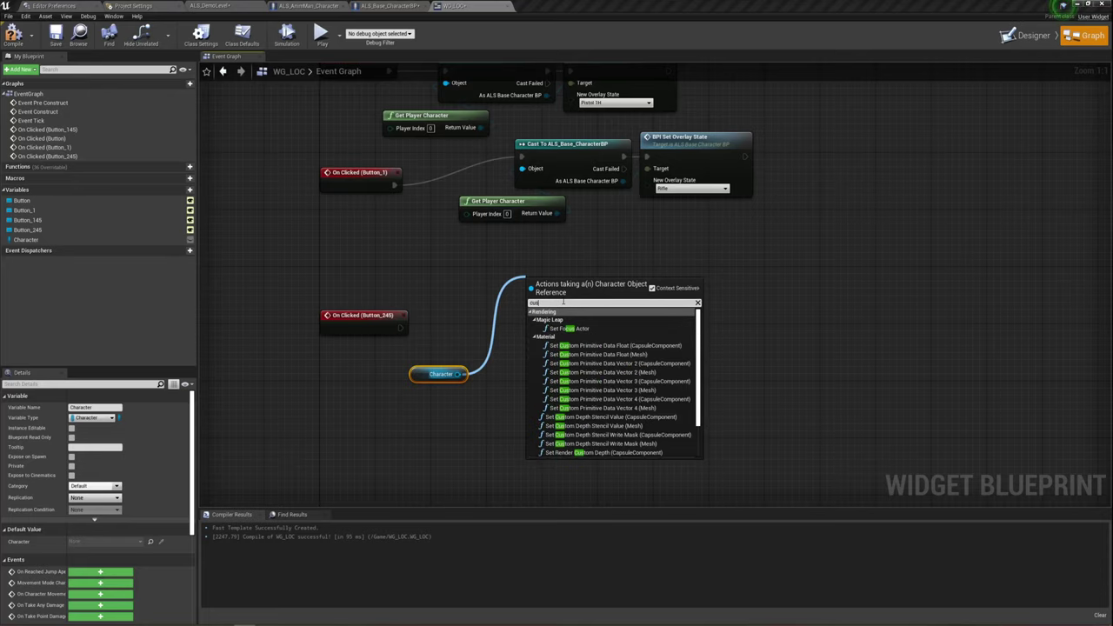
text(t)
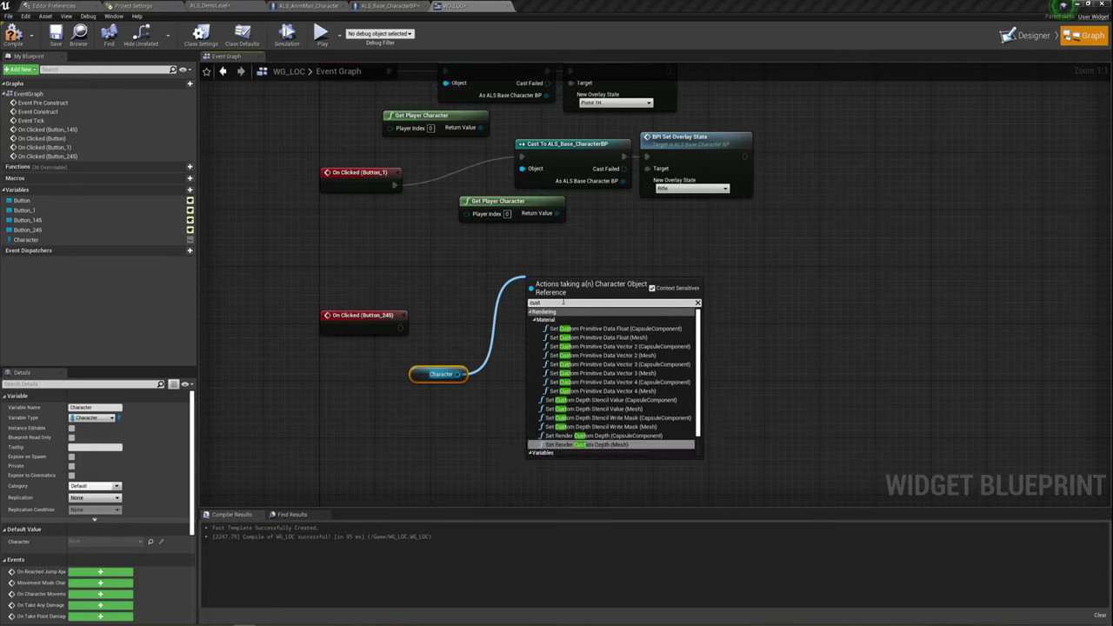
scroll(620, 379, down, 1)
scroll(619, 380, up, 1)
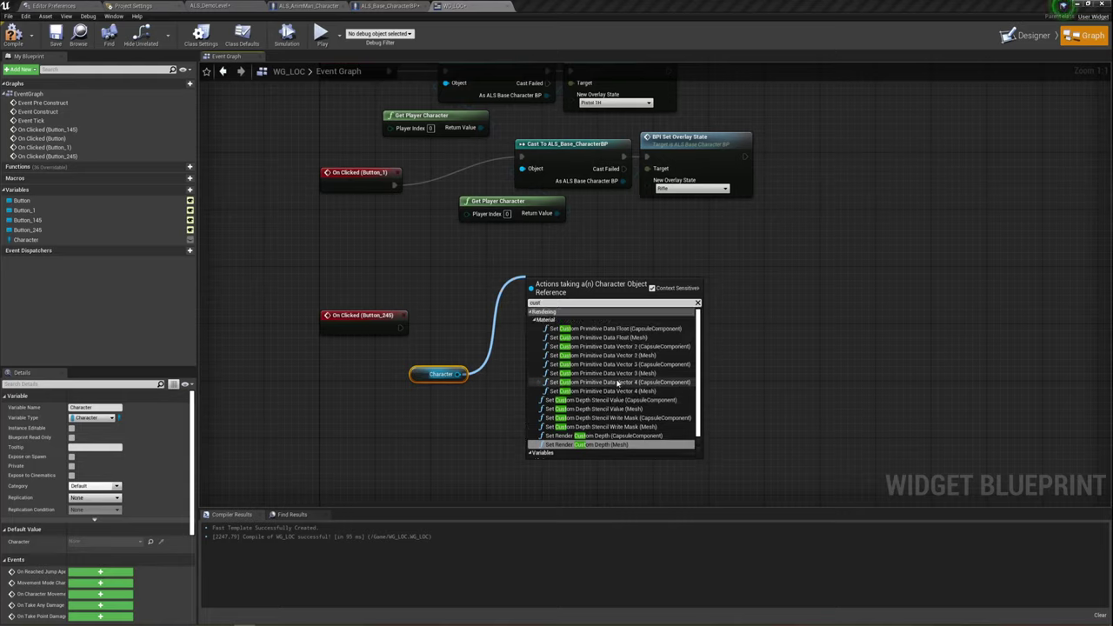
click(477, 354)
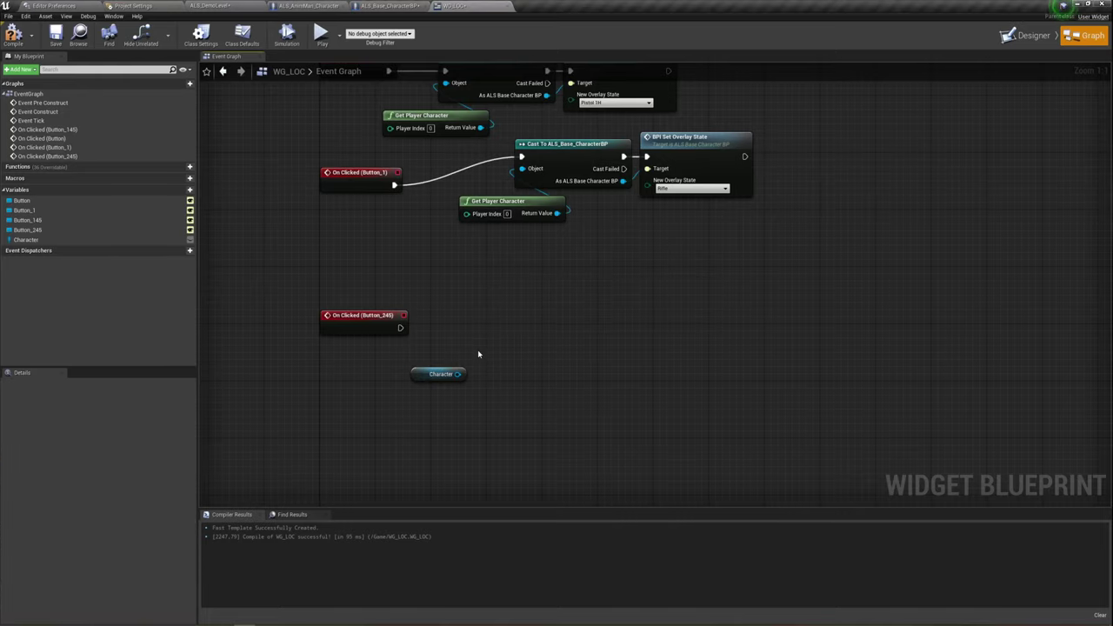
mouse_move(460, 329)
mouse_down()
mouse_move(419, 400)
mouse_move(435, 401)
mouse_up()
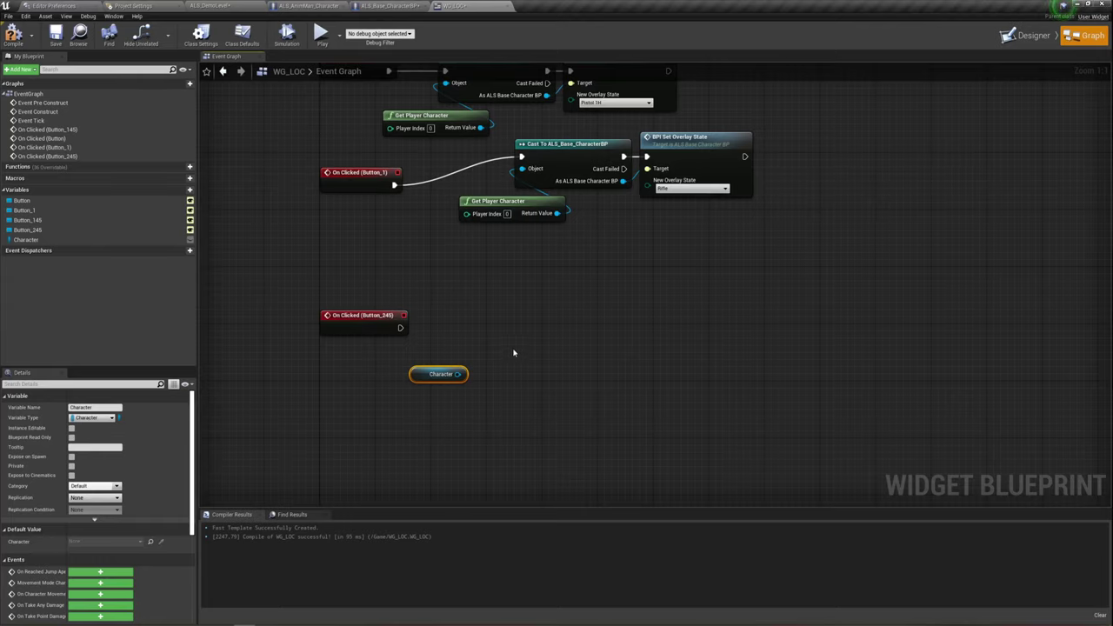
- Delete the Character node and wire a copied Cast To ALS_Base_CharacterBP with Get Player Character to On Clicked (Button_245)
key(Delete)
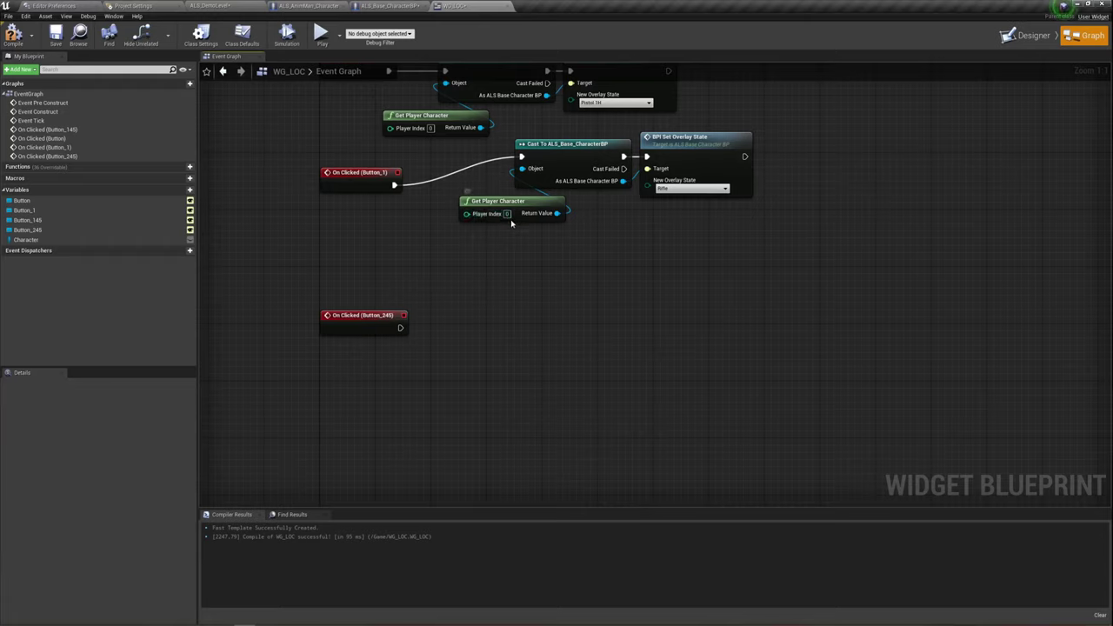
drag(511, 215, 519, 216)
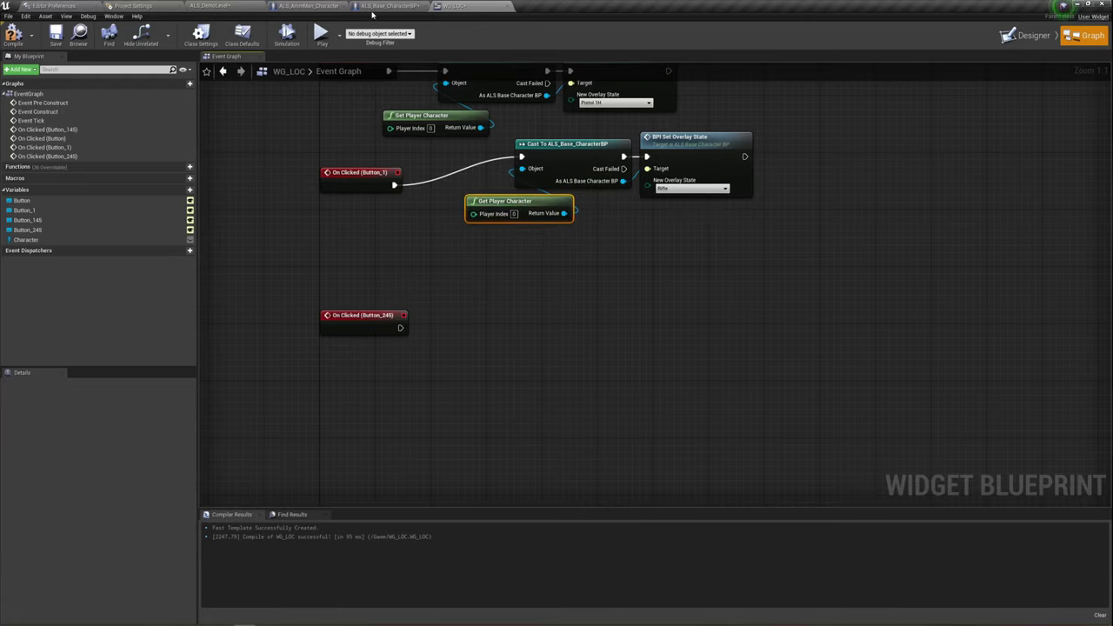
drag(579, 250, 540, 178)
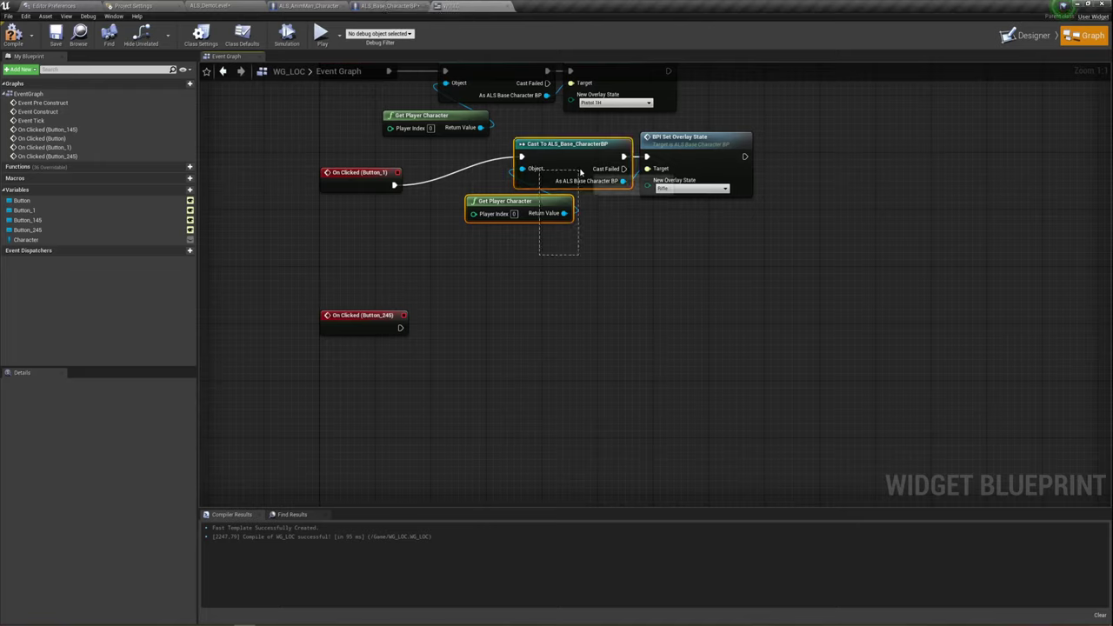
key(ctrl+c)
key(ctrl+v)
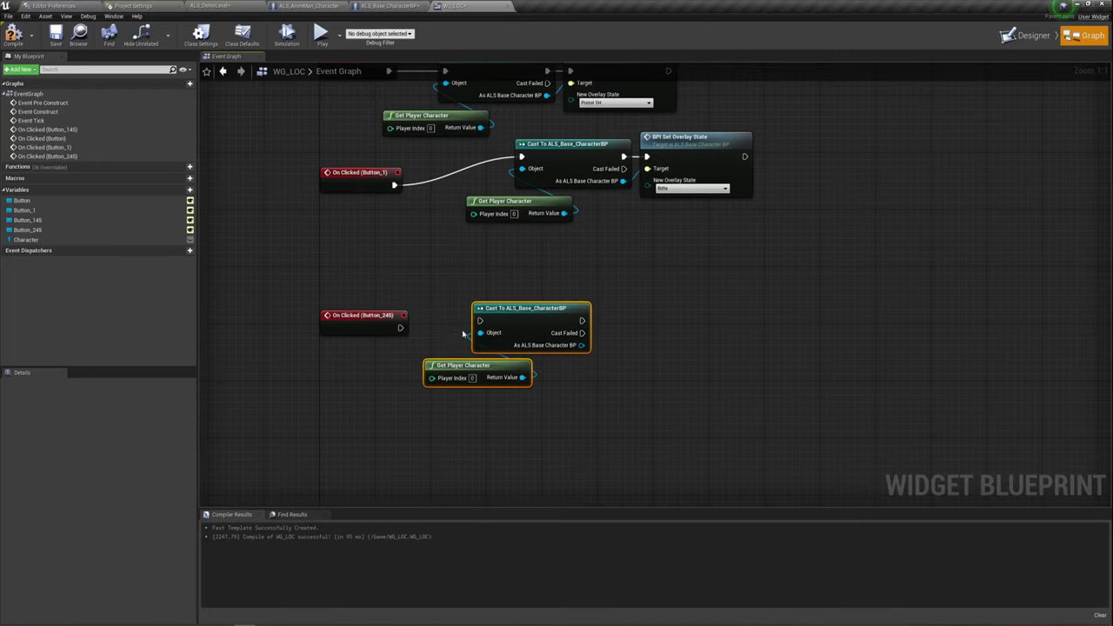
drag(479, 320, 399, 331)
mouse_move(521, 377)
mouse_down()
mouse_move(480, 333)
mouse_move(520, 320)
mouse_up()
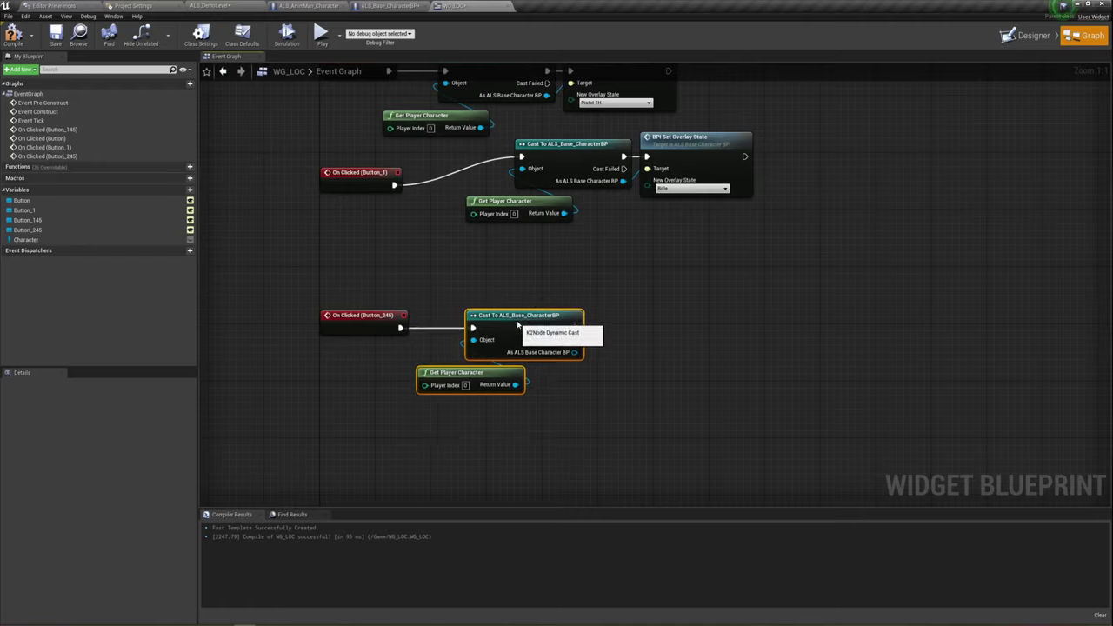
click(619, 397)
- Call Custom Event 0 from the cast's ALS character reference and line it up with the cast
drag(573, 352, 598, 348)
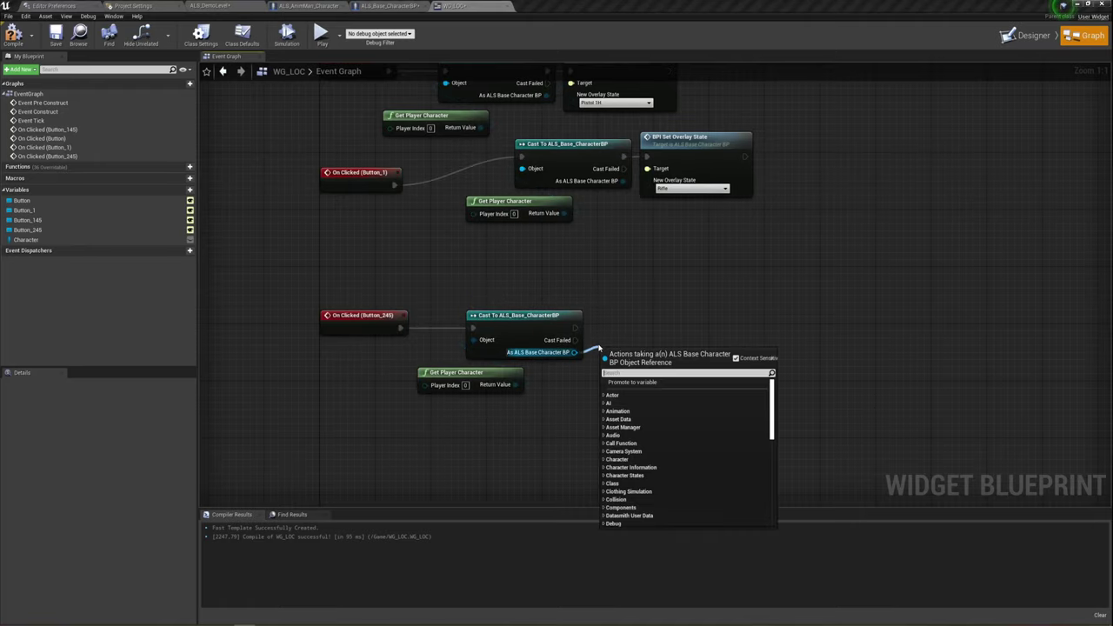
text(cust)
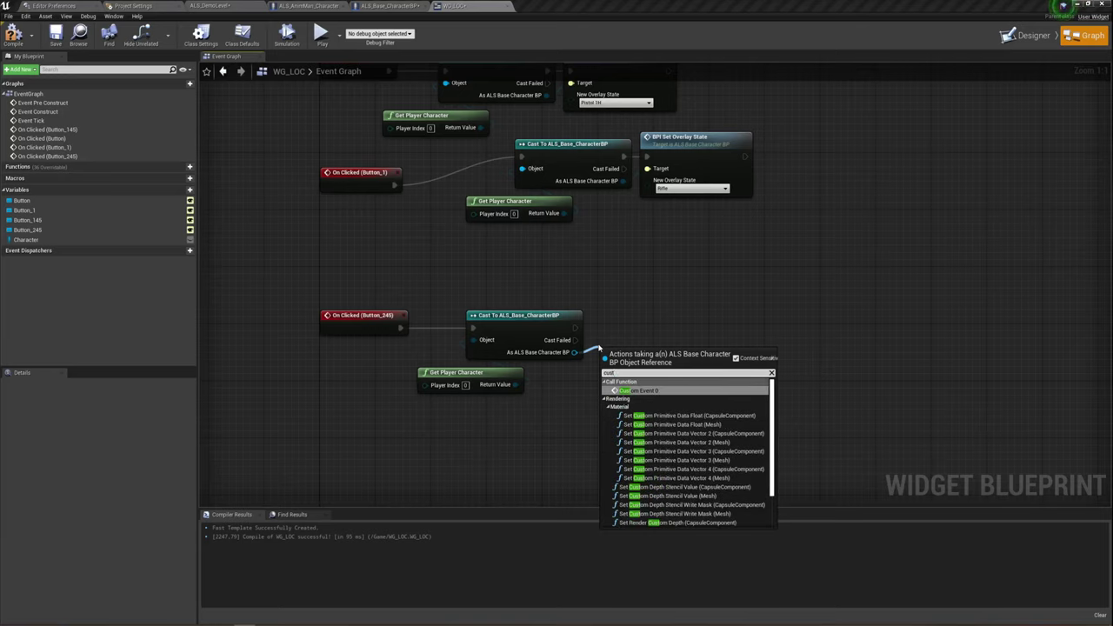
click(647, 390)
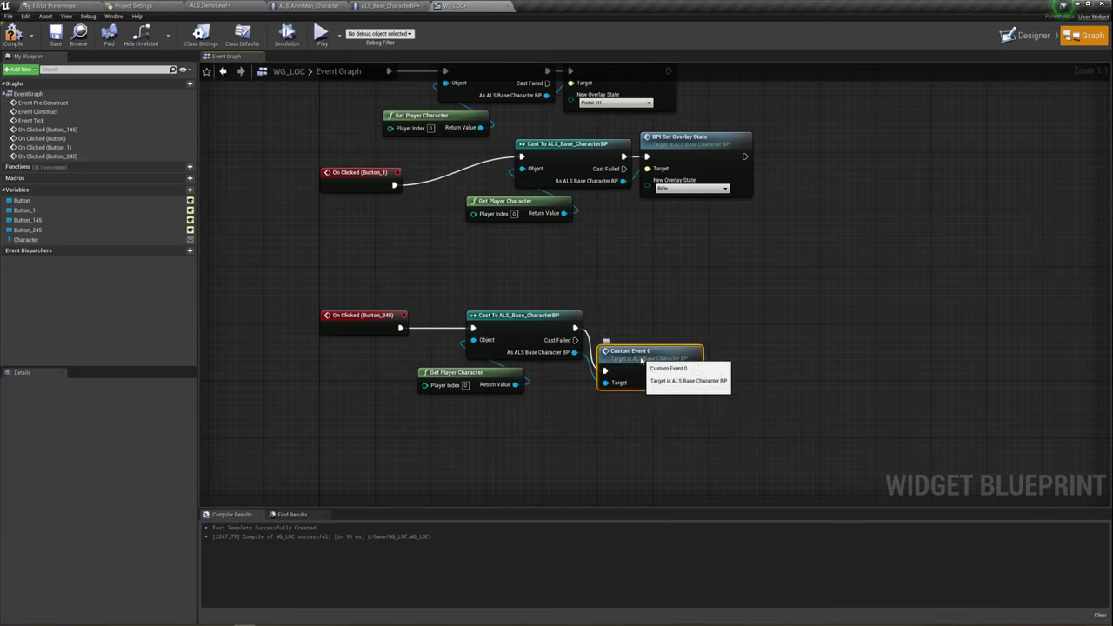
drag(644, 326, 657, 319)
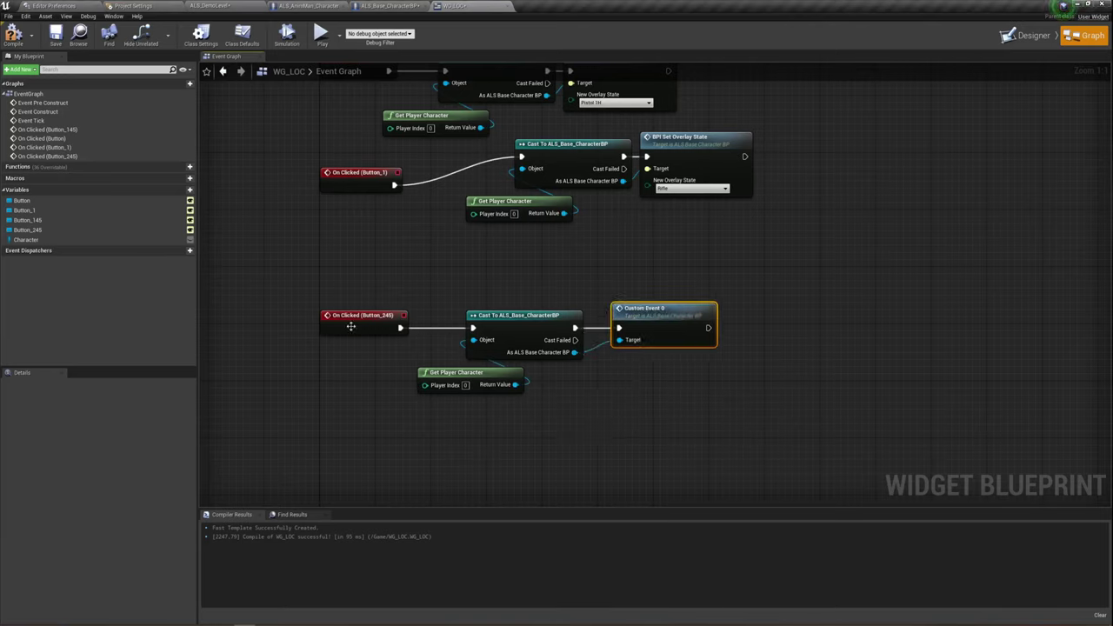
right_drag(695, 432, 657, 407)
drag(526, 382, 674, 280)
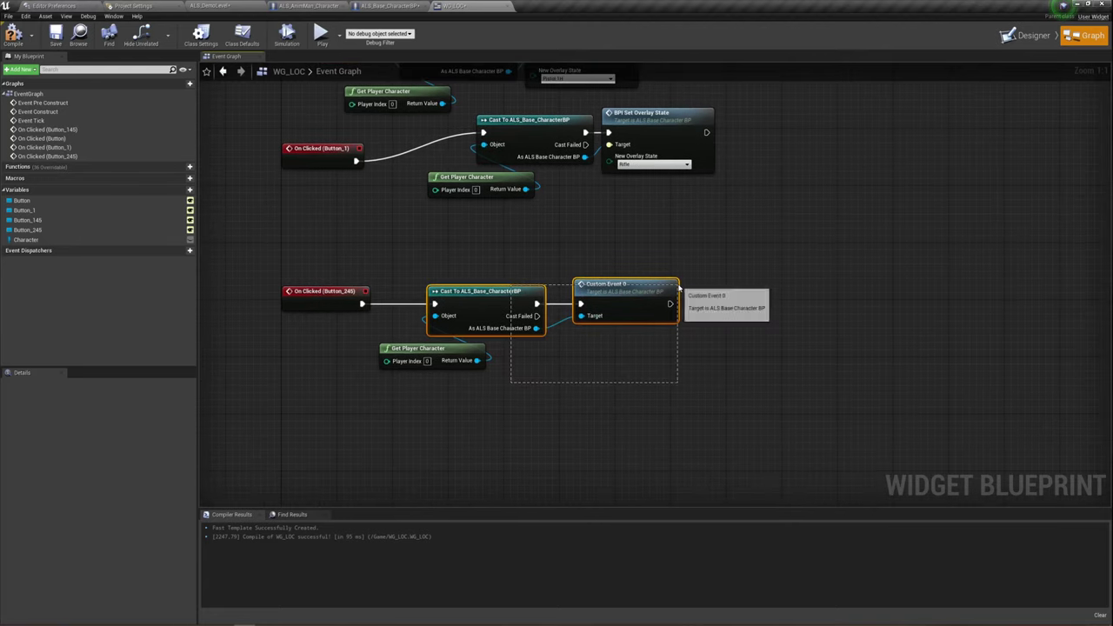
click(716, 402)
right_drag(716, 403, 668, 404)
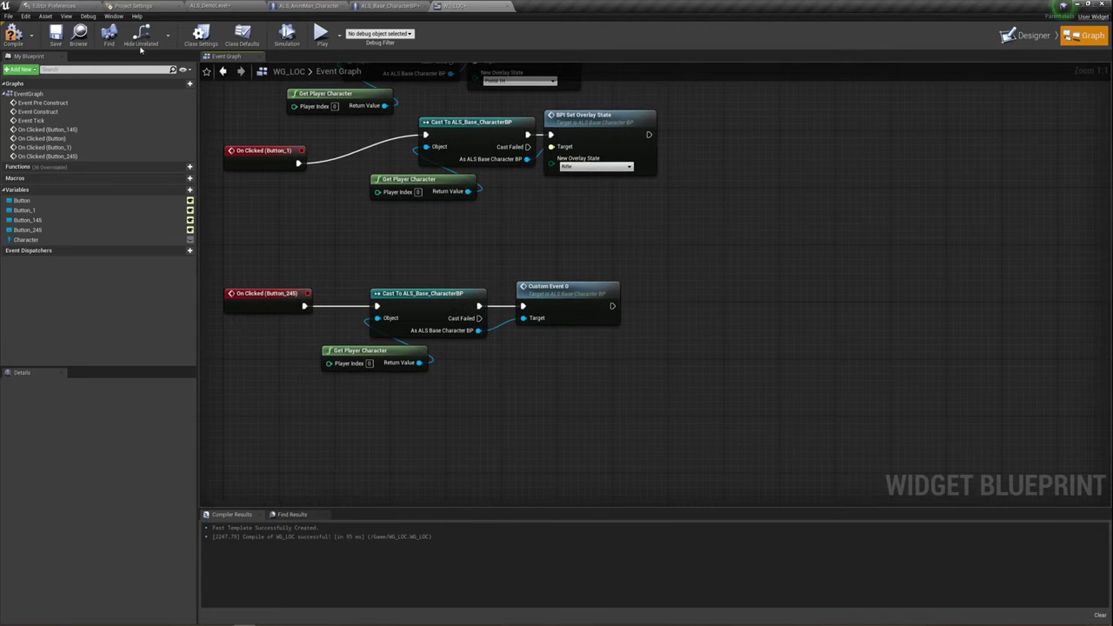
- Compile WG_LOC, locate the node with the warning, and recompile
click(26, 41)
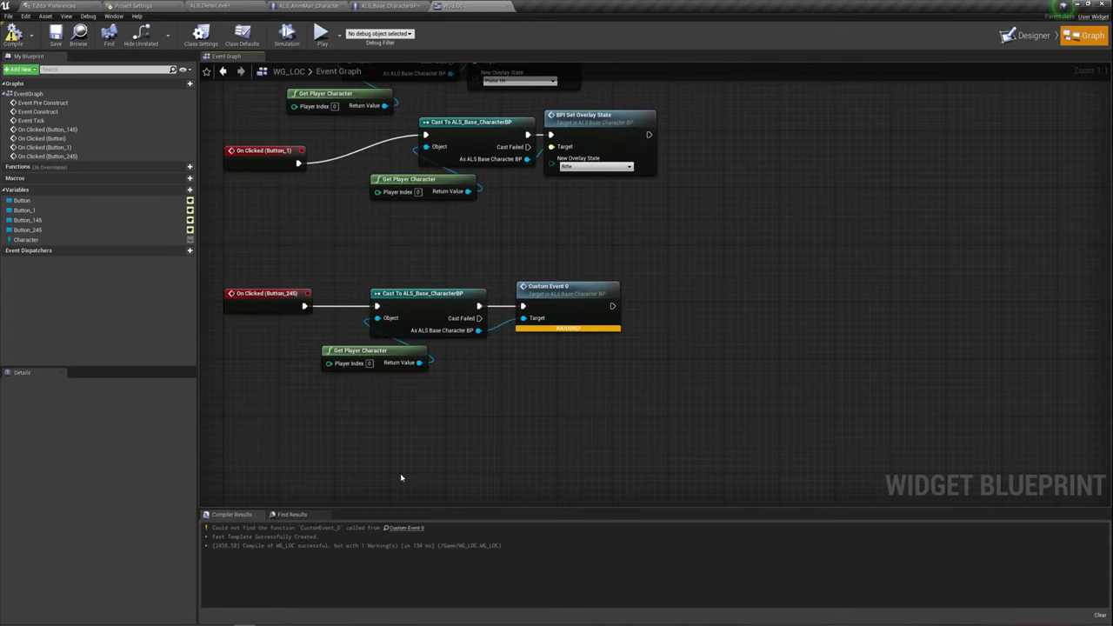
click(403, 528)
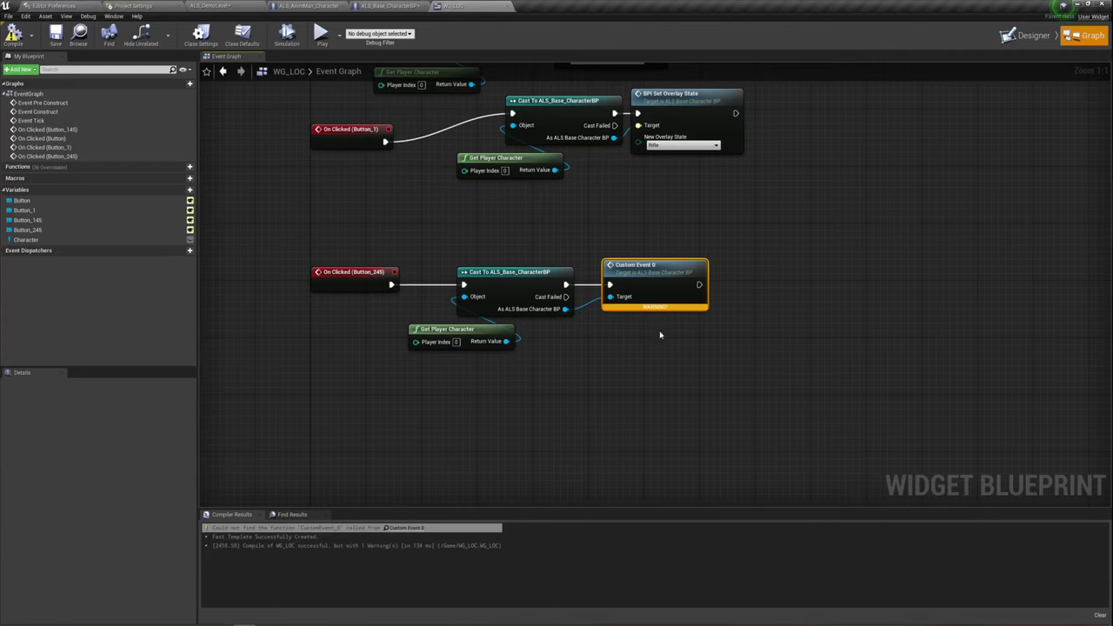
right_drag(660, 335, 572, 355)
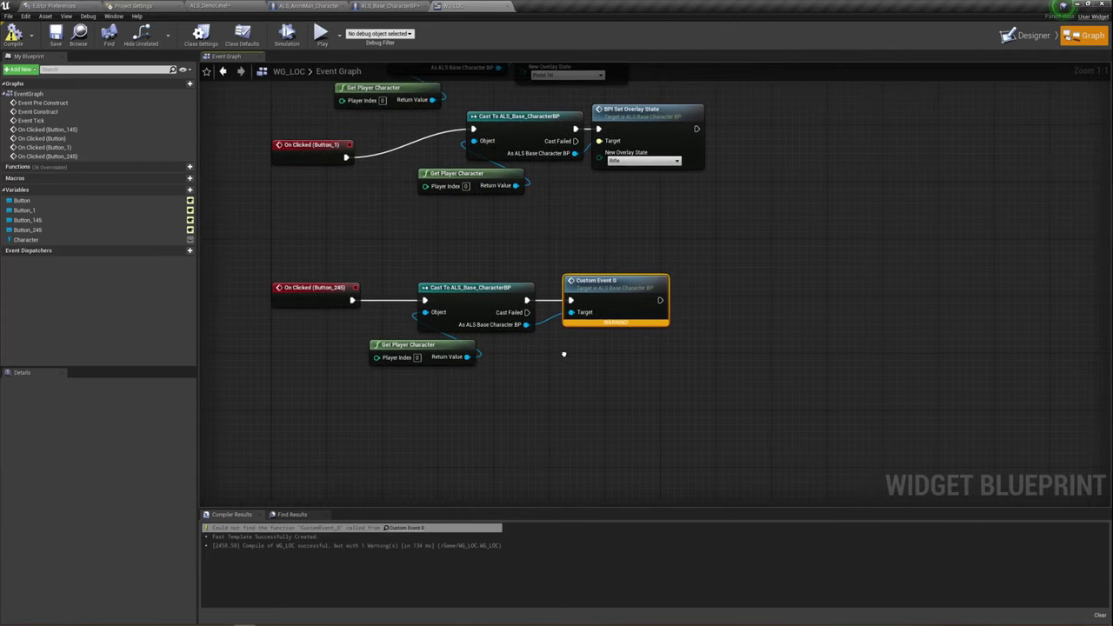
click(13, 33)
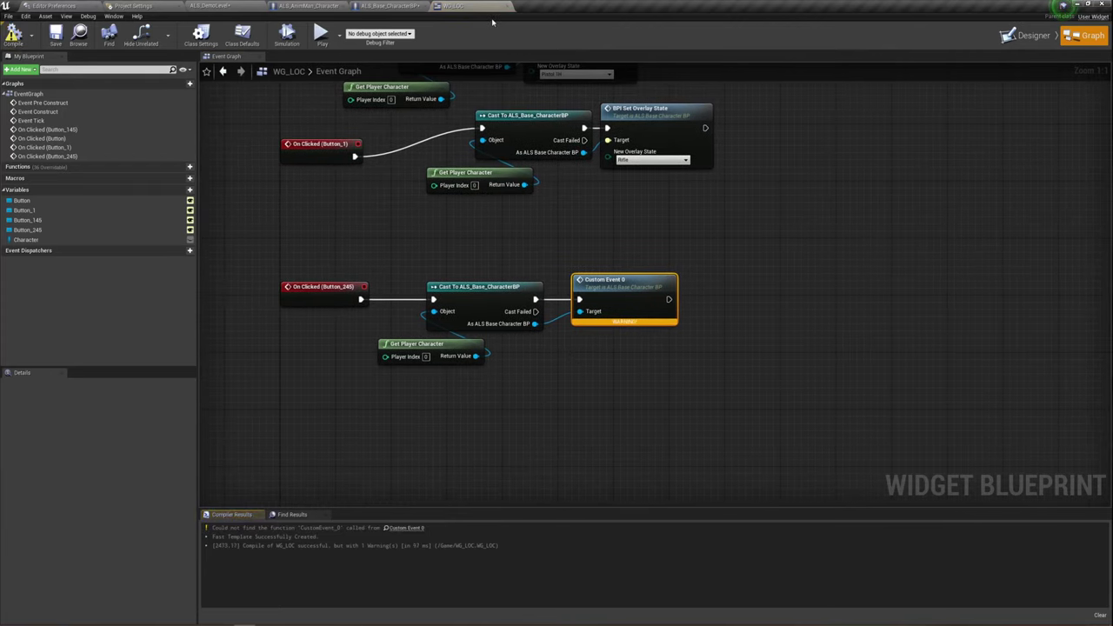
- Compile ALS_Base_CharacterBP, recompile WG_LOC, and start a play test
click(372, 6)
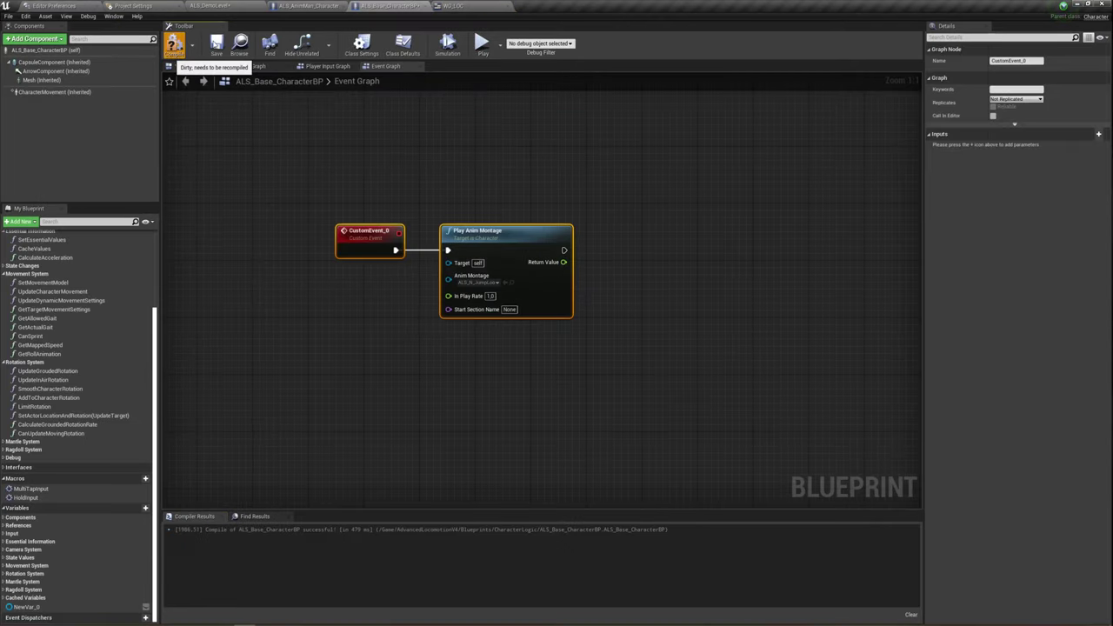
click(174, 43)
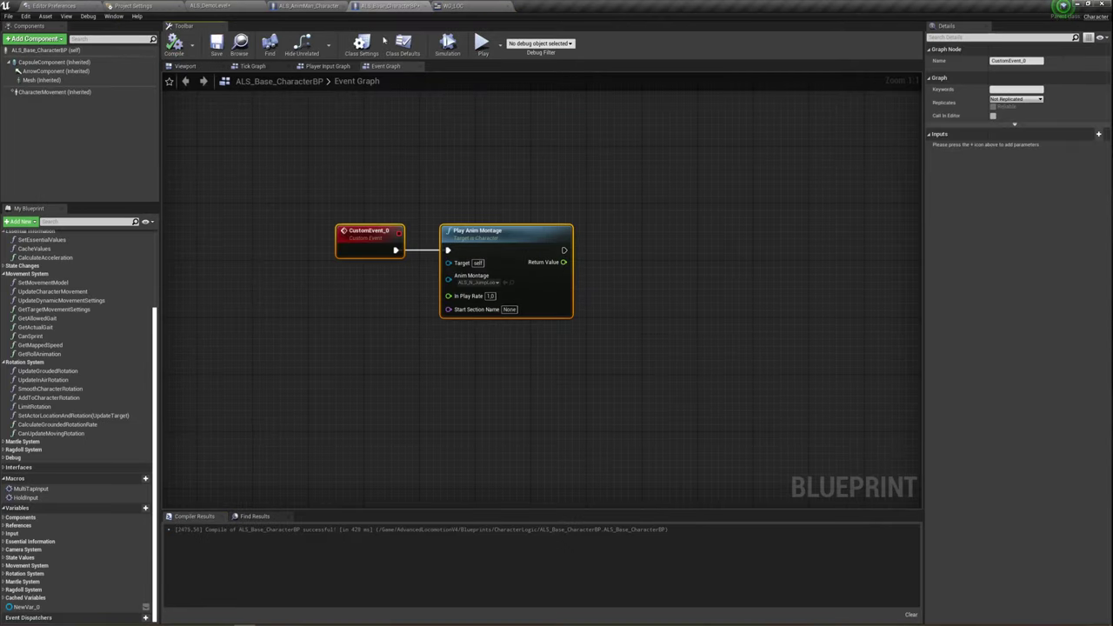
click(477, 8)
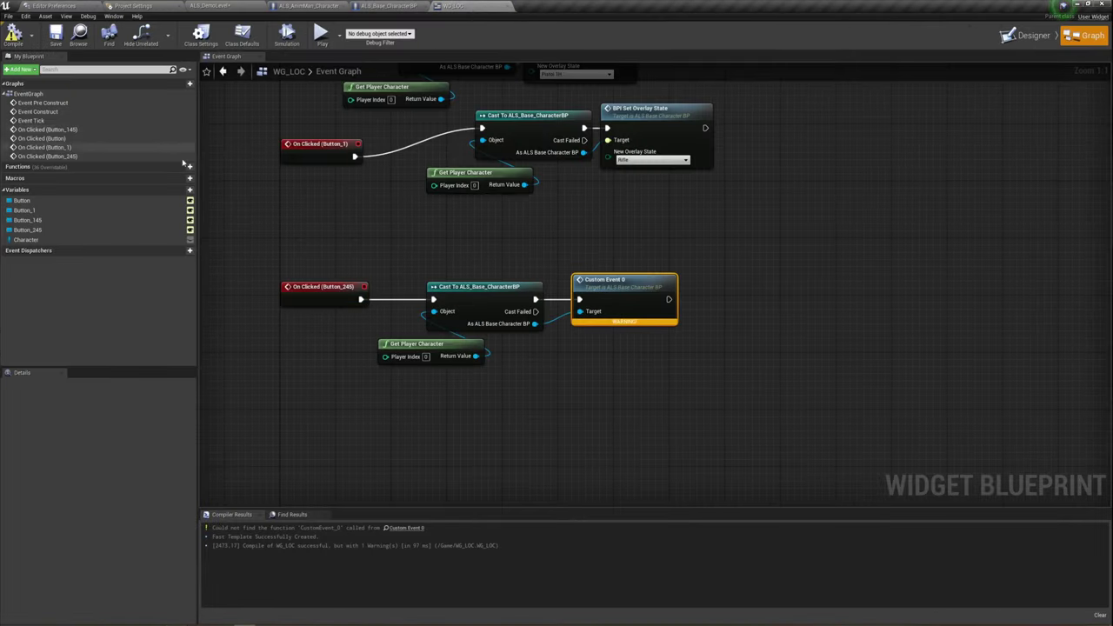
click(12, 36)
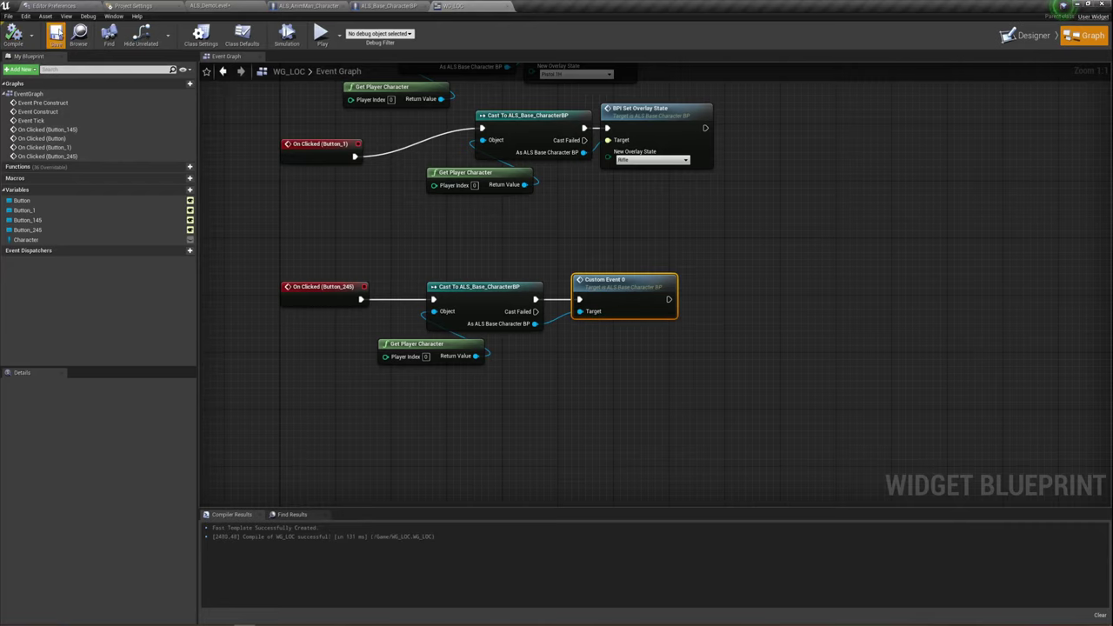
click(322, 37)
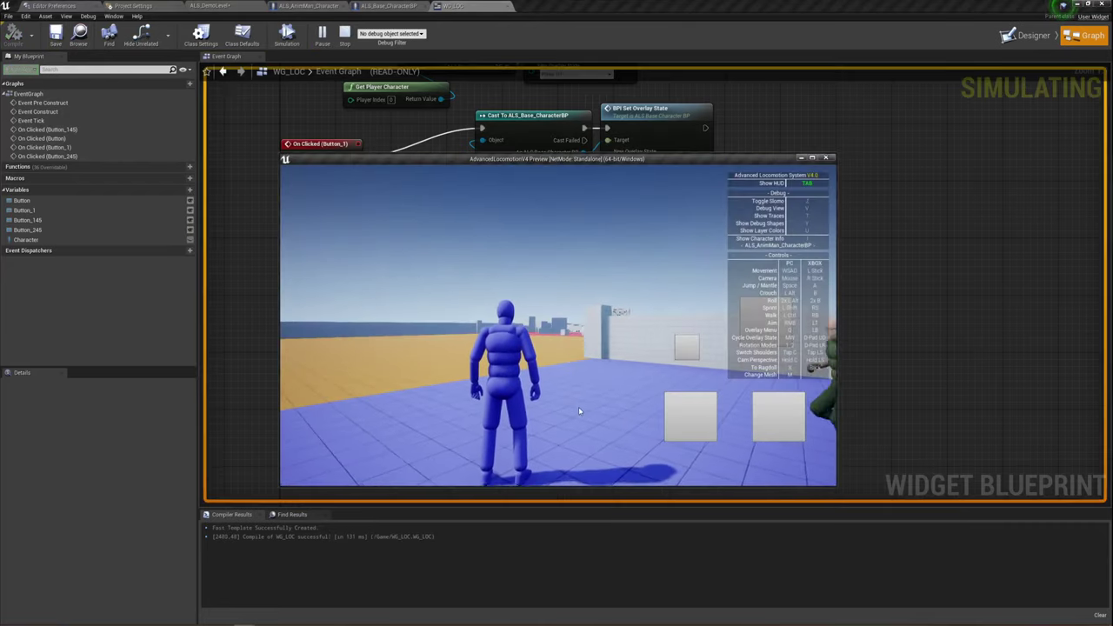
- Run the character forward, collapse the HUD controls list, look around, then end the play test
key(w)
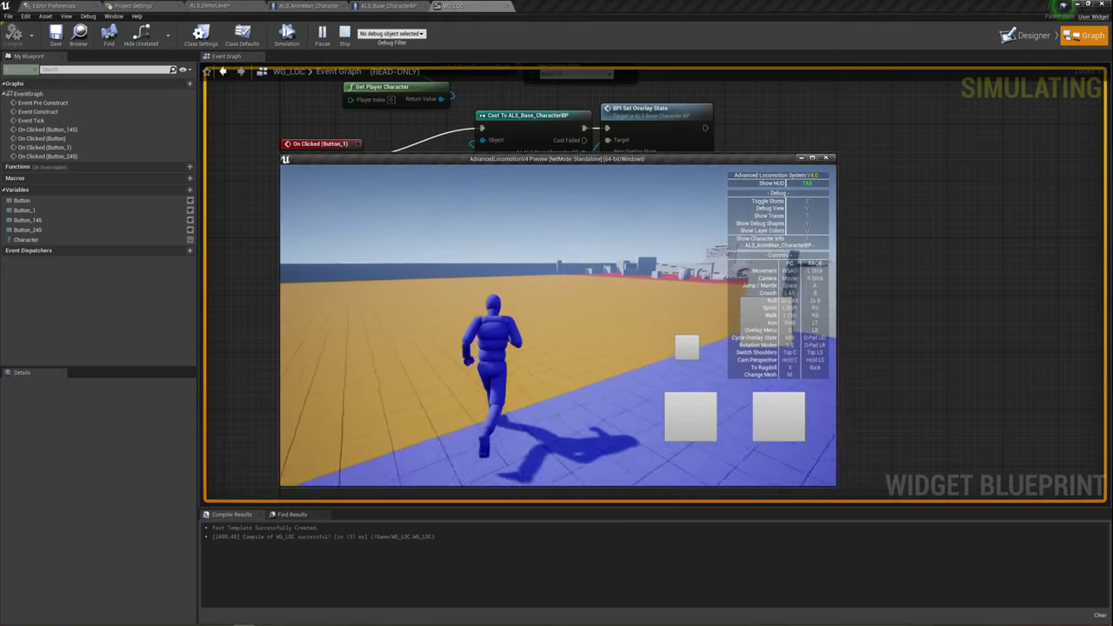
key(Tab)
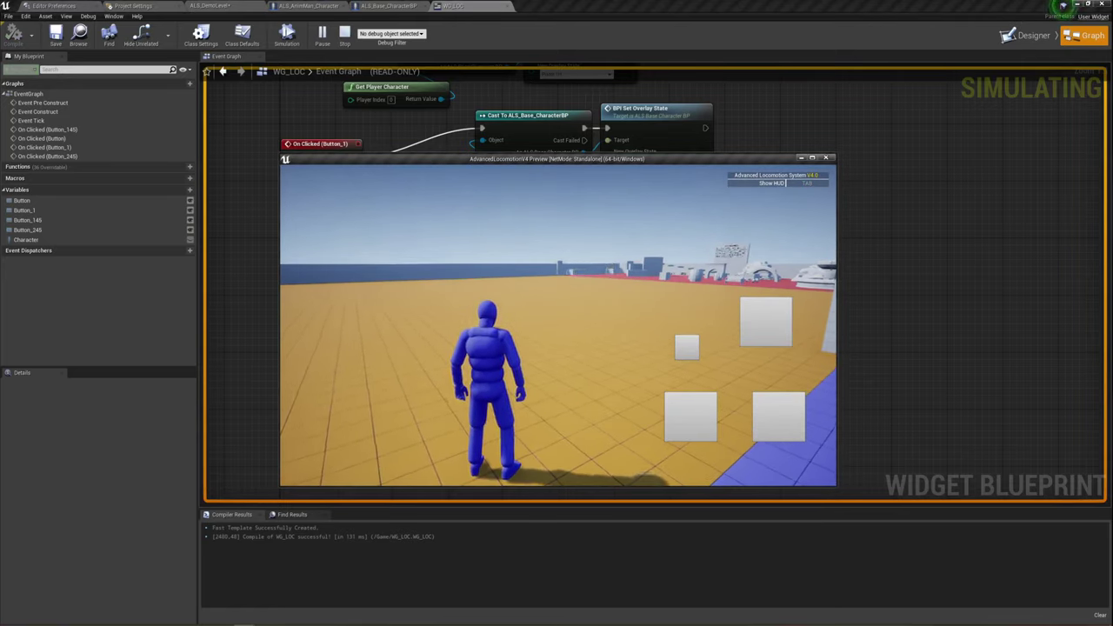
drag(536, 396, 696, 352)
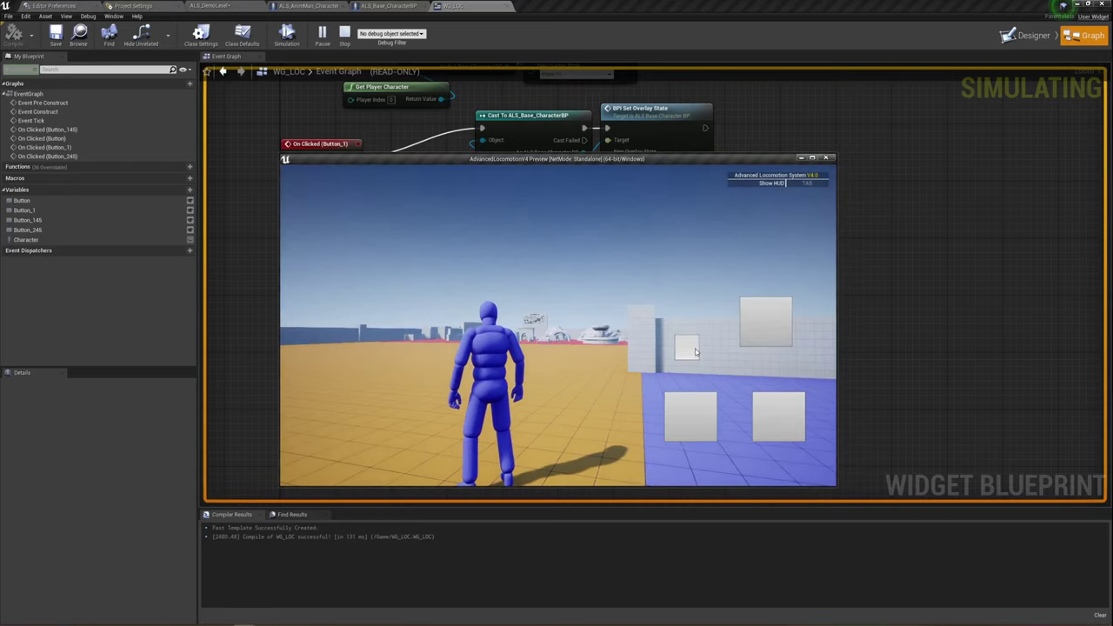
drag(696, 351, 655, 385)
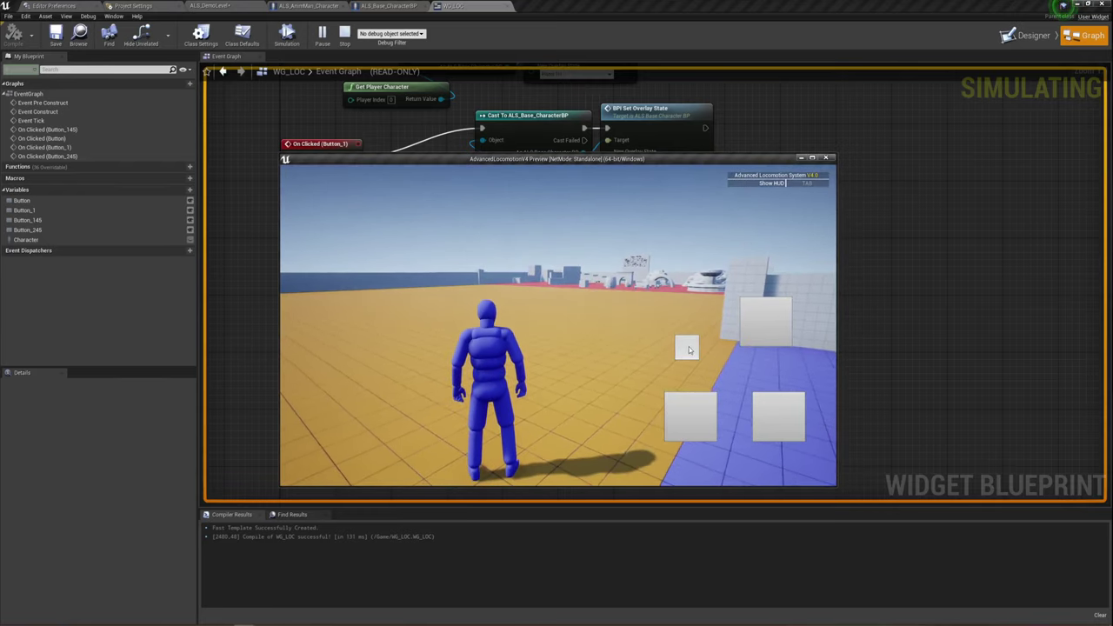
key(Escape)
- In ALS_Base_CharacterBP, set Play Anim Montage's Anim Montage to the LandRoll montage
click(388, 6)
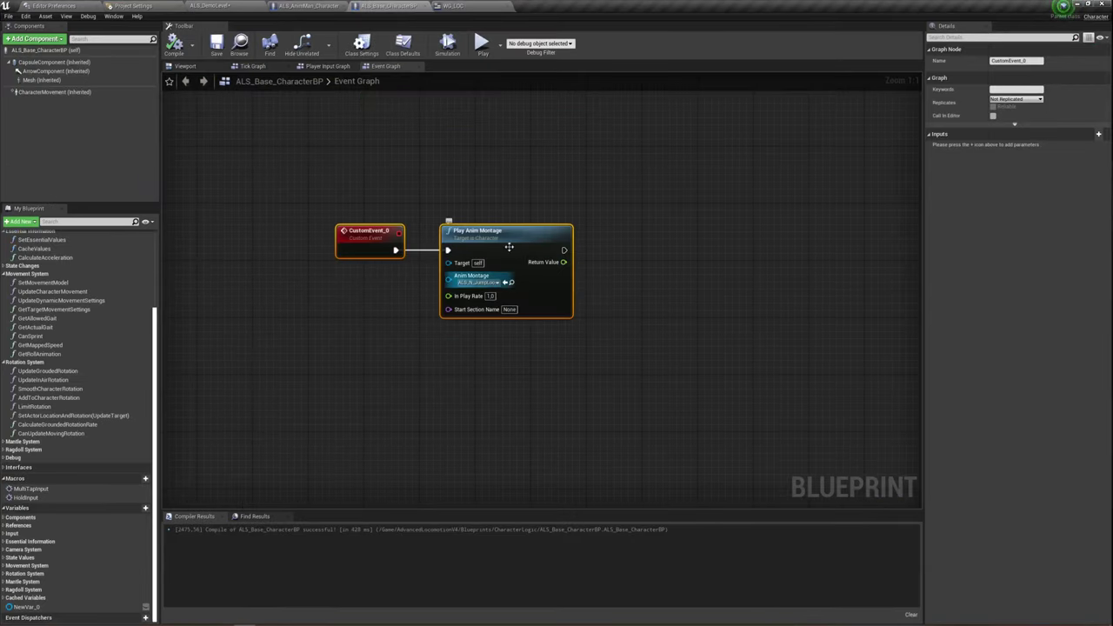
click(502, 284)
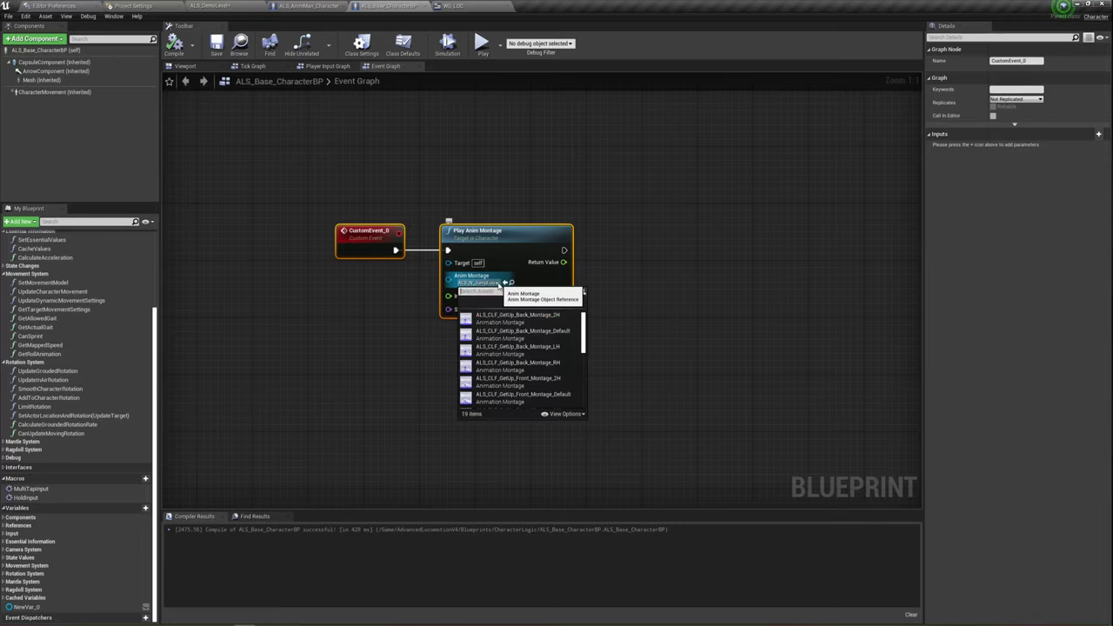
scroll(500, 352, down, 2)
scroll(500, 352, down, 1)
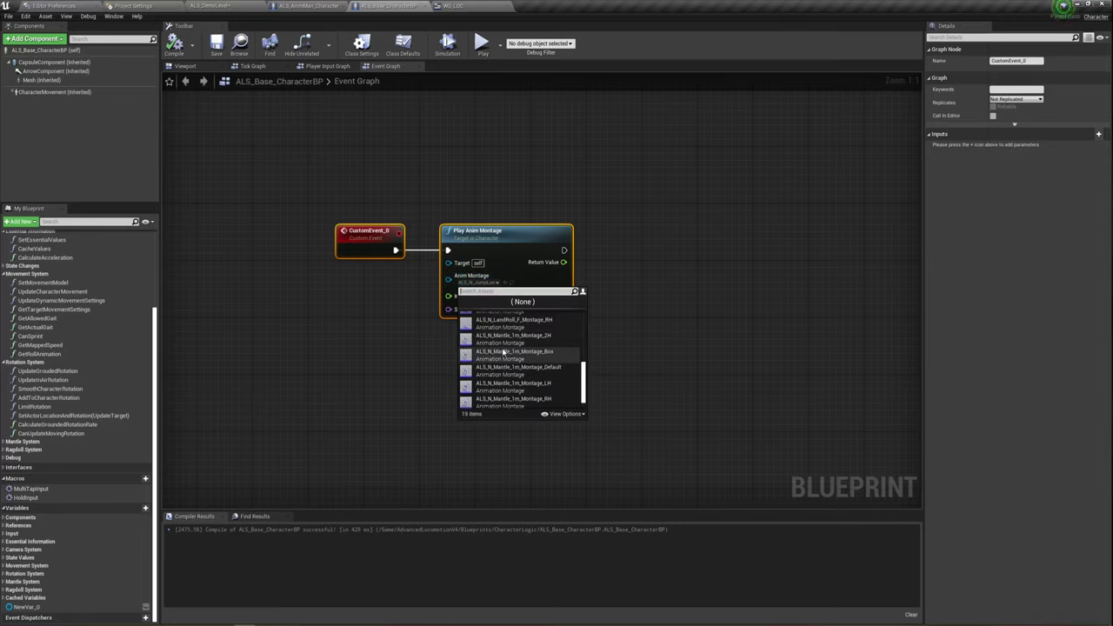
scroll(500, 352, down, 1)
click(477, 339)
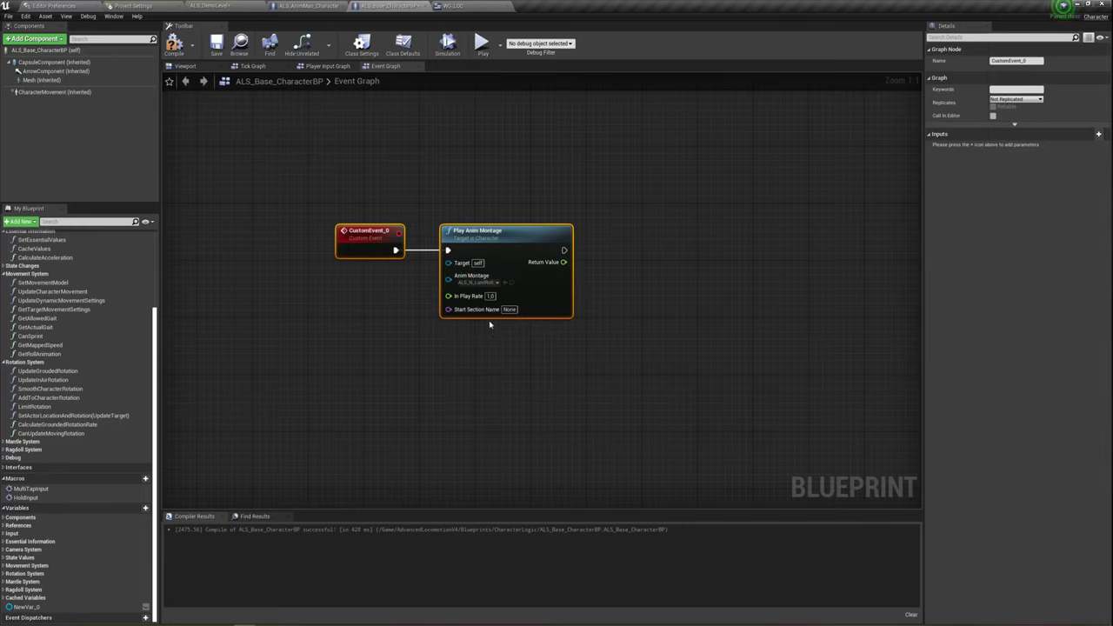
- Compile and save ALS_Base_CharacterBP, then launch a play test
click(173, 46)
click(217, 46)
click(480, 43)
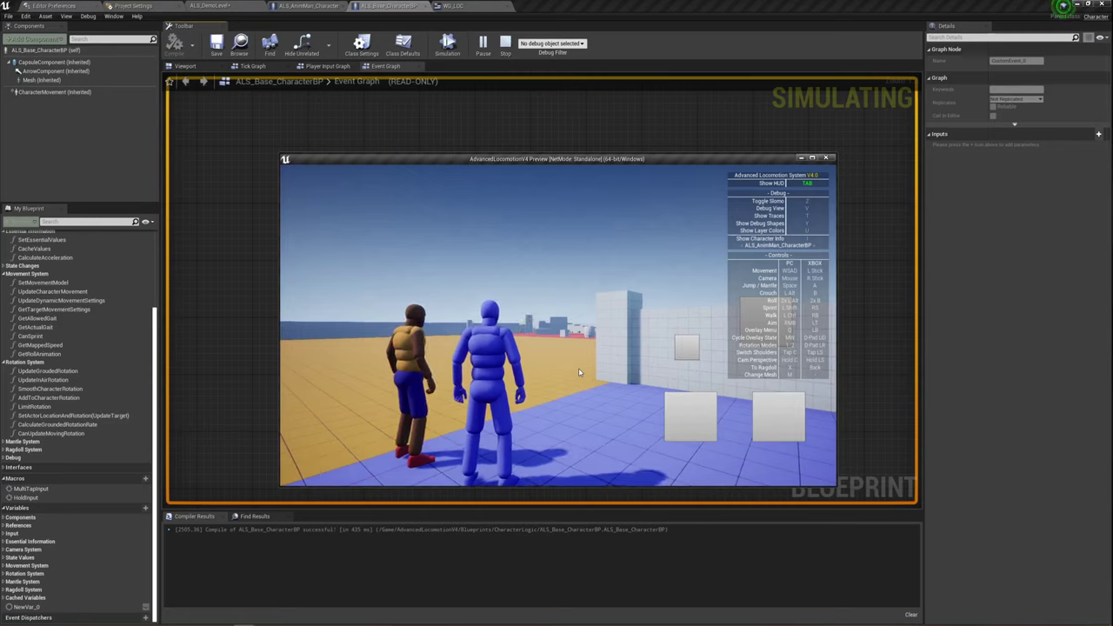
- Hide the HUD, run the mannequin with W and A, and trigger several forward rolls with Alt
key(w)
key(Tab)
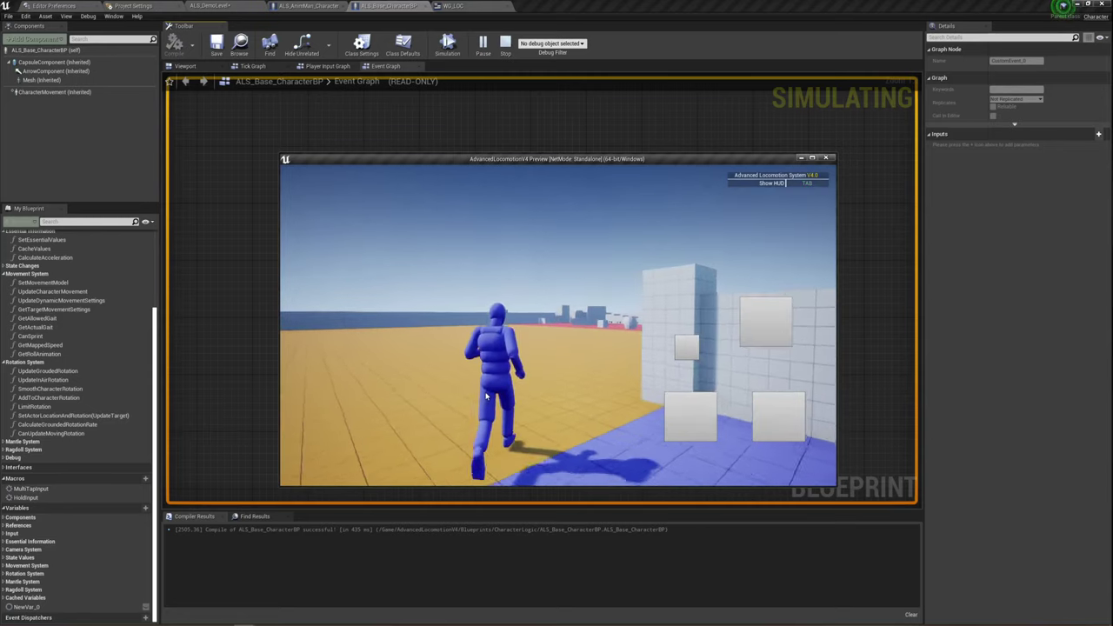
key(a)
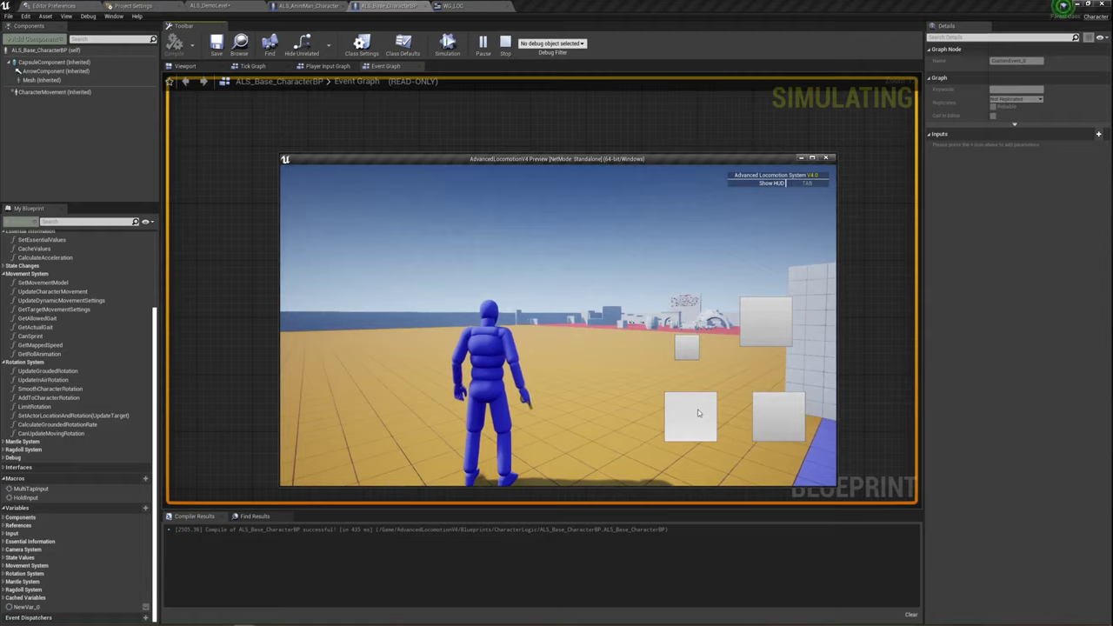
key(alt)
key(alt)
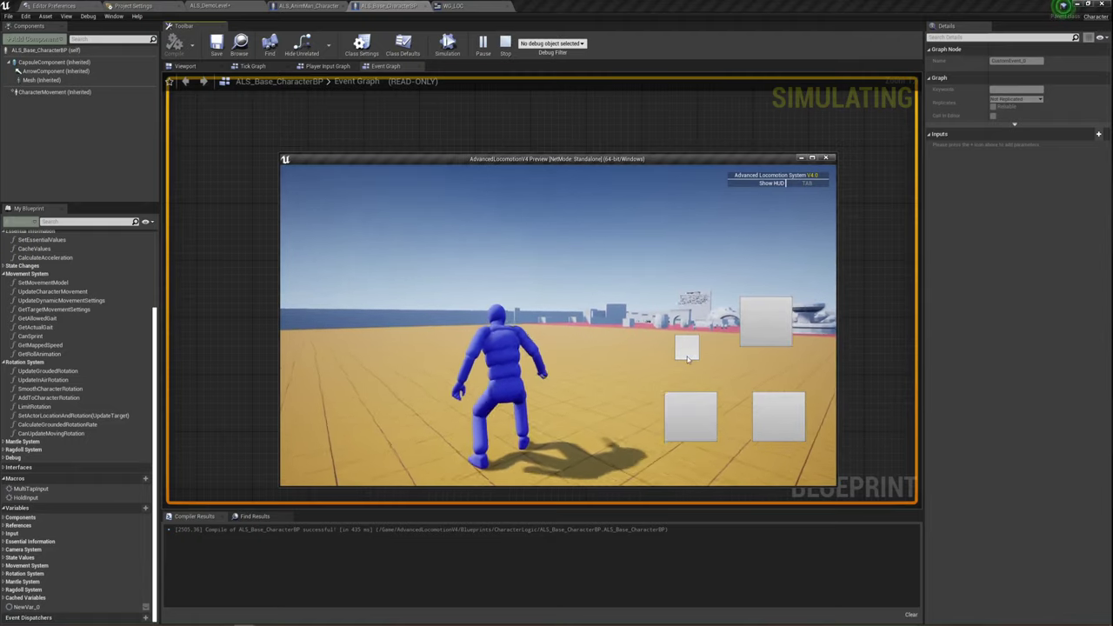
key(alt)
key(alt)
key(alt)
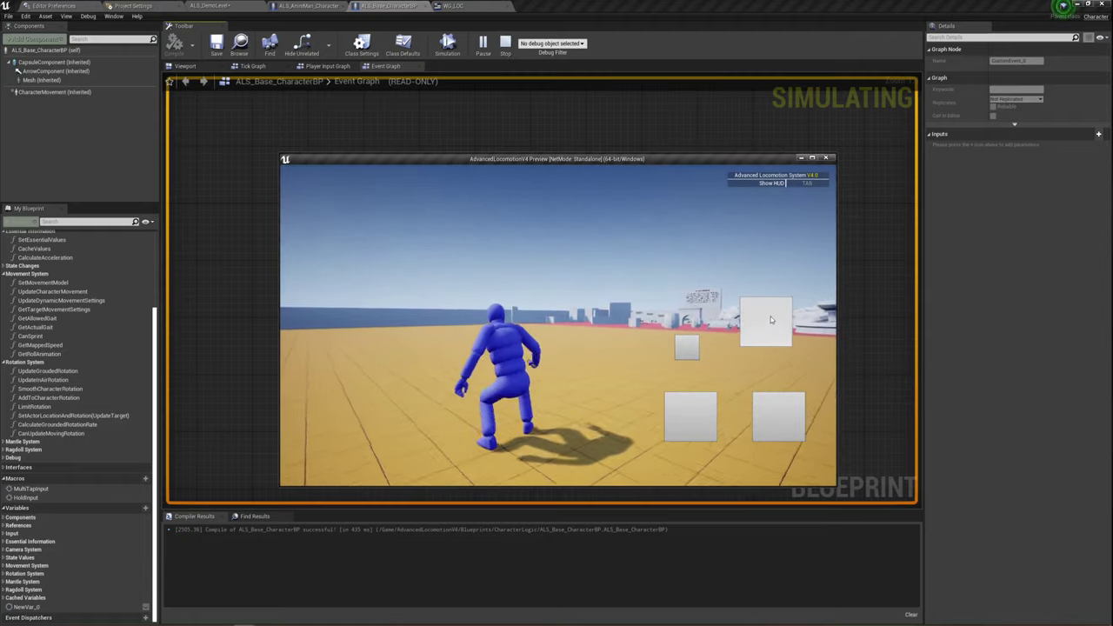
key(alt)
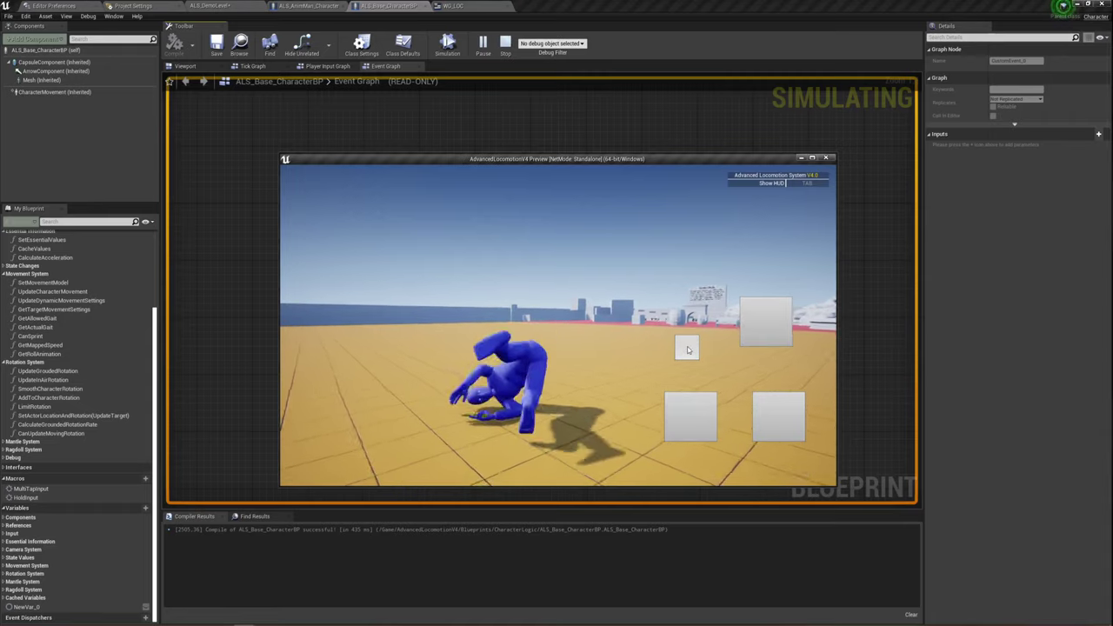
key(alt)
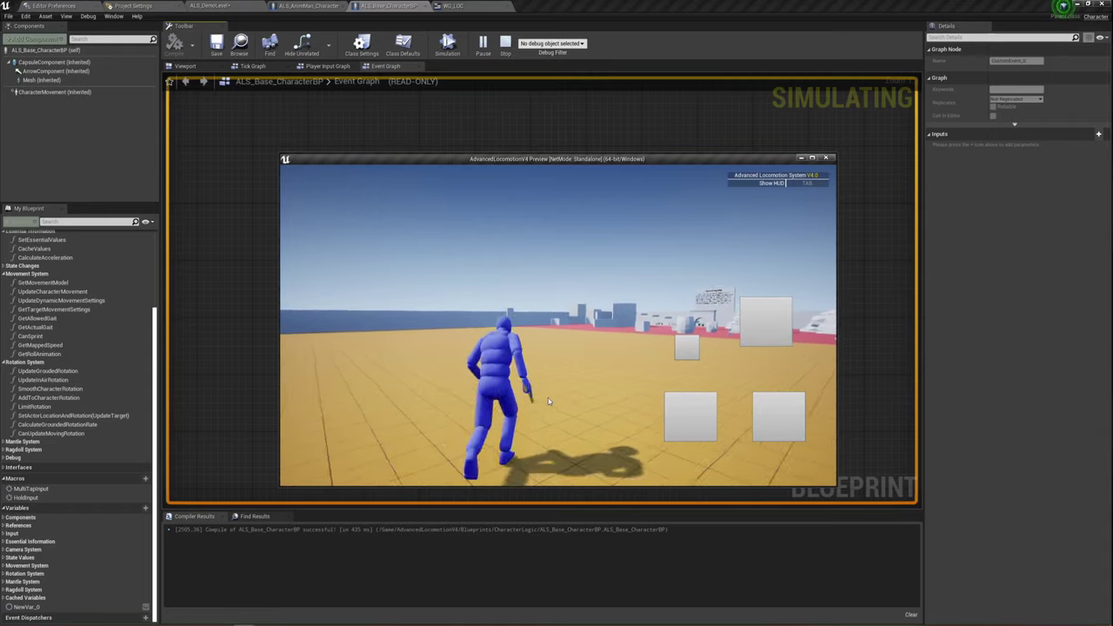
key(a)
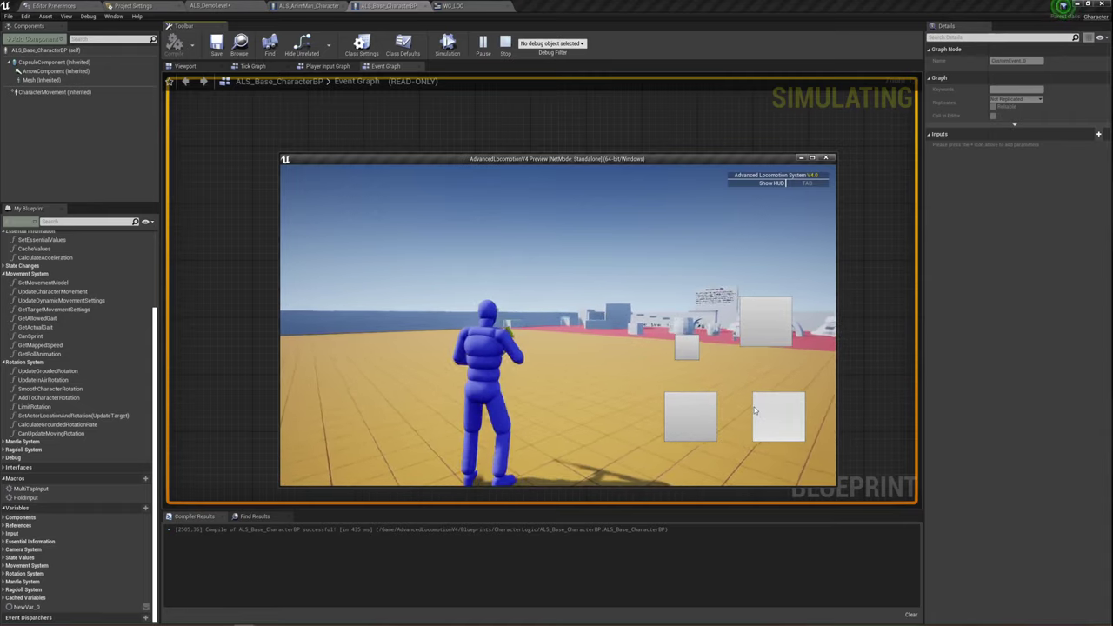